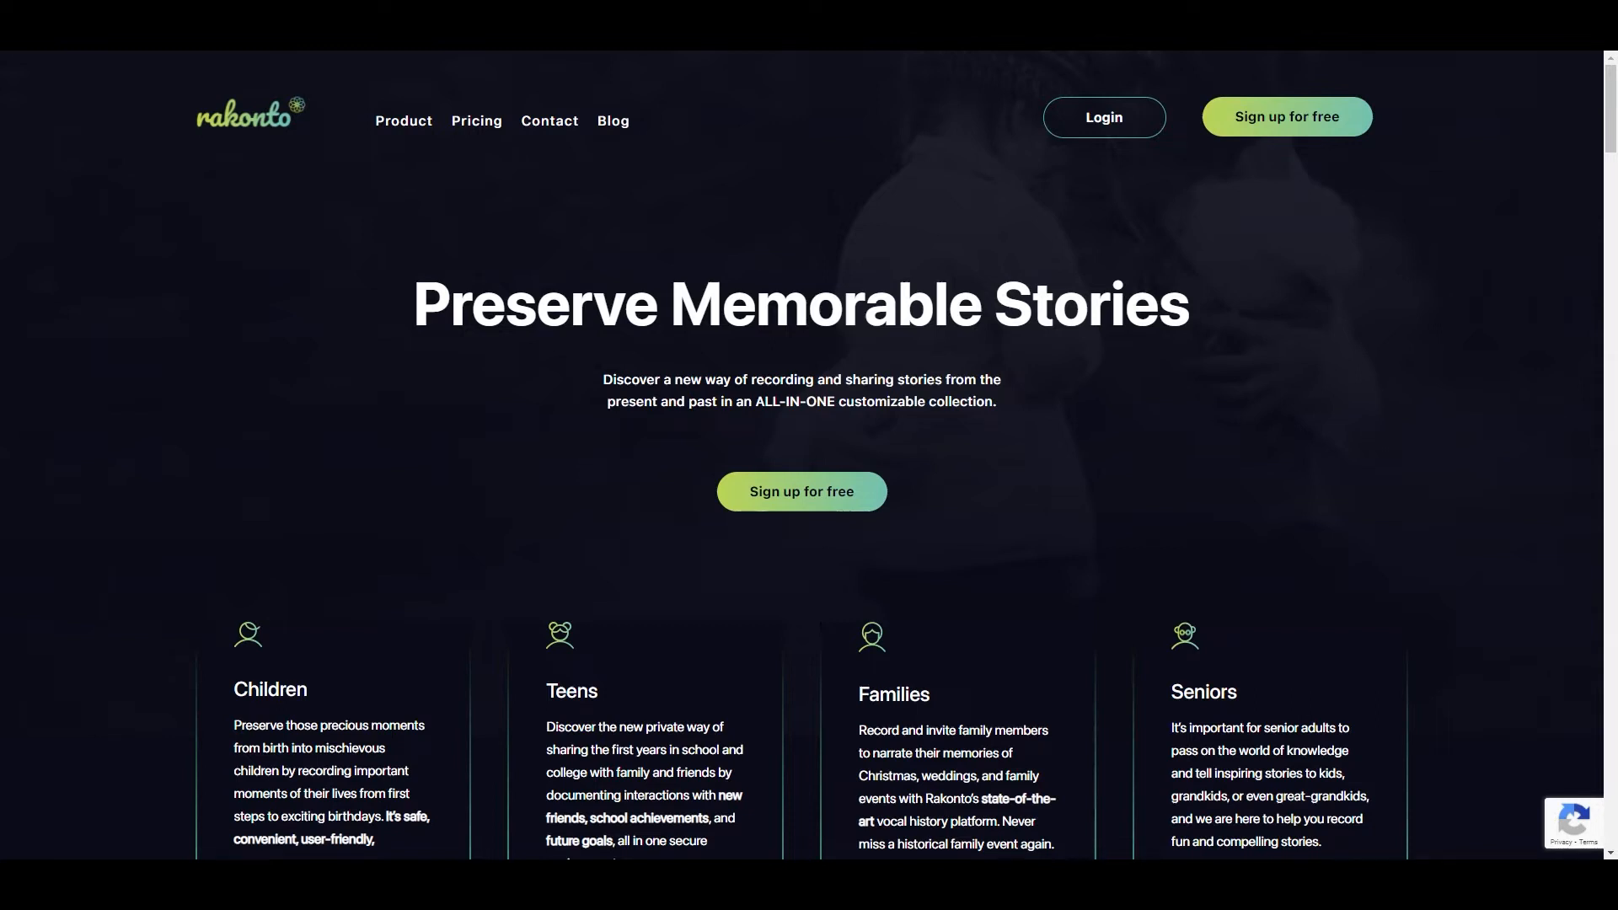
Step: Sign up for a free account with the email address, first and last name, password and password confirmation
{"action": "left_click", "coordinate": [1314, 126]}
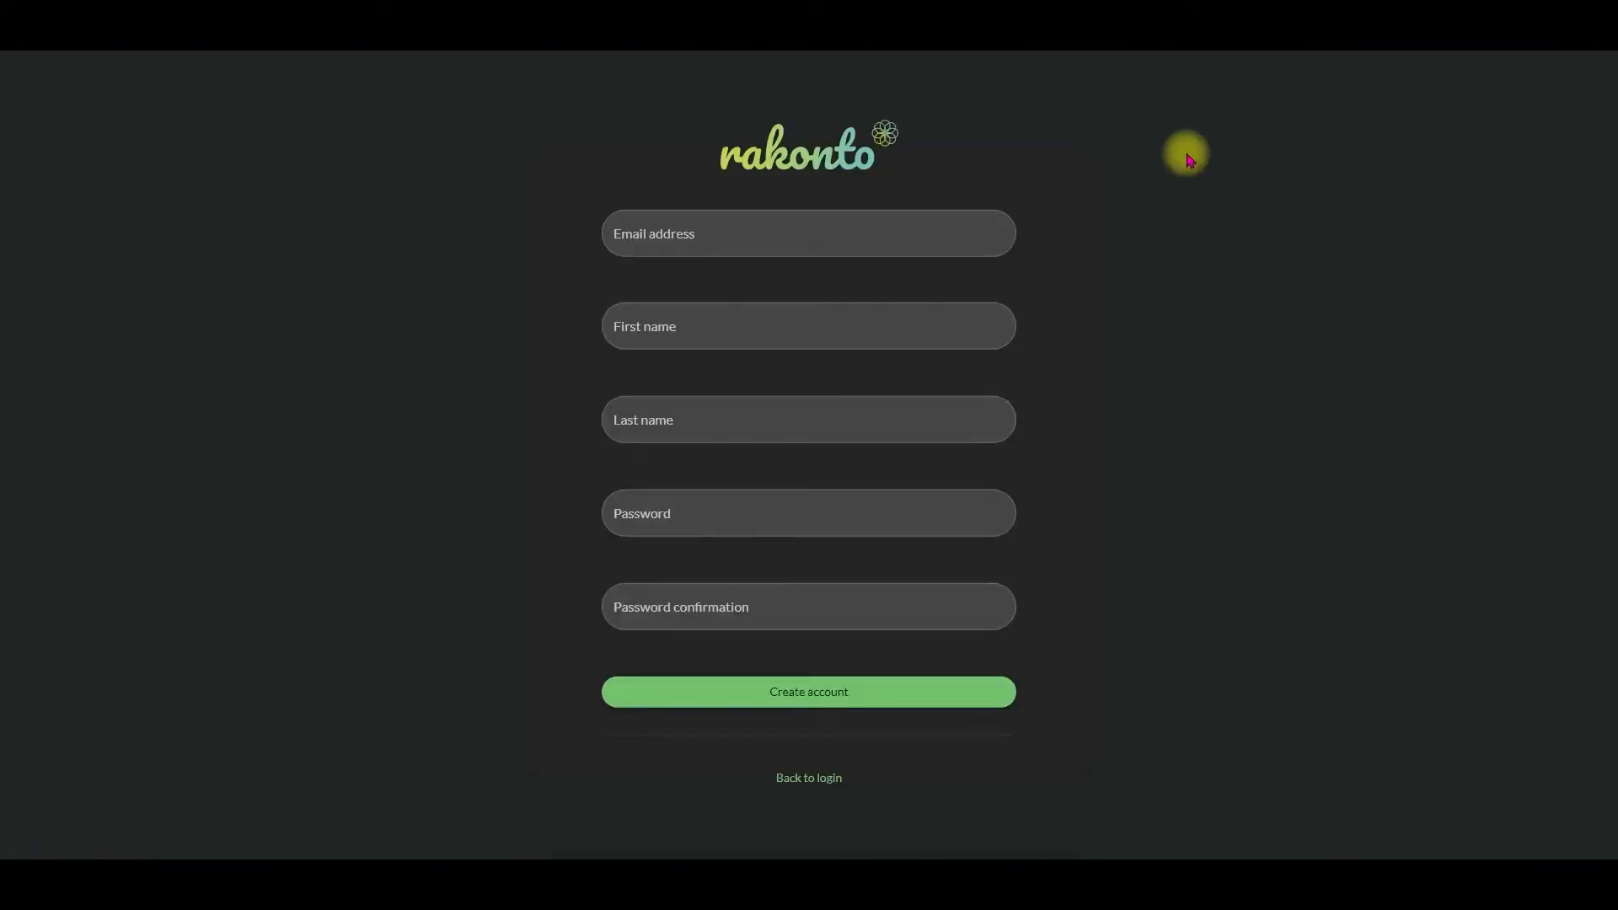
{"action": "left_click", "coordinate": [832, 241]}
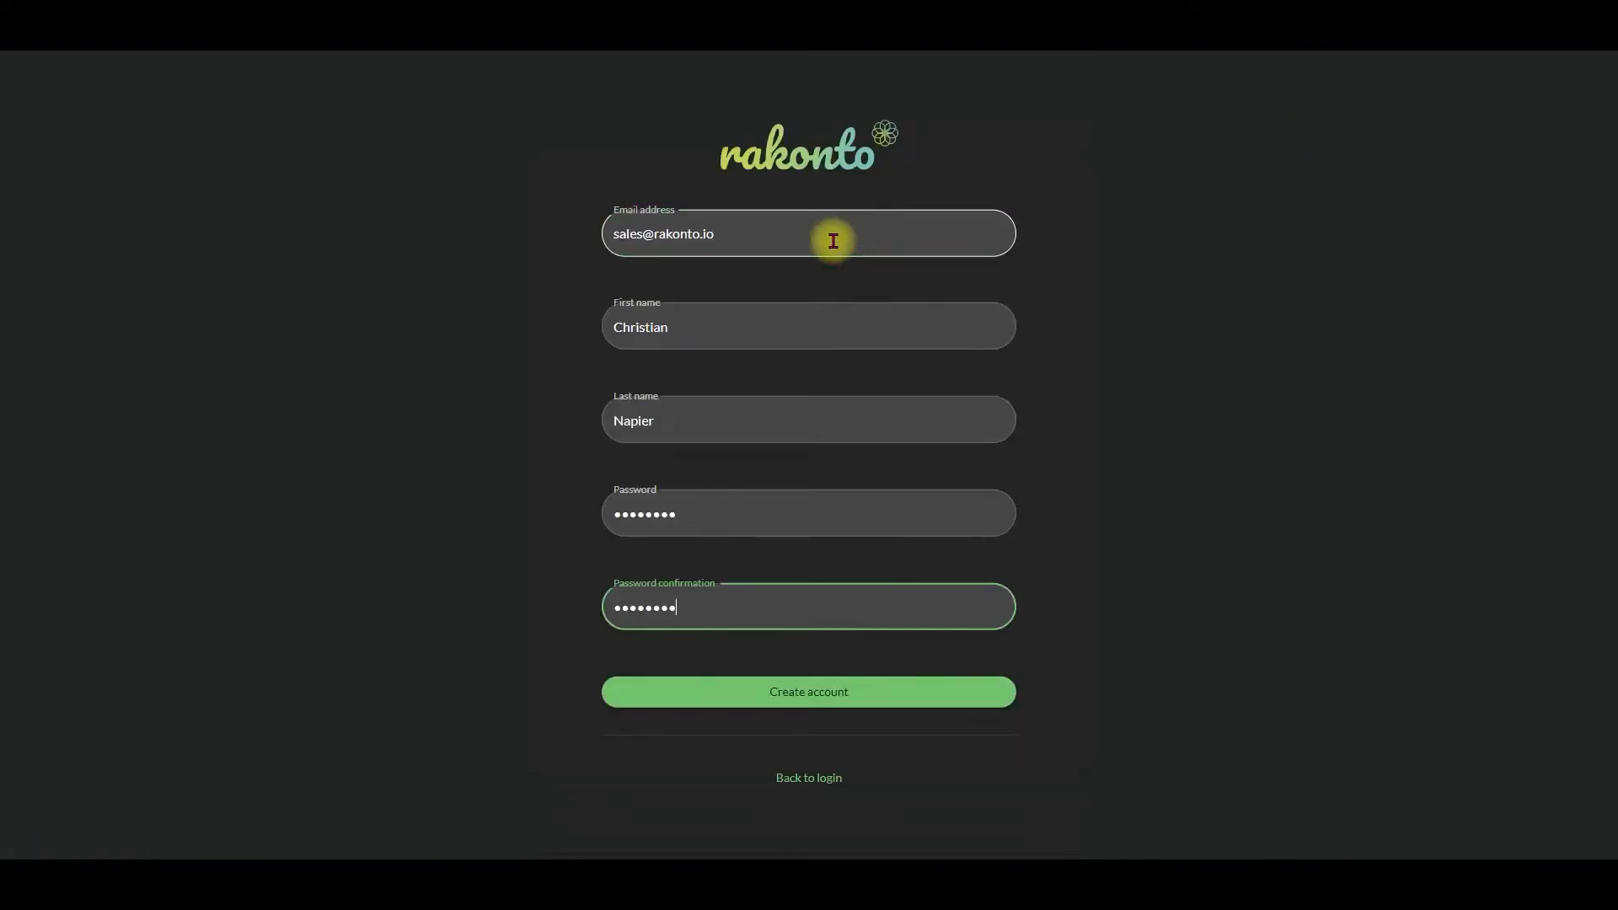
{"action": "left_click", "coordinate": [803, 692]}
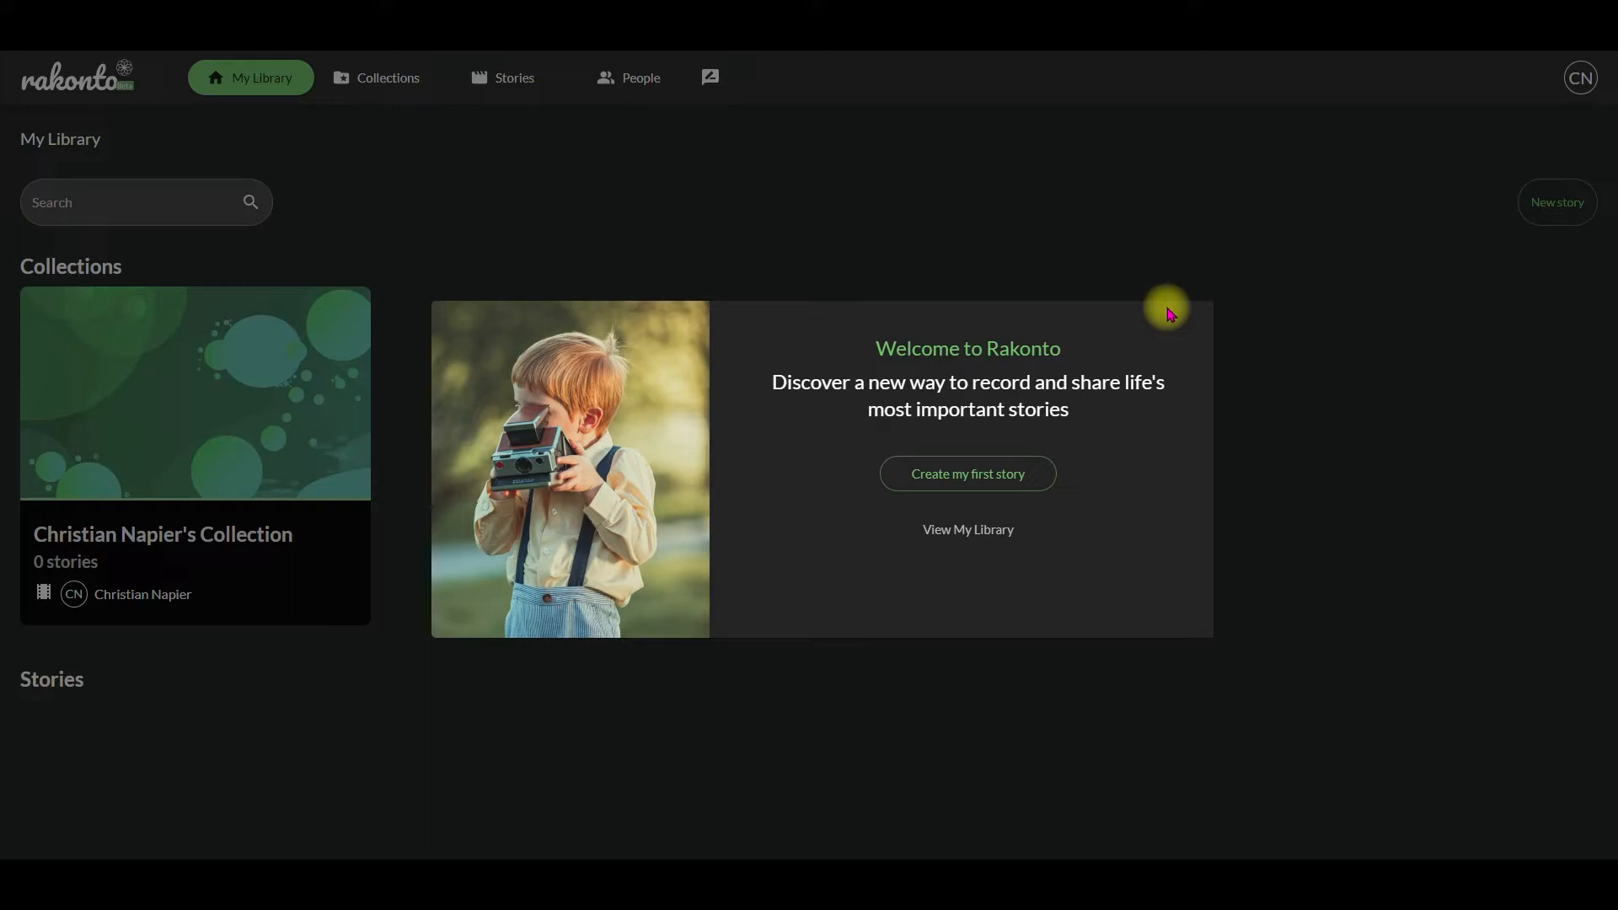
Step: Start the first story and title it "Working with my Grandpa"
{"action": "left_click", "coordinate": [1005, 480]}
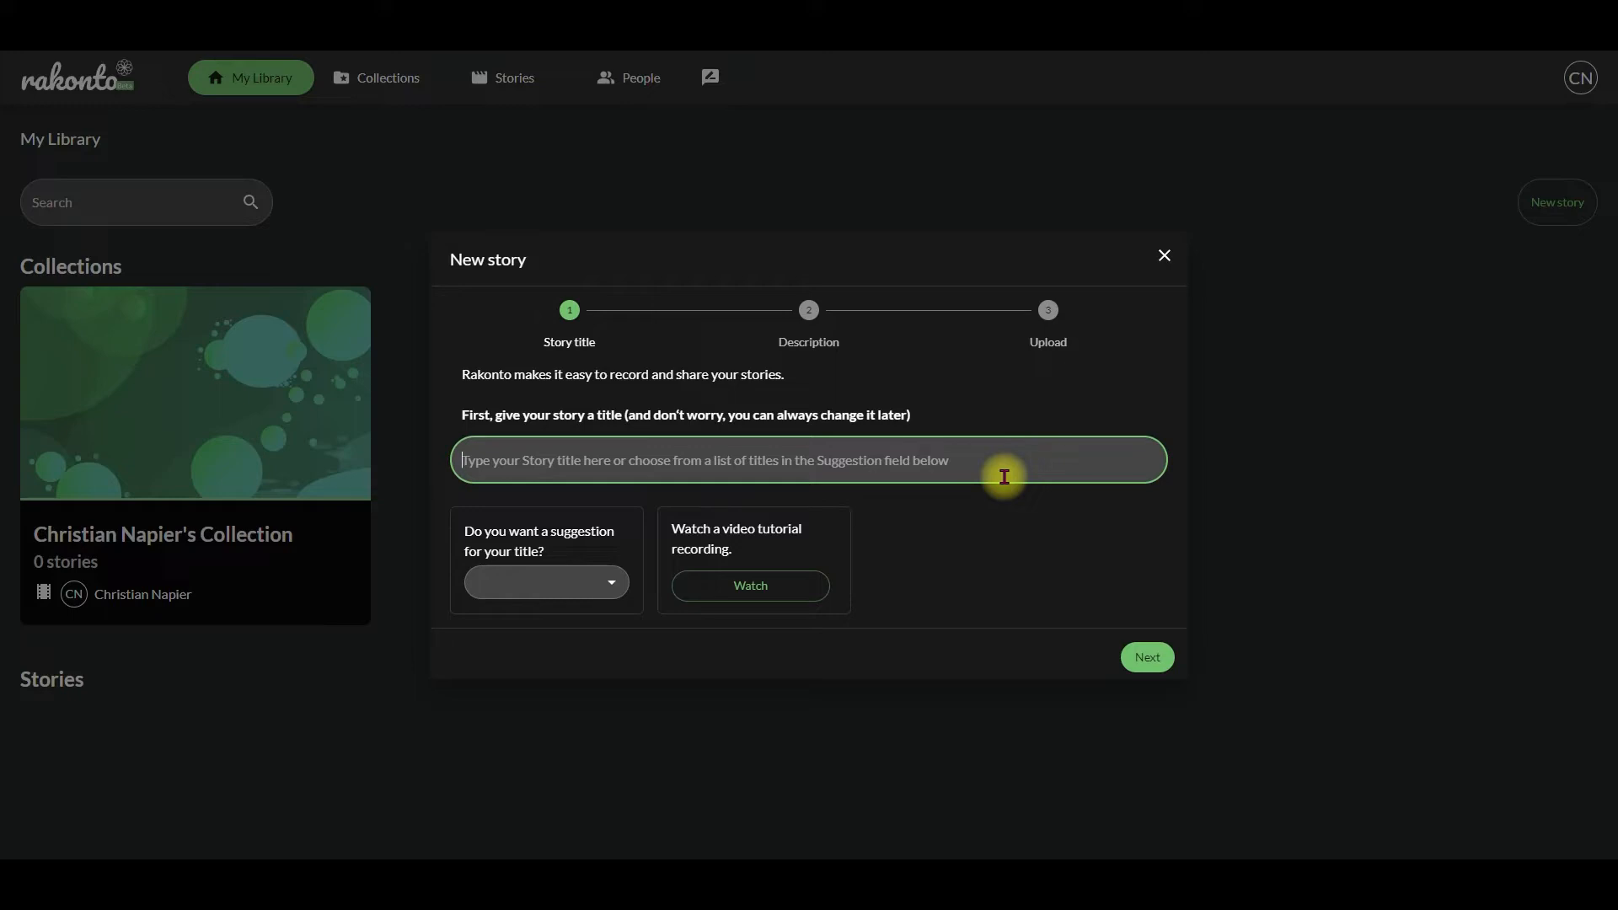
{"action": "type", "text": "Workin"}
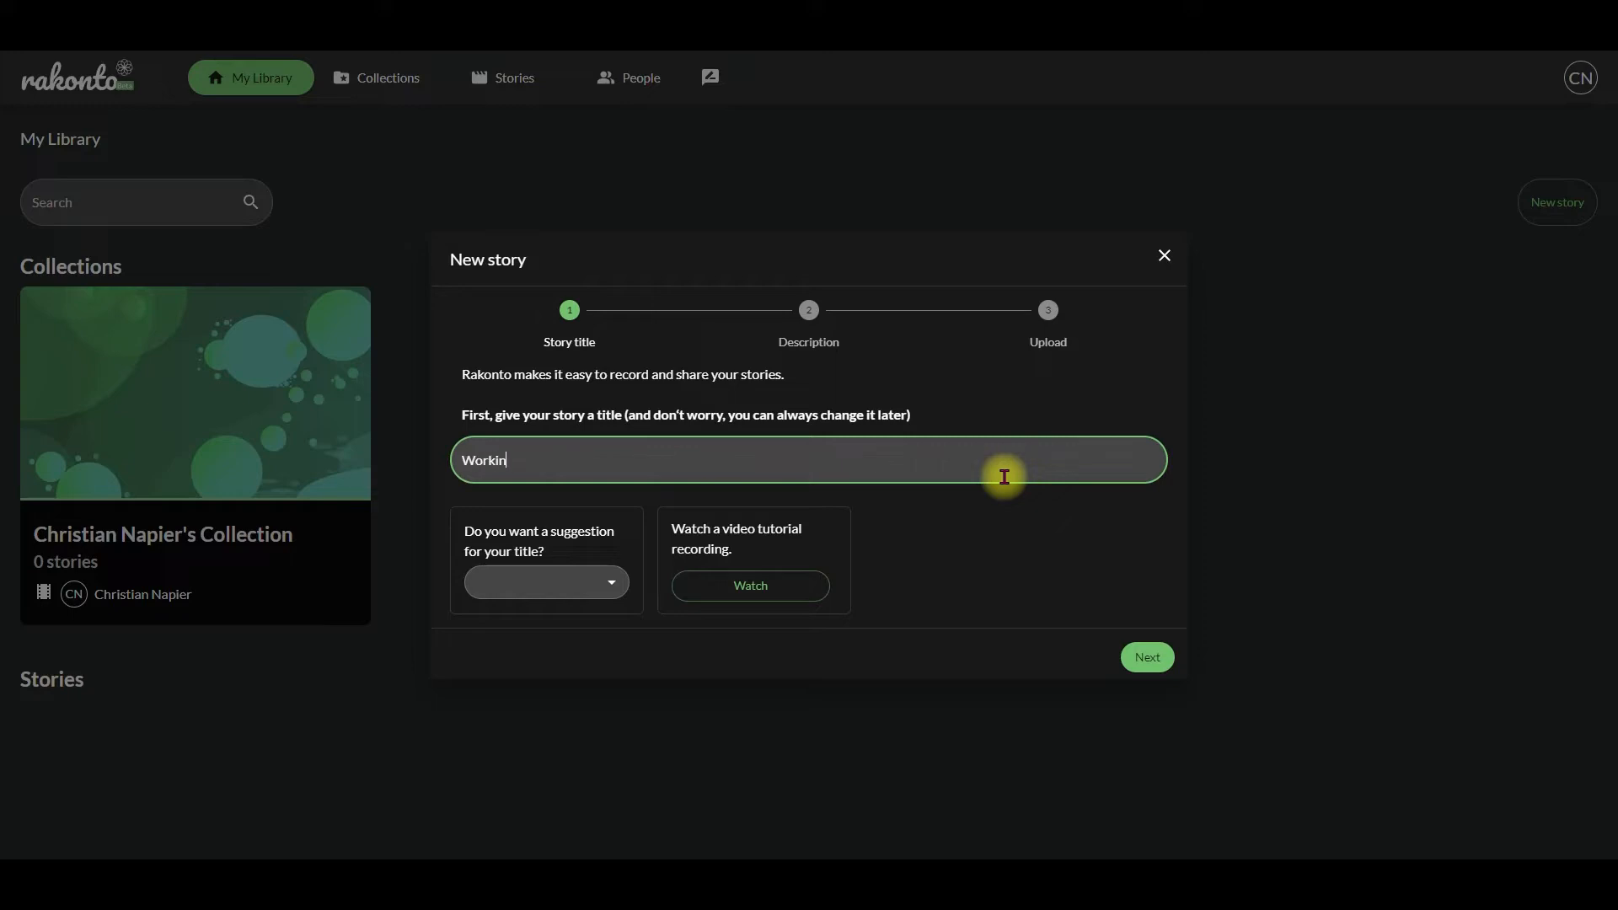
{"action": "type", "text": "g with my Grandpa"}
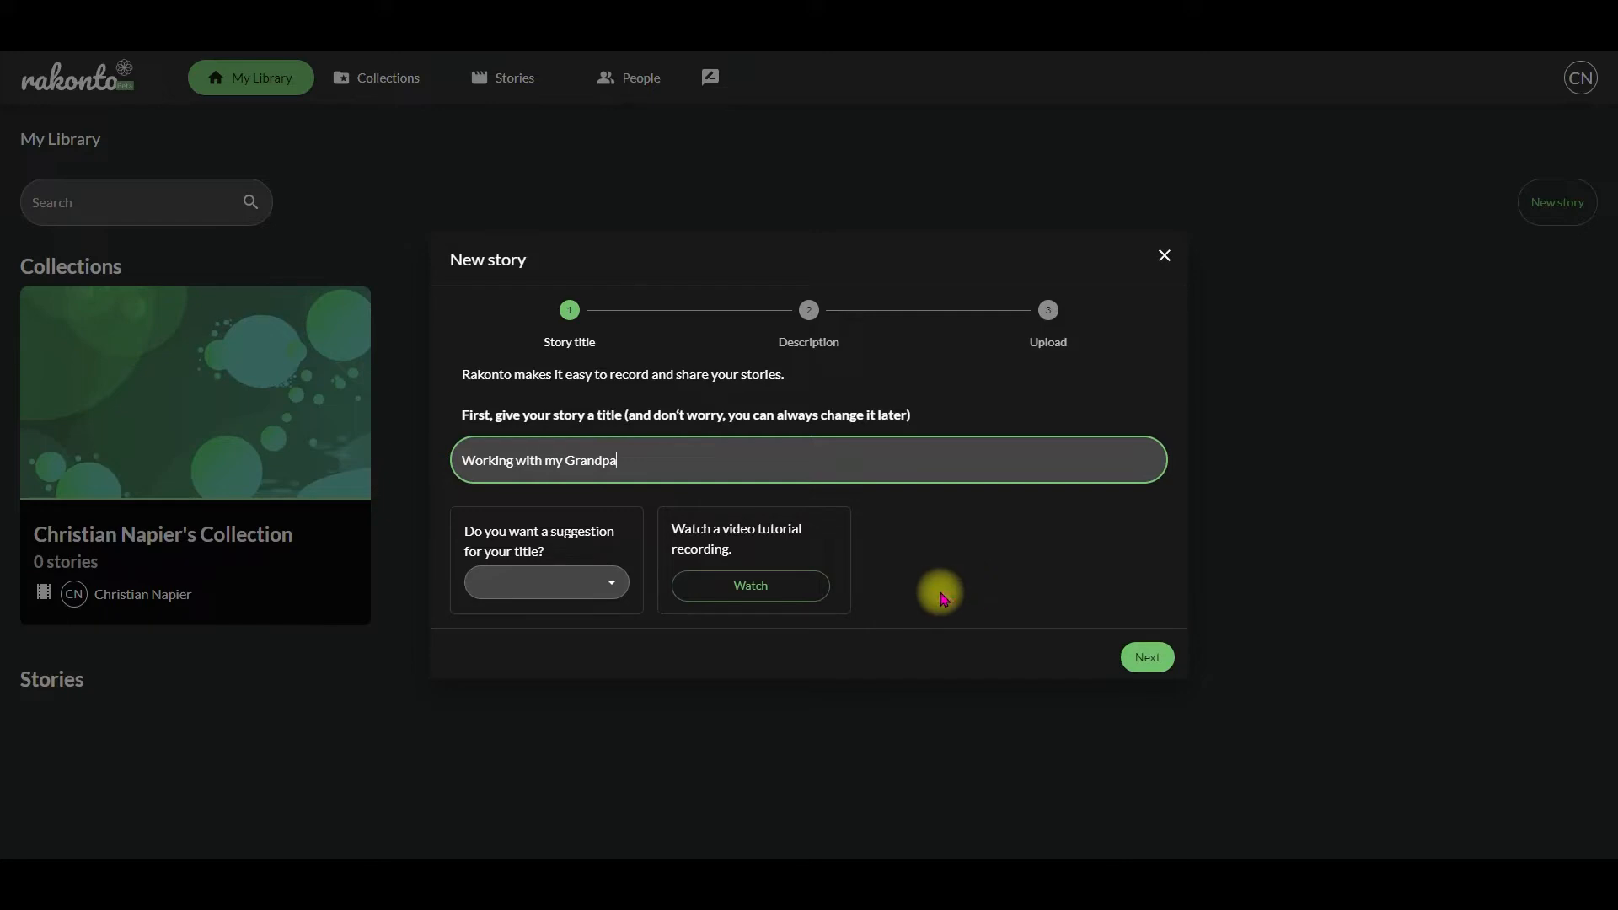
{"action": "left_click", "coordinate": [1148, 658]}
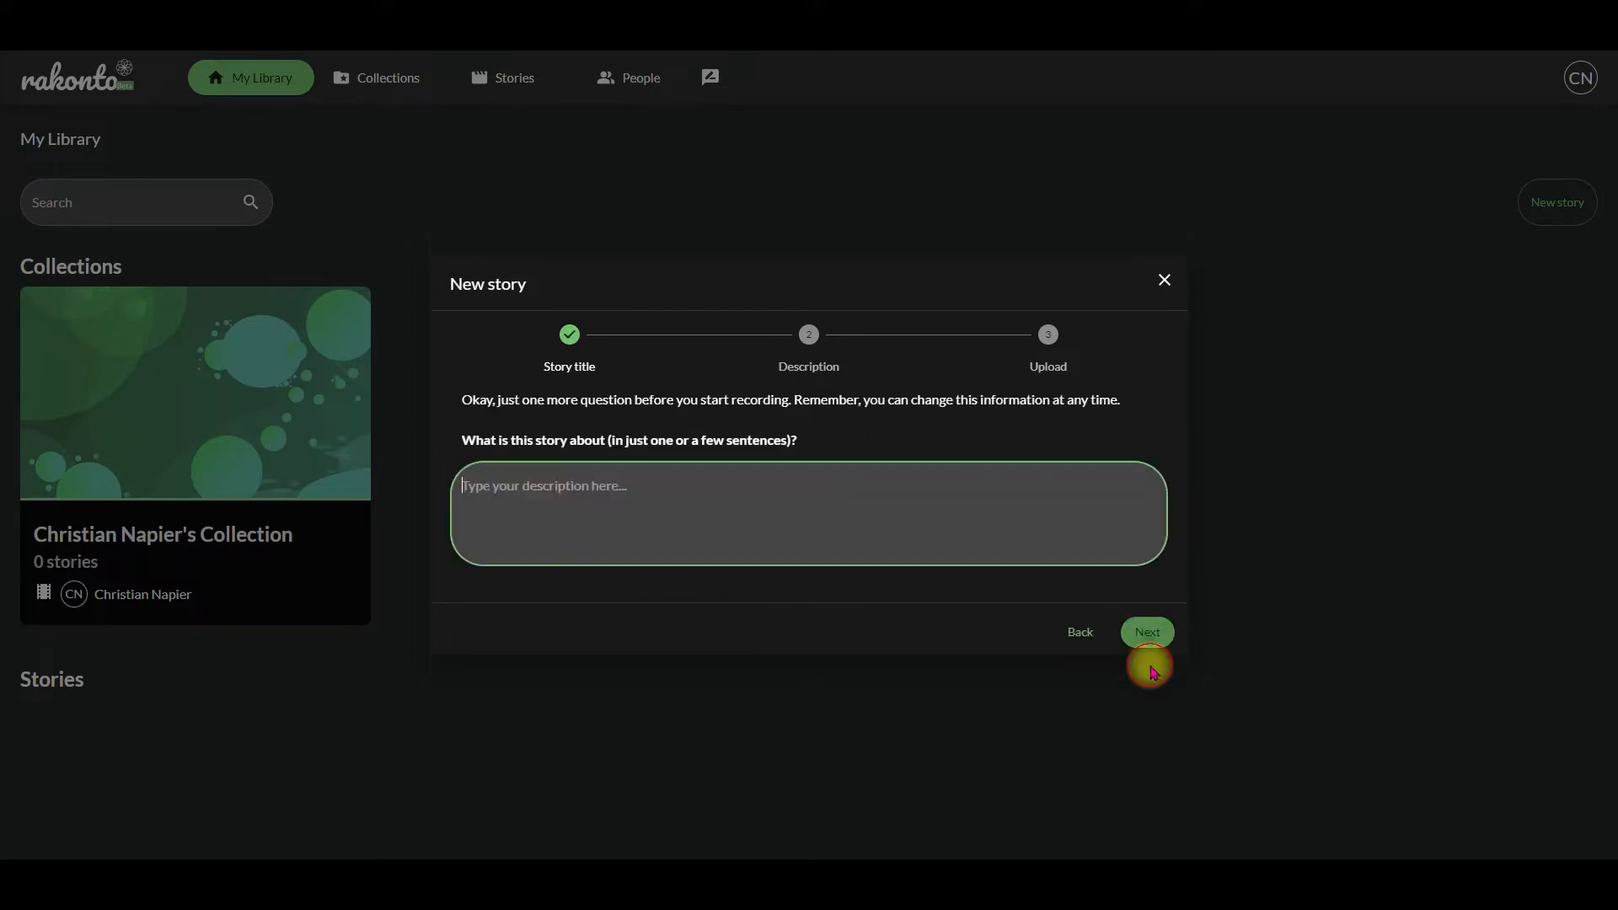
Step: Describe the story as the narrator telling of working with the named relative, building a gazebo, and proceed to the upload stage
{"action": "left_click", "coordinate": [751, 514]}
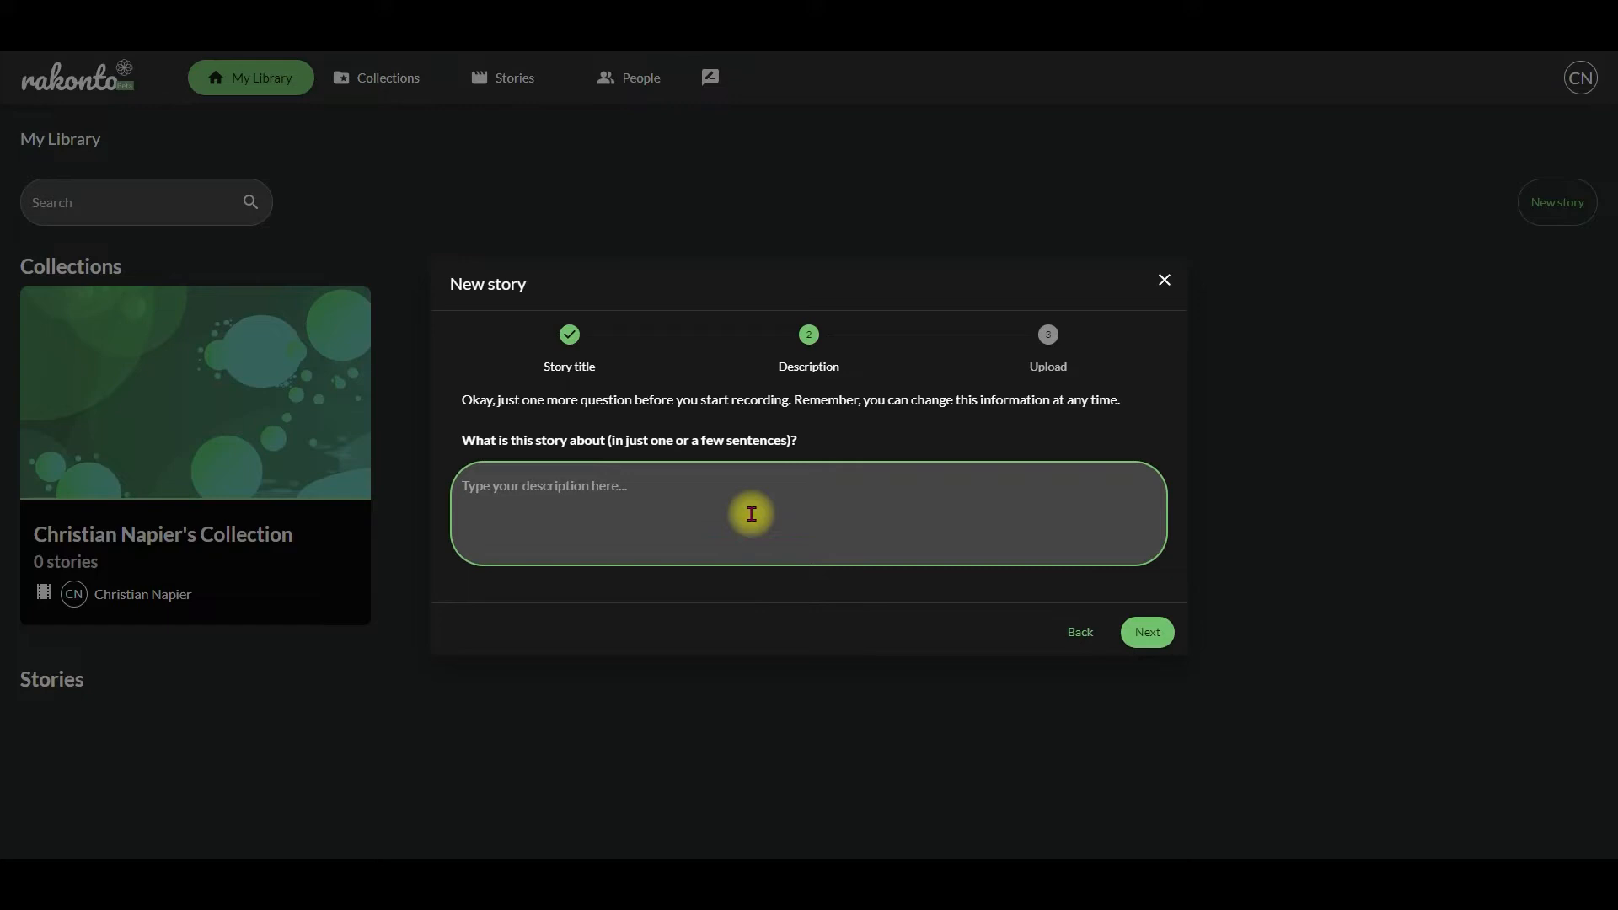
{"action": "type", "text": "Christian tells the story of working with DevOps, building a garden."}
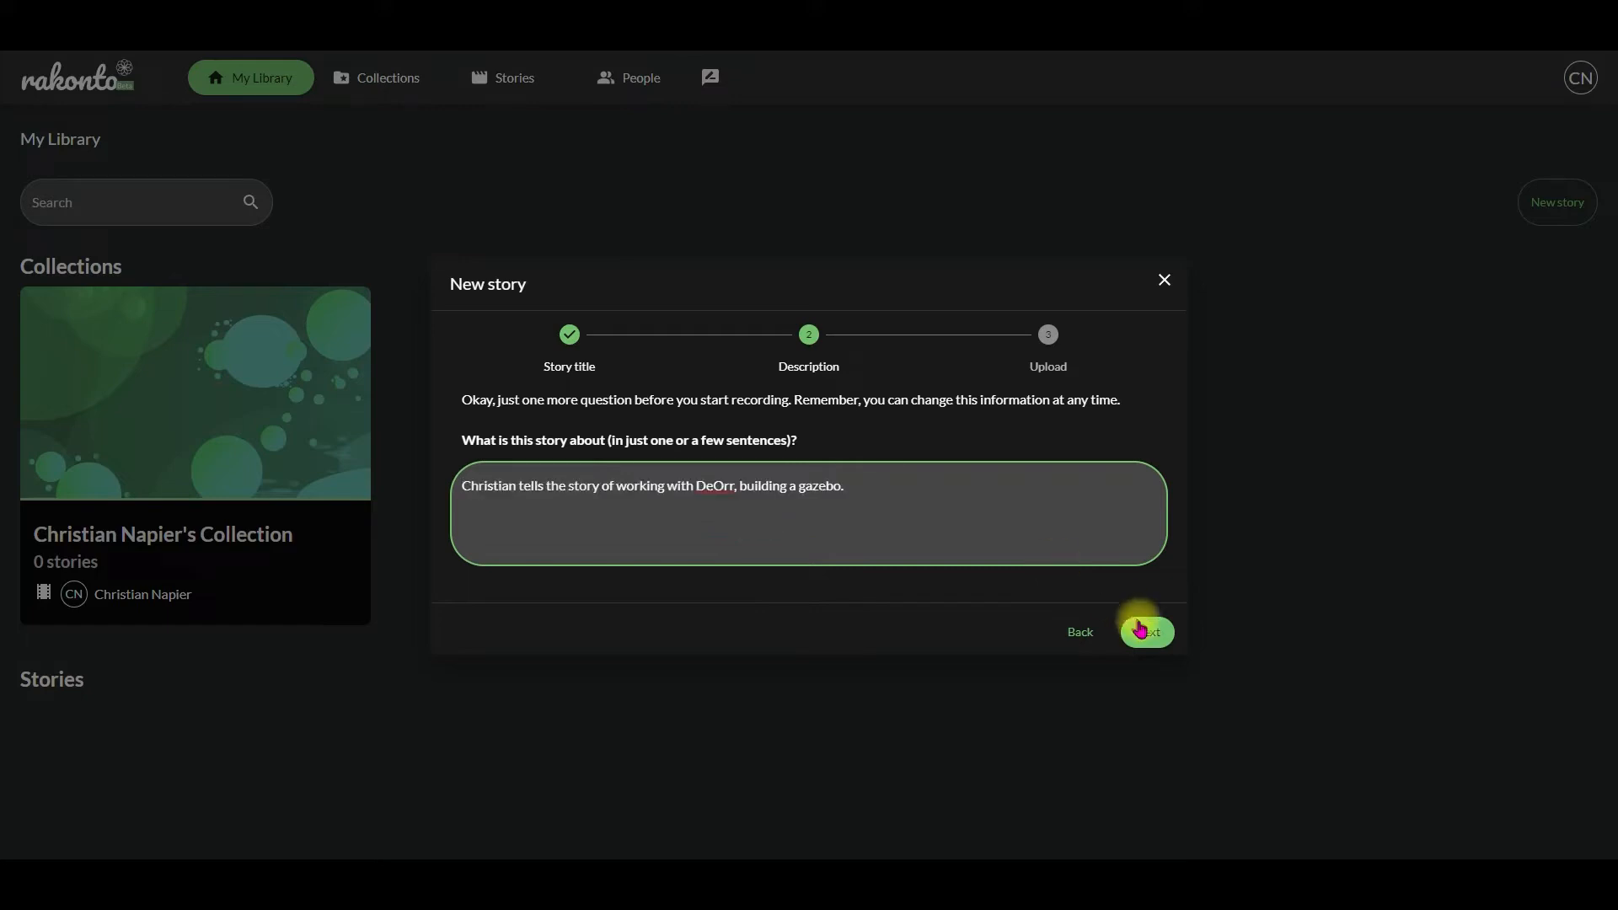
{"action": "left_click", "coordinate": [1148, 632]}
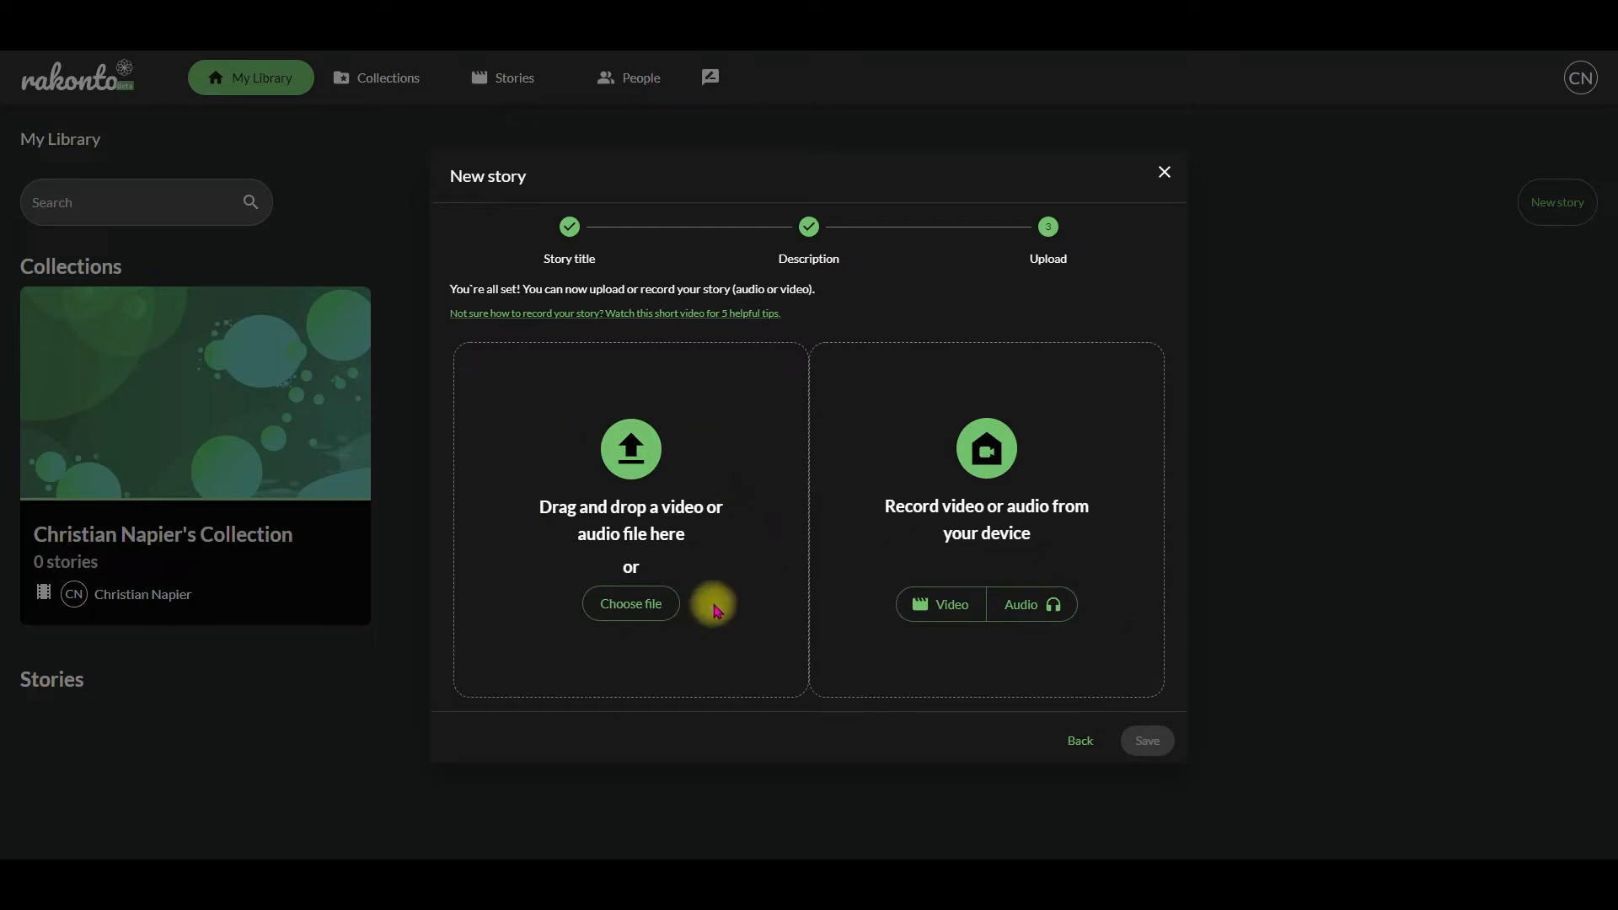
Step: Record a short video of the story from the device and save it
{"action": "left_click", "coordinate": [937, 610]}
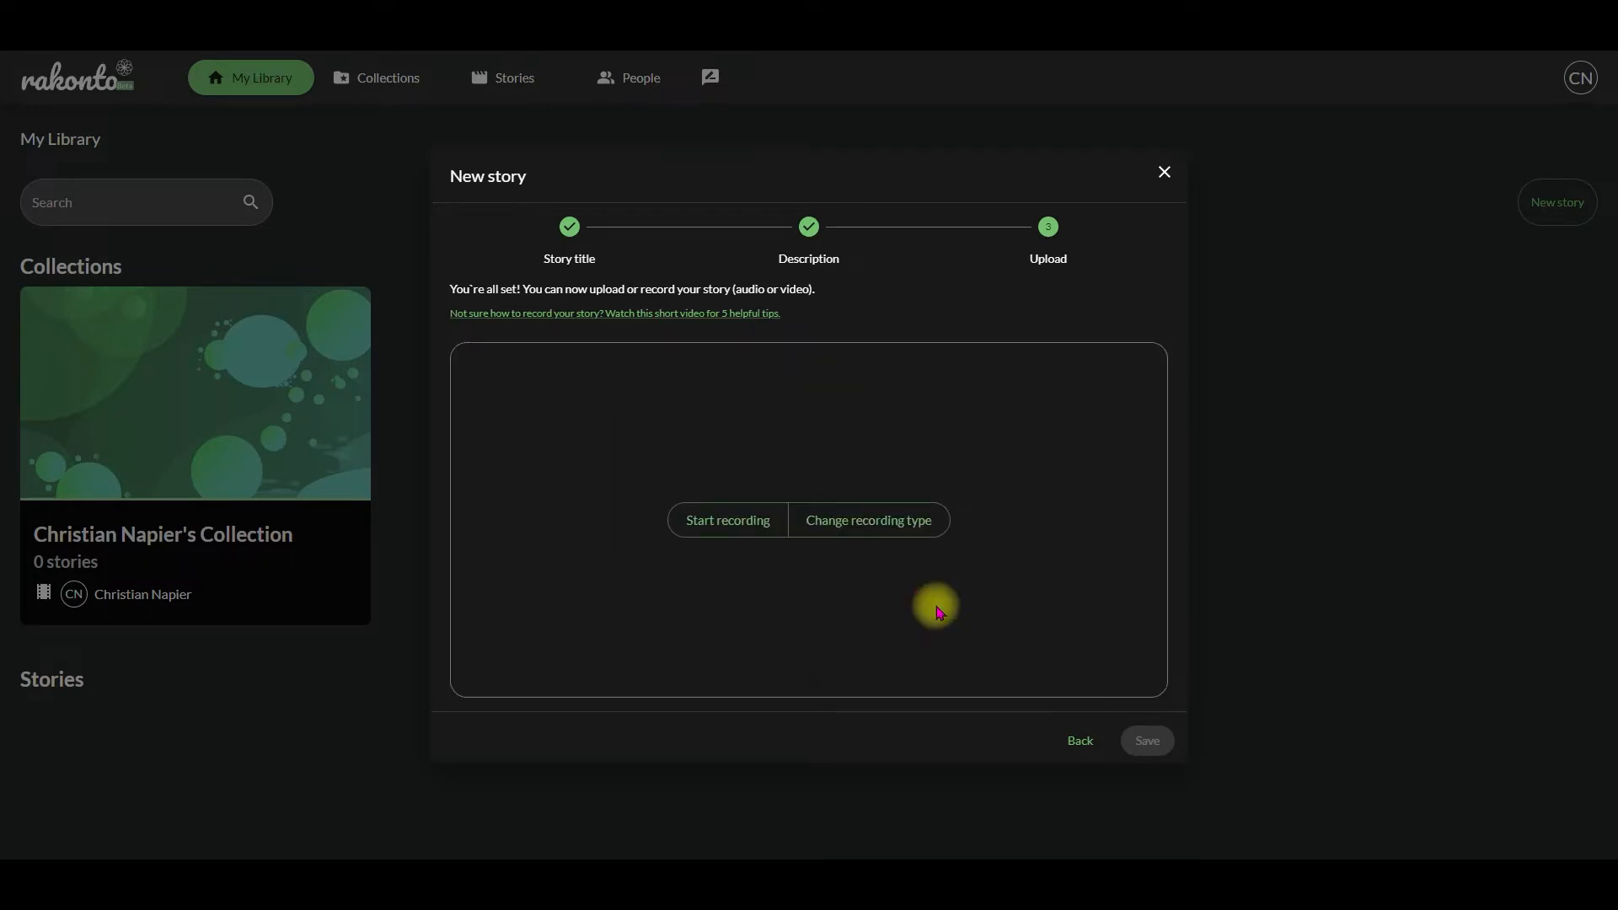
{"action": "left_click", "coordinate": [720, 522]}
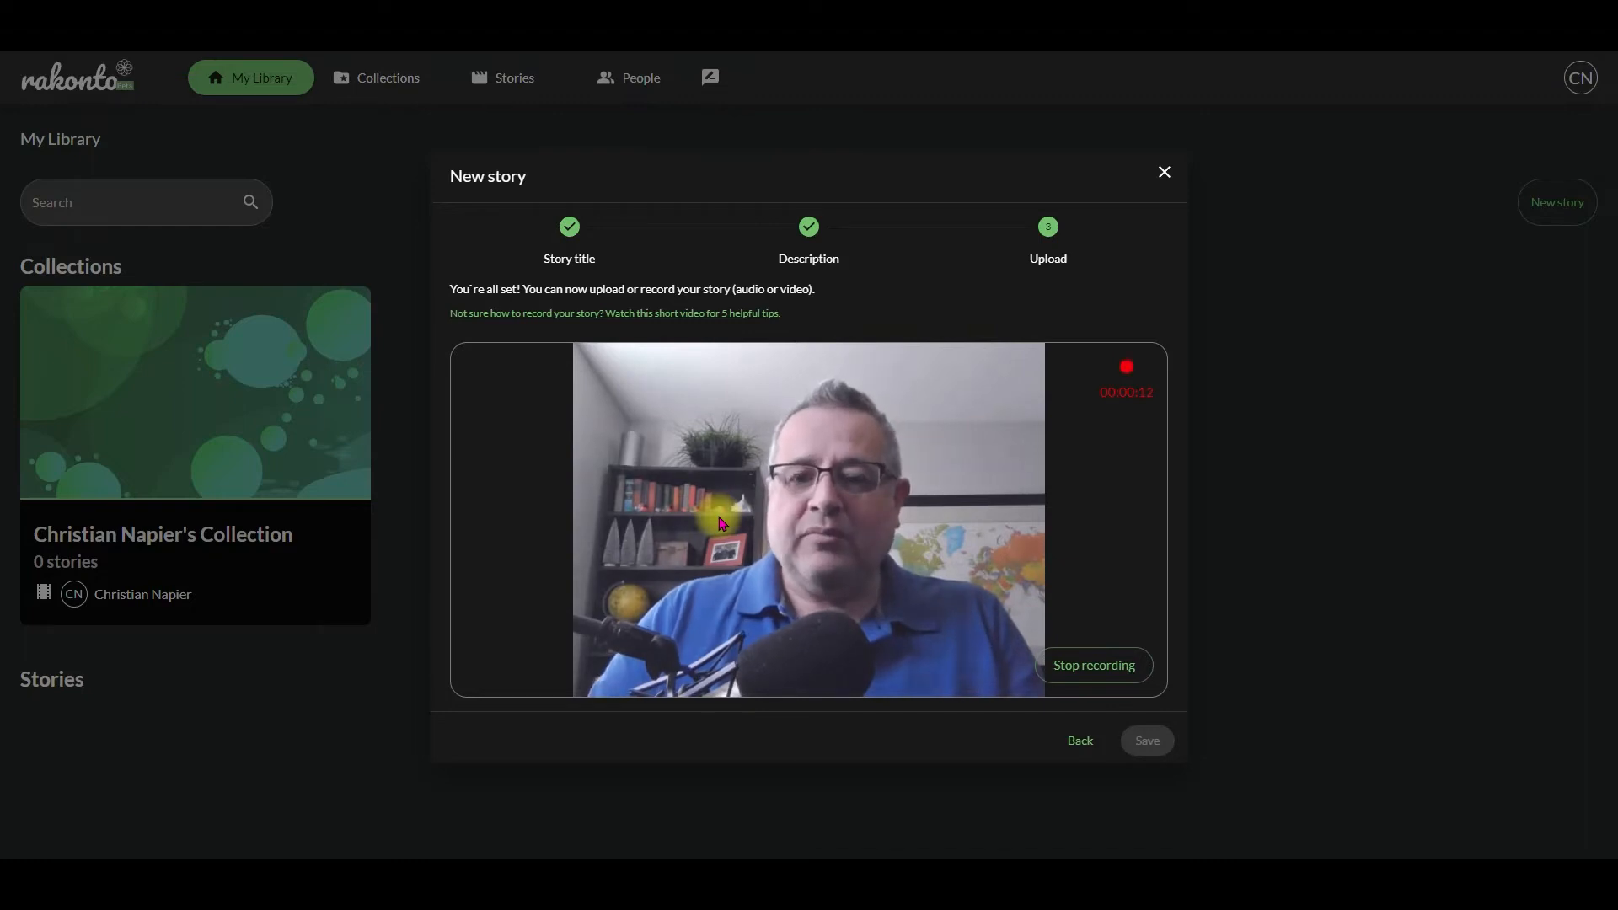
{"action": "left_click", "coordinate": [1063, 668]}
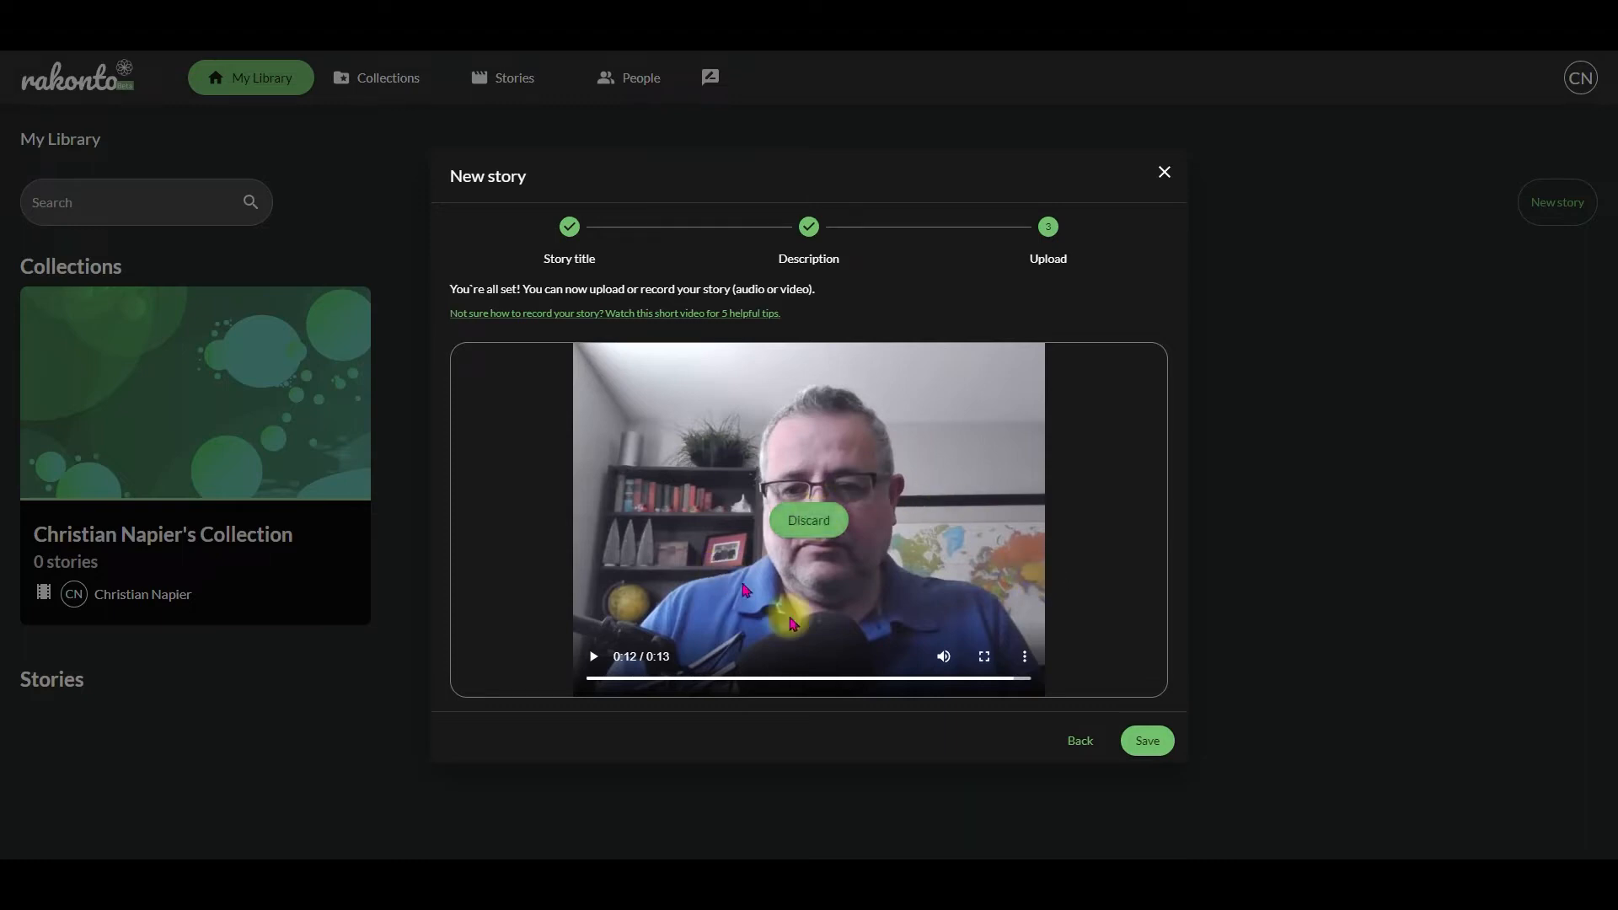
{"action": "left_click", "coordinate": [1161, 741]}
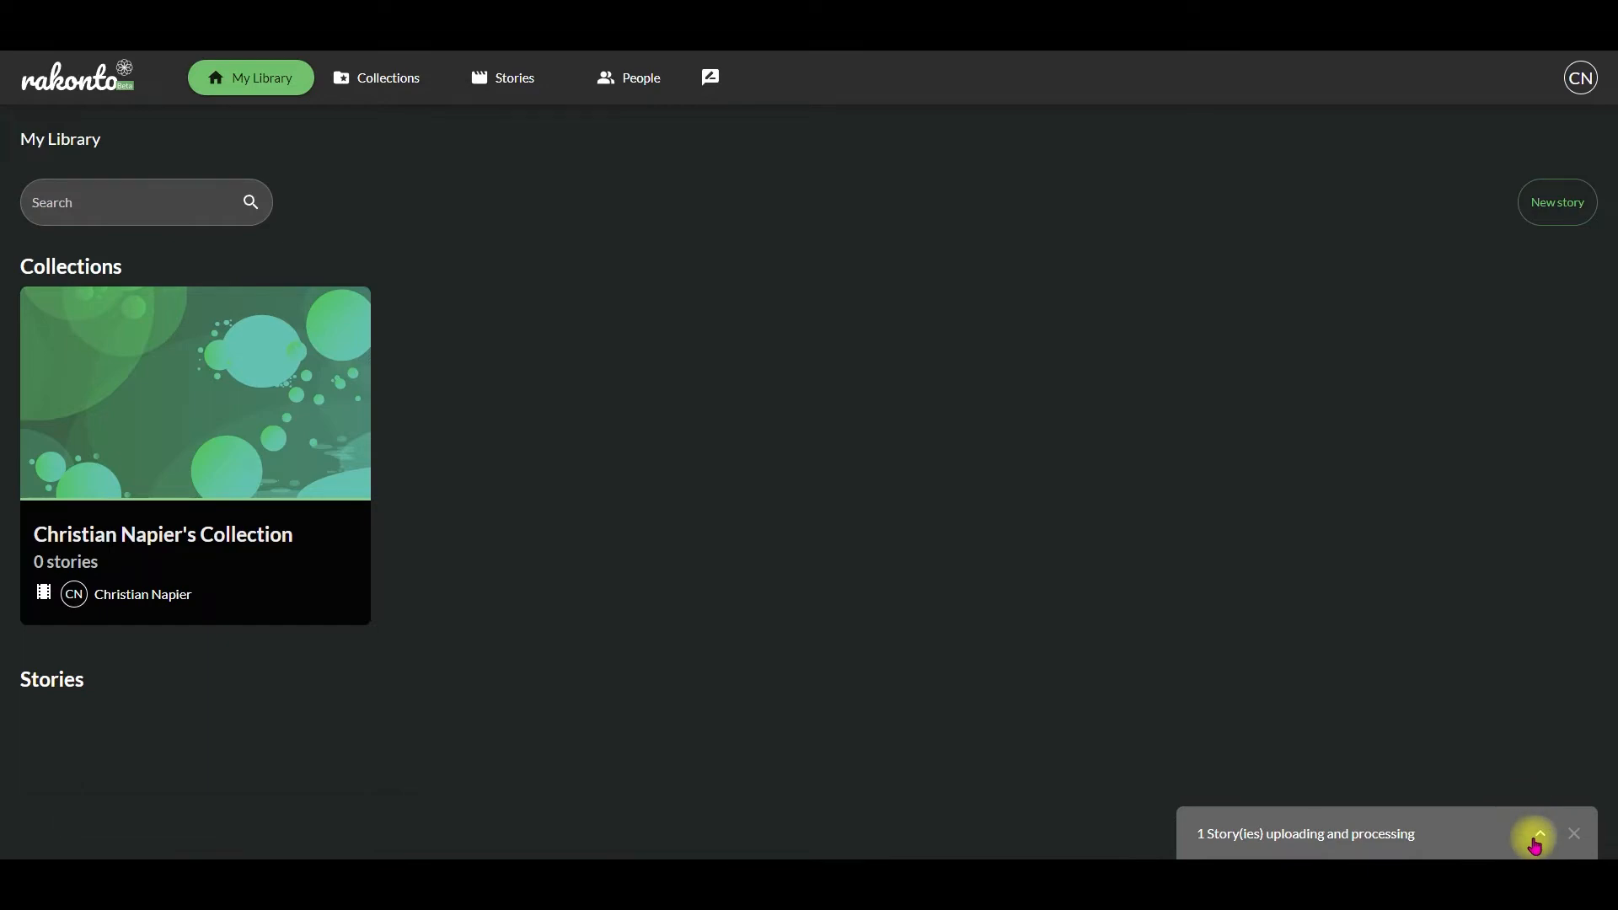
Step: Check the upload status of the new story, dismiss the upload notice and open the story
{"action": "left_click", "coordinate": [1536, 841]}
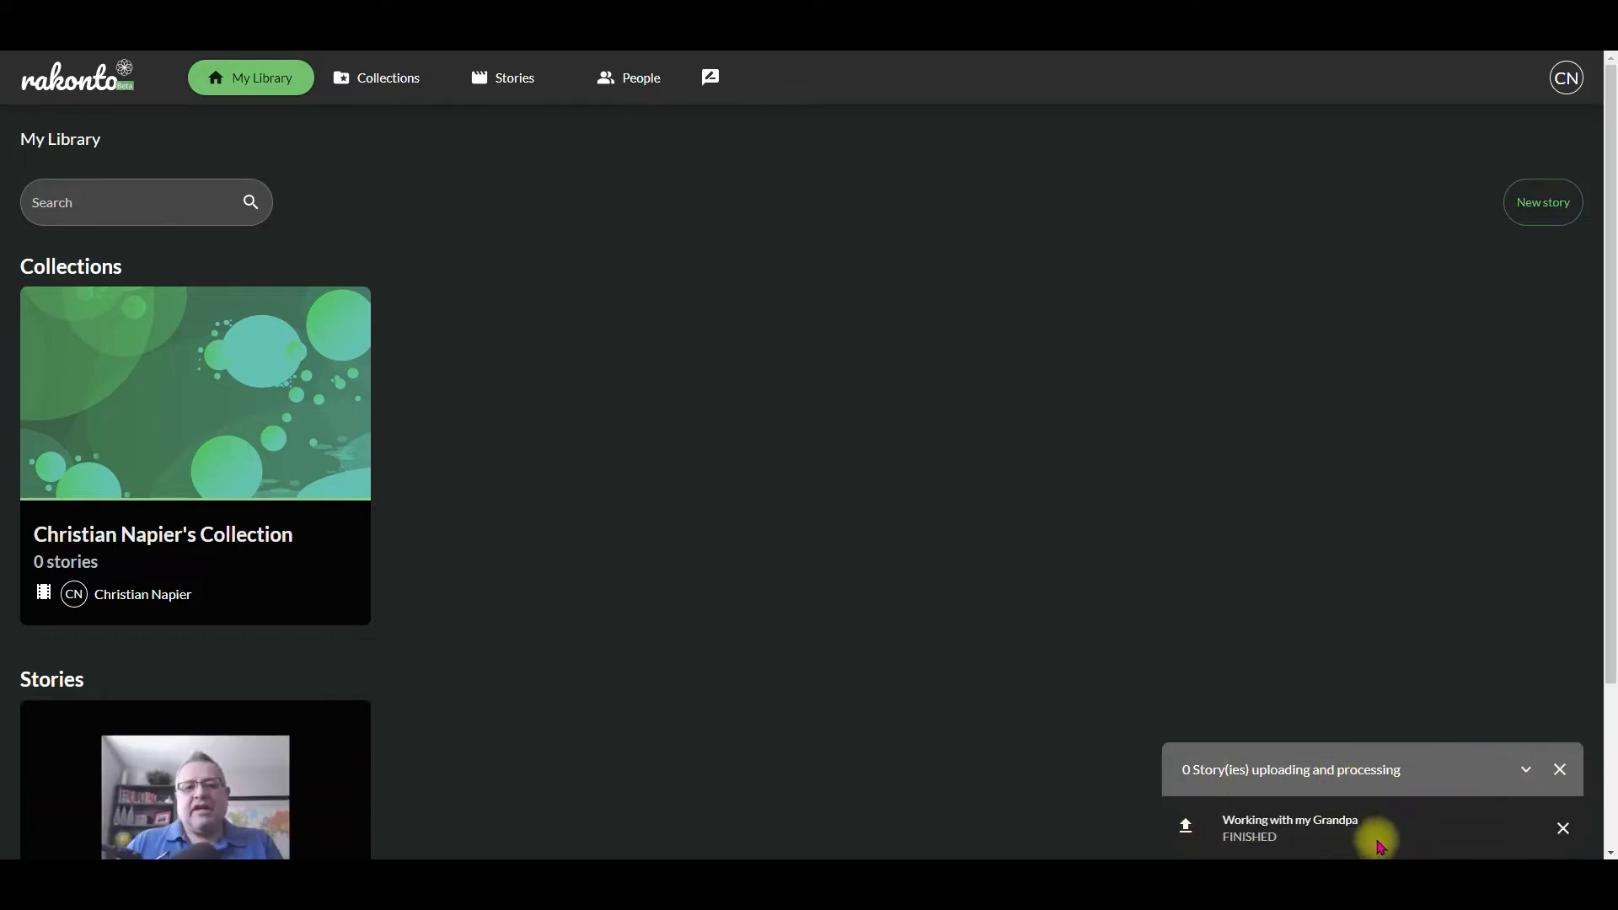
{"action": "left_click", "coordinate": [1561, 769]}
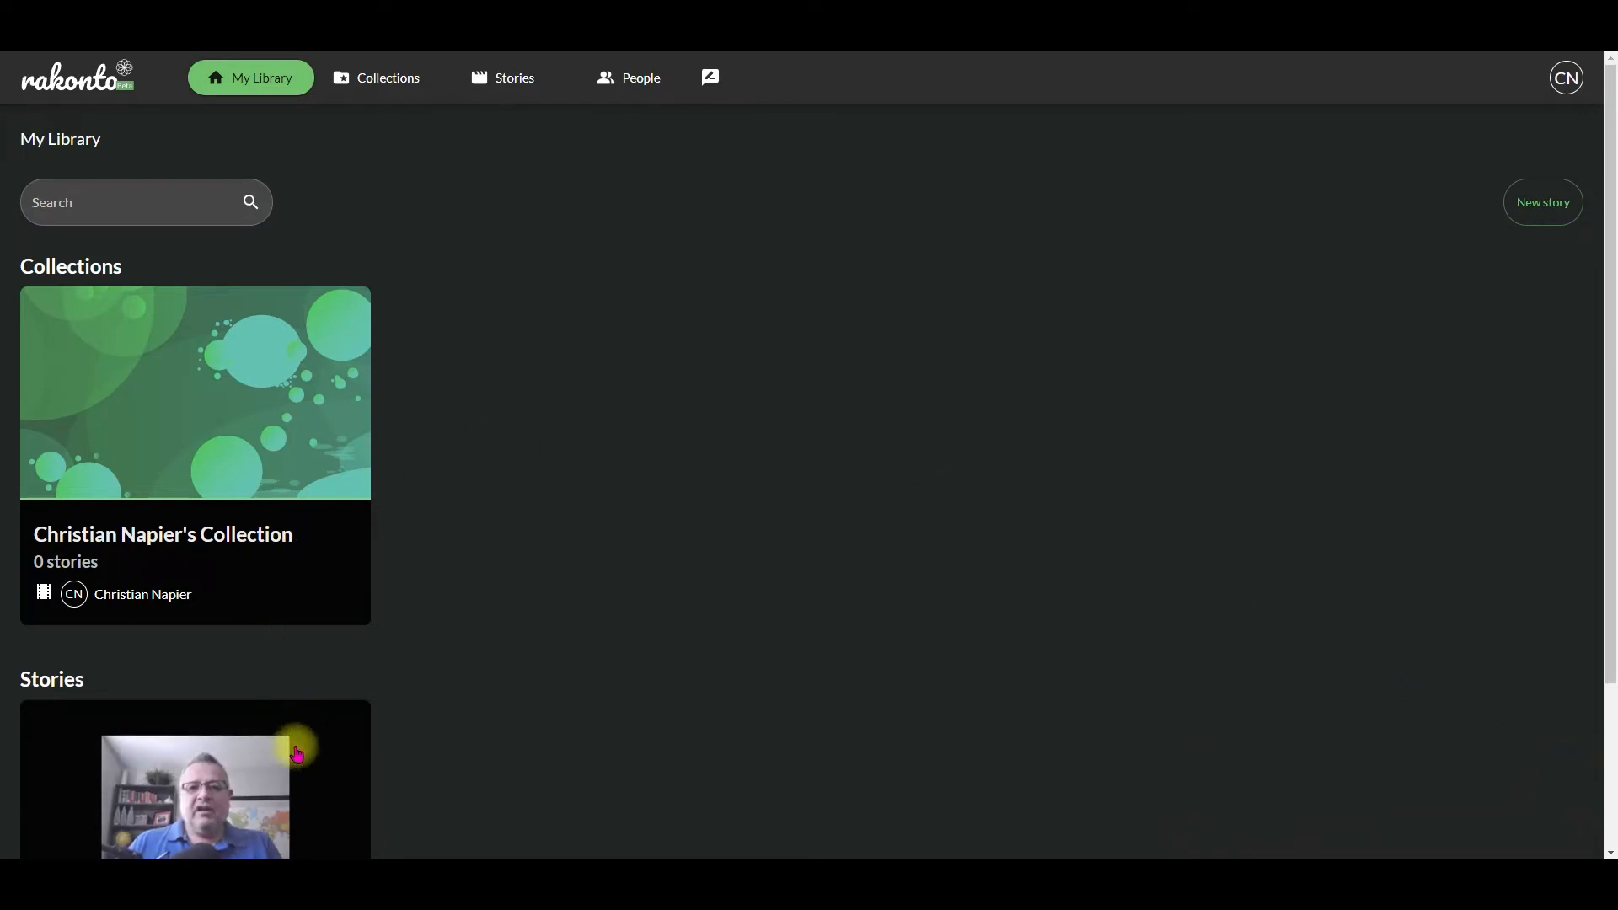
{"action": "scroll", "coordinate": [470, 722], "scroll_direction": "down", "scroll_amount": 2}
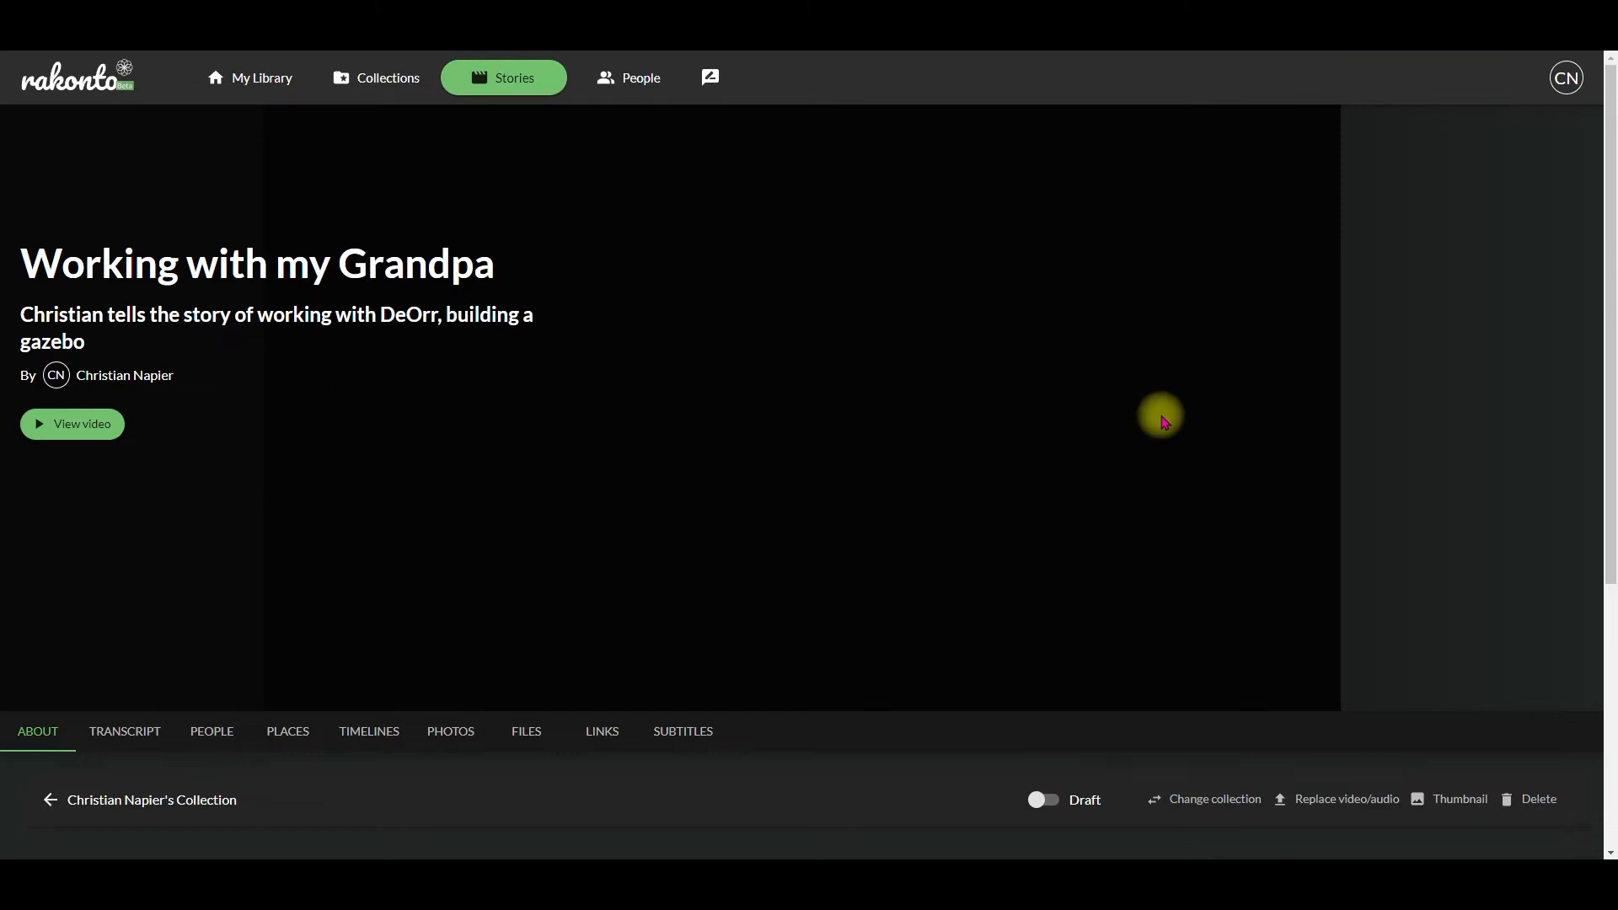
Step: Publish the story and return it to draft
{"action": "left_click", "coordinate": [1045, 799]}
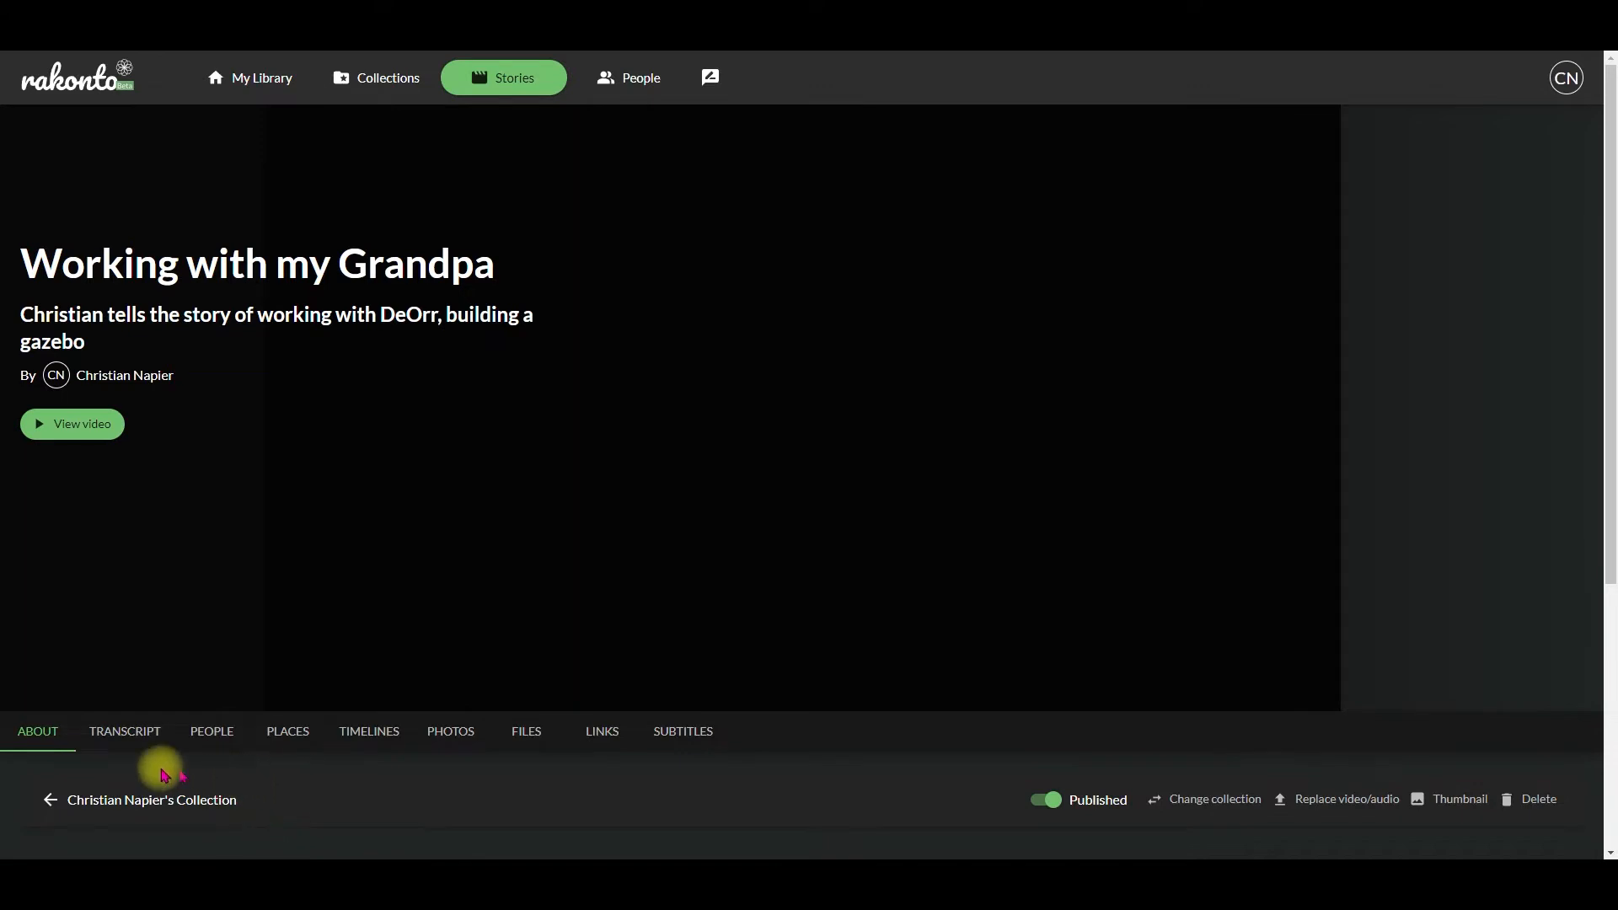
{"action": "left_click", "coordinate": [1038, 803]}
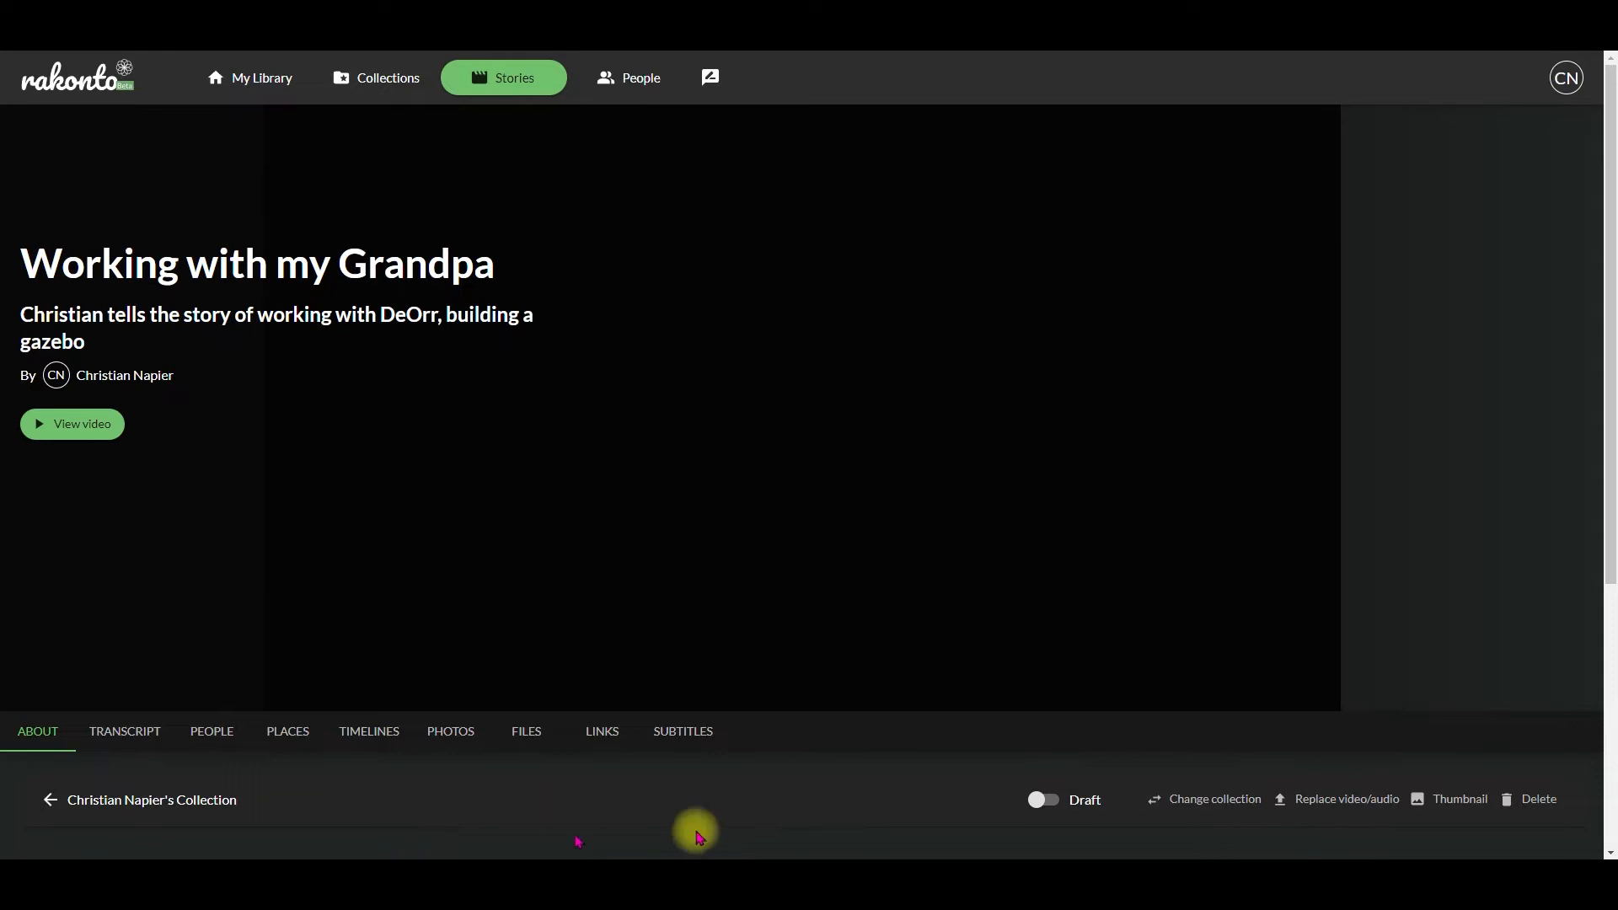
Step: Examine the options for moving the story to another collection and for replacing its video or audio, without applying either
{"action": "left_click", "coordinate": [1209, 808]}
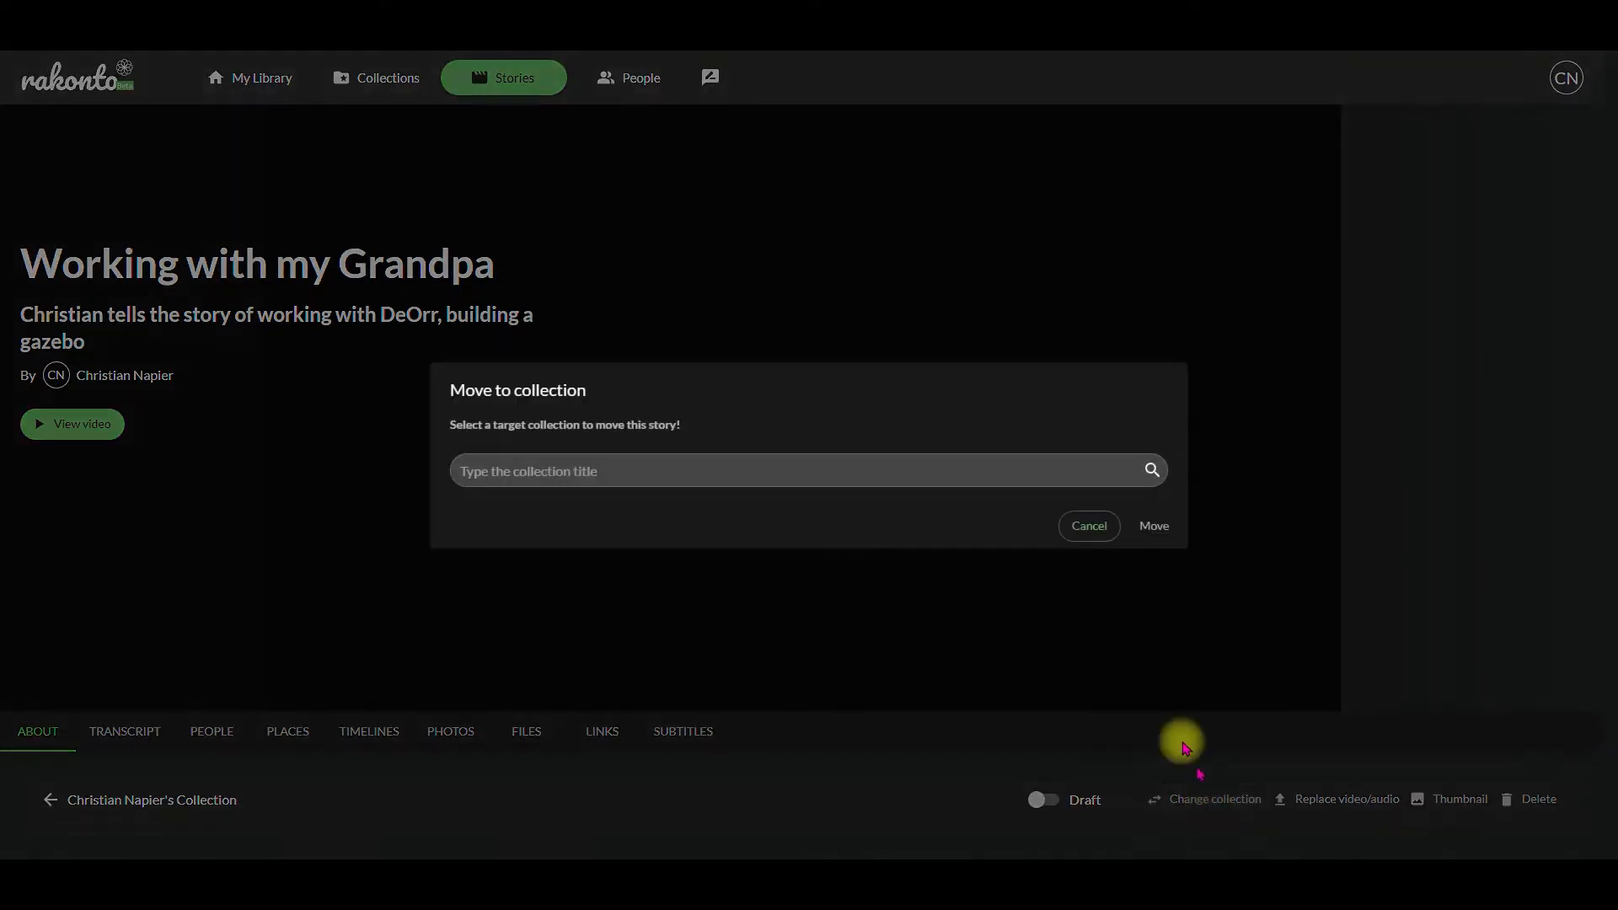
{"action": "left_click", "coordinate": [800, 476]}
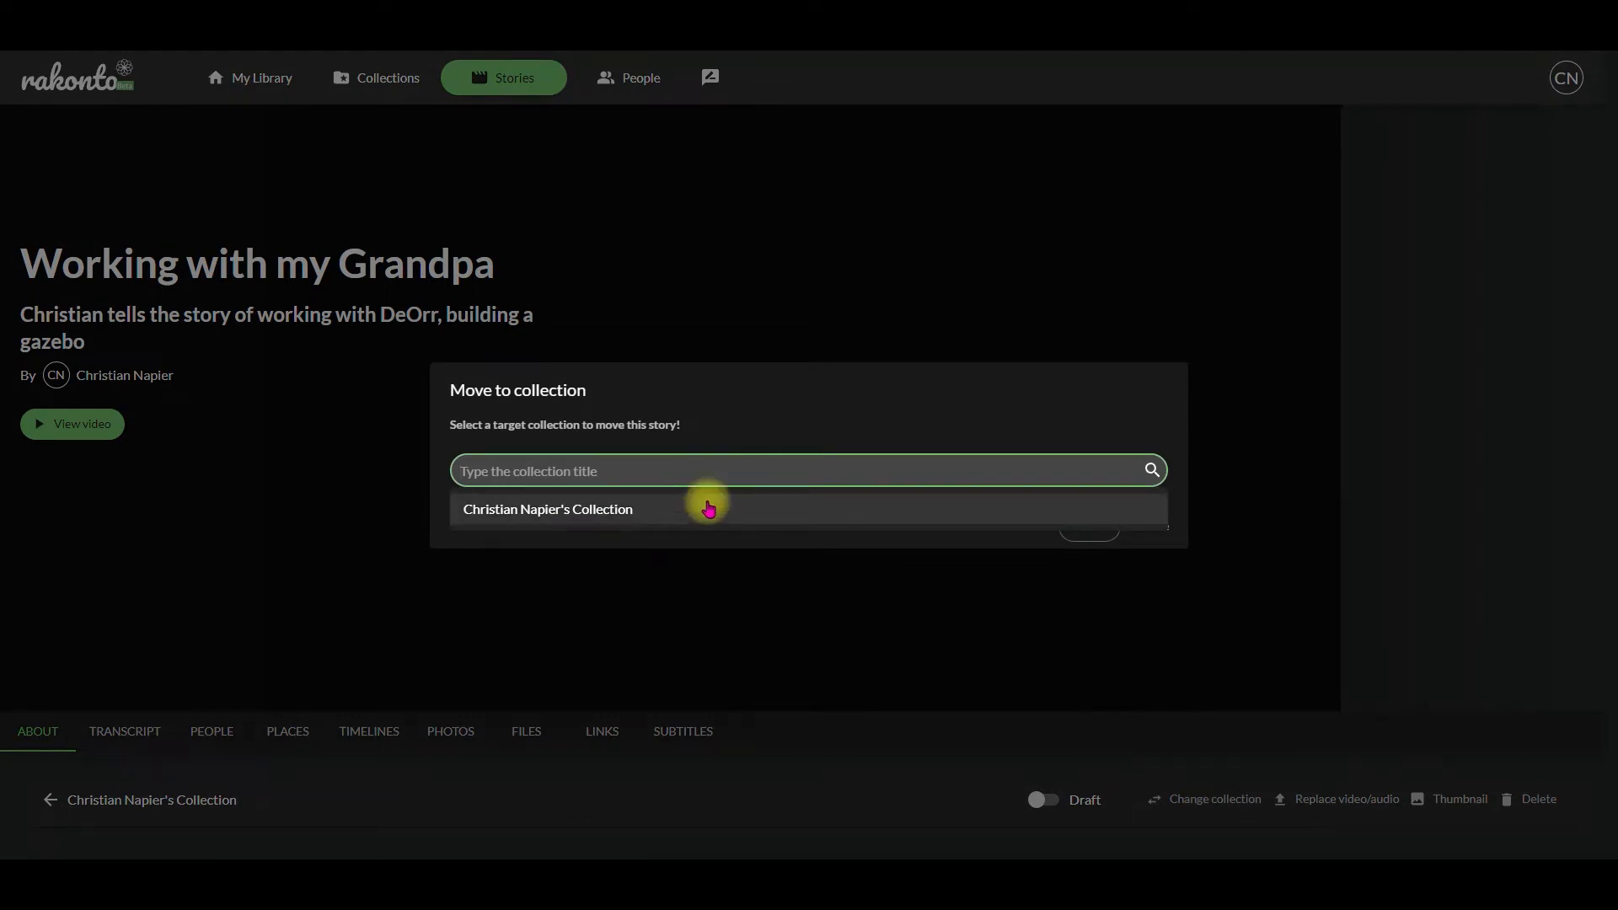
{"action": "left_click", "coordinate": [898, 404]}
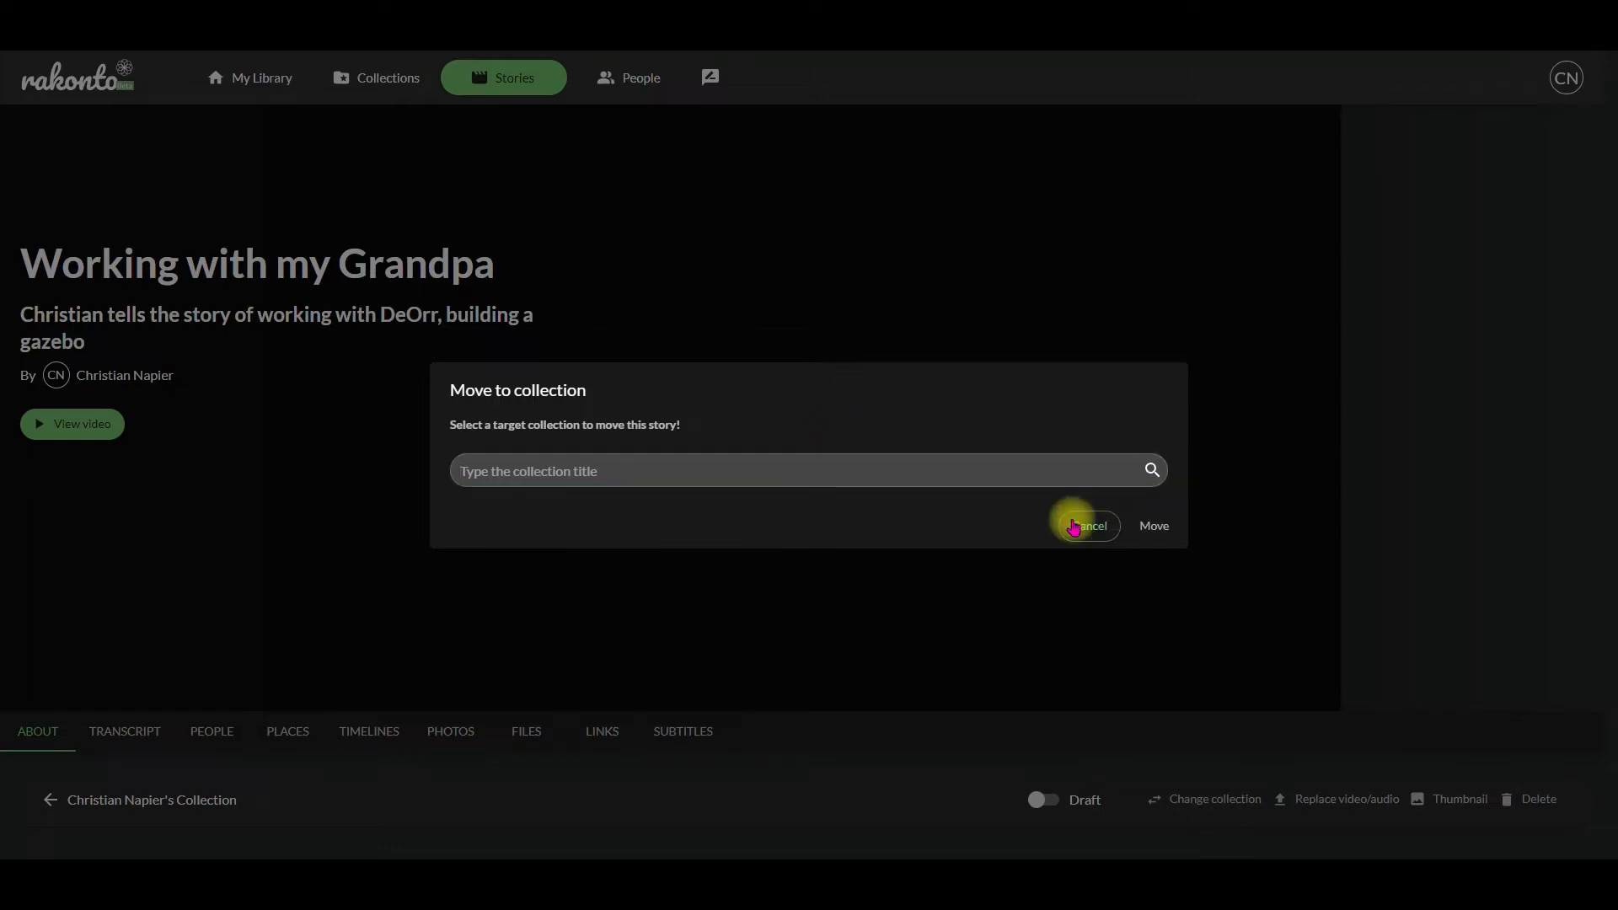
{"action": "left_click", "coordinate": [1078, 519]}
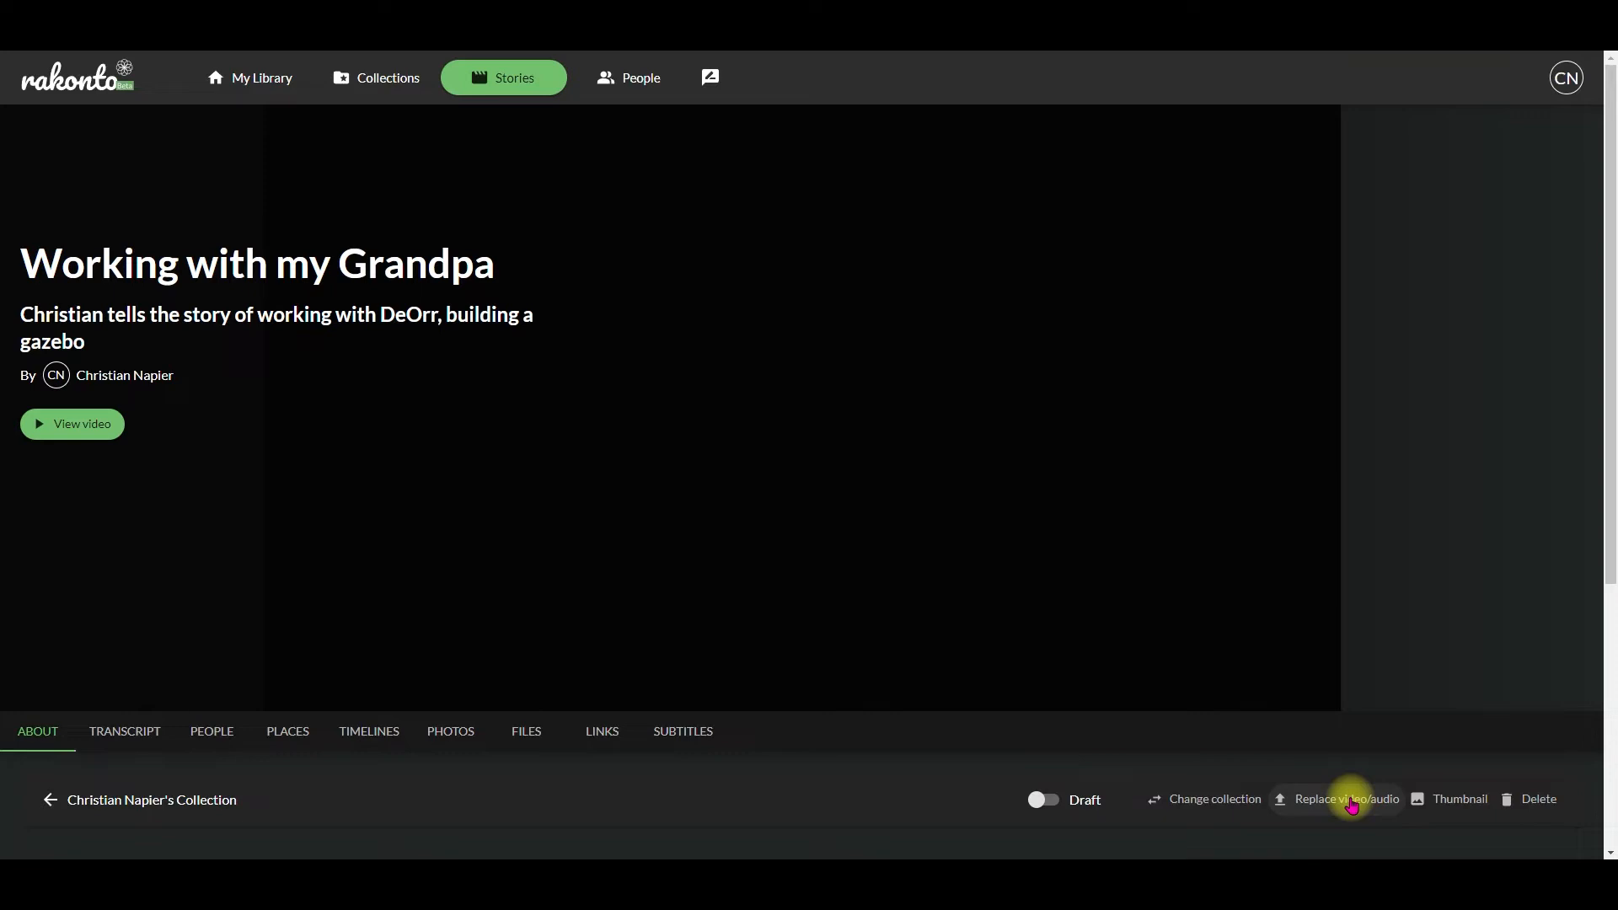
{"action": "left_click", "coordinate": [1351, 806]}
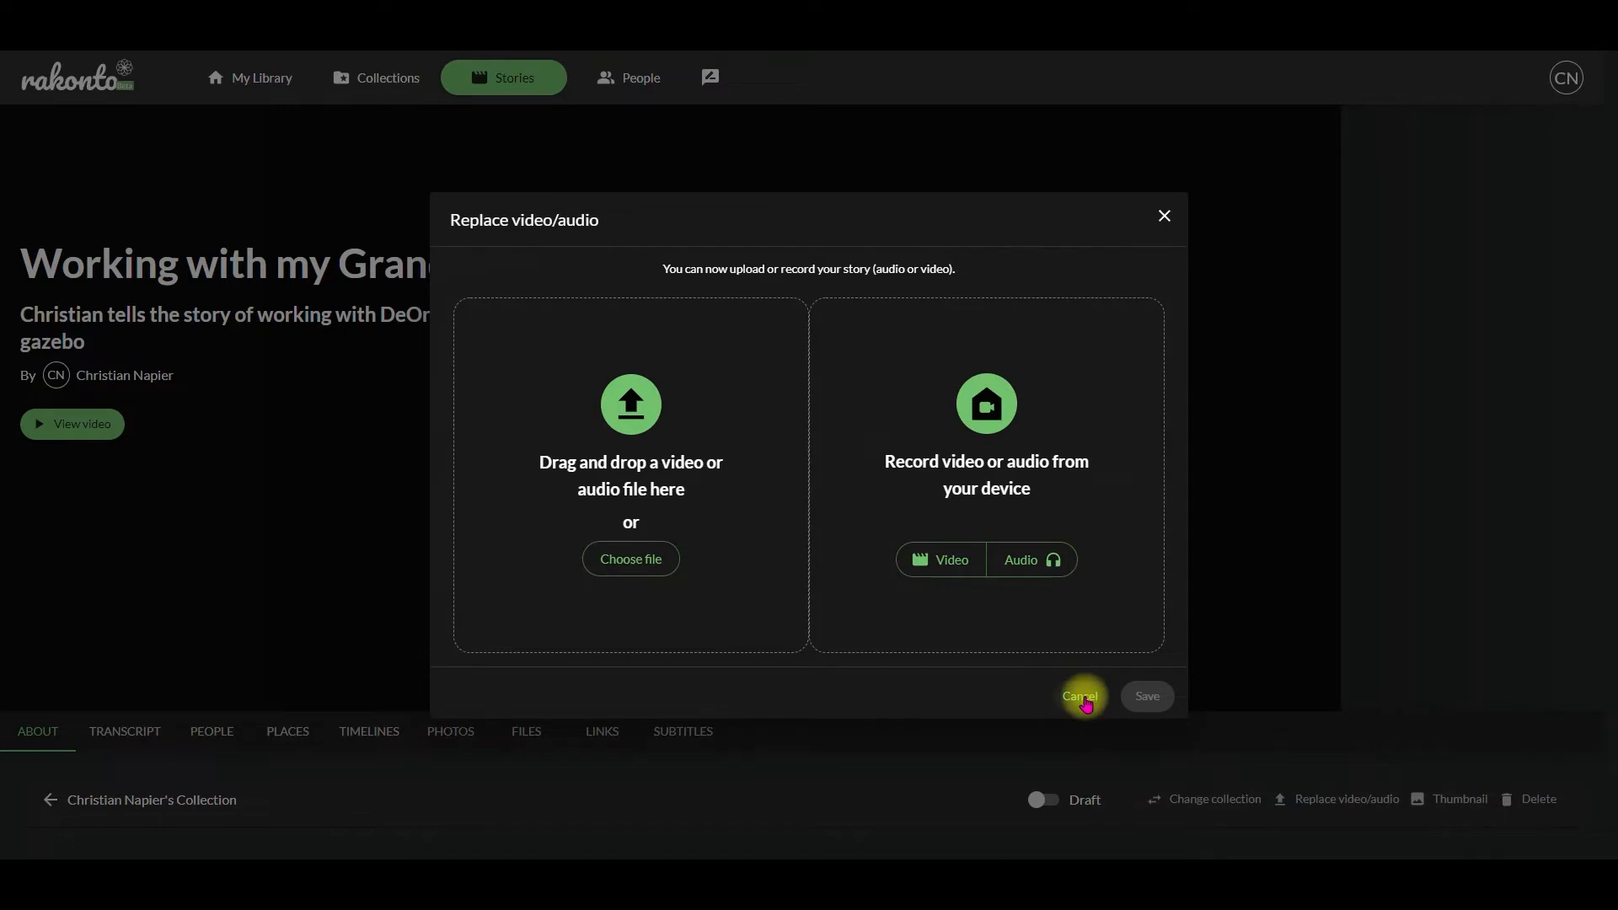
{"action": "left_click", "coordinate": [1082, 698]}
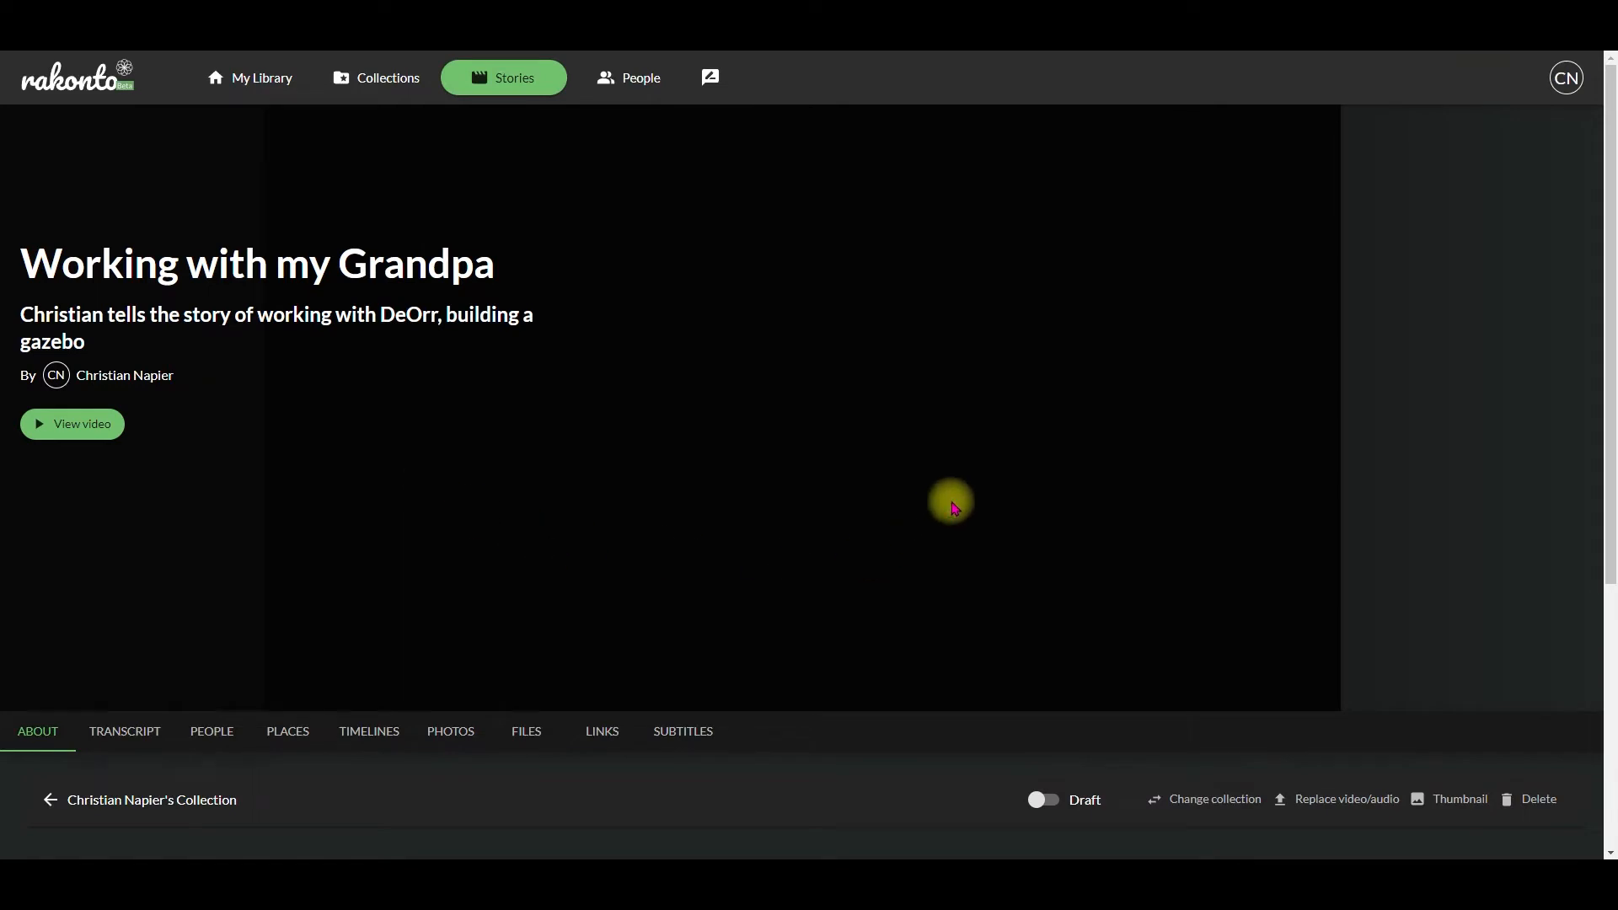
Step: Set the story's thumbnail to the image 20201016_180756.jpg
{"action": "left_click", "coordinate": [1452, 806]}
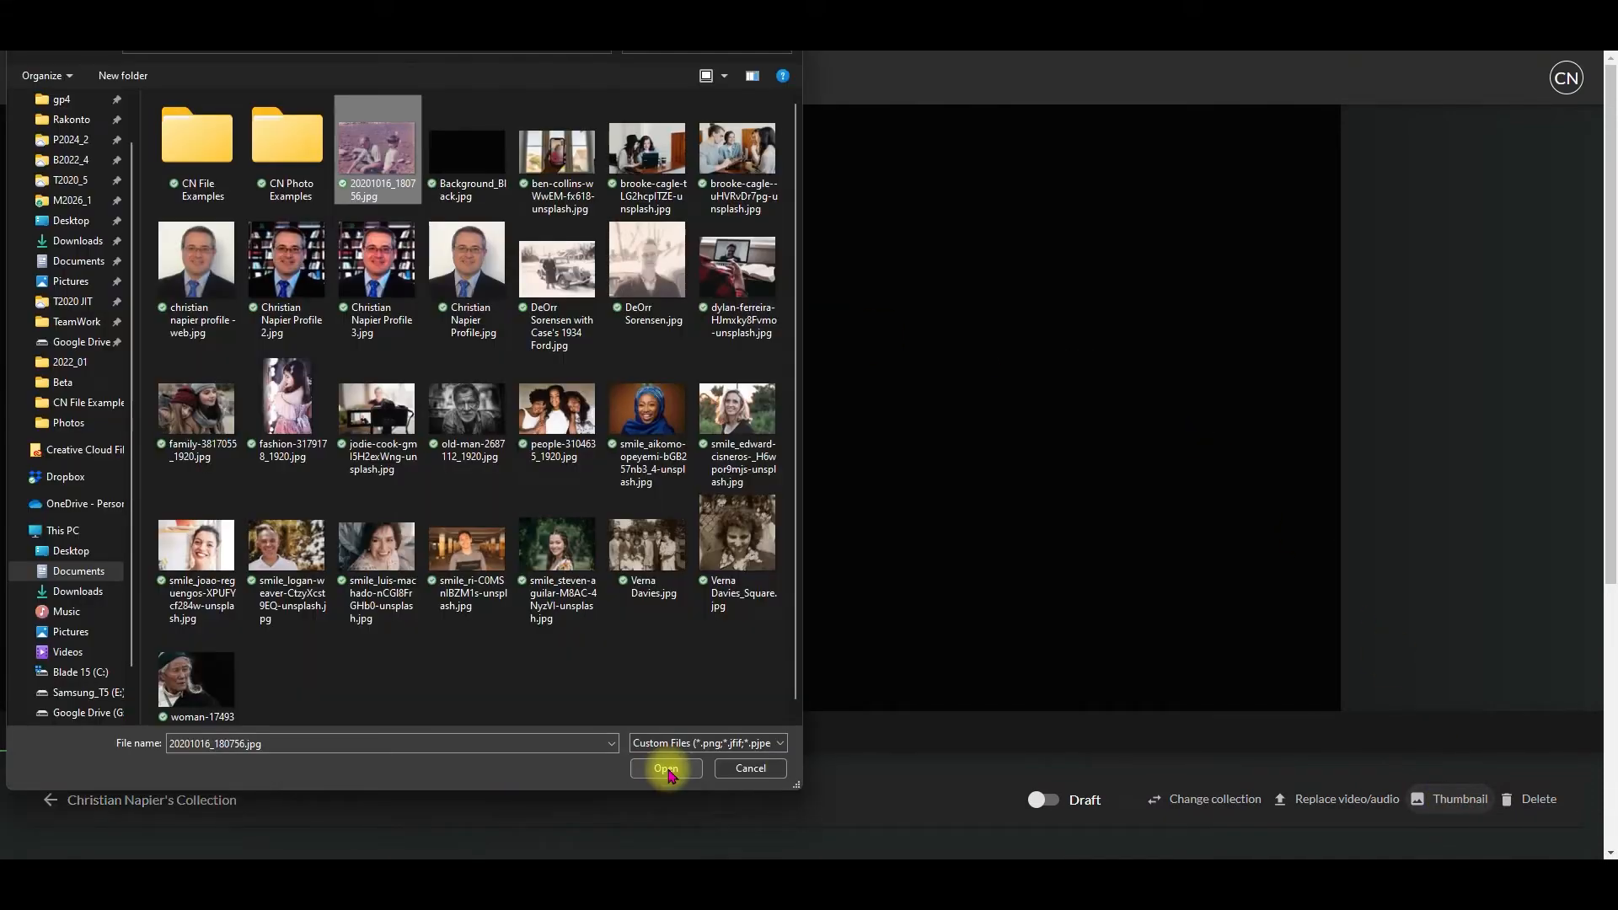
{"action": "left_click", "coordinate": [666, 769]}
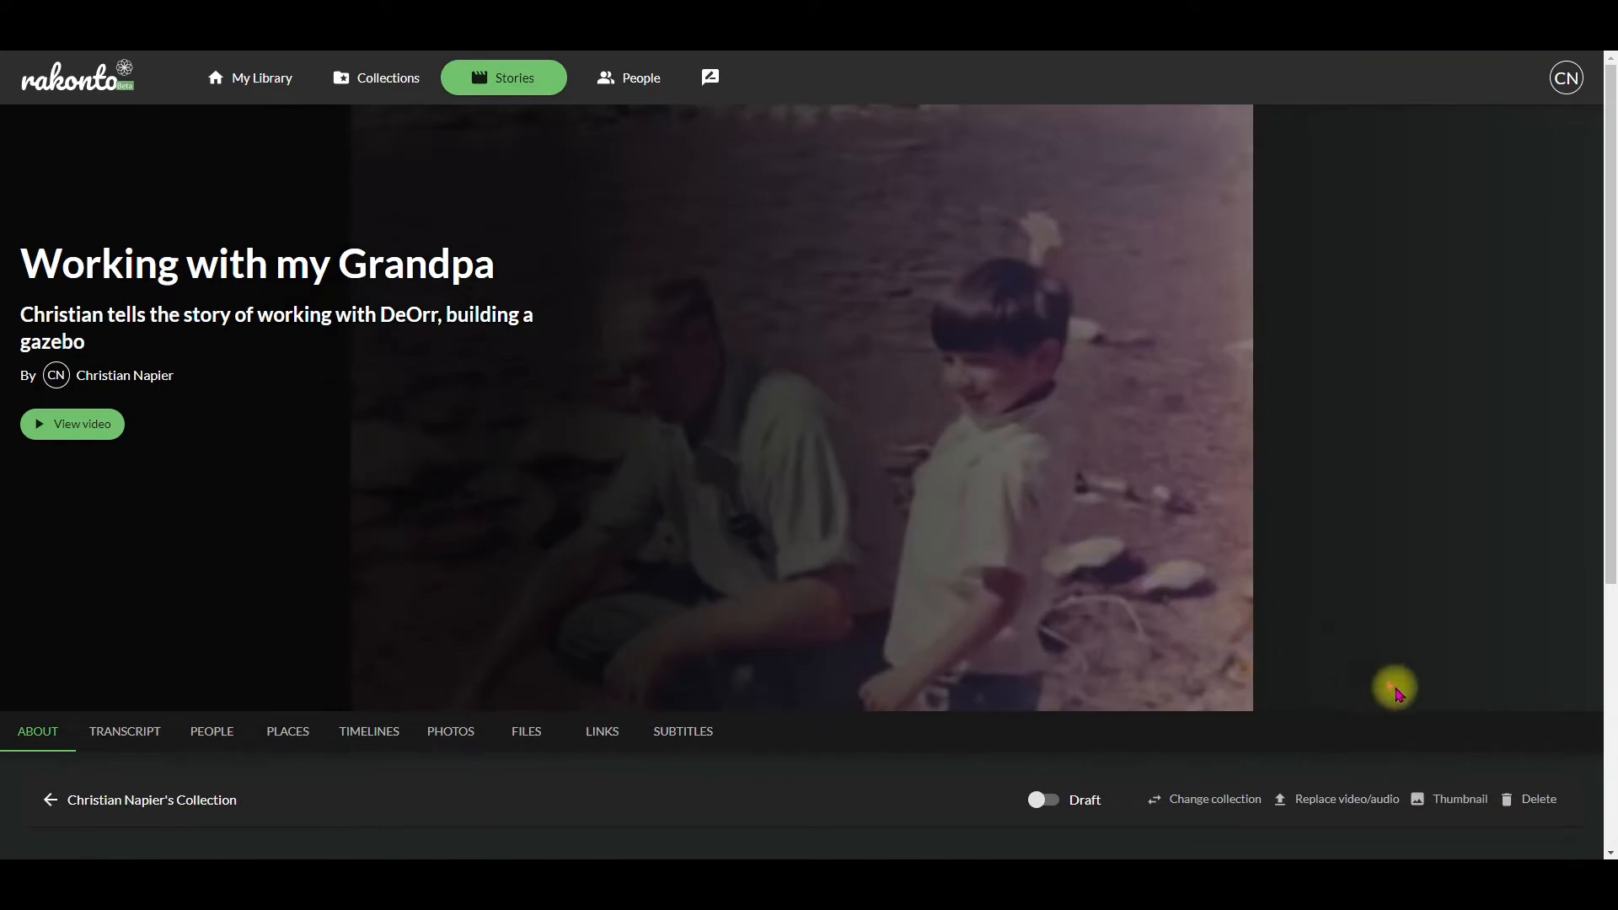
Step: Start deleting the story, but choose to keep it as is
{"action": "left_click", "coordinate": [1527, 800]}
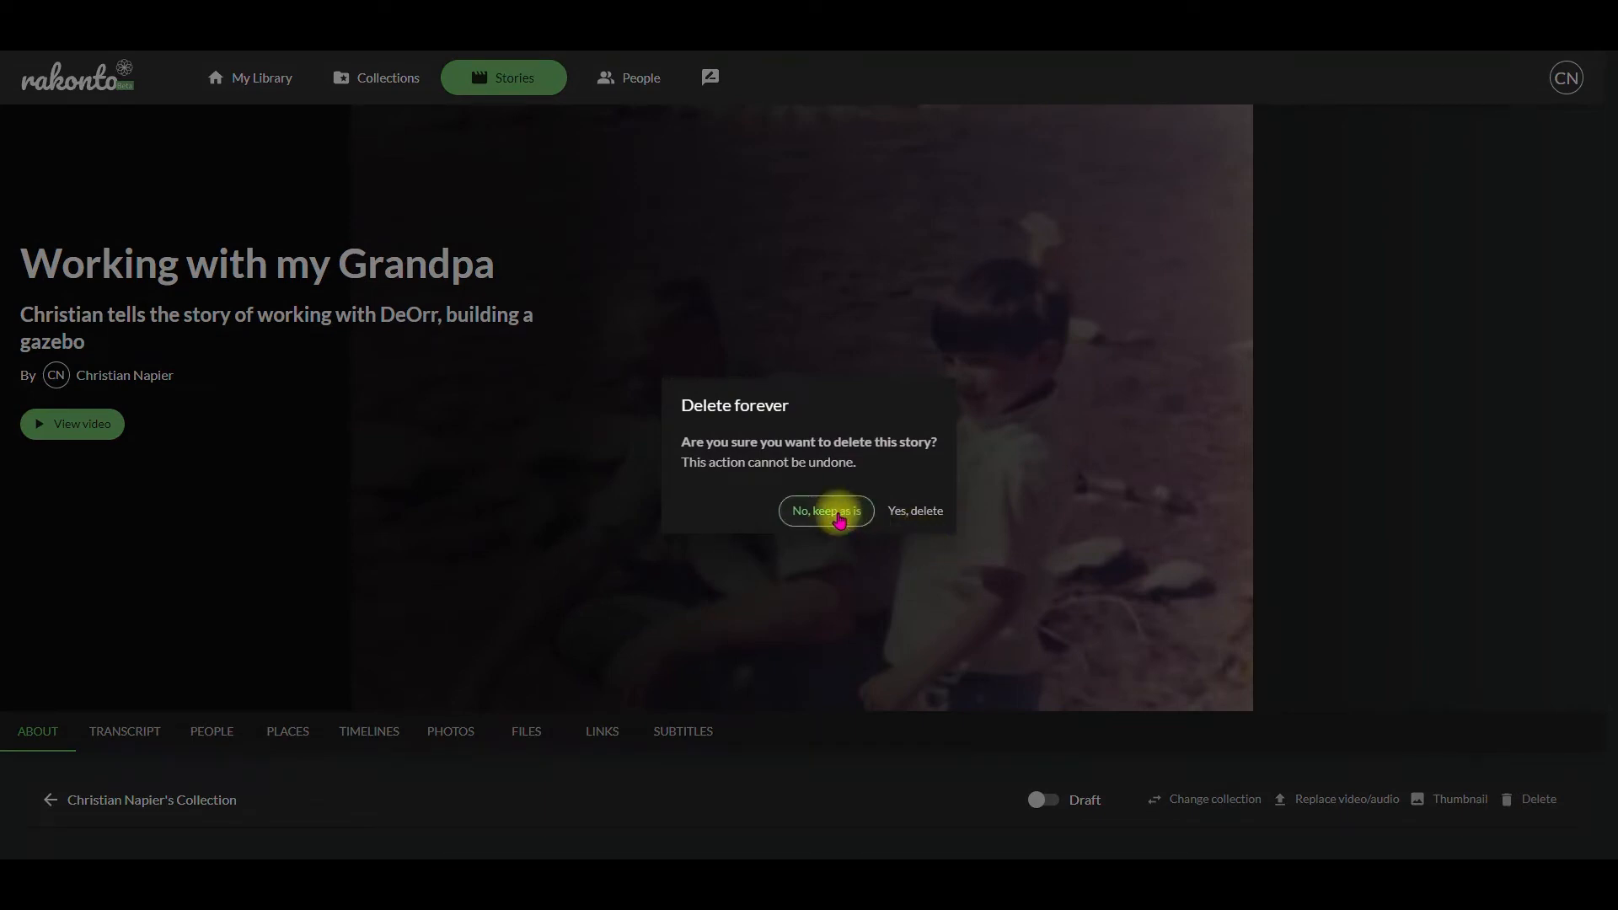
{"action": "left_click", "coordinate": [840, 520]}
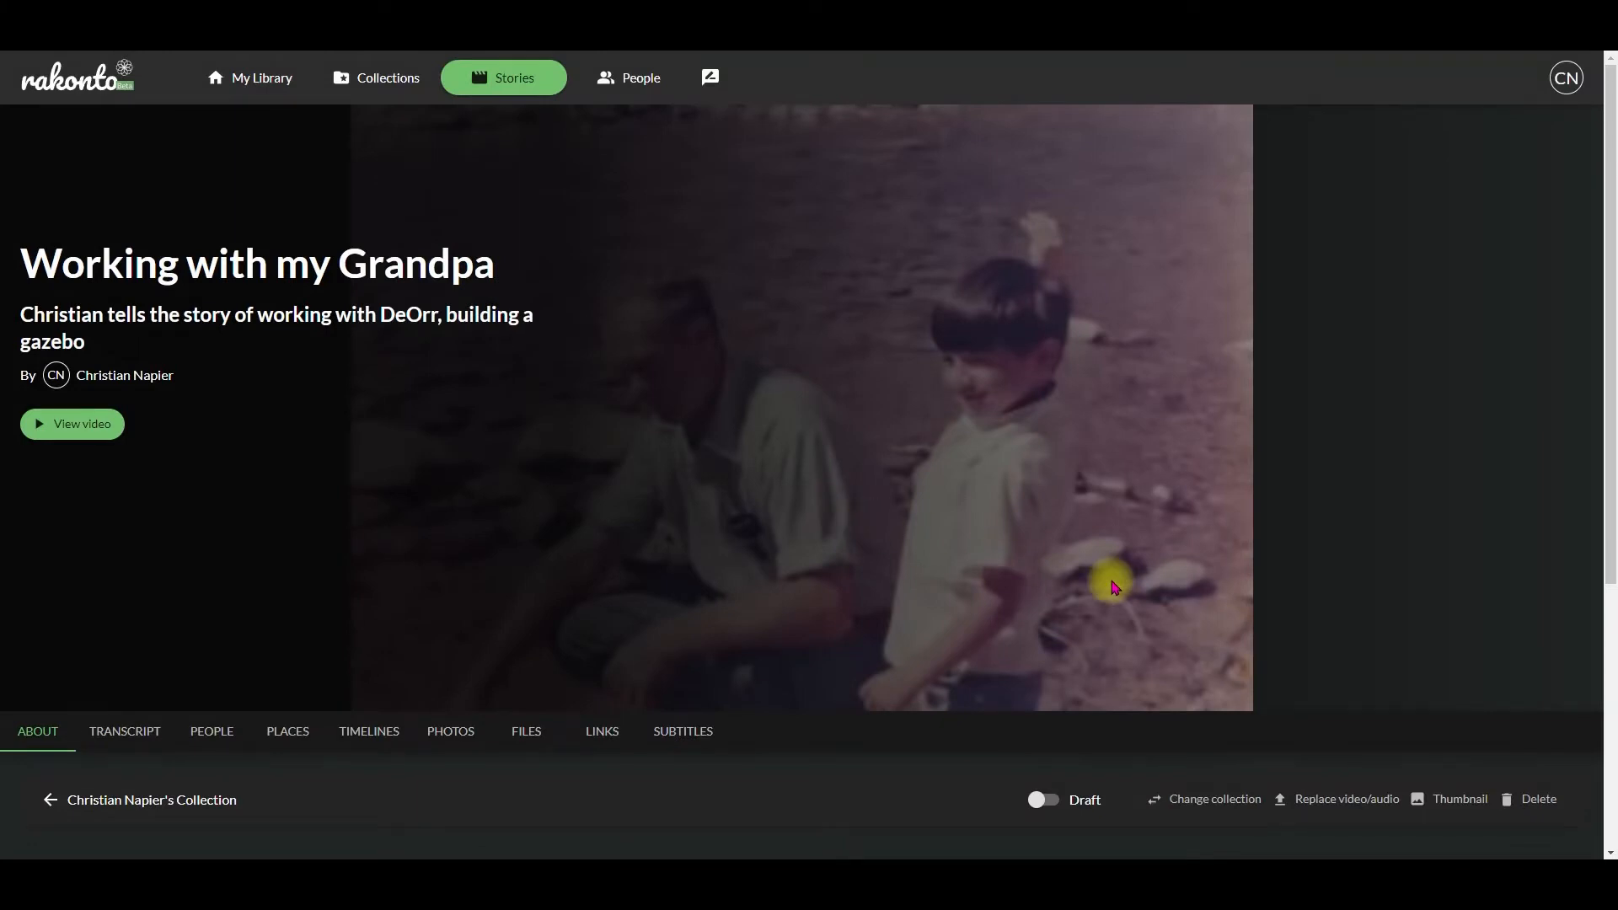
Step: Extend the story's description with "for" and the first names of the gazebo's two recipients, and save it
{"action": "scroll", "coordinate": [1114, 588], "scroll_direction": "down", "scroll_amount": 5}
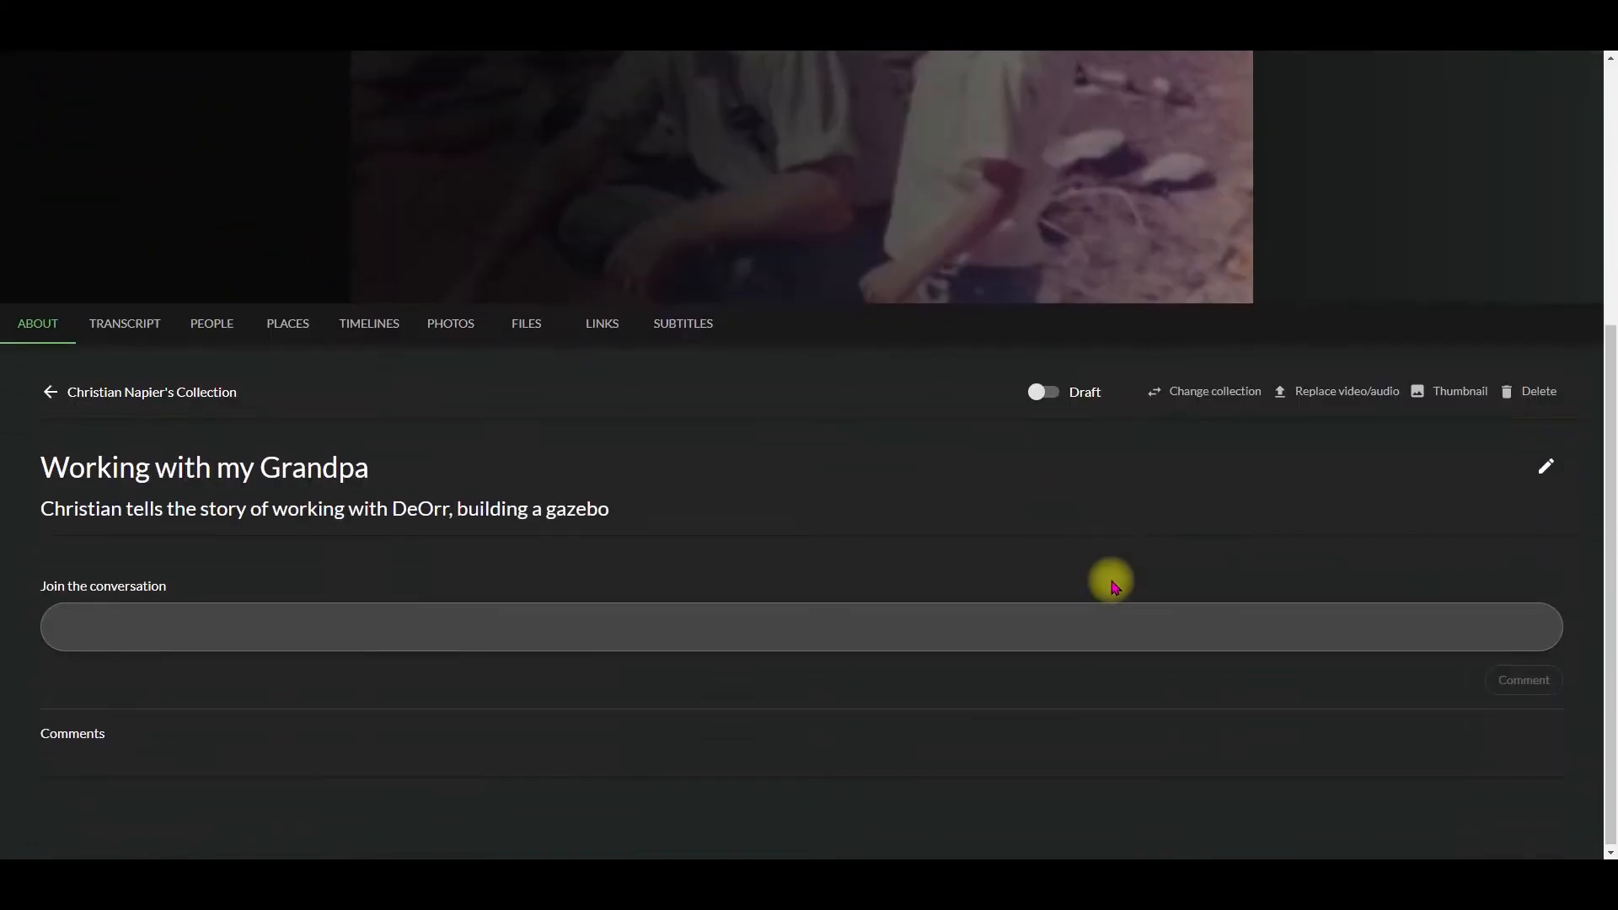
{"action": "left_click", "coordinate": [1545, 464]}
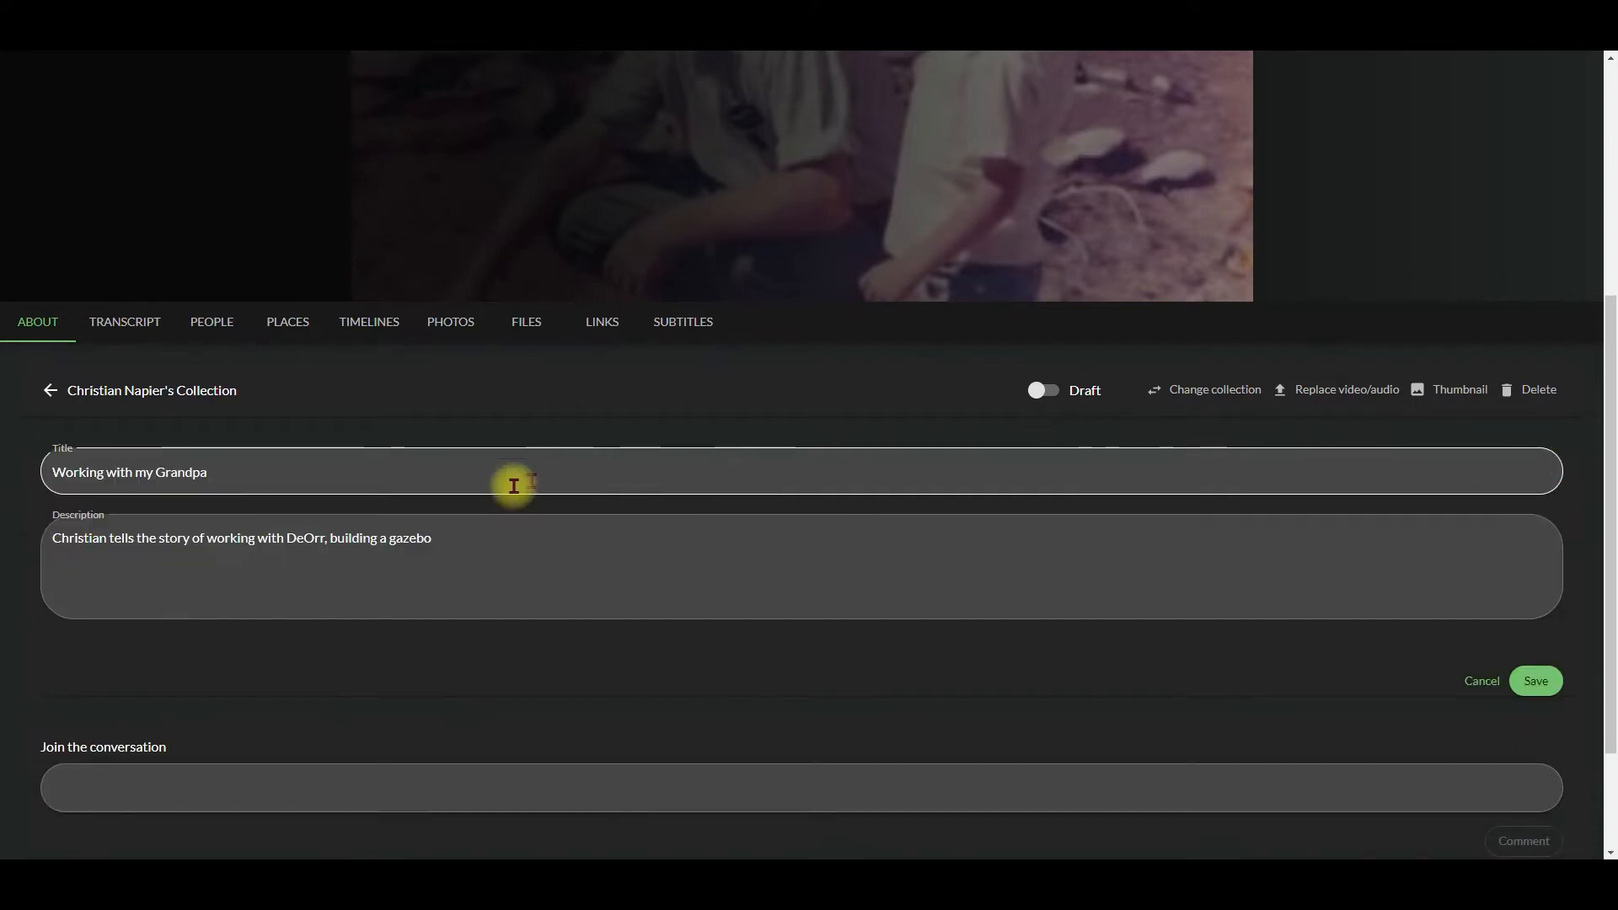
{"action": "left_click", "coordinate": [474, 540]}
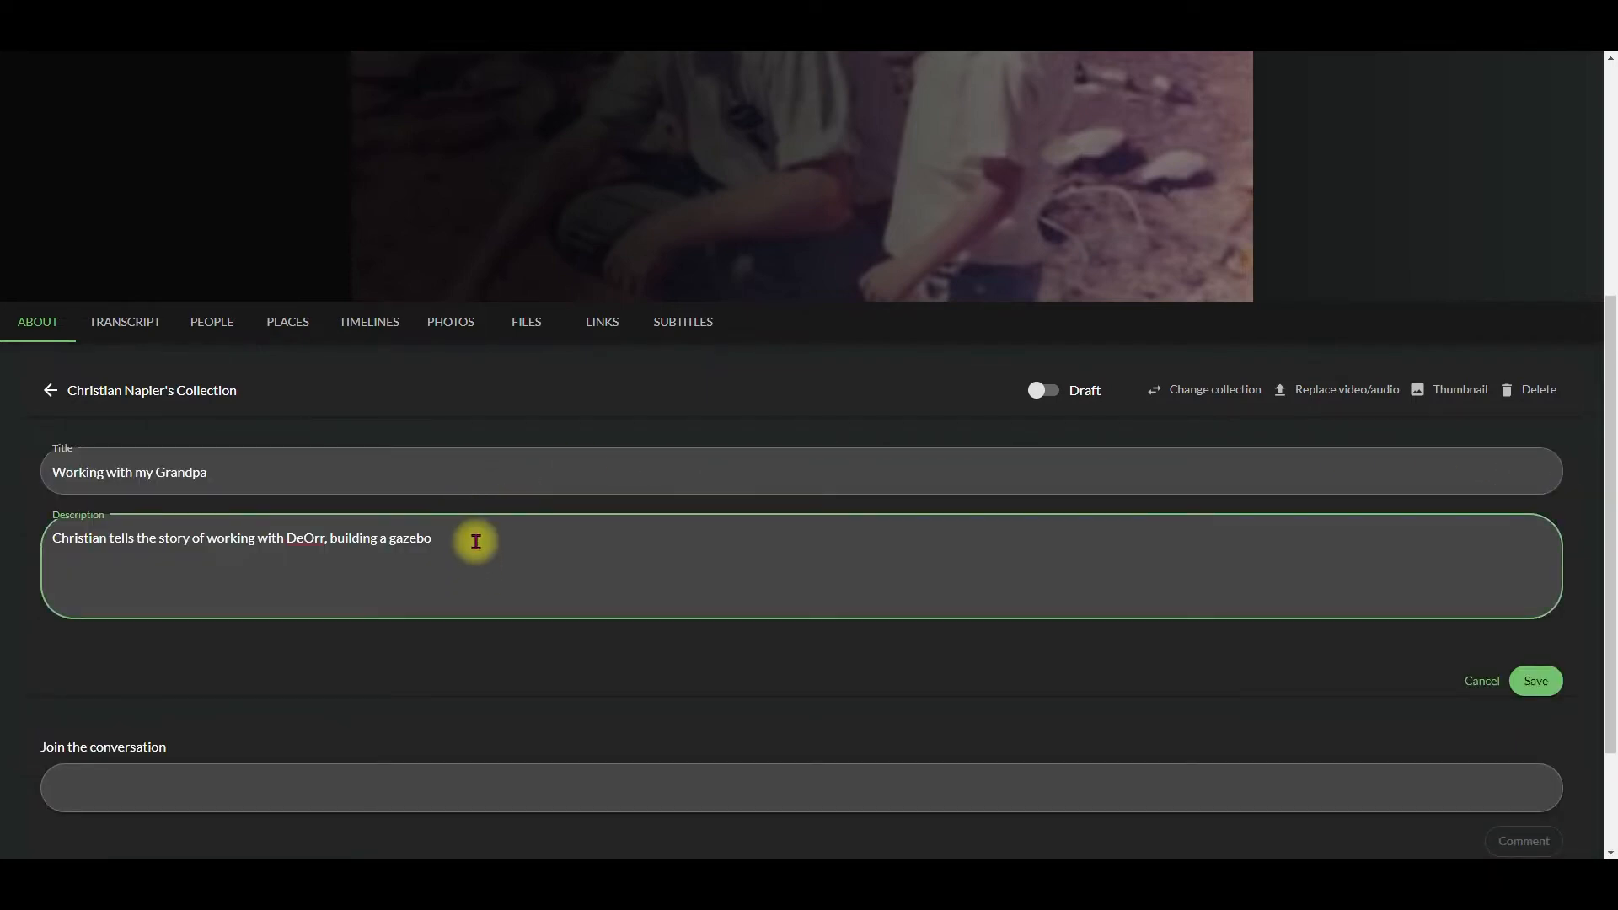
{"action": "type", "text": "for Jean and Howard"}
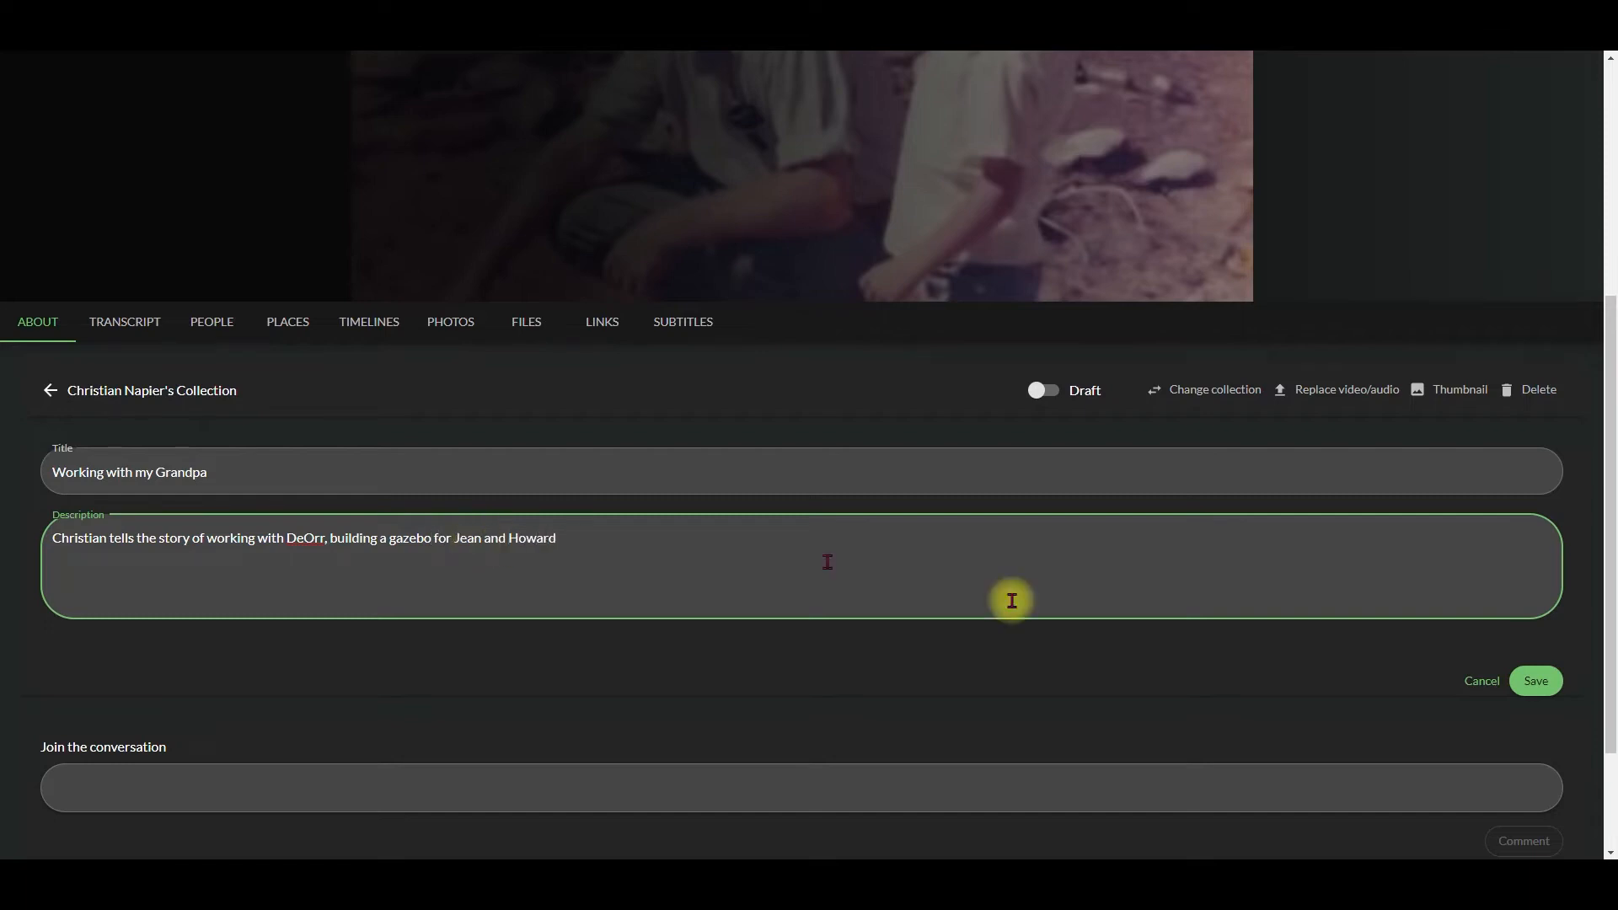
{"action": "left_click", "coordinate": [1531, 691]}
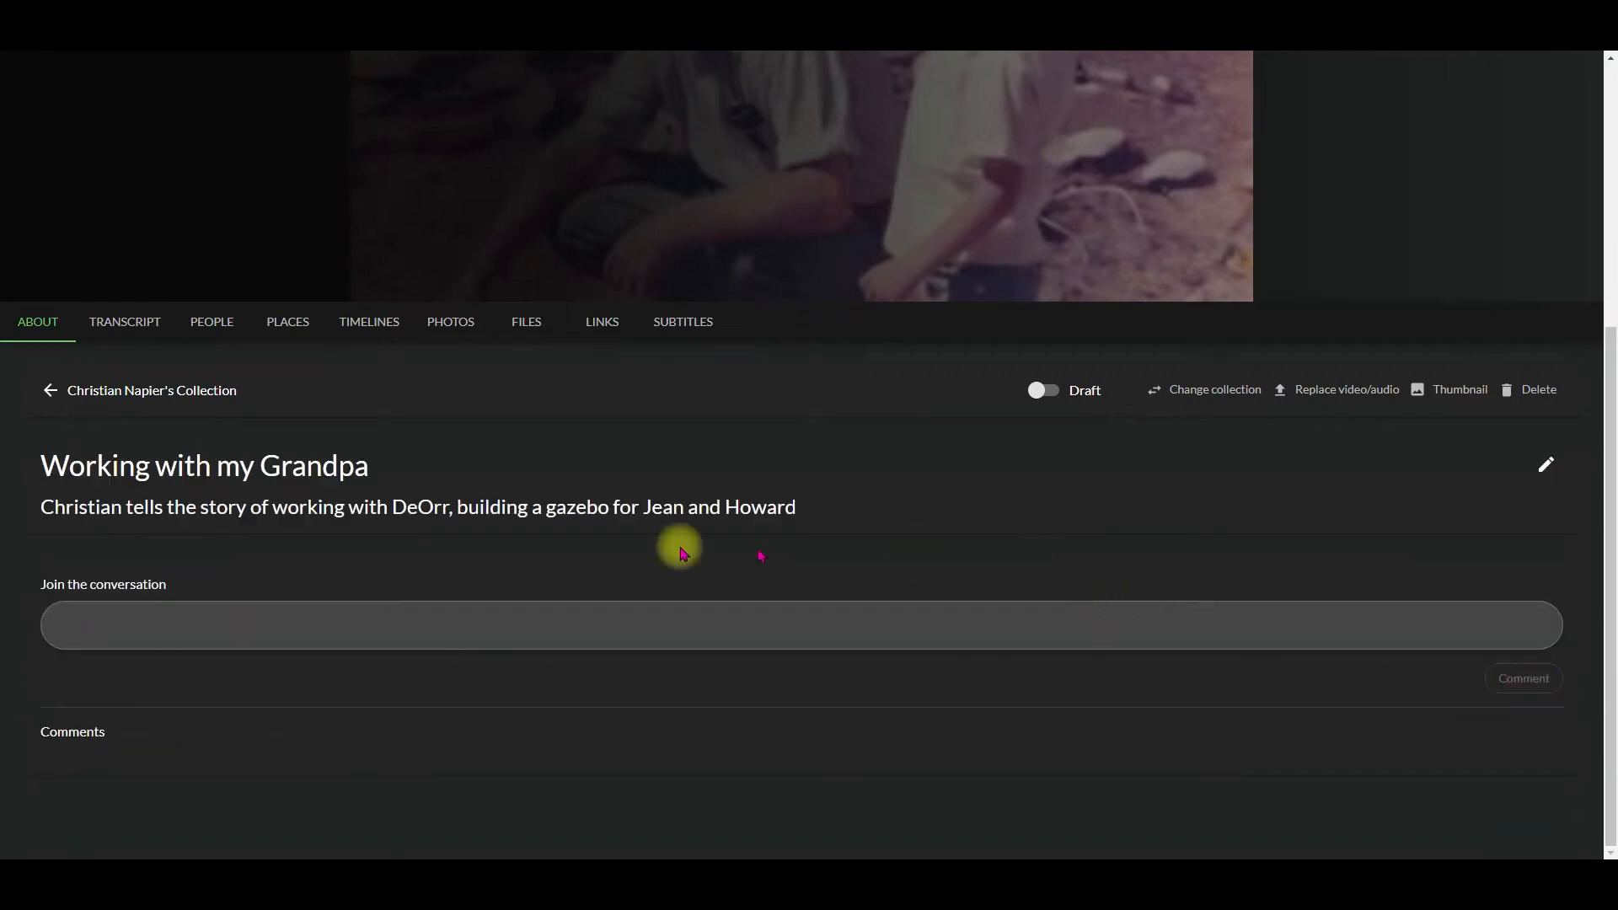
Step: Post the comment "Great story!" on the story and delete it again
{"action": "left_click", "coordinate": [206, 617]}
{"action": "type", "text": "Great story!"}
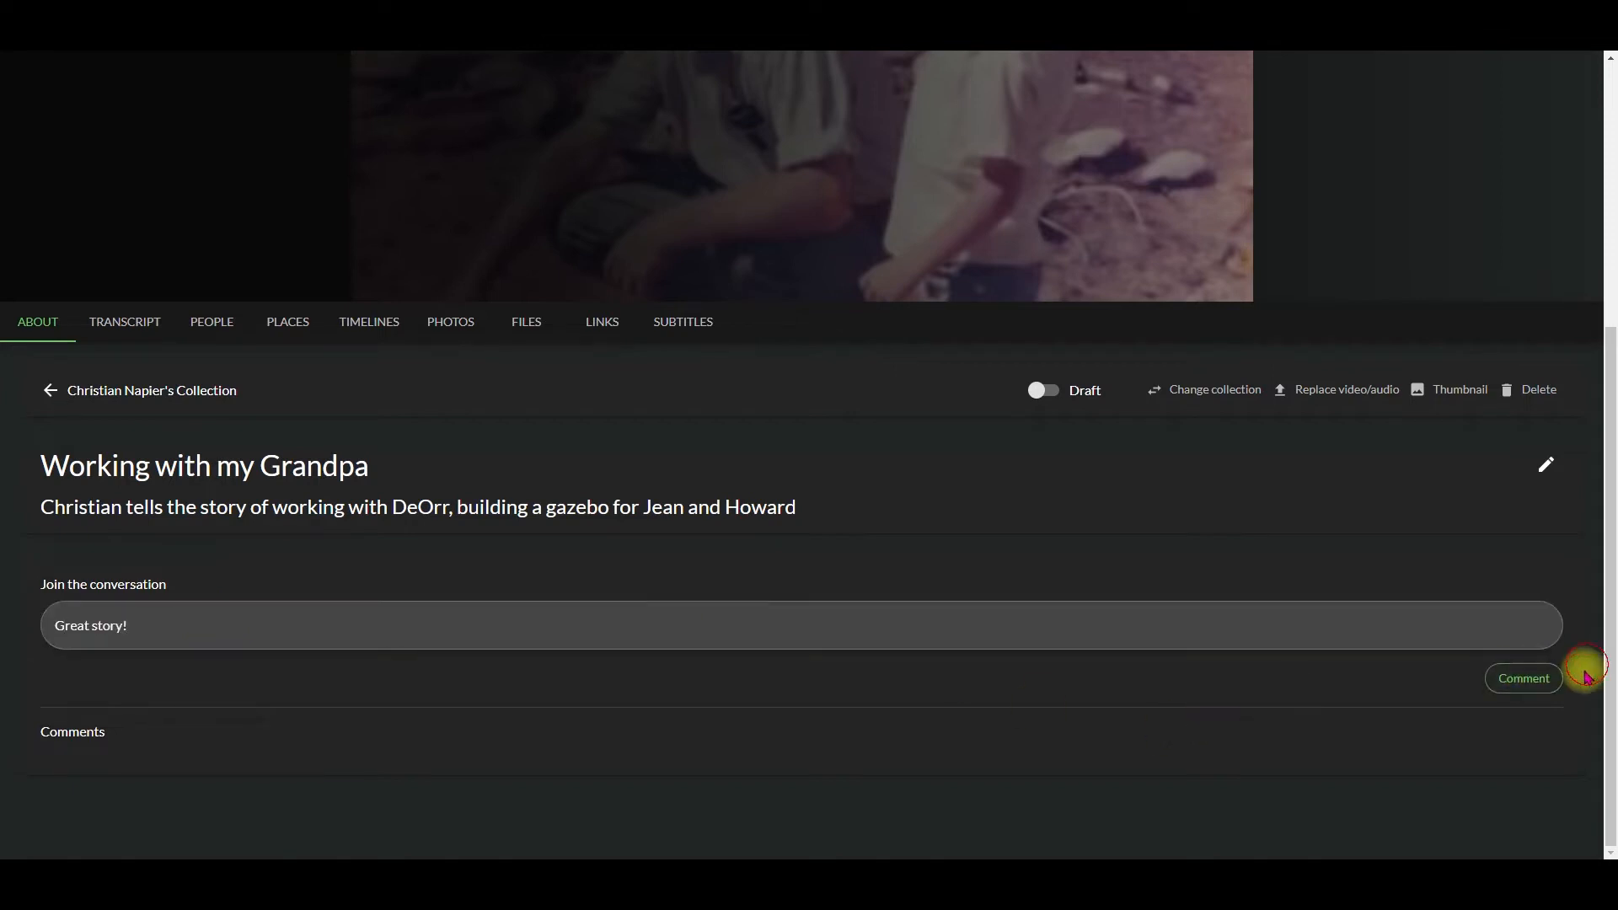
{"action": "left_click", "coordinate": [1529, 678]}
{"action": "scroll", "coordinate": [437, 714], "scroll_direction": "down", "scroll_amount": 1}
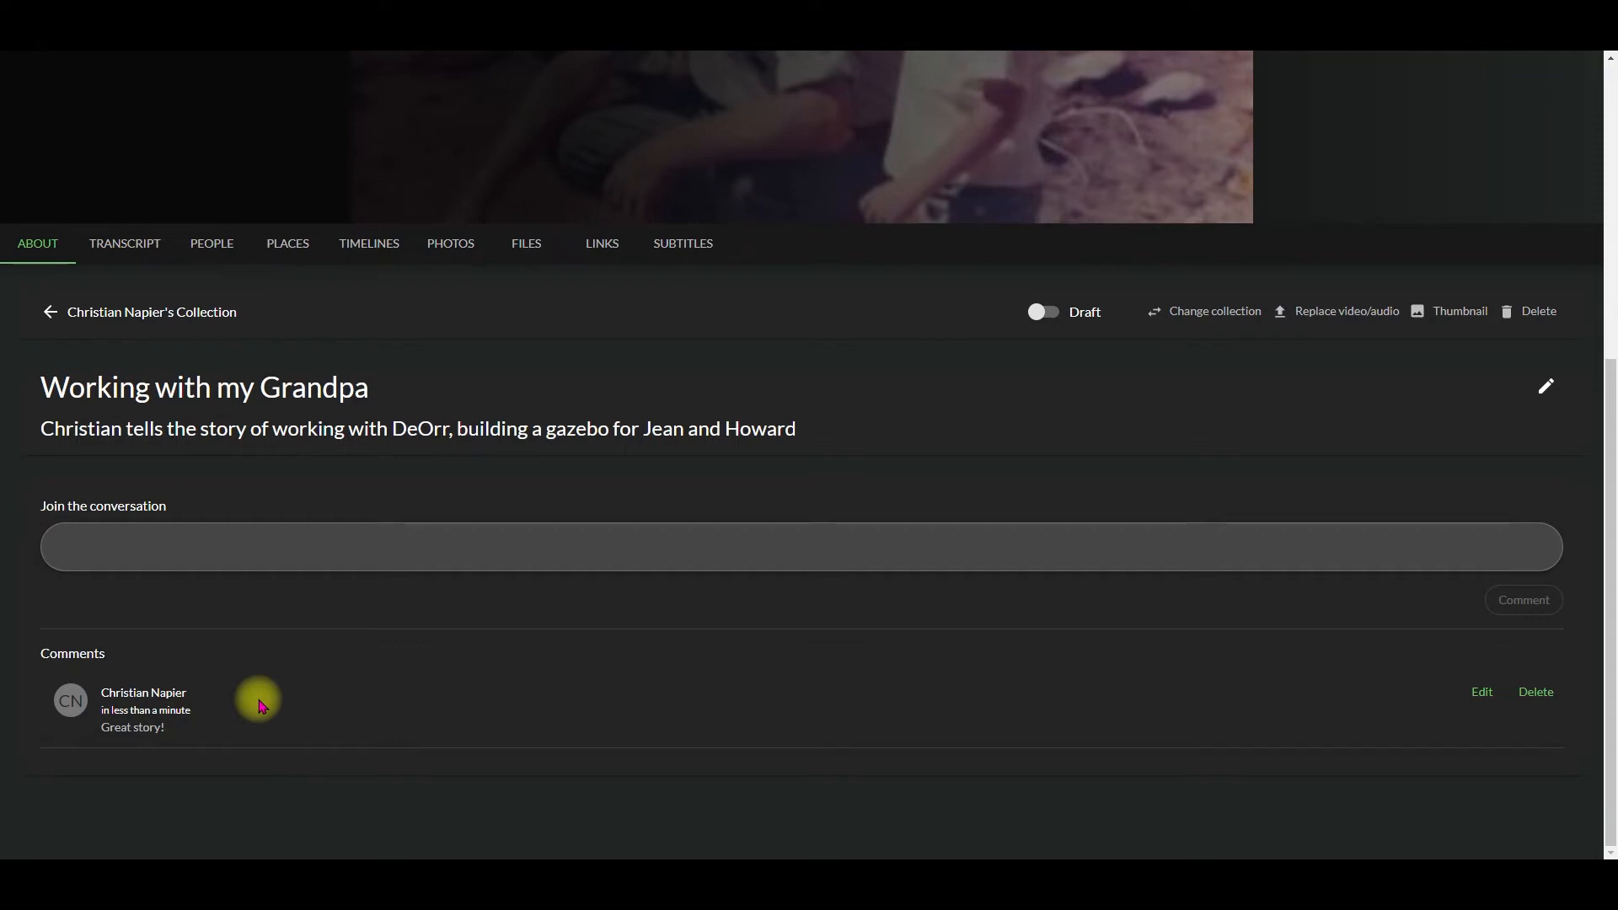
{"action": "left_click", "coordinate": [1541, 695]}
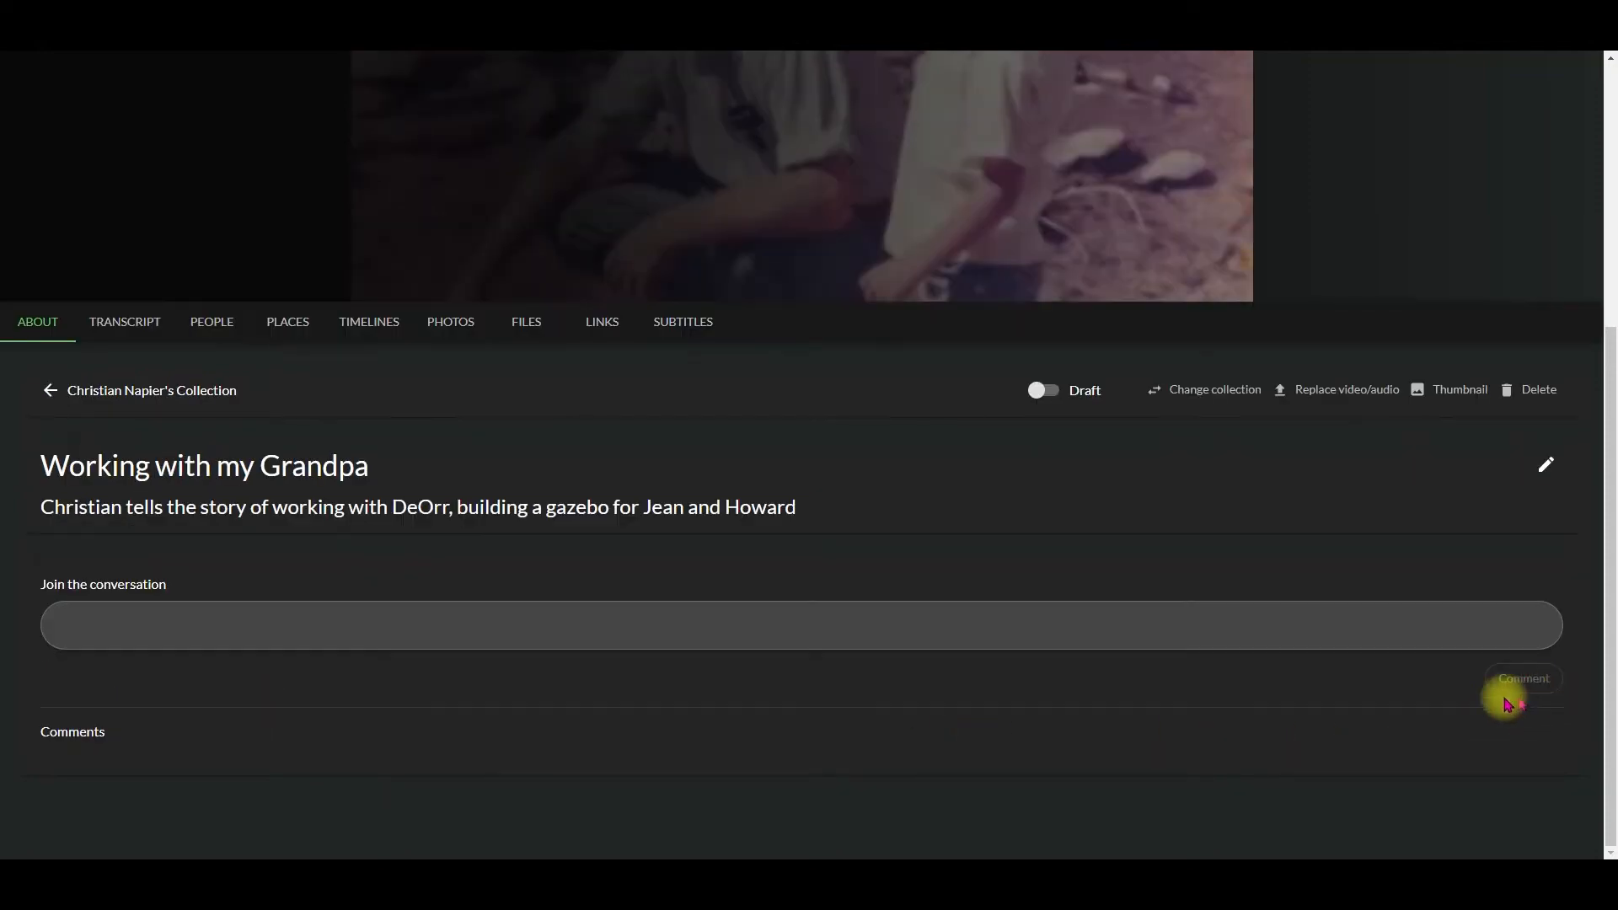
Step: Play the first few seconds of the story's video with its captions and pause it
{"action": "scroll", "coordinate": [877, 741], "scroll_direction": "up", "scroll_amount": 6}
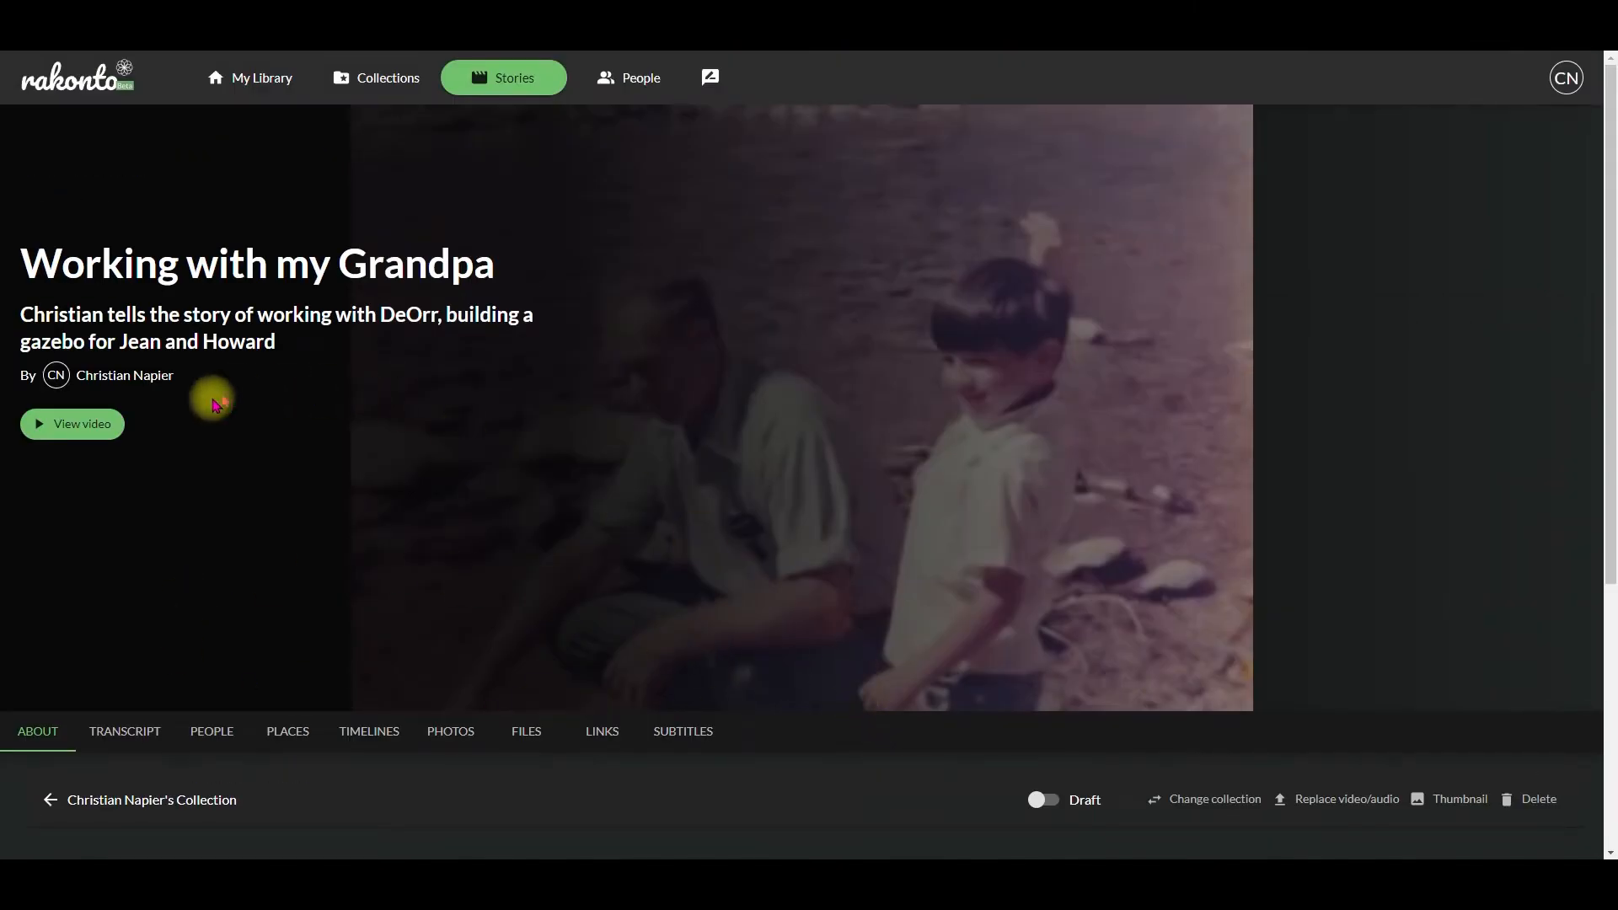
{"action": "left_click", "coordinate": [104, 436]}
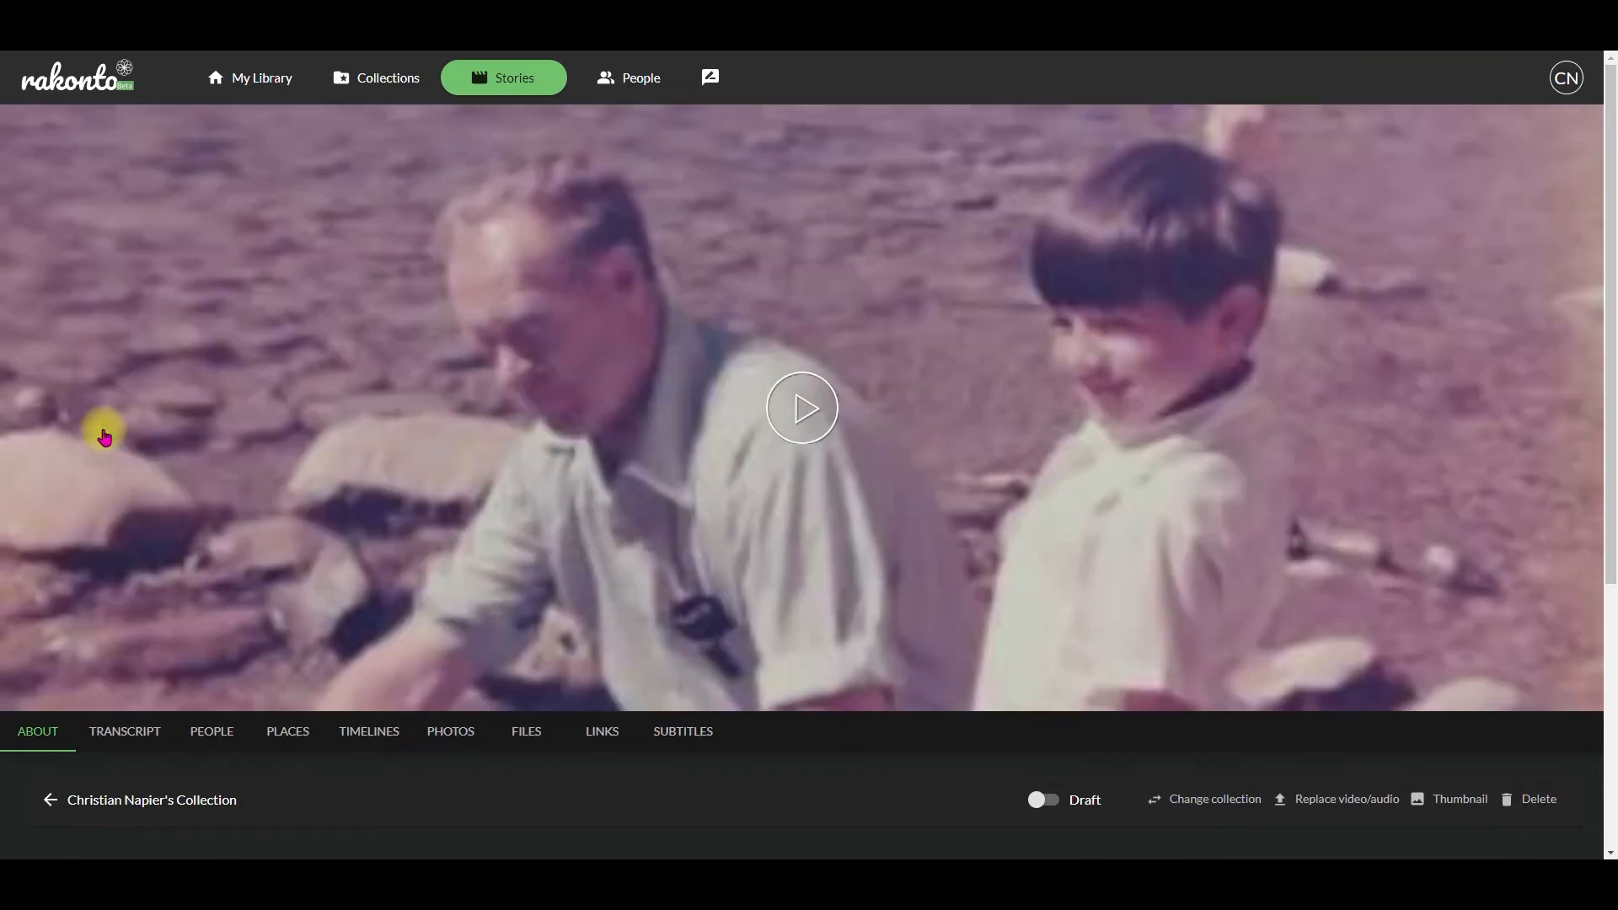
{"action": "left_click", "coordinate": [786, 423]}
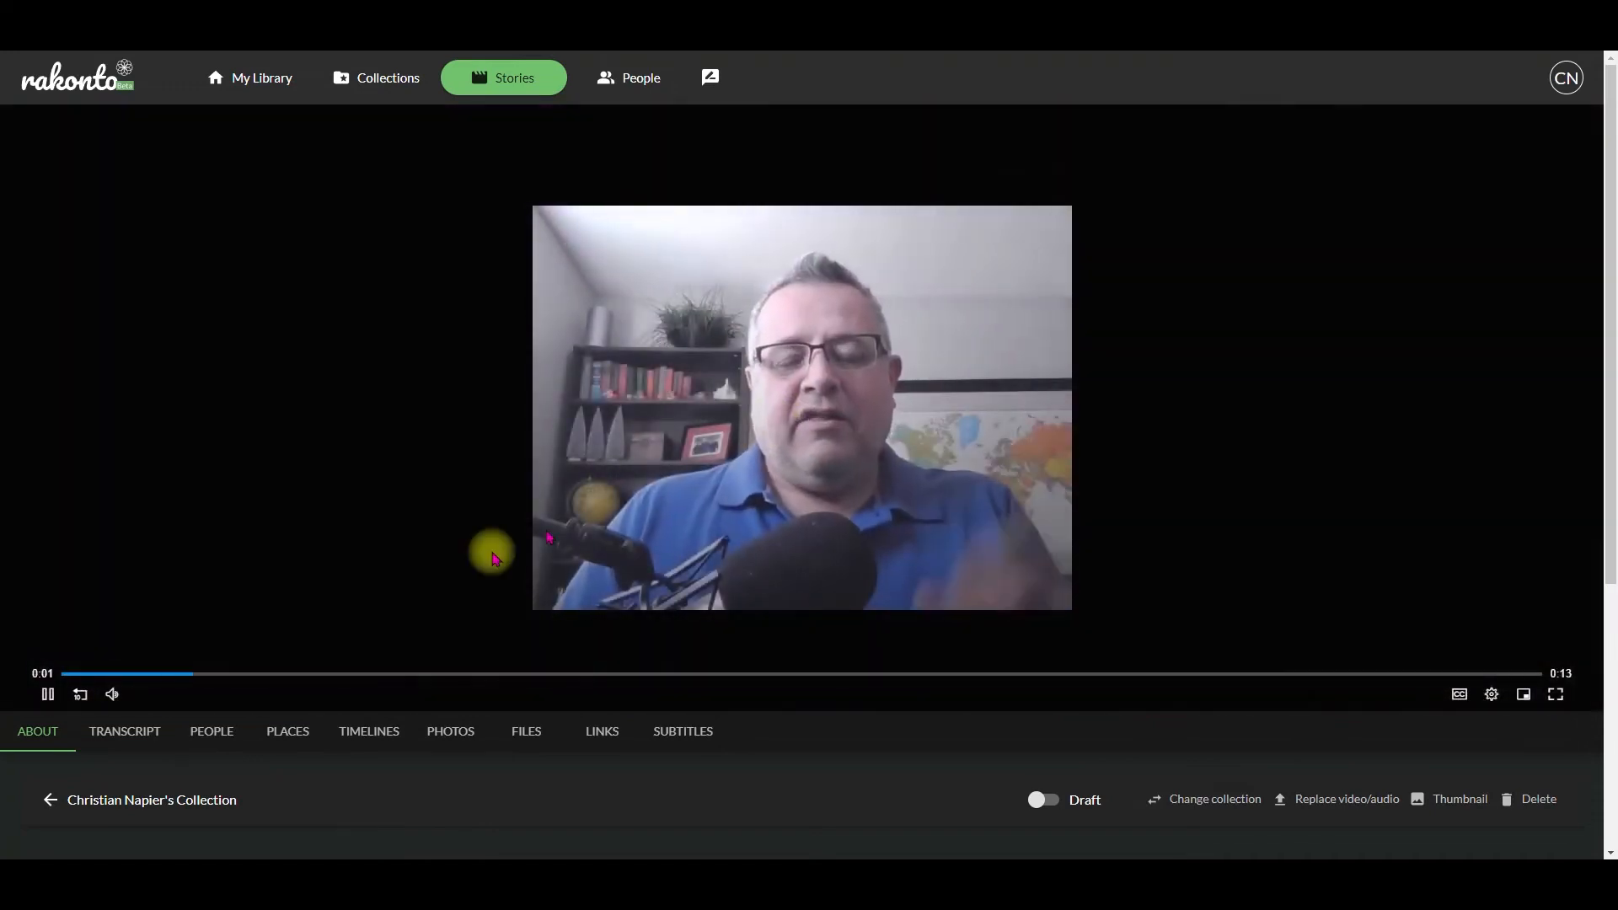
{"action": "left_click", "coordinate": [48, 706]}
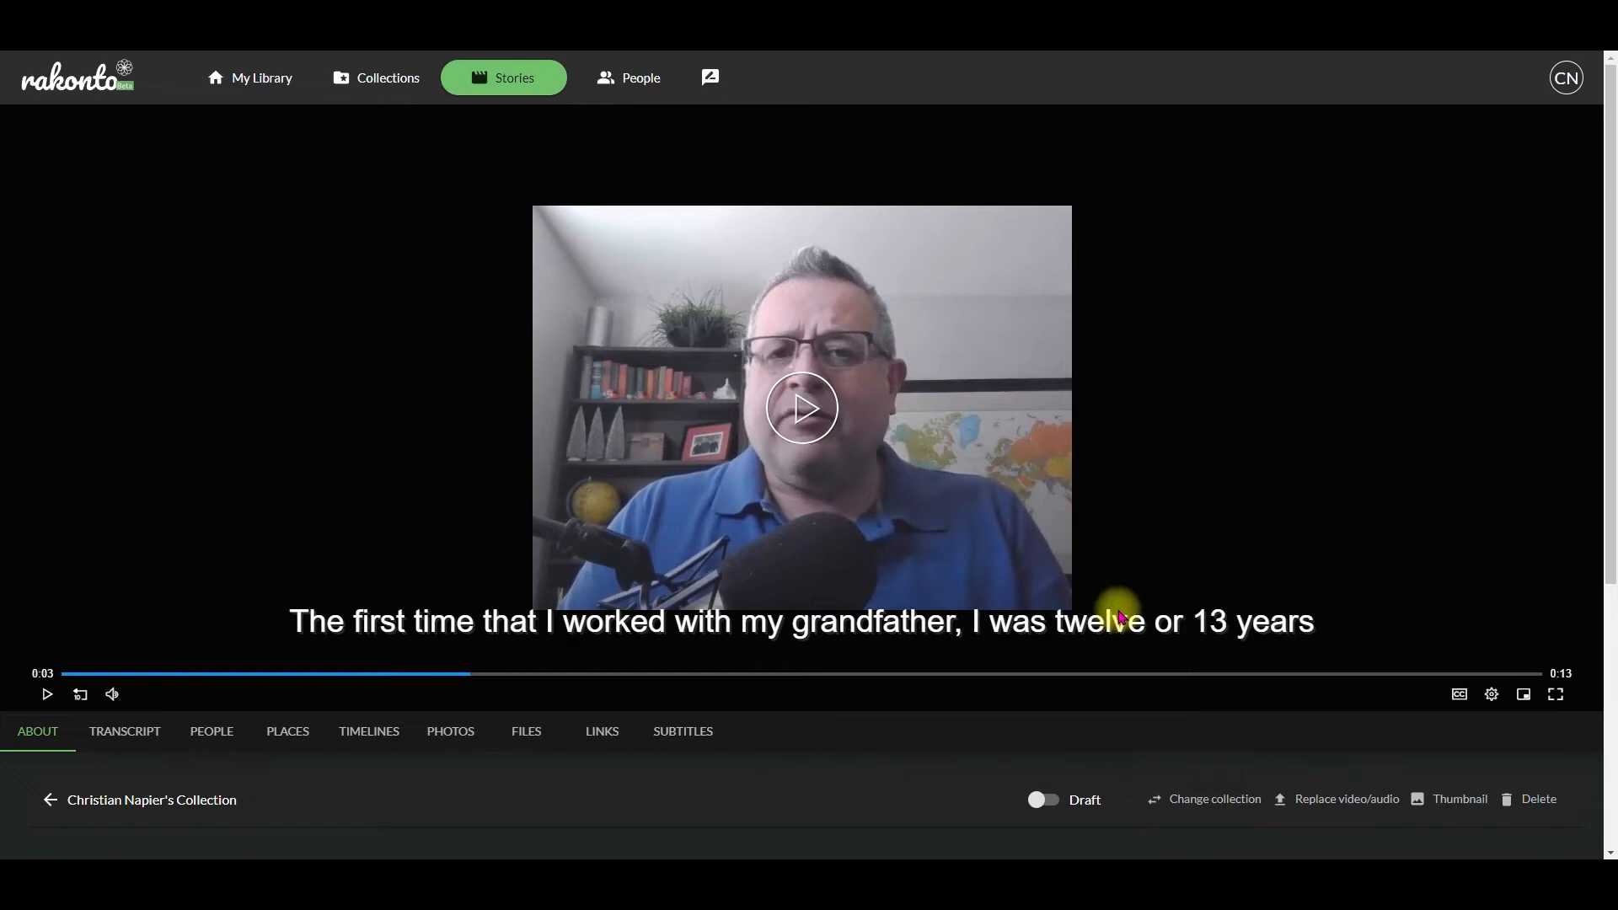
Step: Add the husband's first name after "her husband" at the end of the story's transcript and save the change
{"action": "scroll", "coordinate": [1121, 615], "scroll_direction": "down", "scroll_amount": 5}
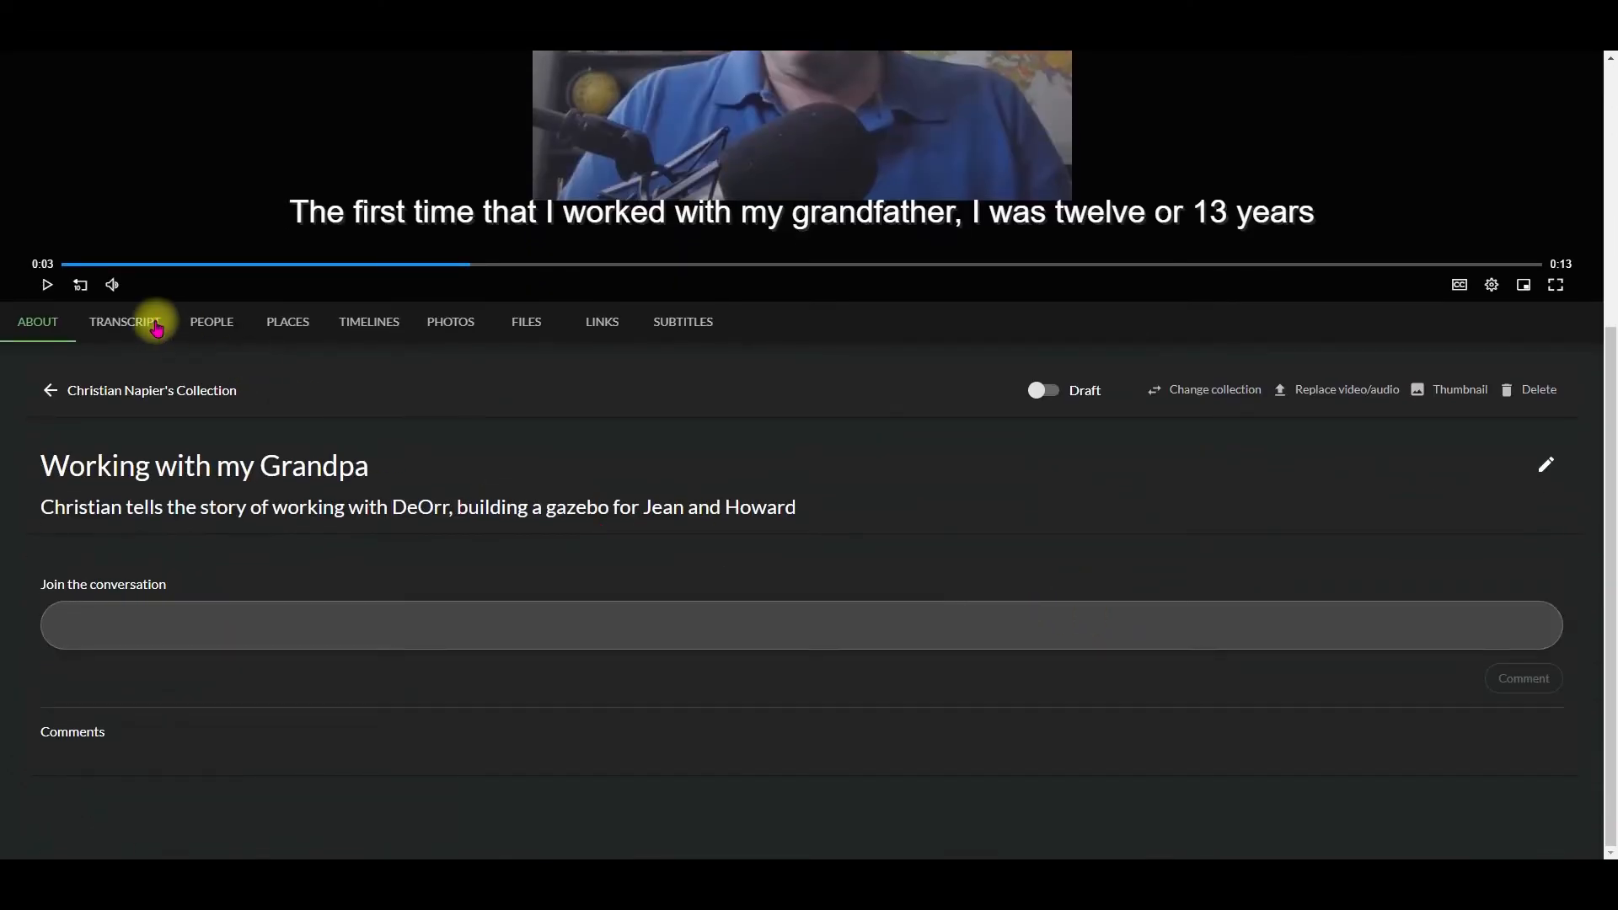
{"action": "left_click", "coordinate": [126, 322]}
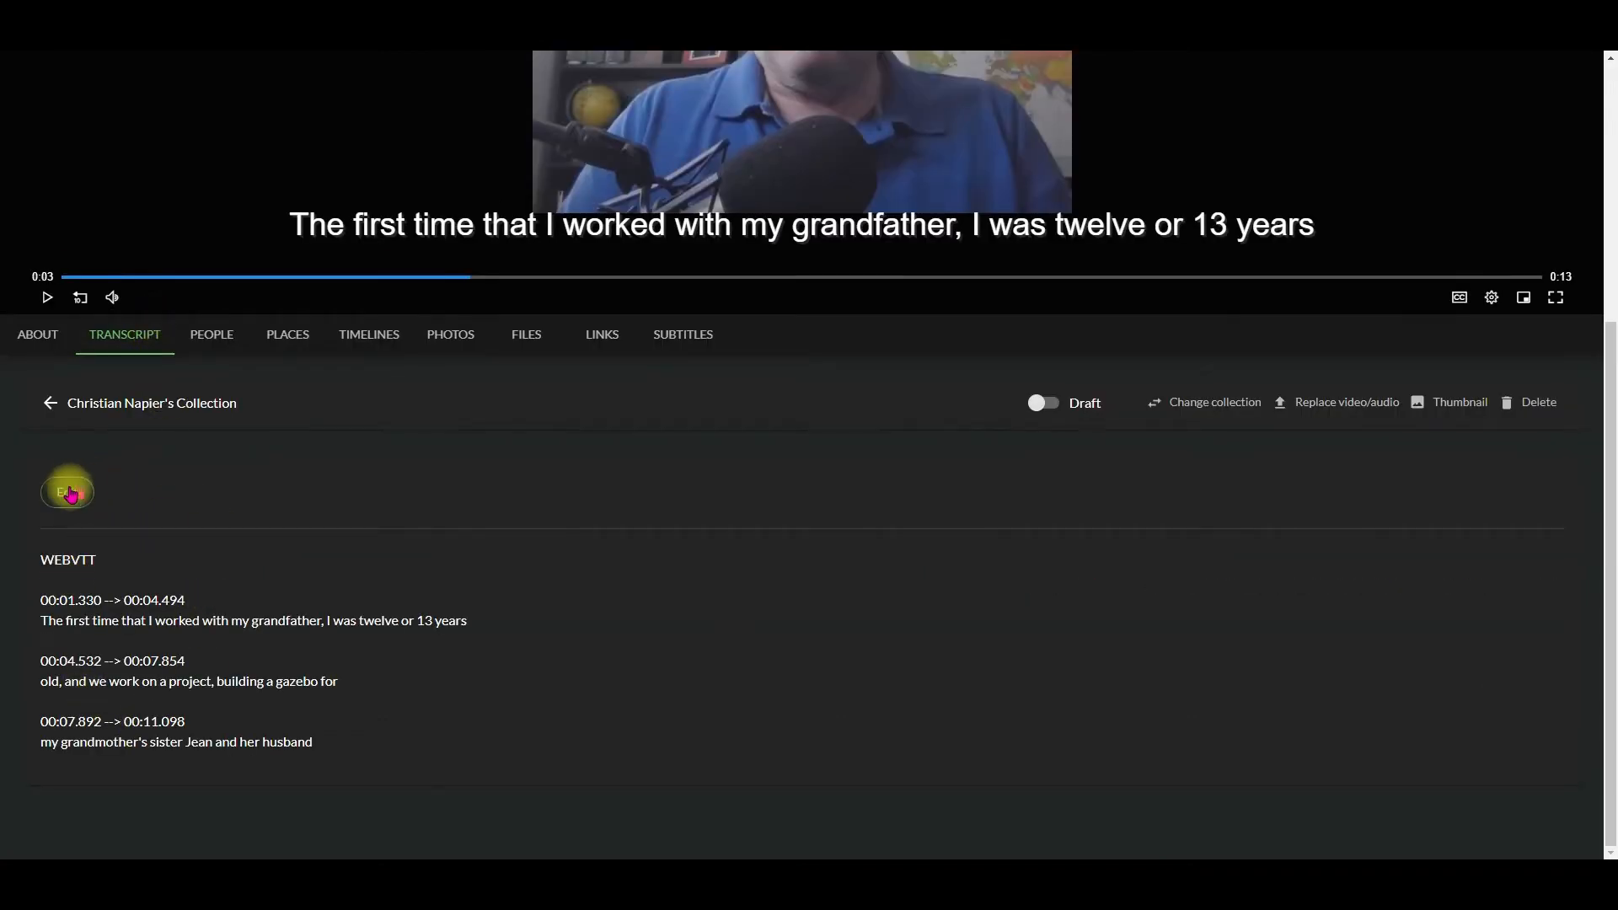
{"action": "left_click", "coordinate": [70, 496]}
{"action": "left_click", "coordinate": [348, 743]}
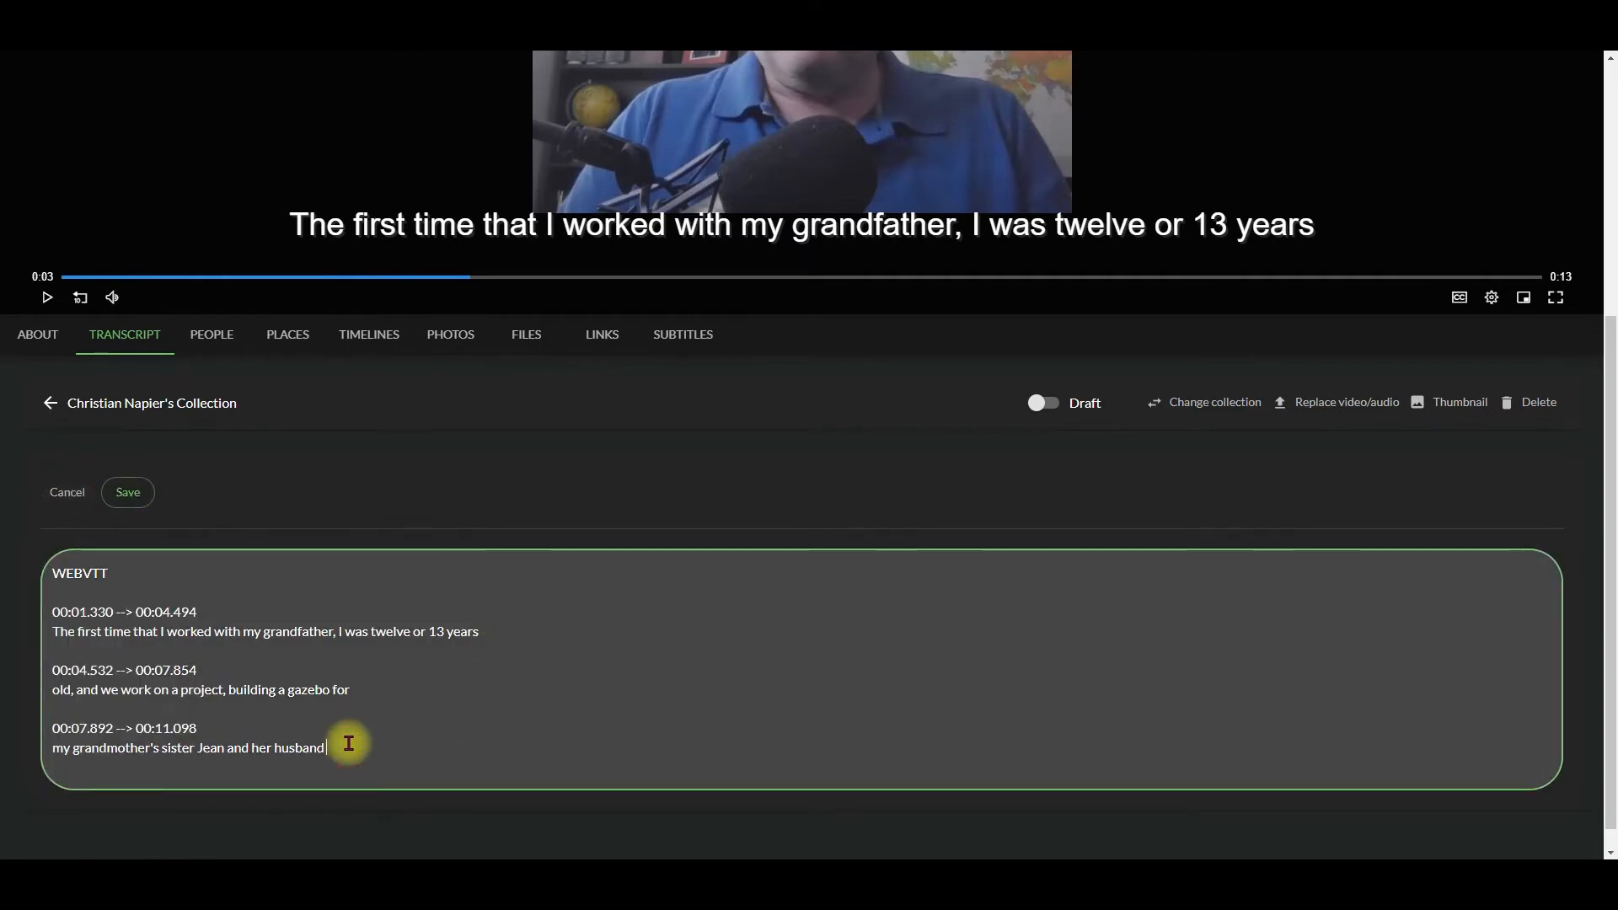
{"action": "type", "text": "Howard"}
{"action": "left_click", "coordinate": [128, 492]}
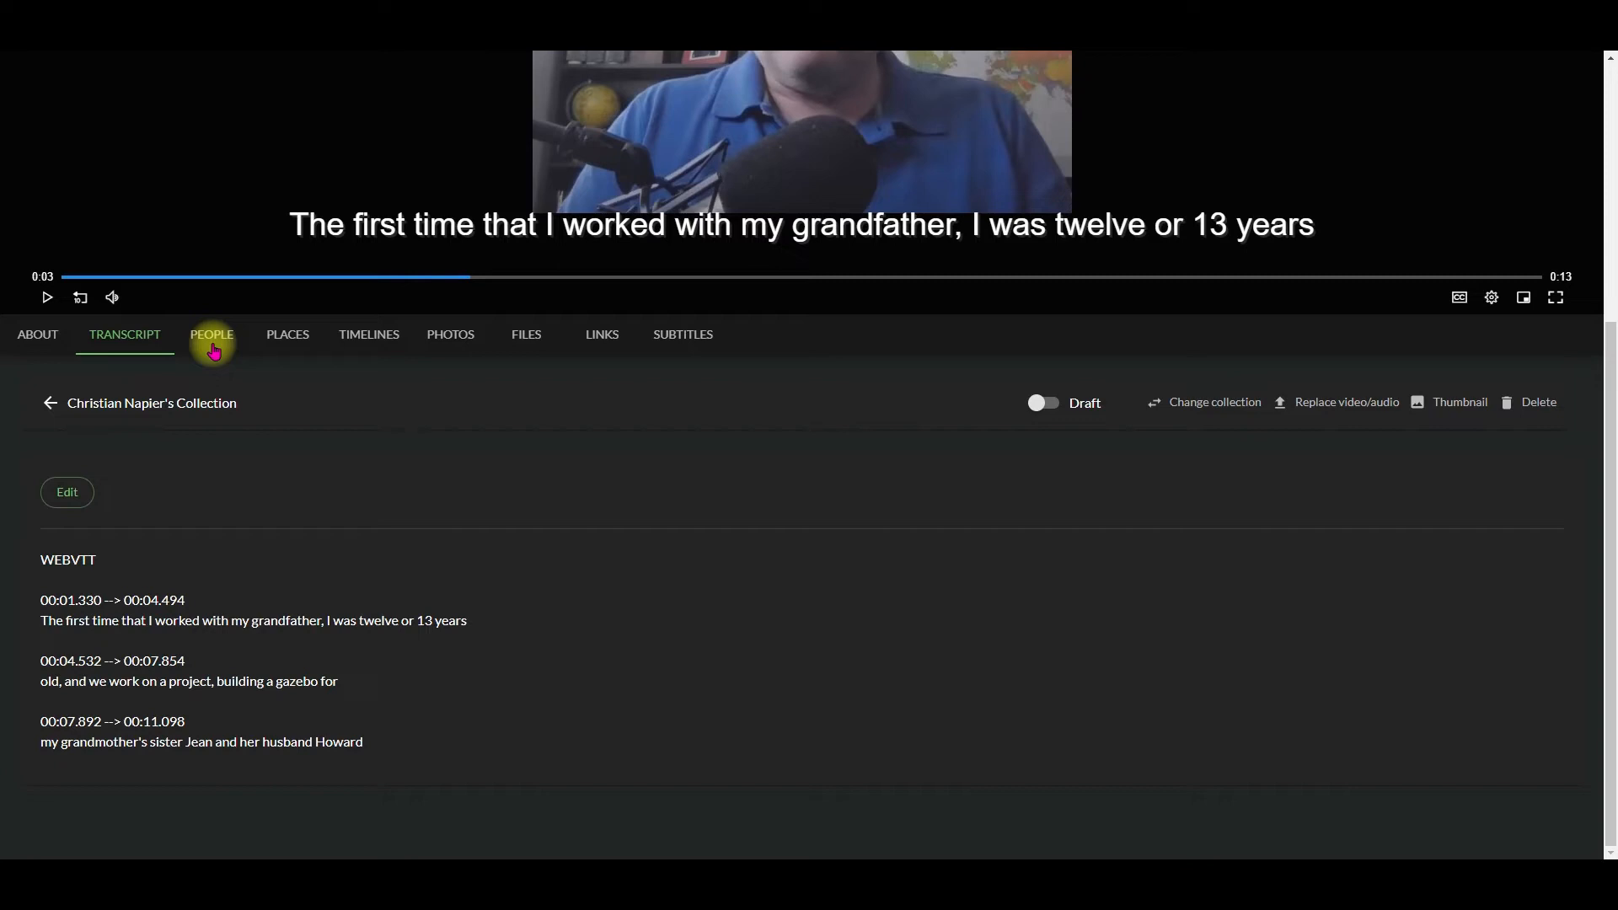
Step: Start a new person entry for the story using the grandfather's full name
{"action": "left_click", "coordinate": [213, 349]}
{"action": "left_click", "coordinate": [228, 685]}
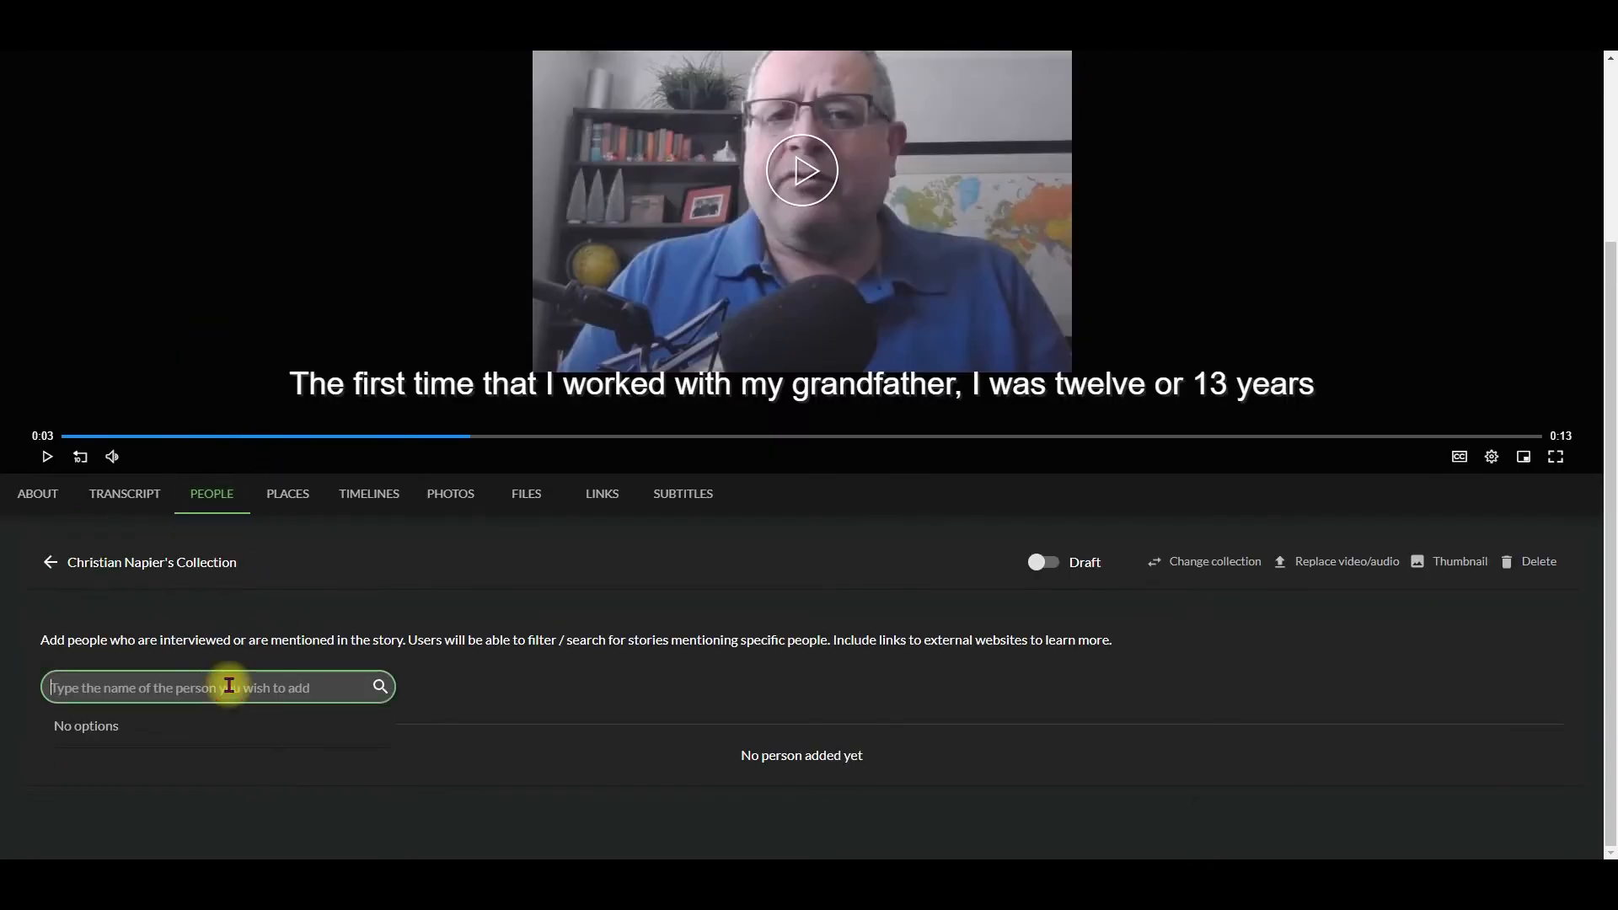
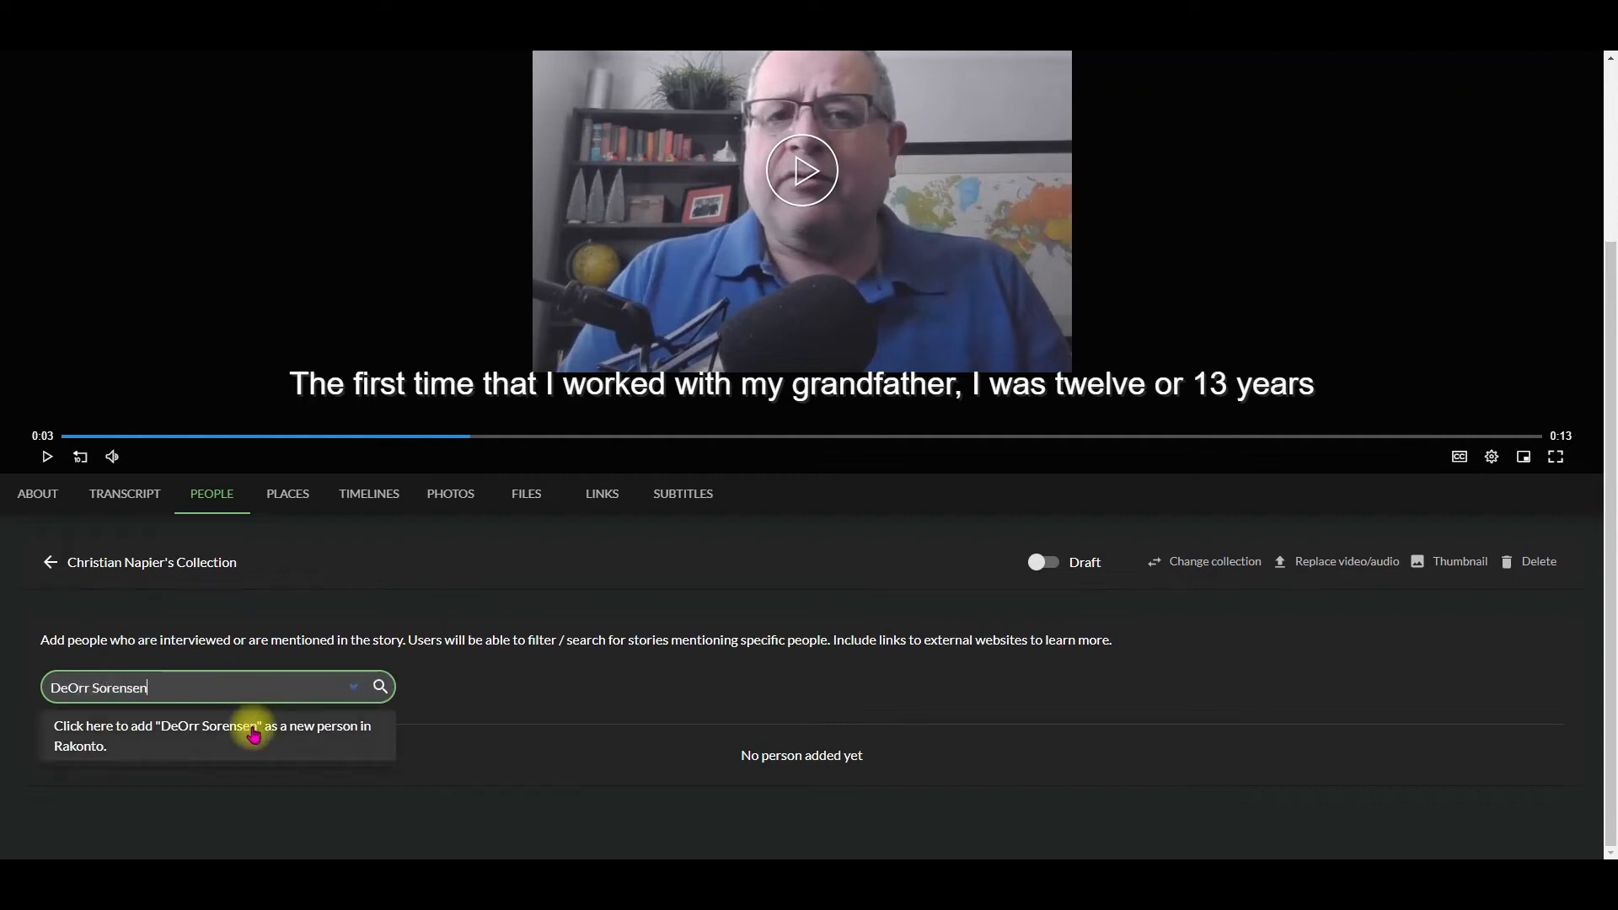
{"action": "left_click", "coordinate": [254, 735]}
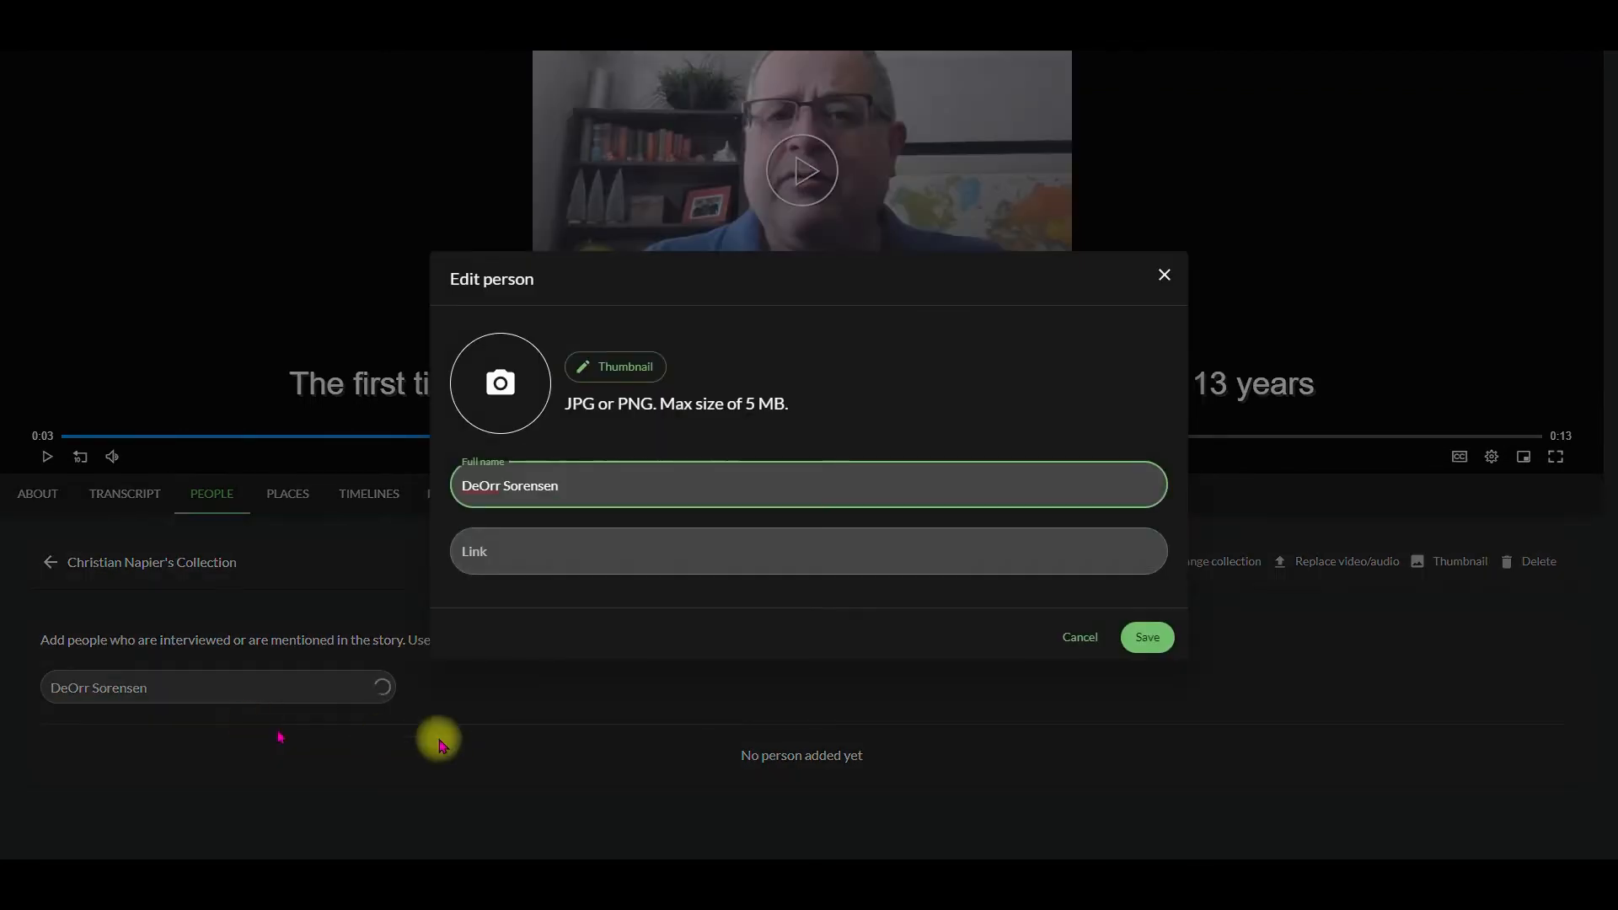
Step: Give the new person a thumbnail photo and his FamilySearch profile link, and save the entry to the story
{"action": "left_click", "coordinate": [612, 376]}
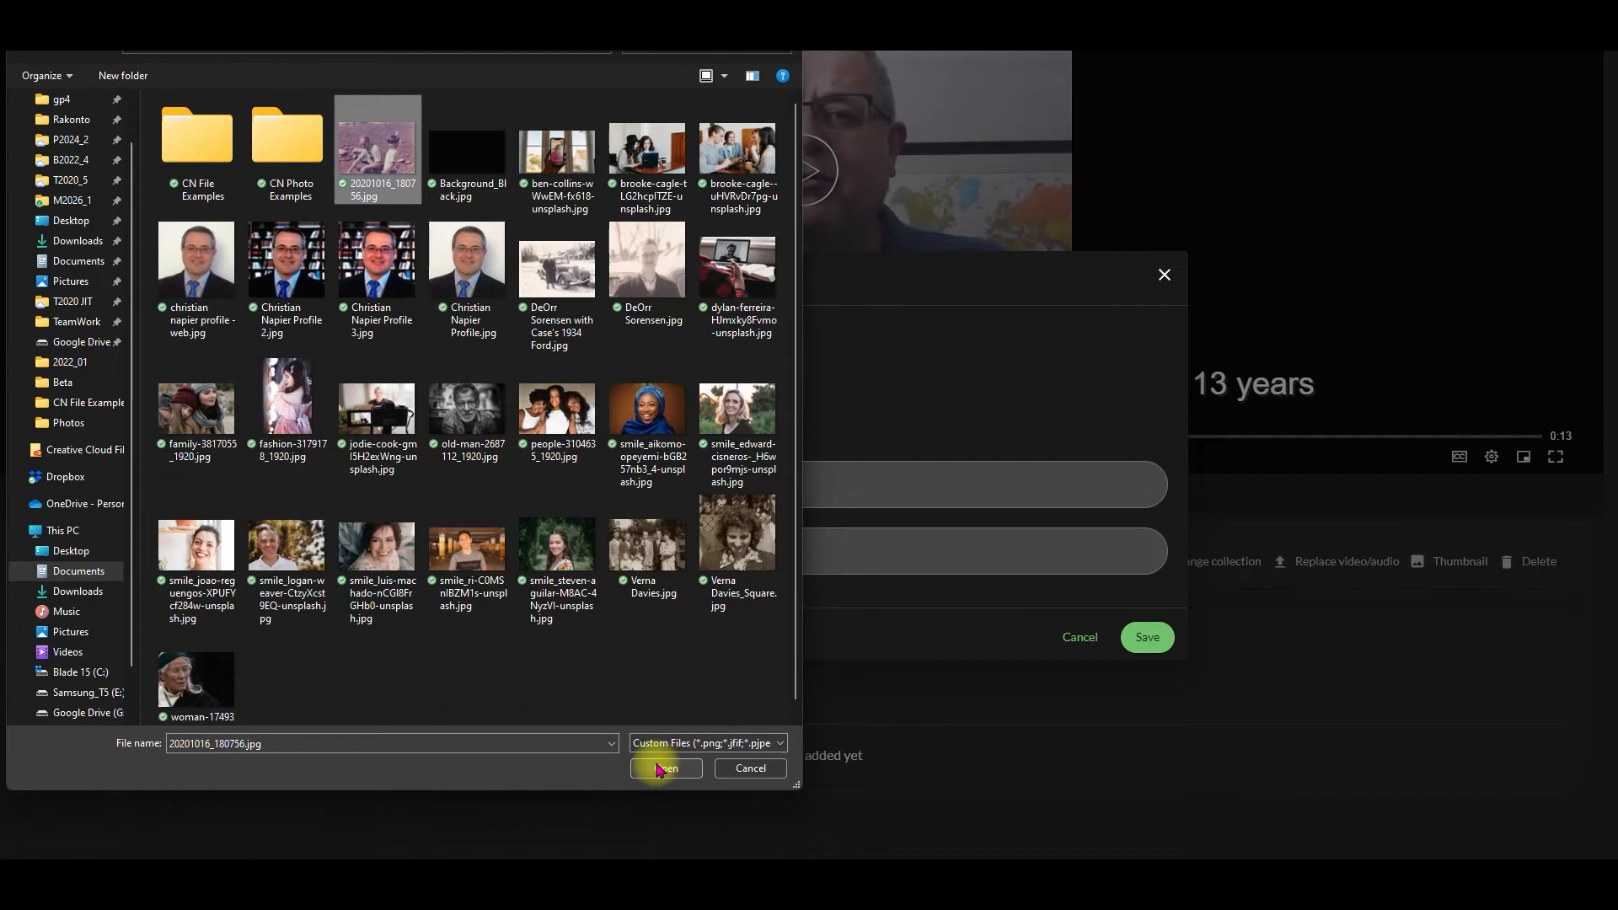
{"action": "left_click", "coordinate": [660, 767]}
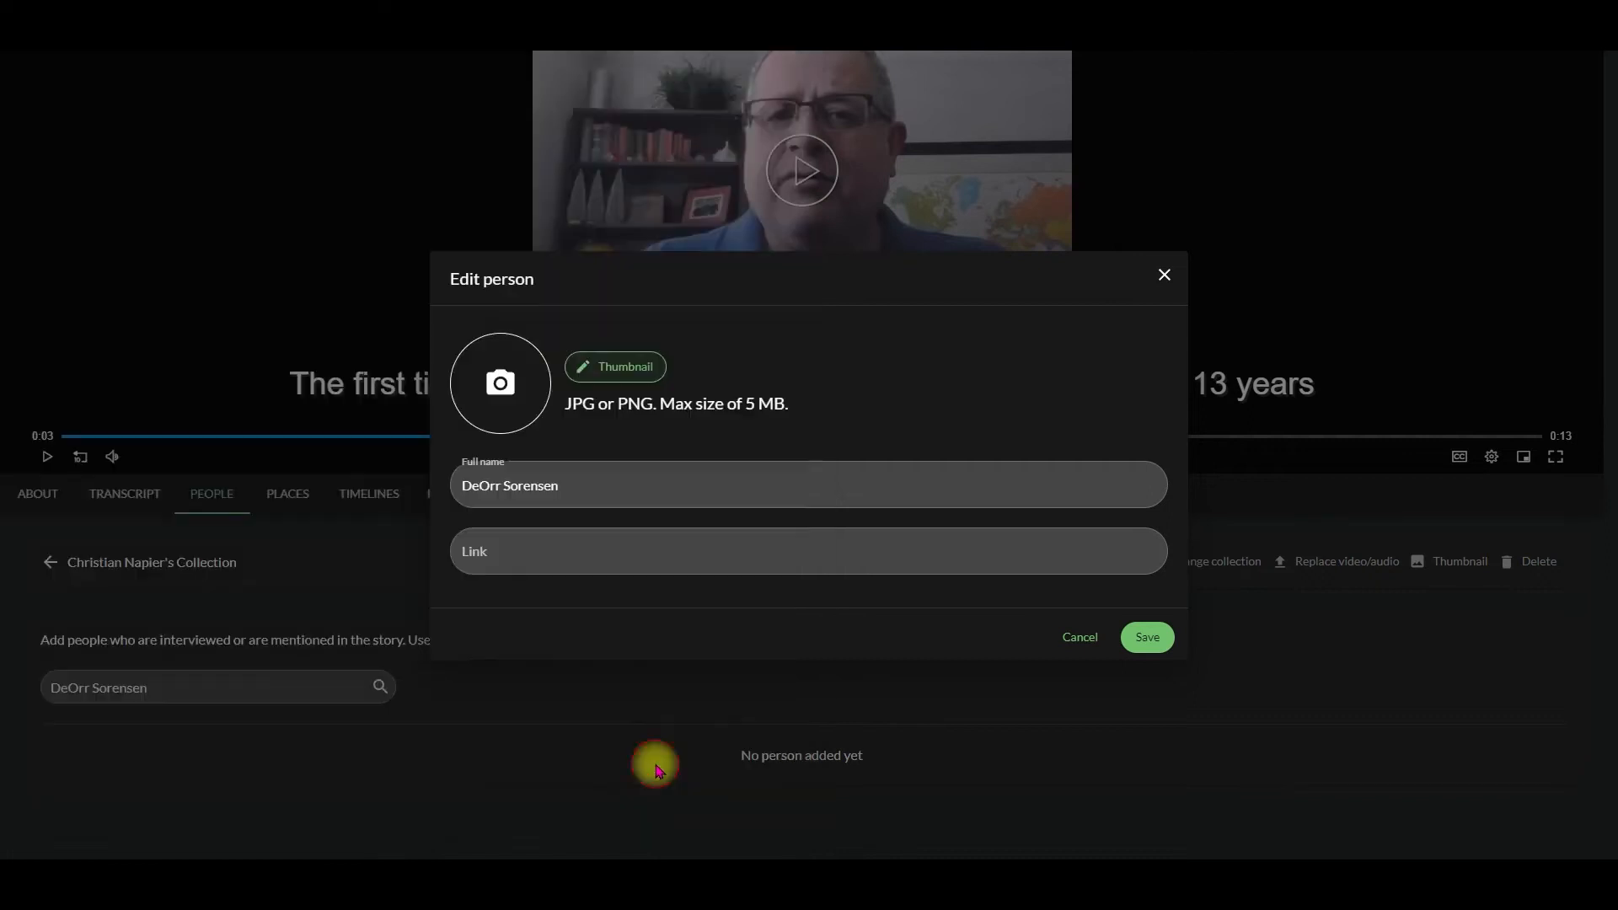
{"action": "left_click", "coordinate": [711, 564]}
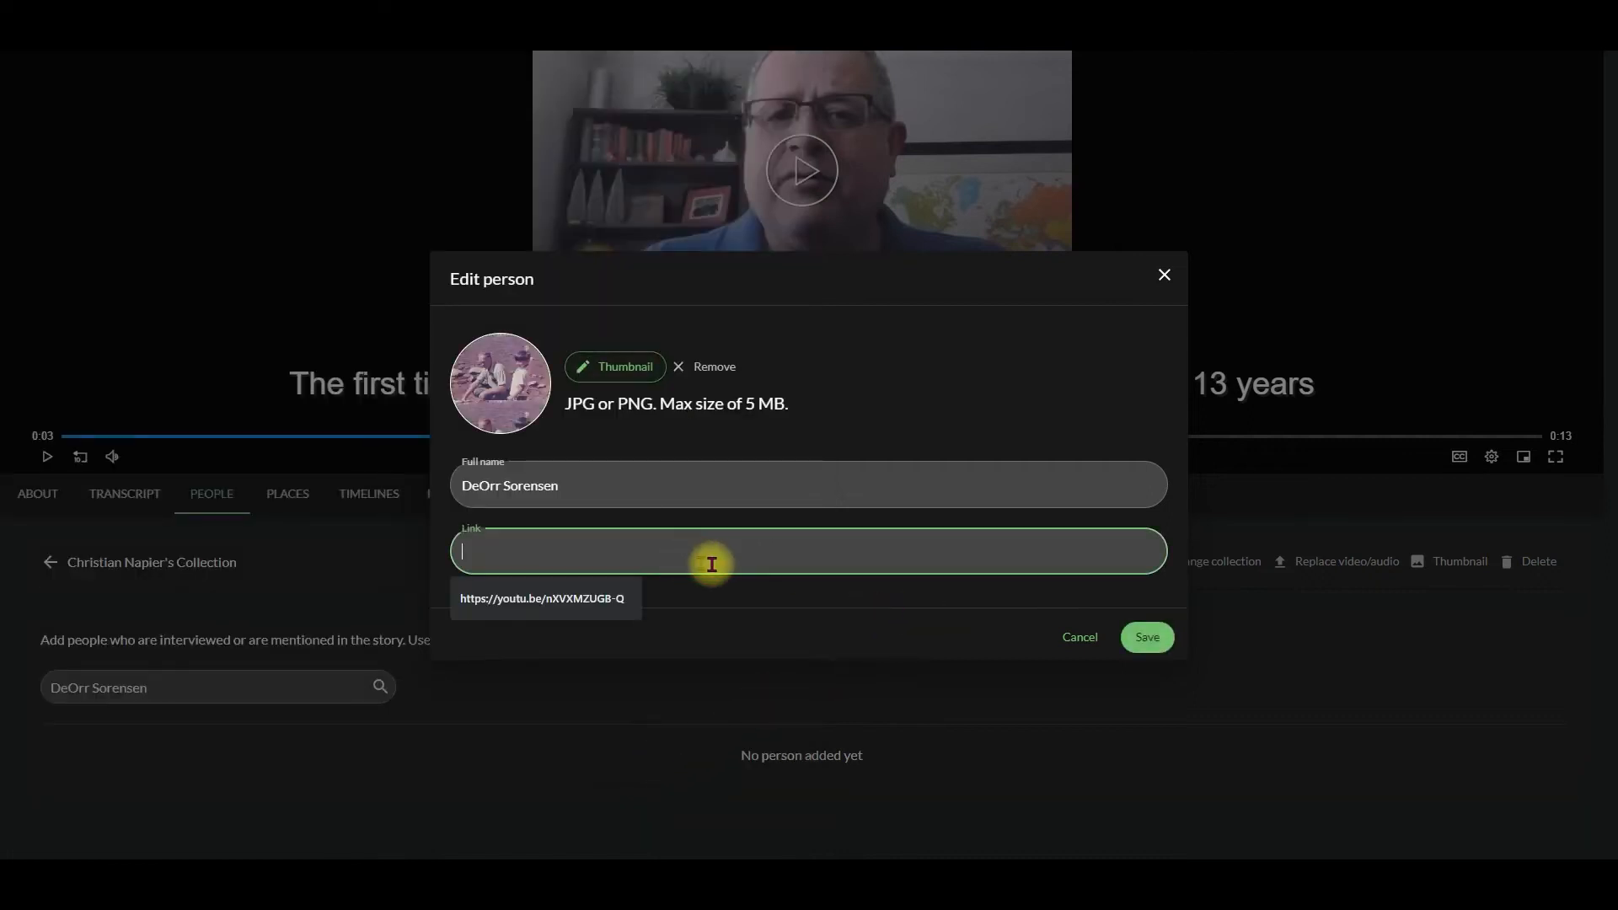
{"action": "key", "text": "alt+Tab"}
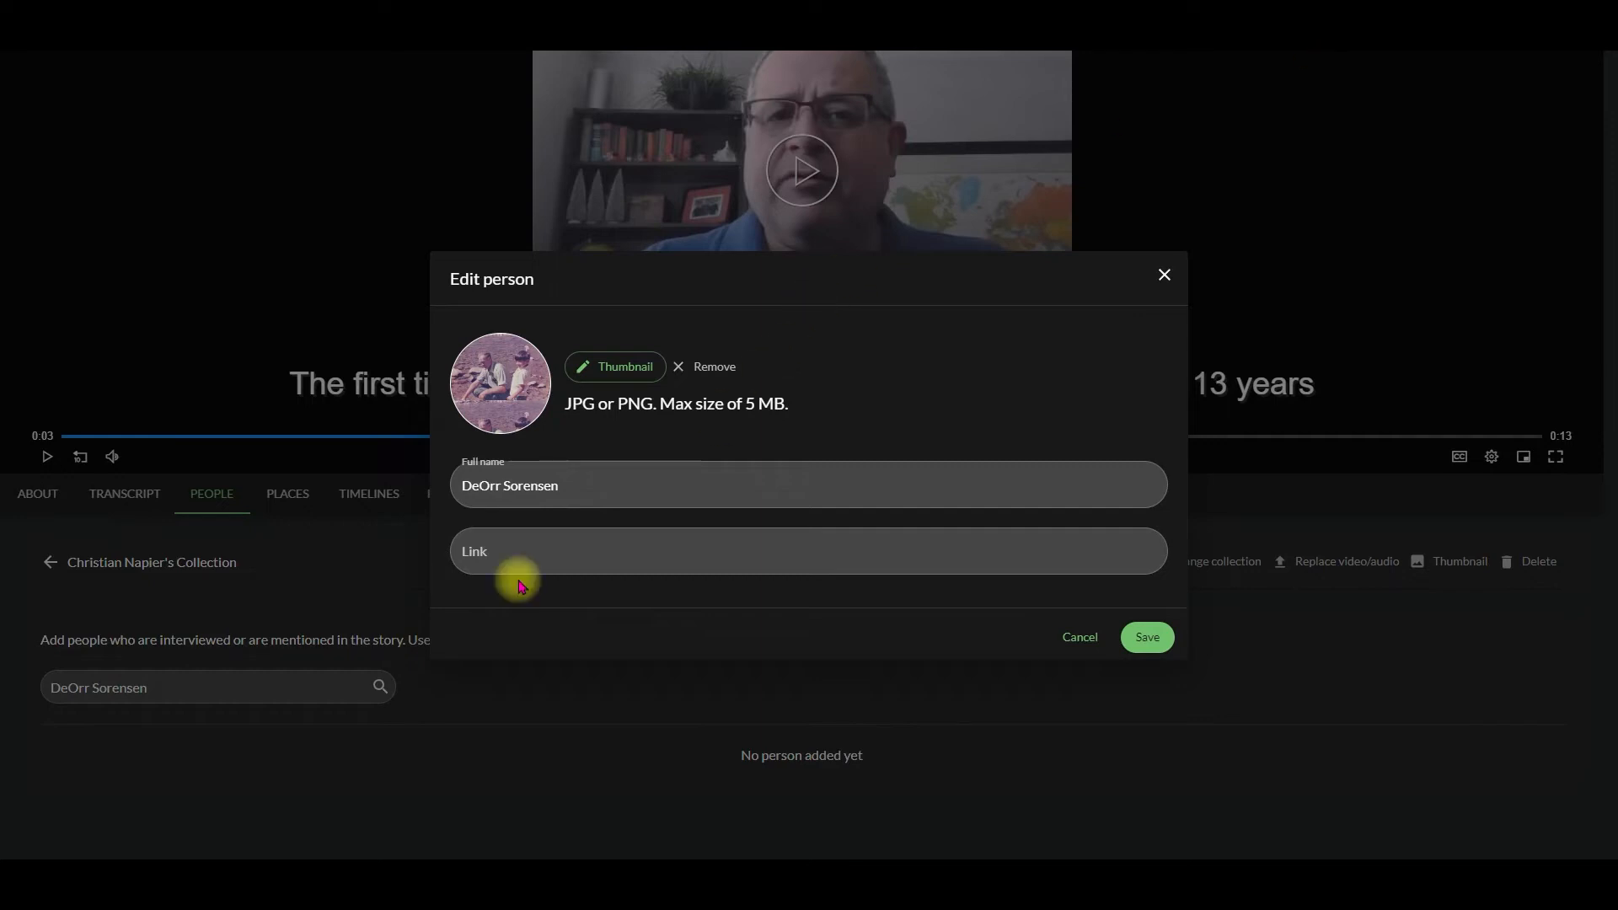
{"action": "left_click", "coordinate": [538, 555]}
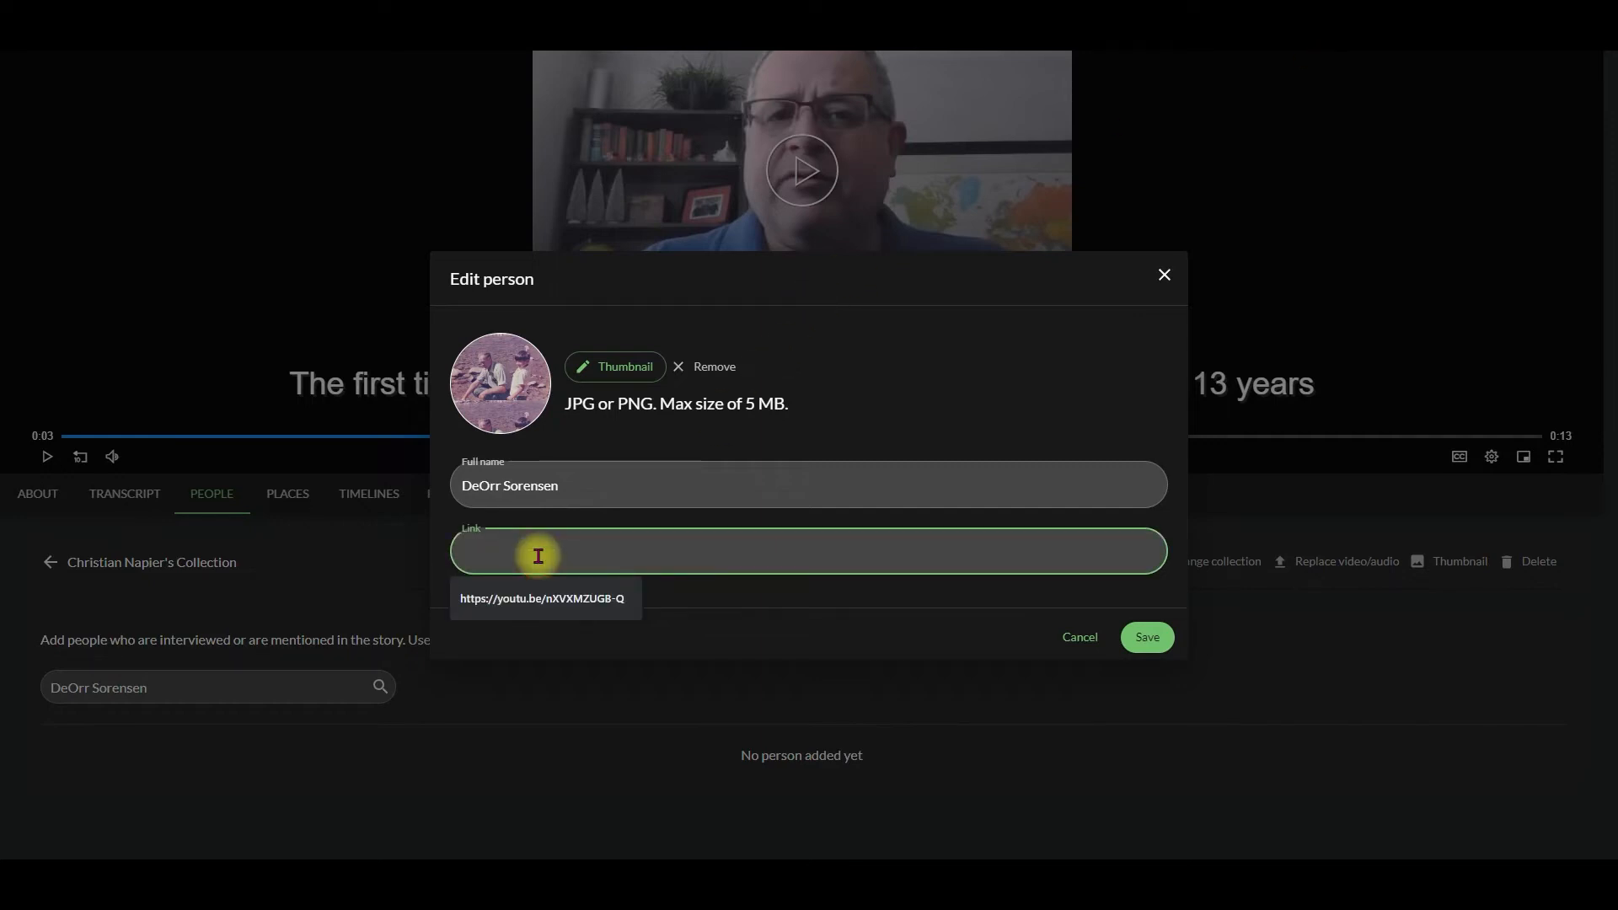
{"action": "key", "text": "ctrl+v"}
{"action": "left_click", "coordinate": [1143, 637]}
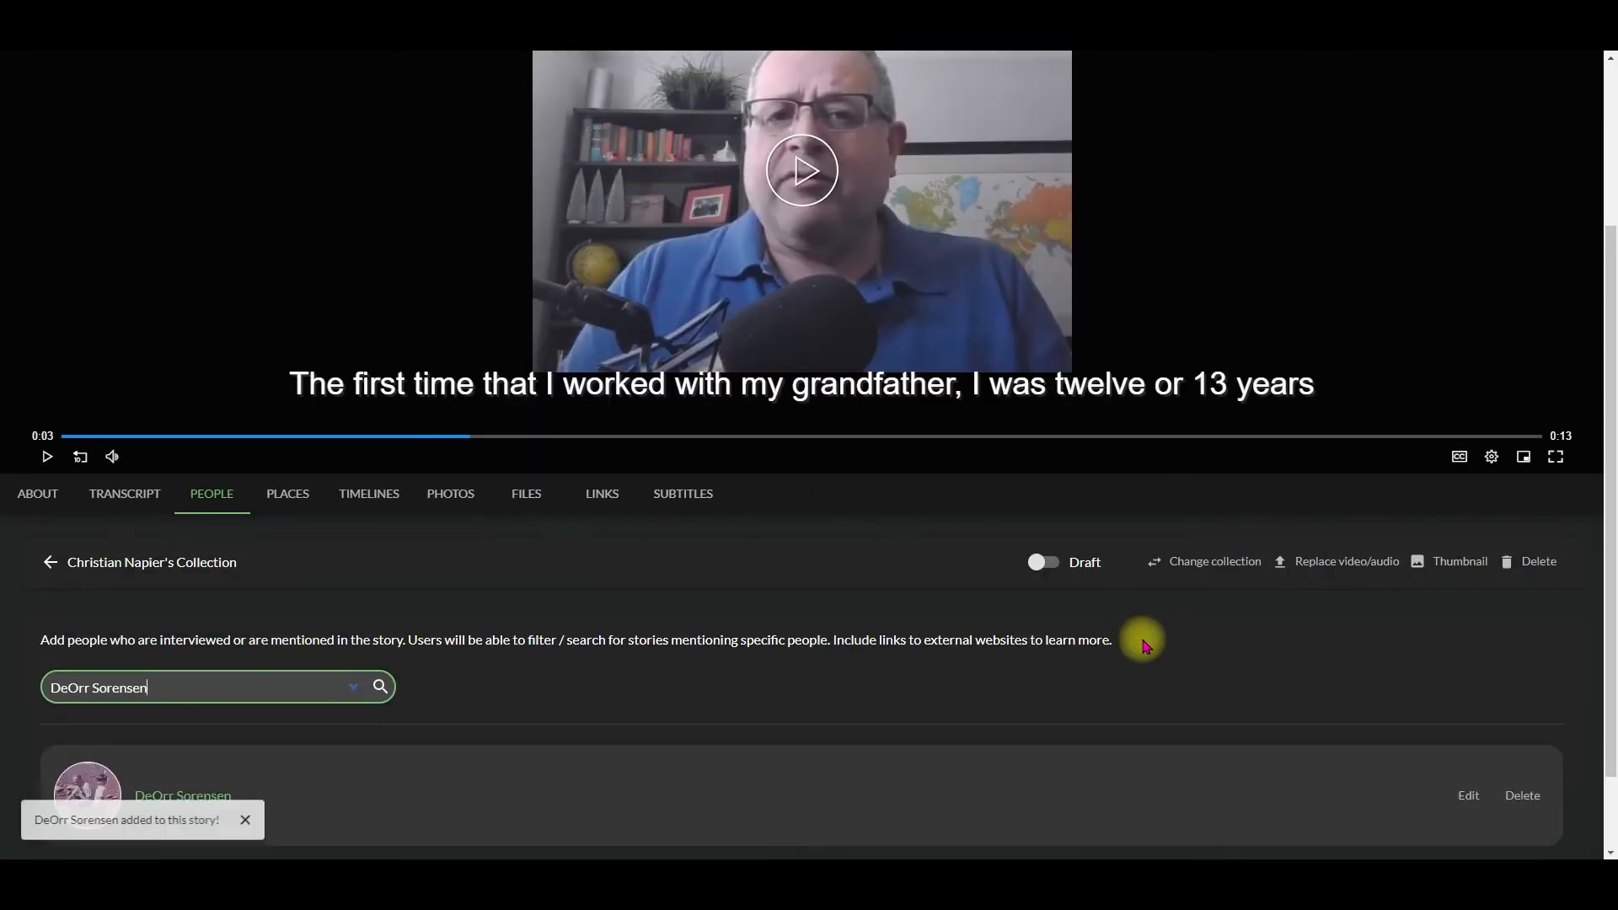
Step: Replace the grandfather's thumbnail with the portrait JPG named with only his full name and save the person entry
{"action": "scroll", "coordinate": [447, 714], "scroll_direction": "down", "scroll_amount": 1}
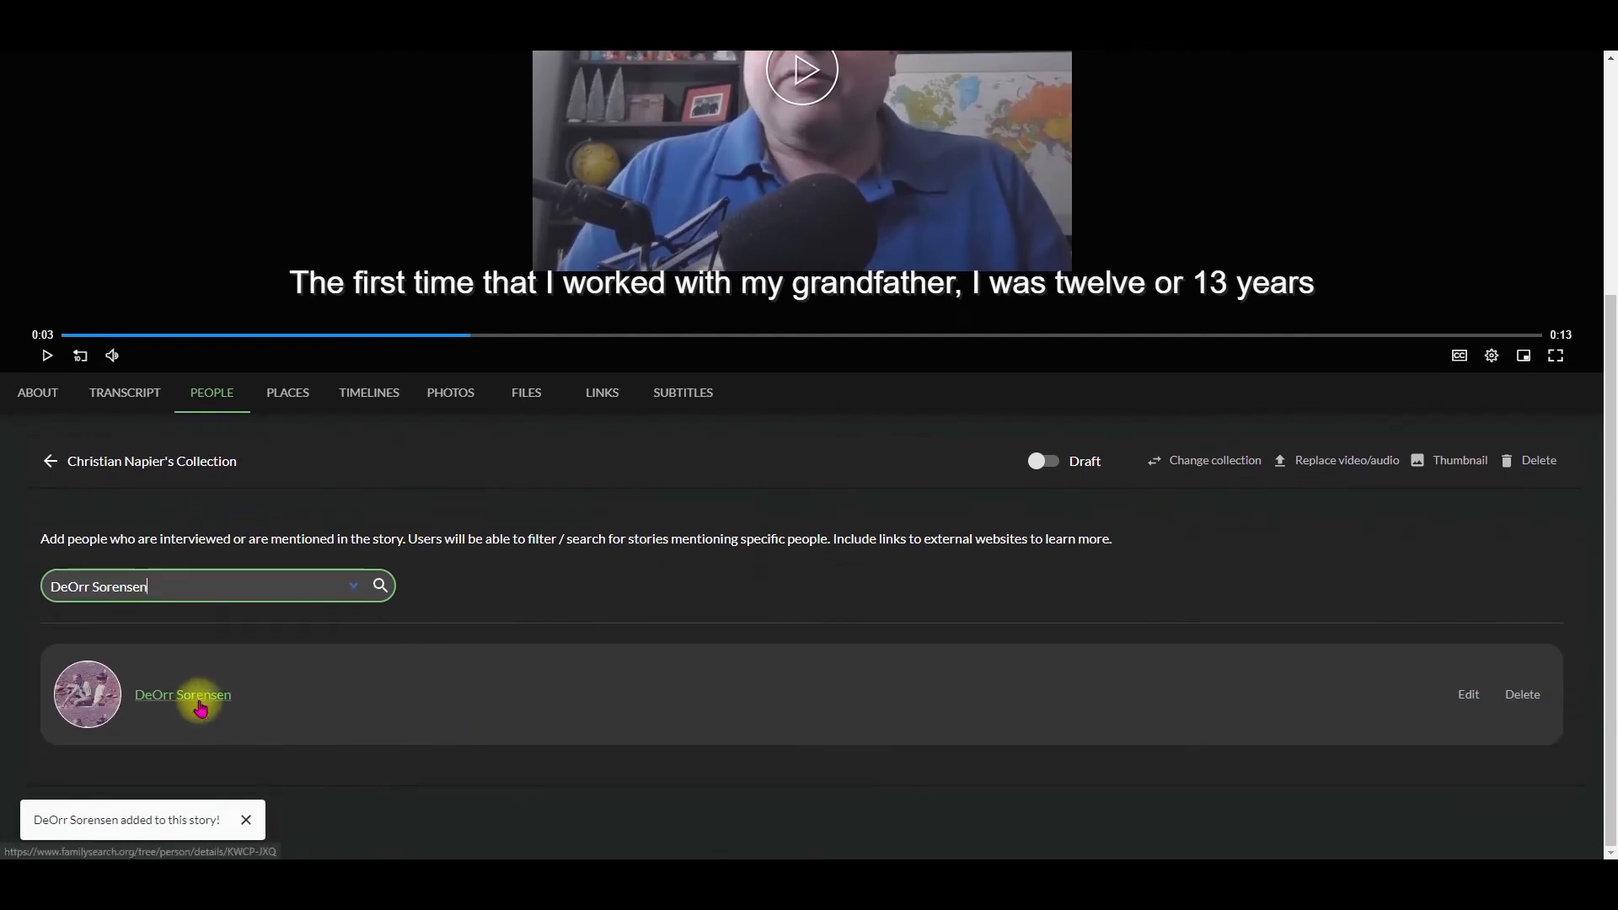
{"action": "left_click", "coordinate": [1468, 694]}
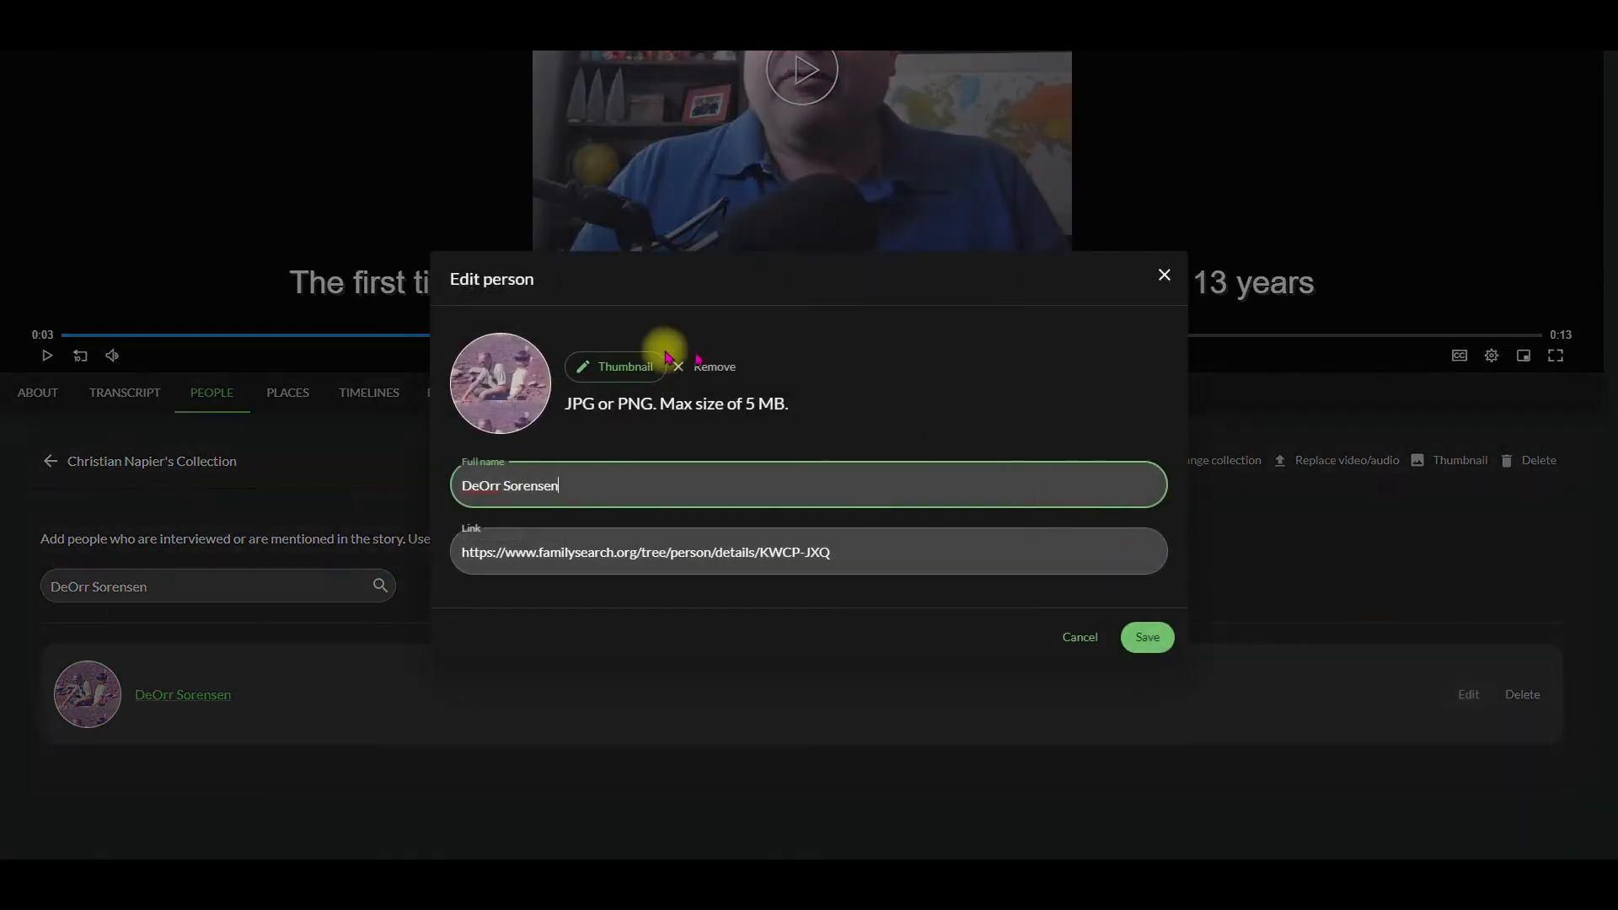
{"action": "left_click", "coordinate": [608, 371]}
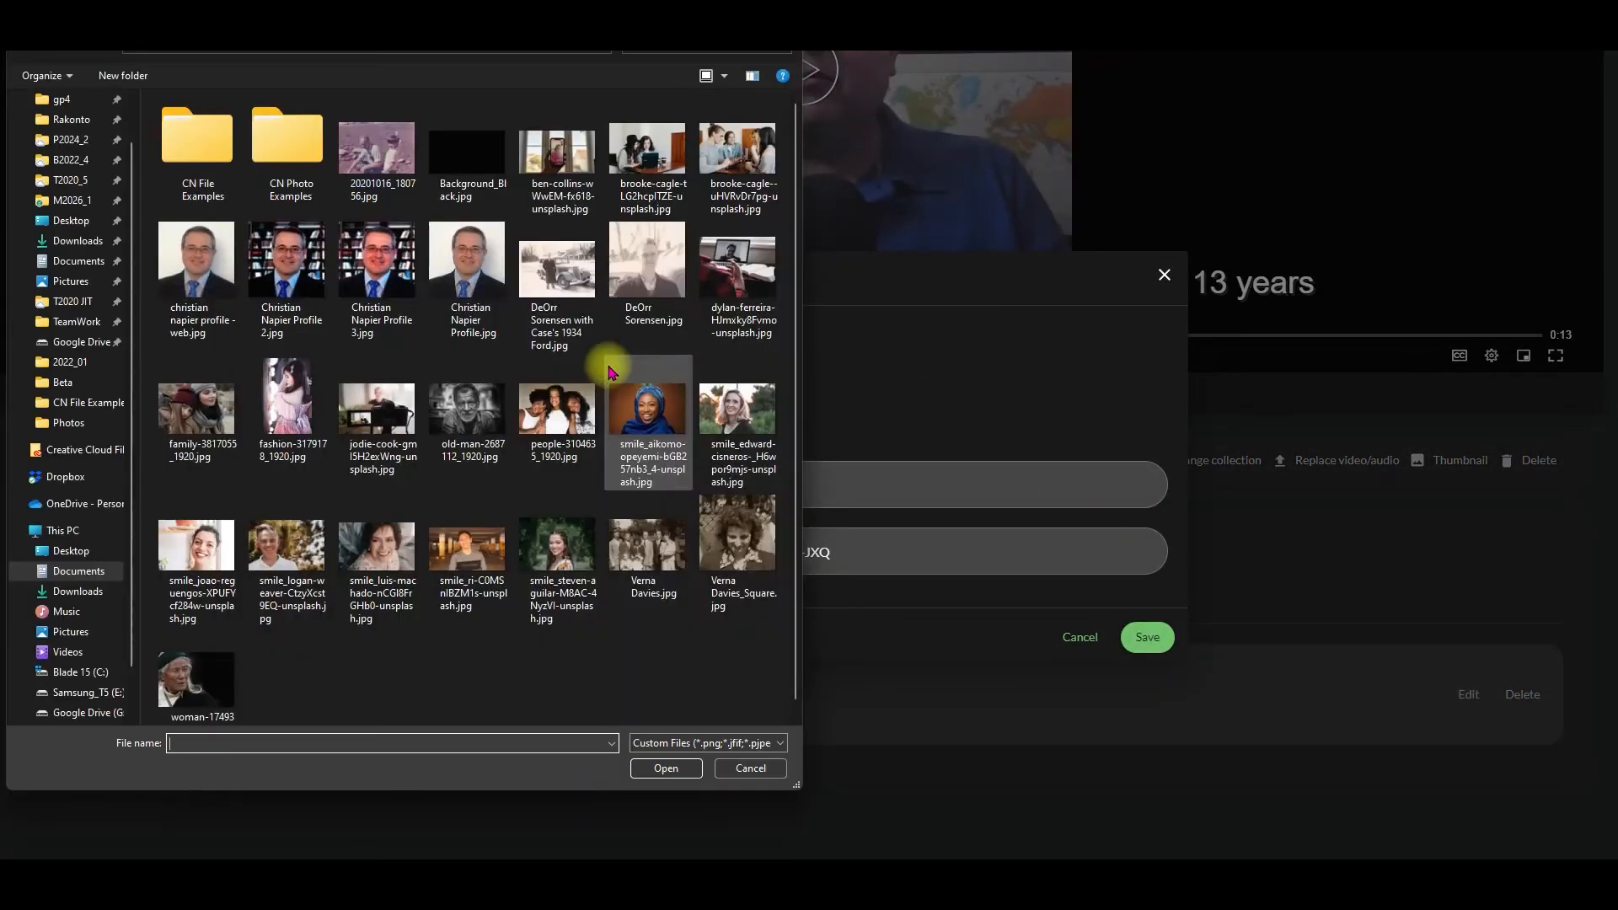
{"action": "left_click", "coordinate": [648, 269]}
{"action": "left_click", "coordinate": [665, 768]}
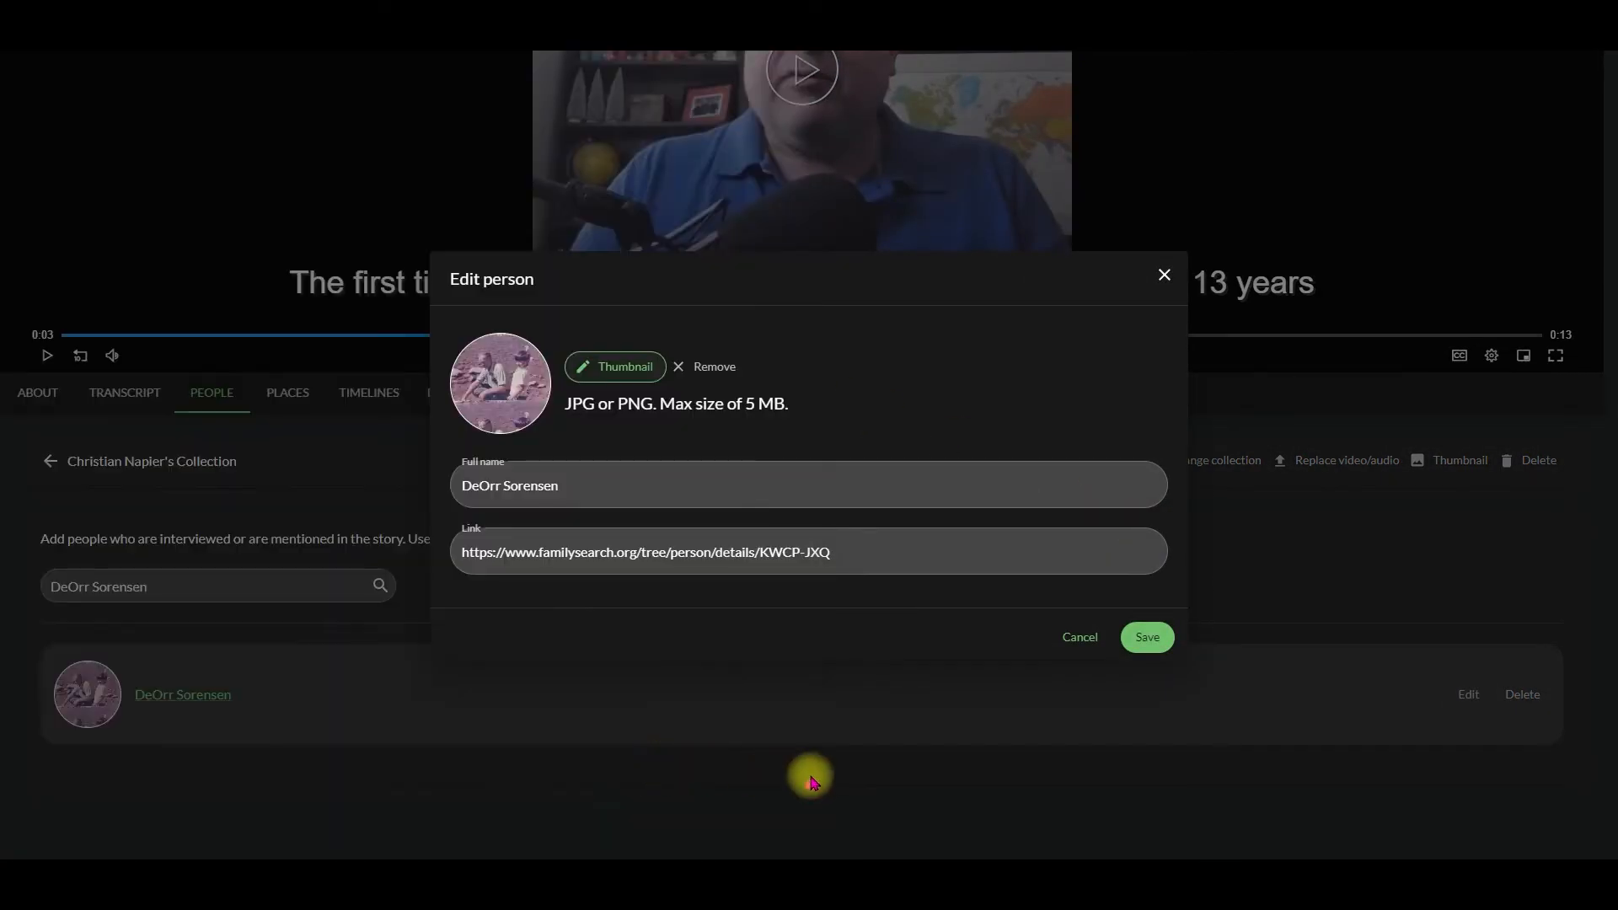
{"action": "left_click", "coordinate": [1152, 638]}
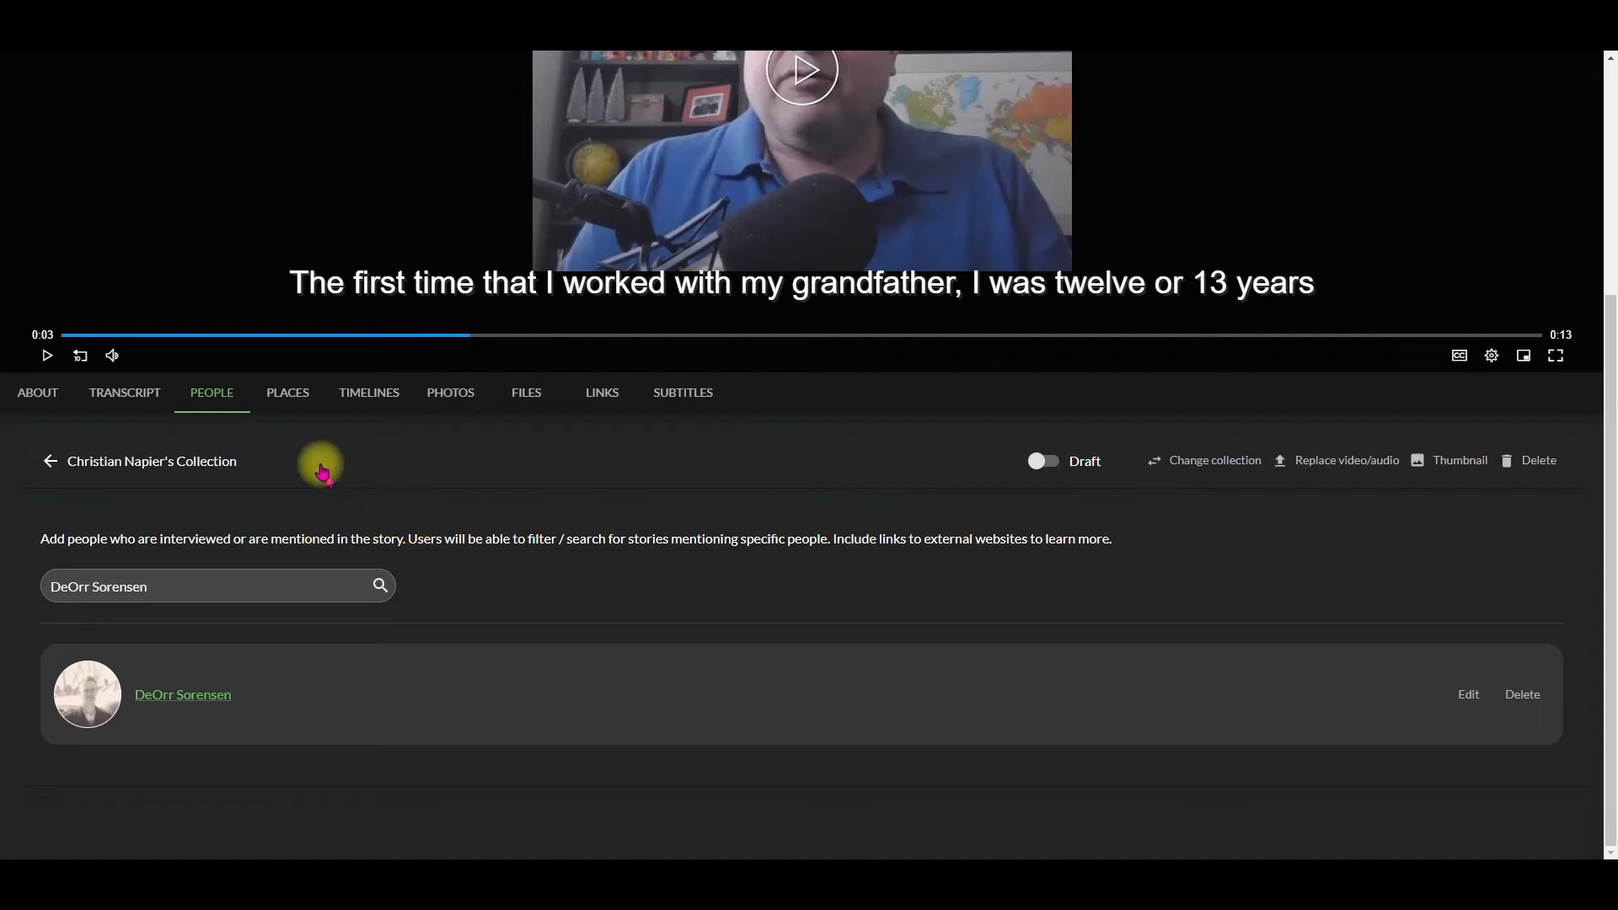
Step: Create a place for the great-aunt's house, described as where the gazebo was built, and link its address on the map
{"action": "left_click", "coordinate": [291, 401]}
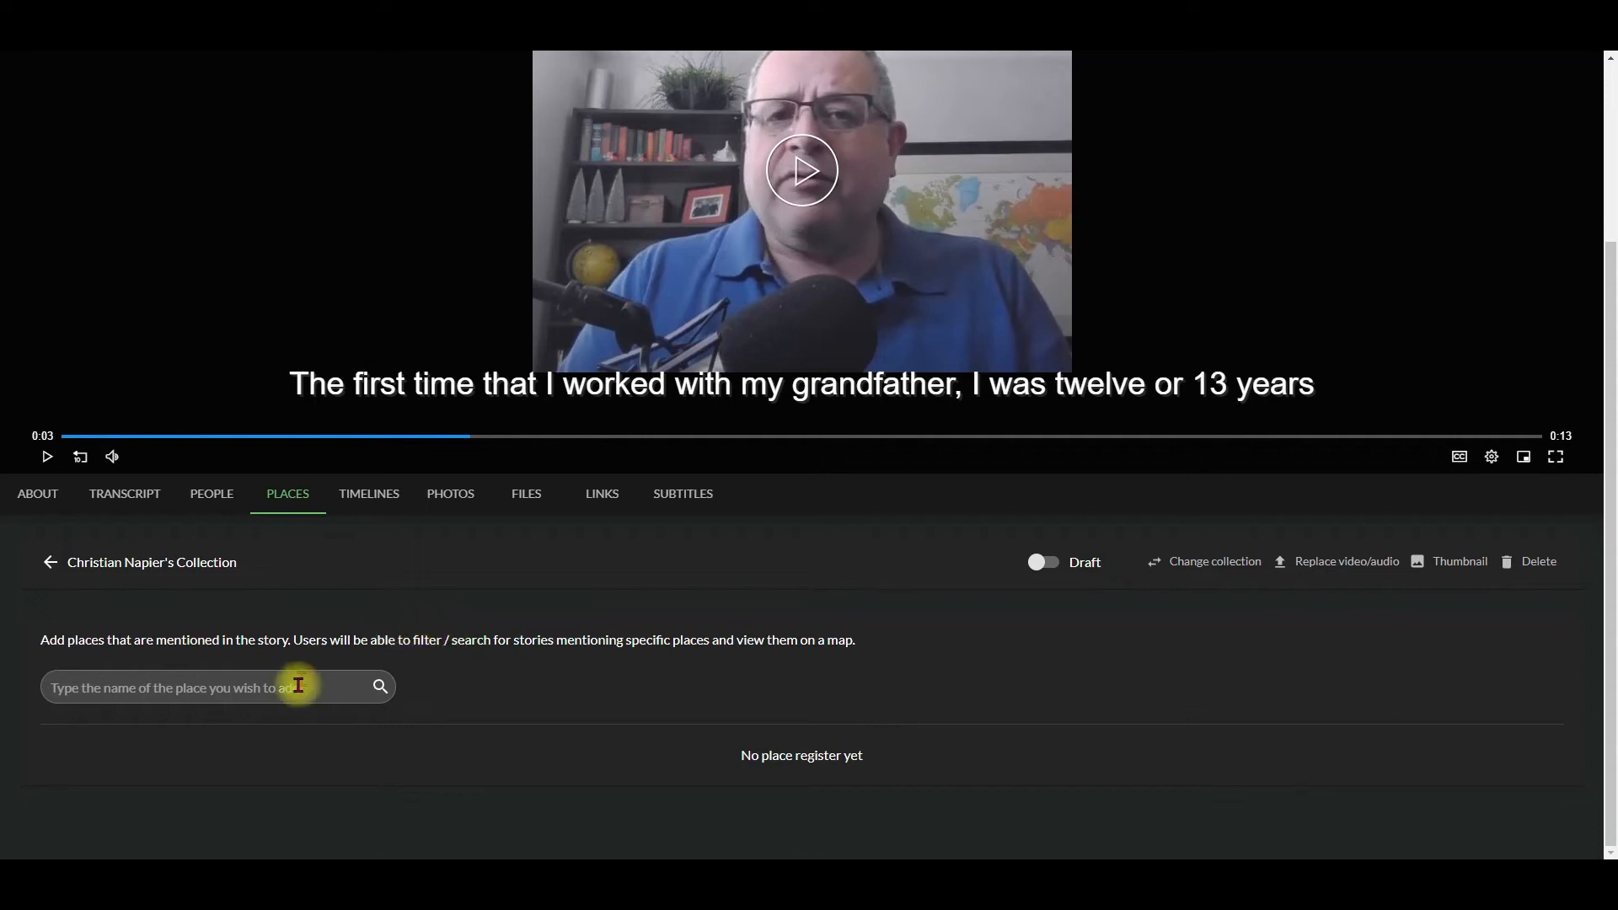
{"action": "left_click", "coordinate": [264, 692]}
{"action": "type", "text": "Jean"}
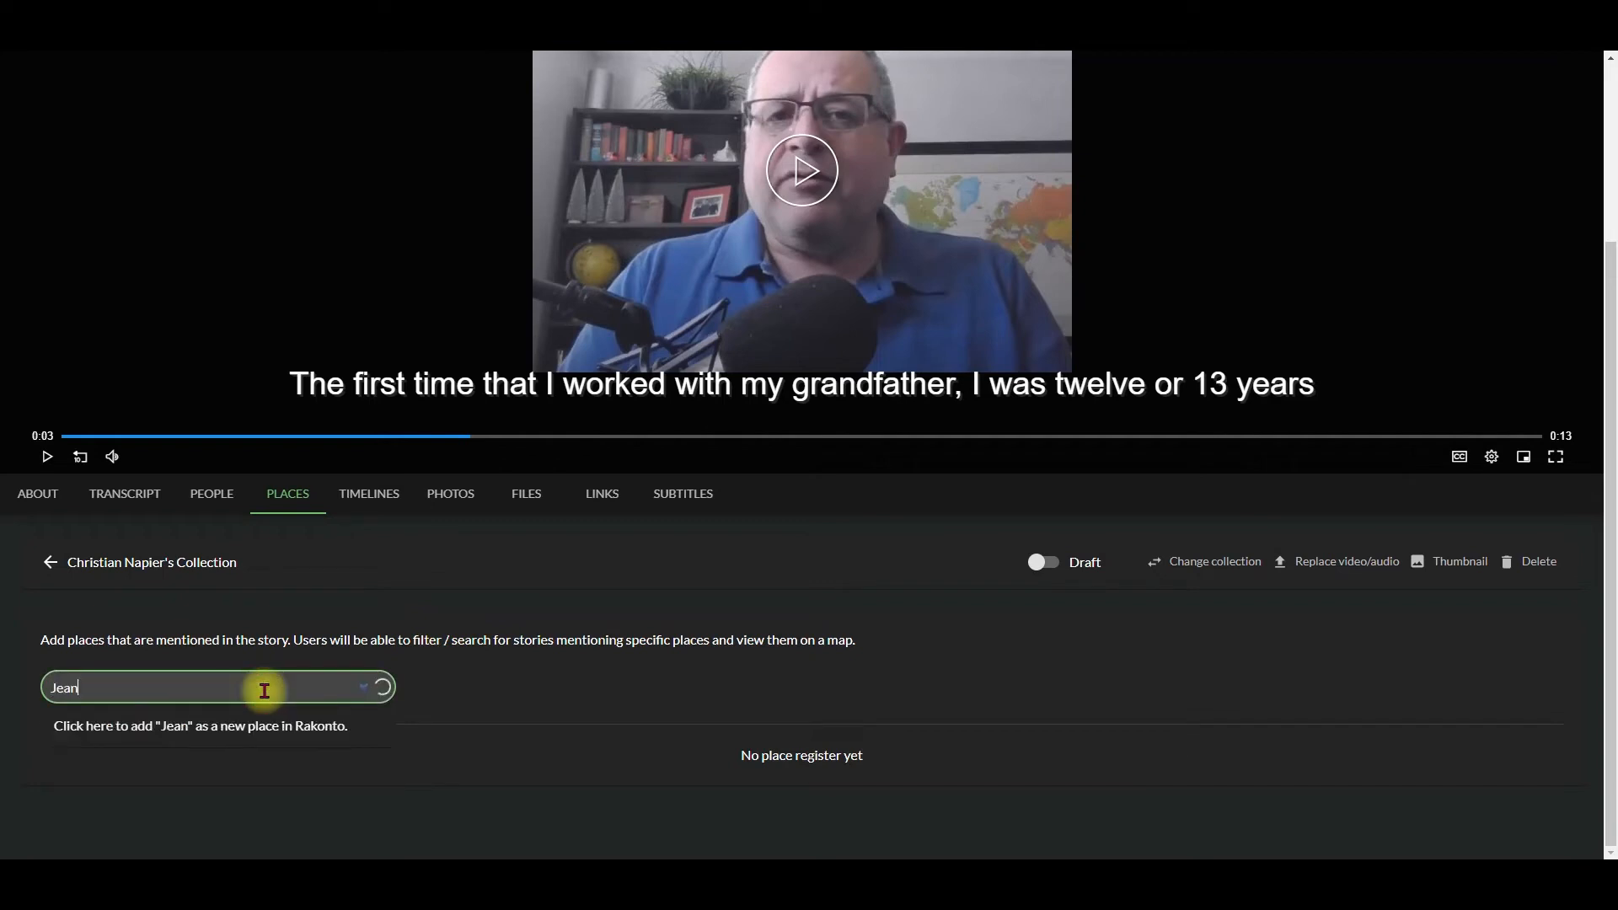
{"action": "type", "text": "'s House"}
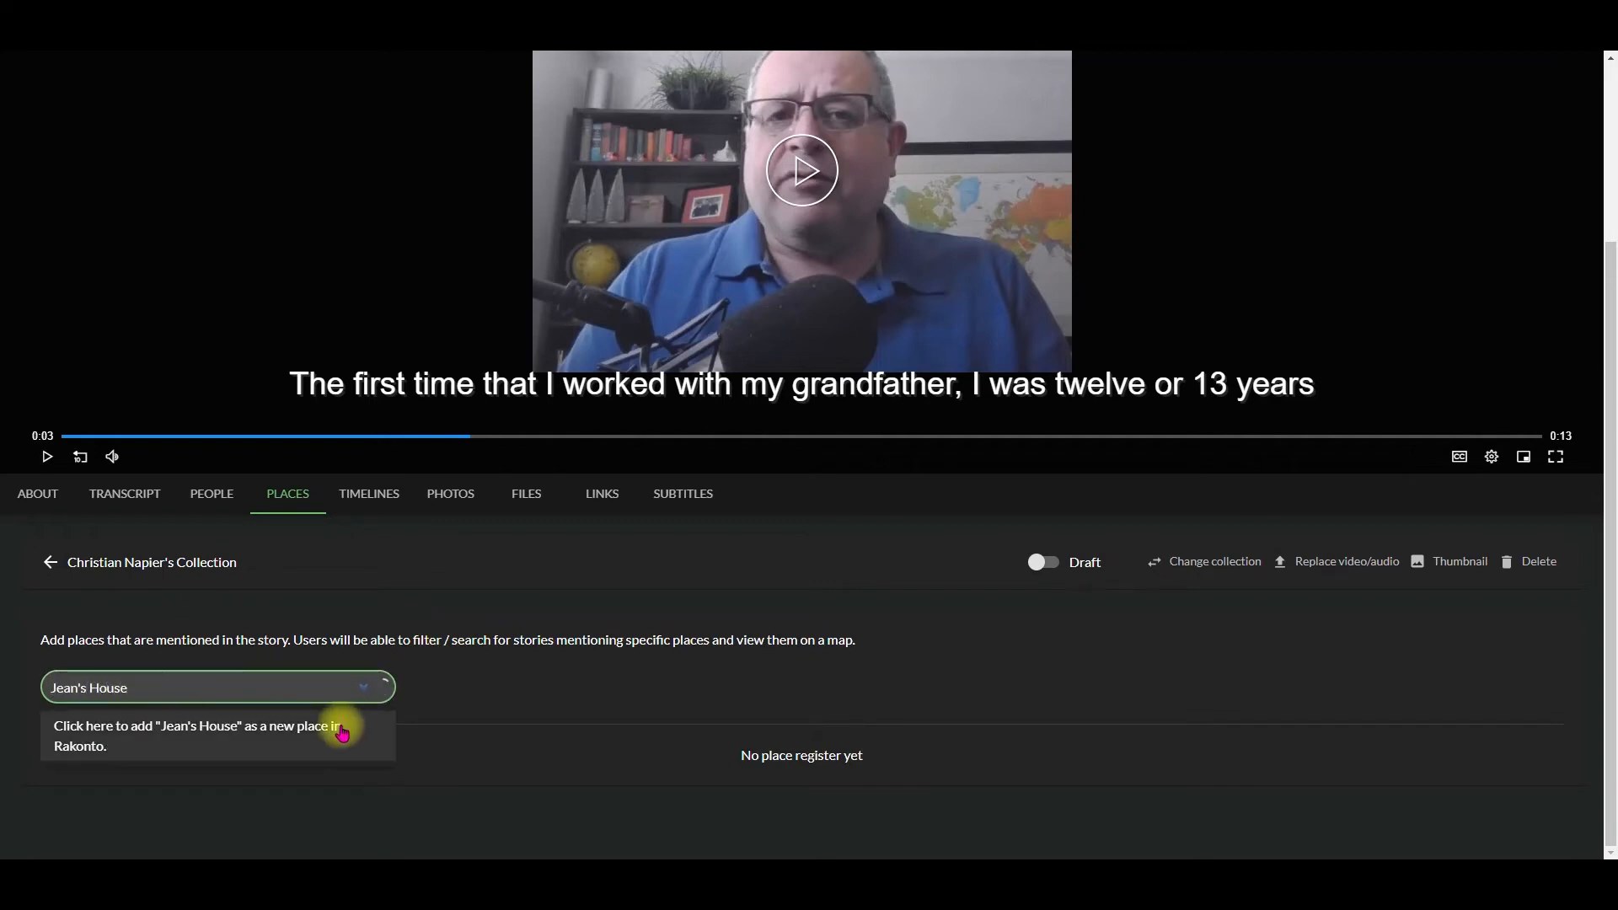
{"action": "left_click", "coordinate": [335, 726]}
{"action": "left_click", "coordinate": [599, 317]}
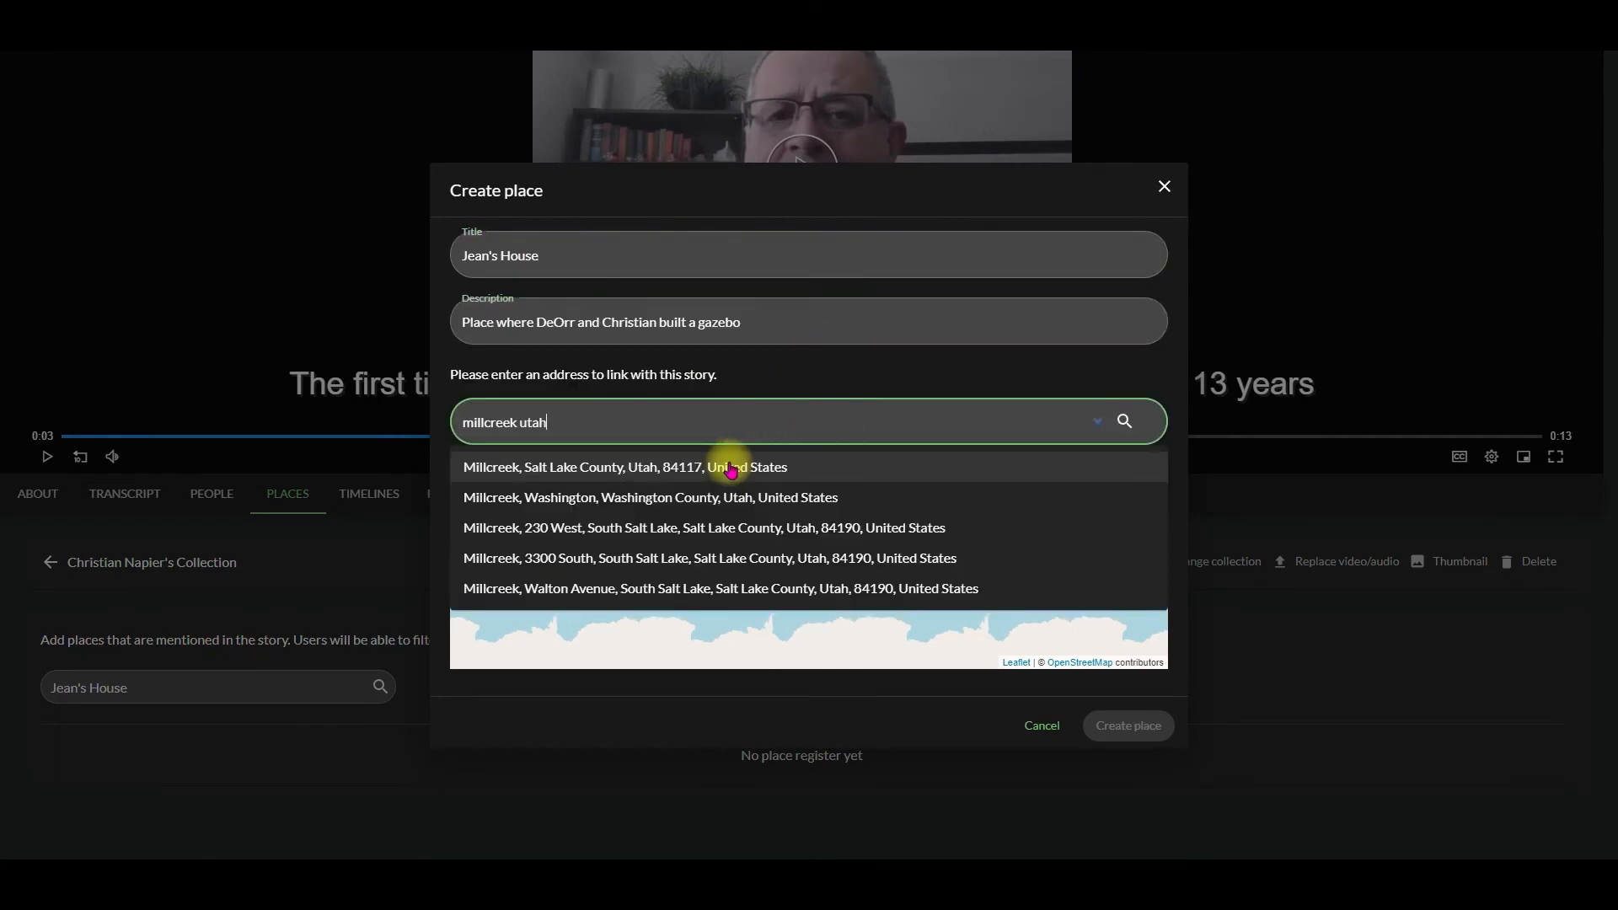
{"action": "left_click", "coordinate": [731, 468]}
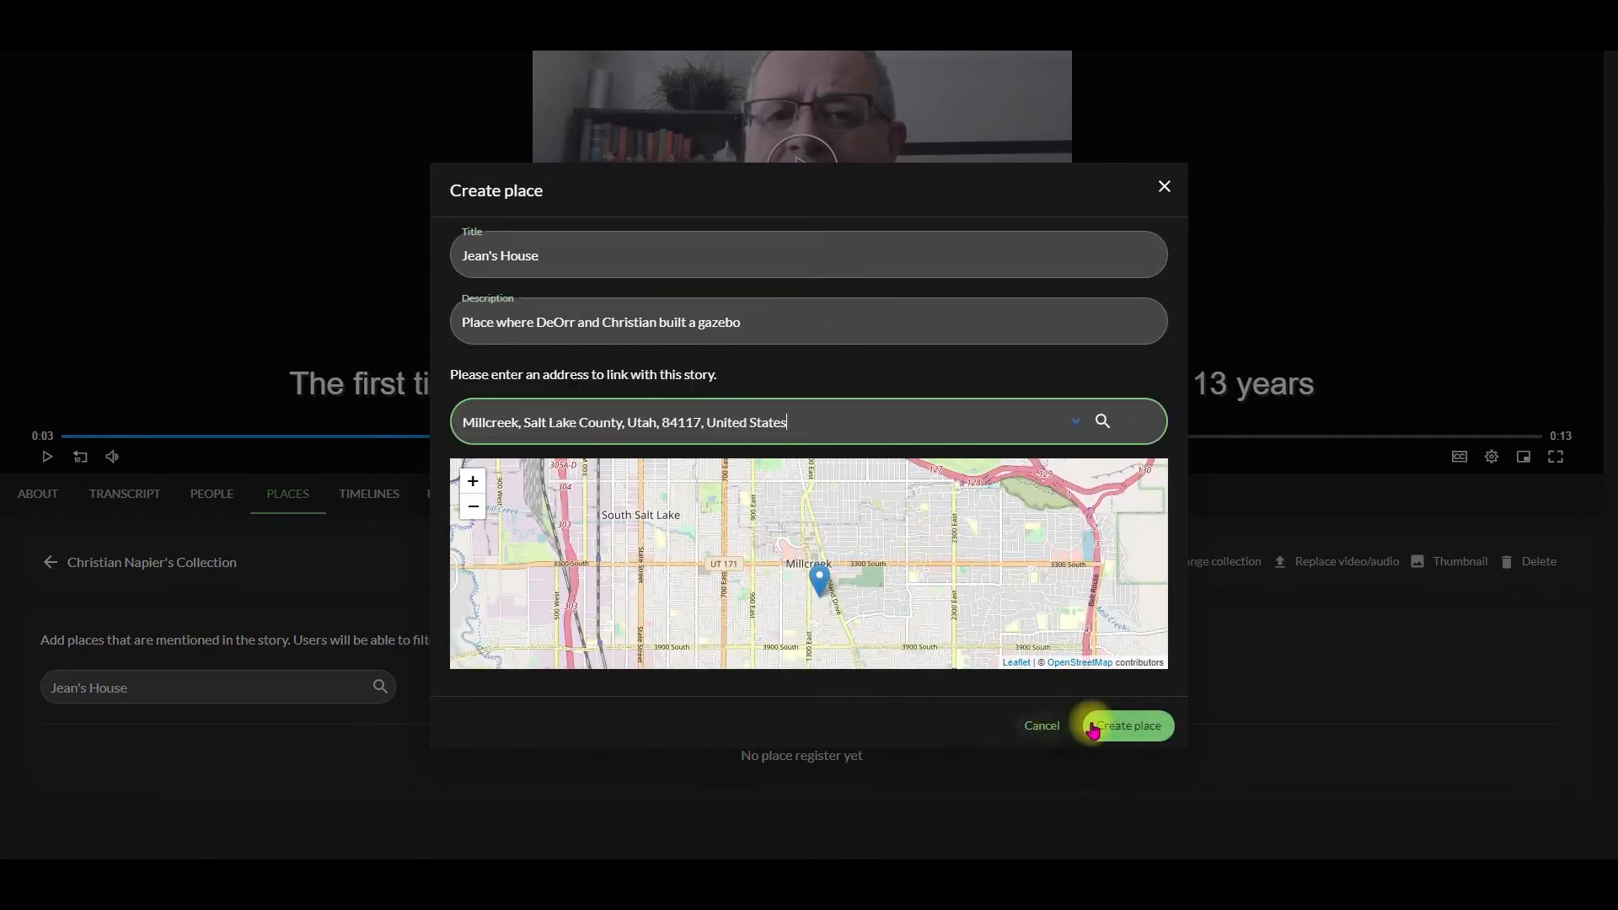
{"action": "left_click", "coordinate": [1118, 725]}
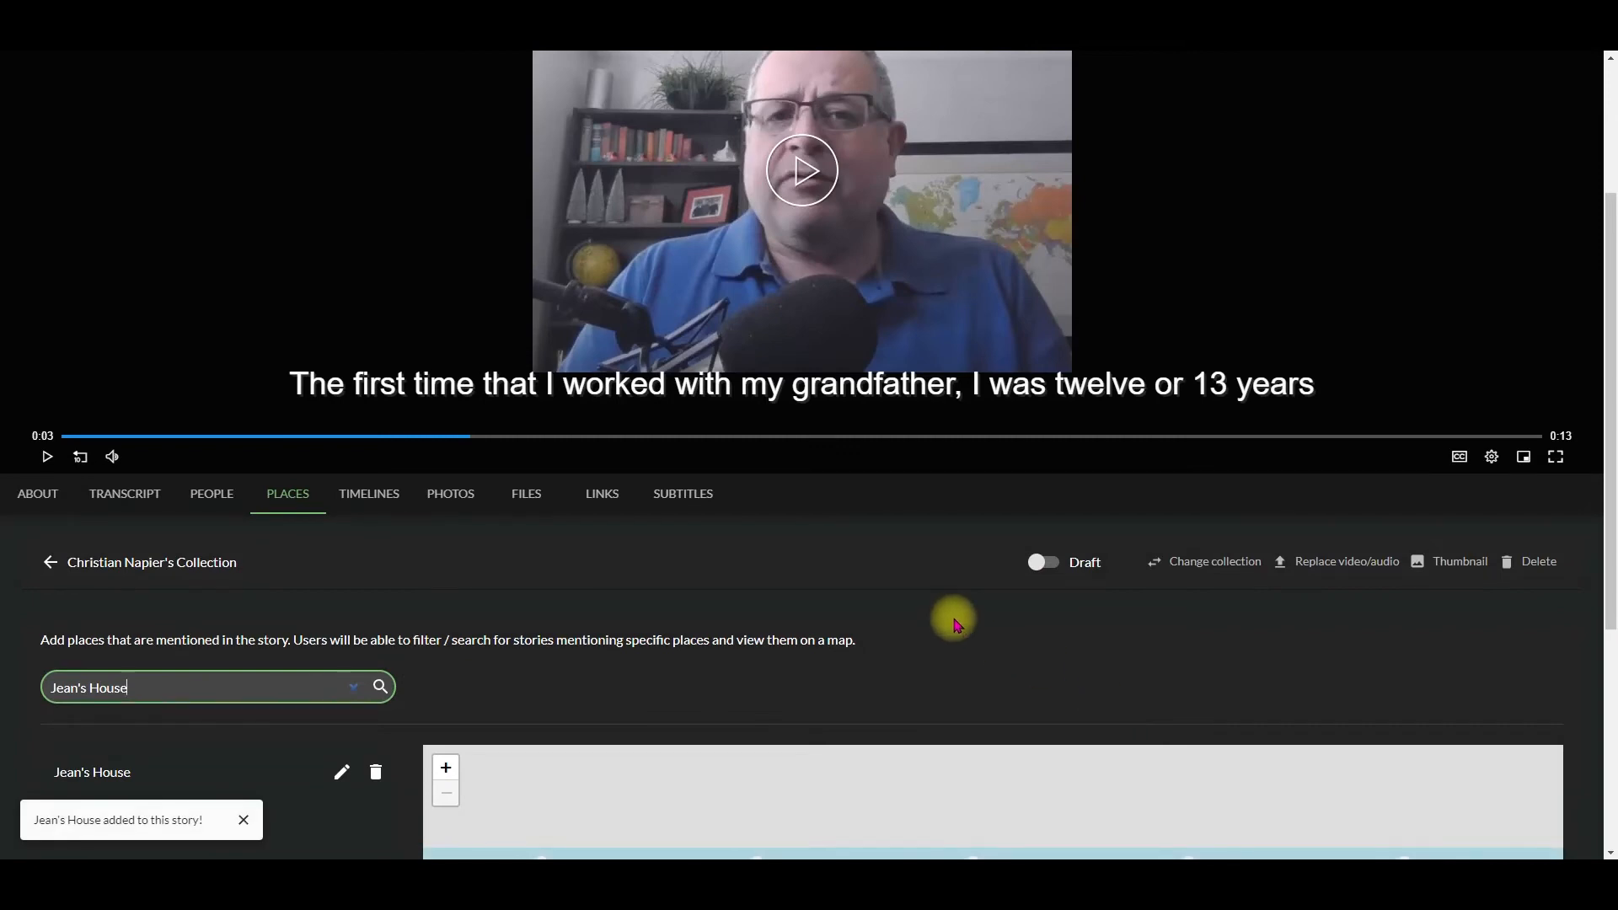
Step: Start a new timeline event for the story and set its date to 06/09/1980
{"action": "left_click", "coordinate": [388, 494]}
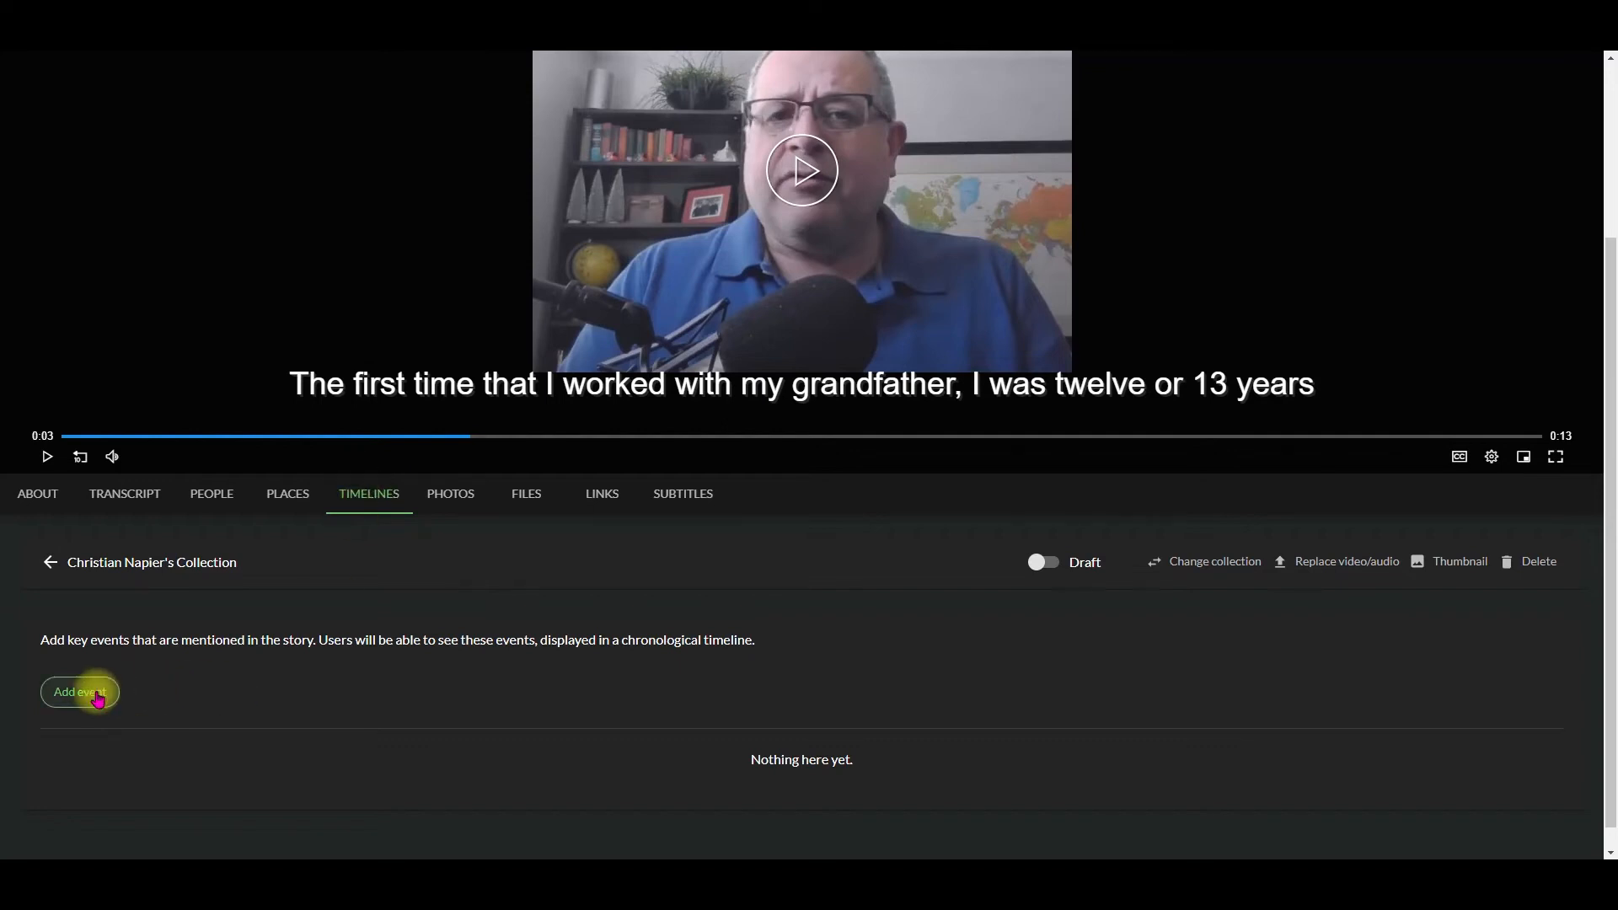
{"action": "left_click", "coordinate": [97, 699]}
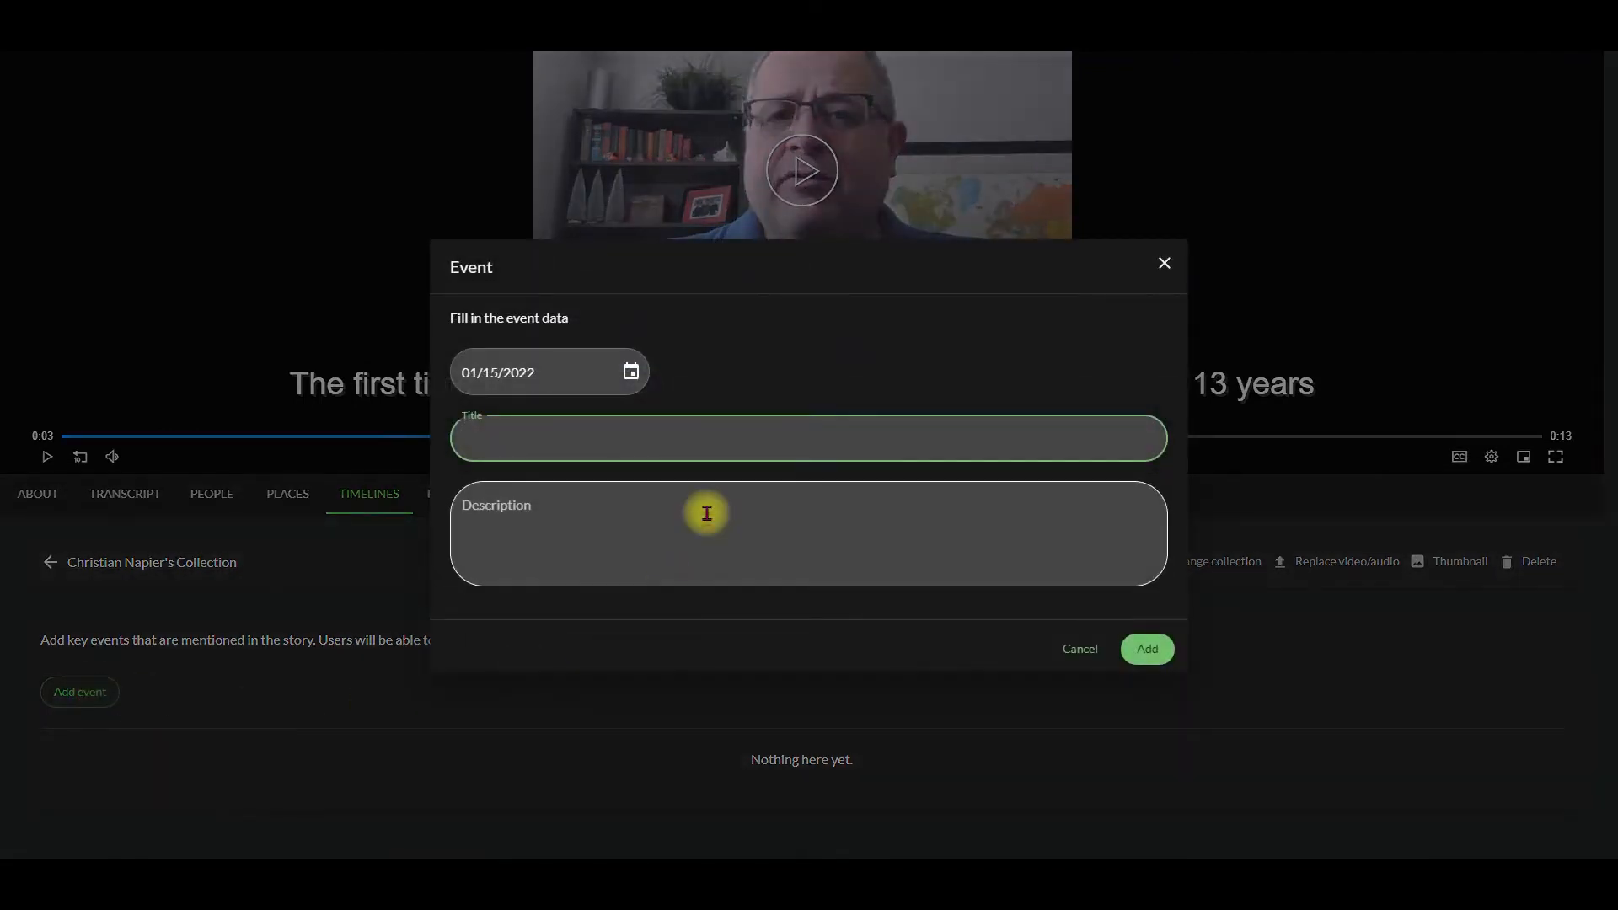
{"action": "left_click", "coordinate": [634, 378]}
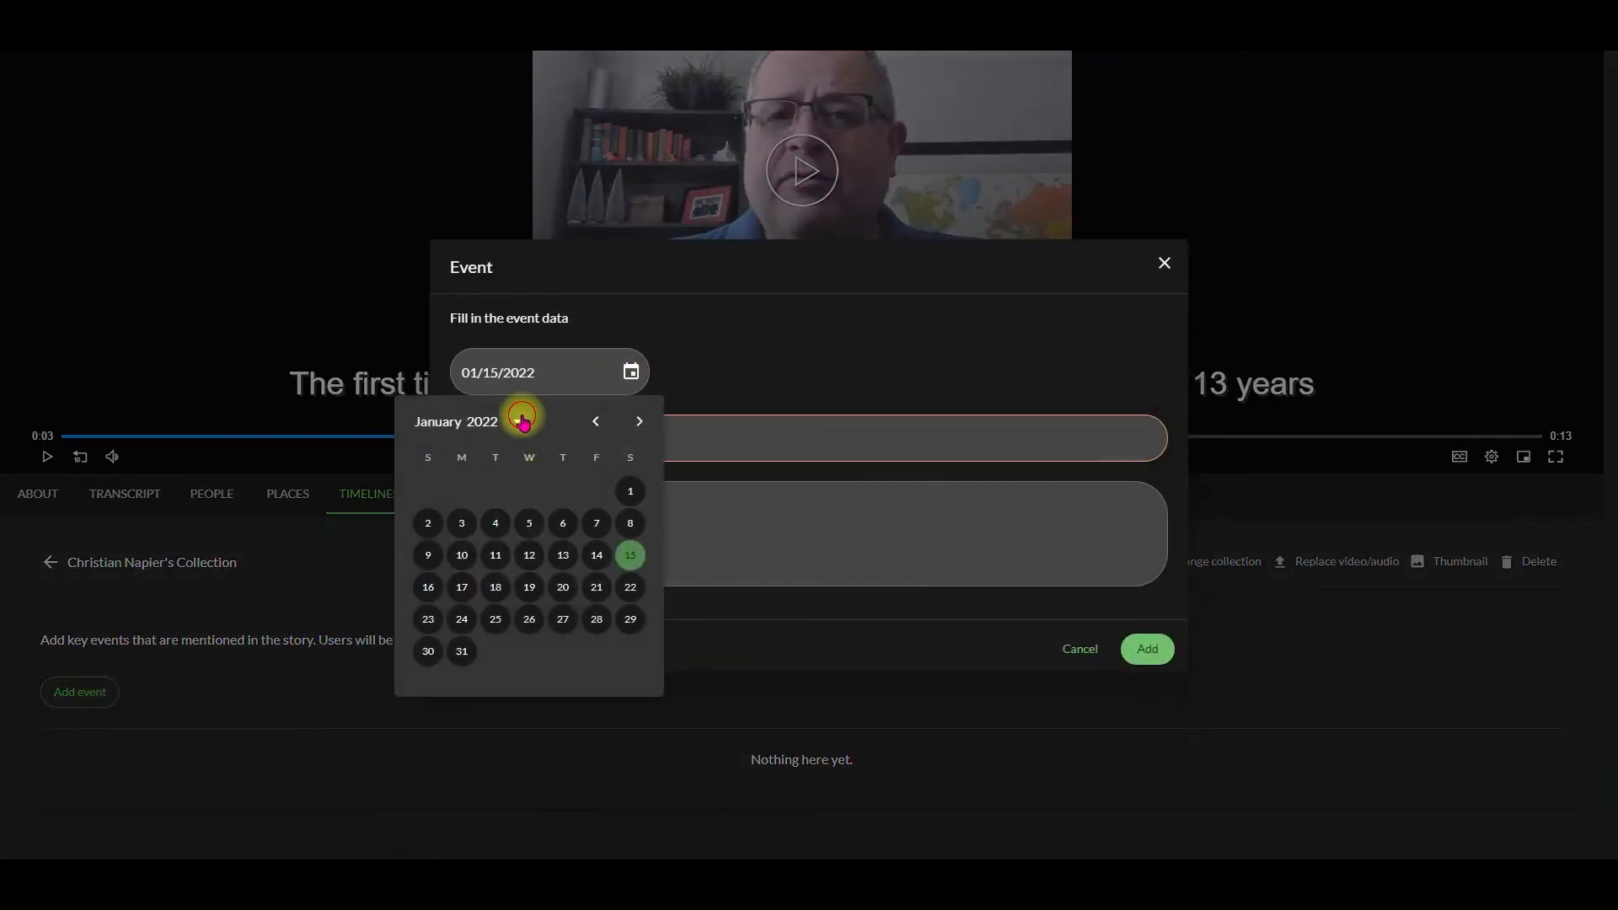
{"action": "left_click", "coordinate": [517, 420]}
{"action": "scroll", "coordinate": [504, 532], "scroll_direction": "up", "scroll_amount": 5}
{"action": "left_click", "coordinate": [448, 465]}
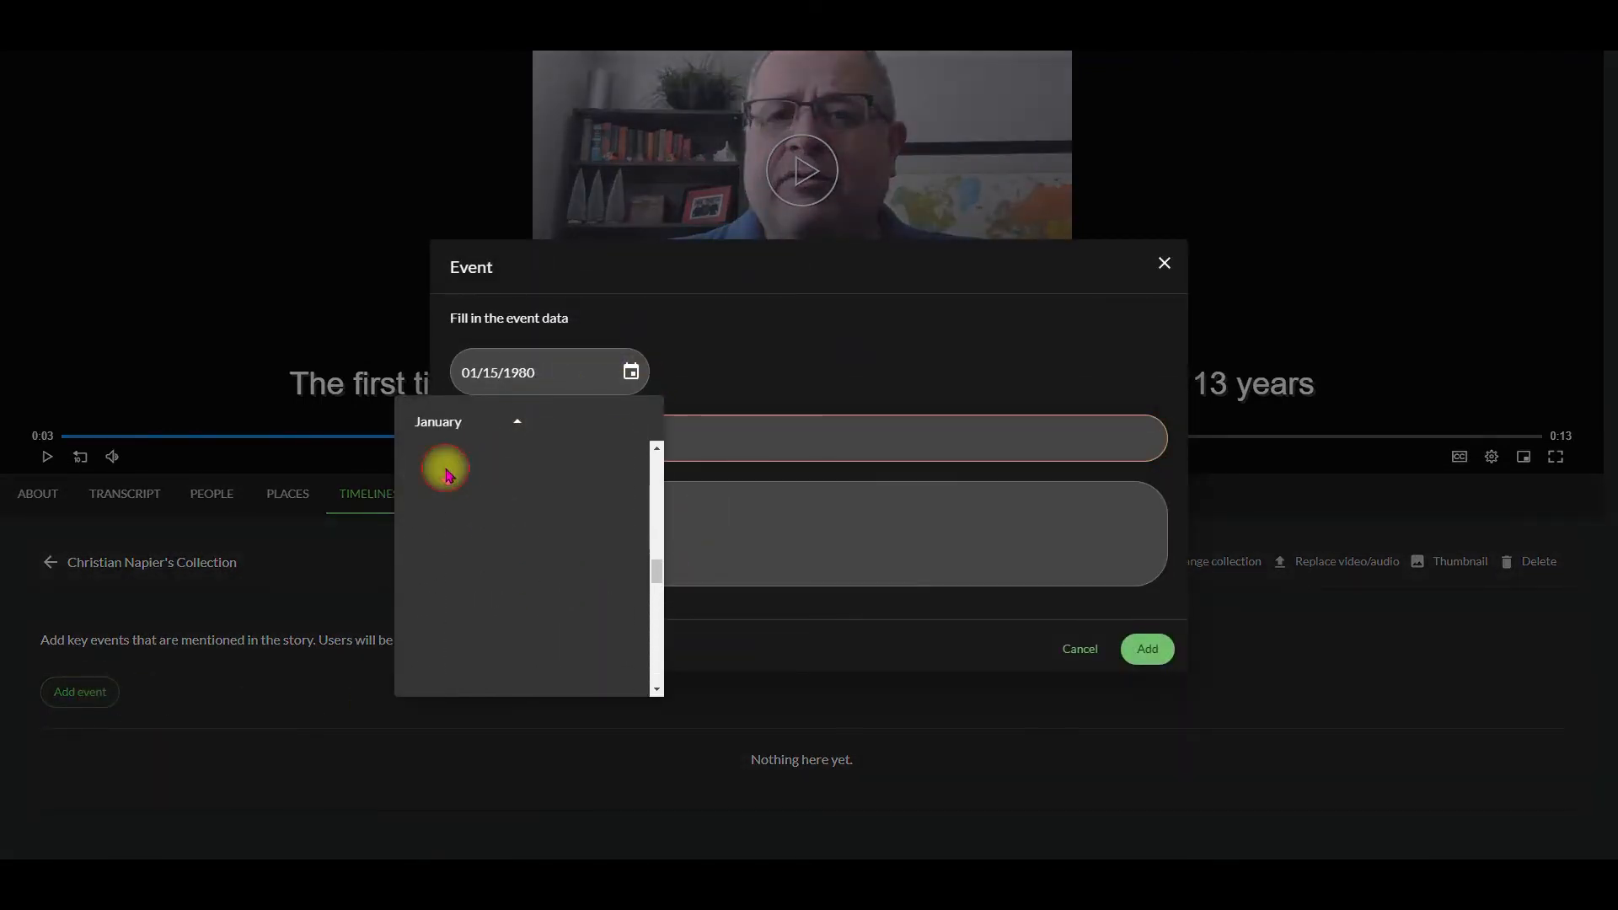
{"action": "left_click", "coordinate": [636, 419]}
{"action": "left_click", "coordinate": [636, 419]}
{"action": "left_click", "coordinate": [636, 419]}
{"action": "left_click", "coordinate": [636, 419]}
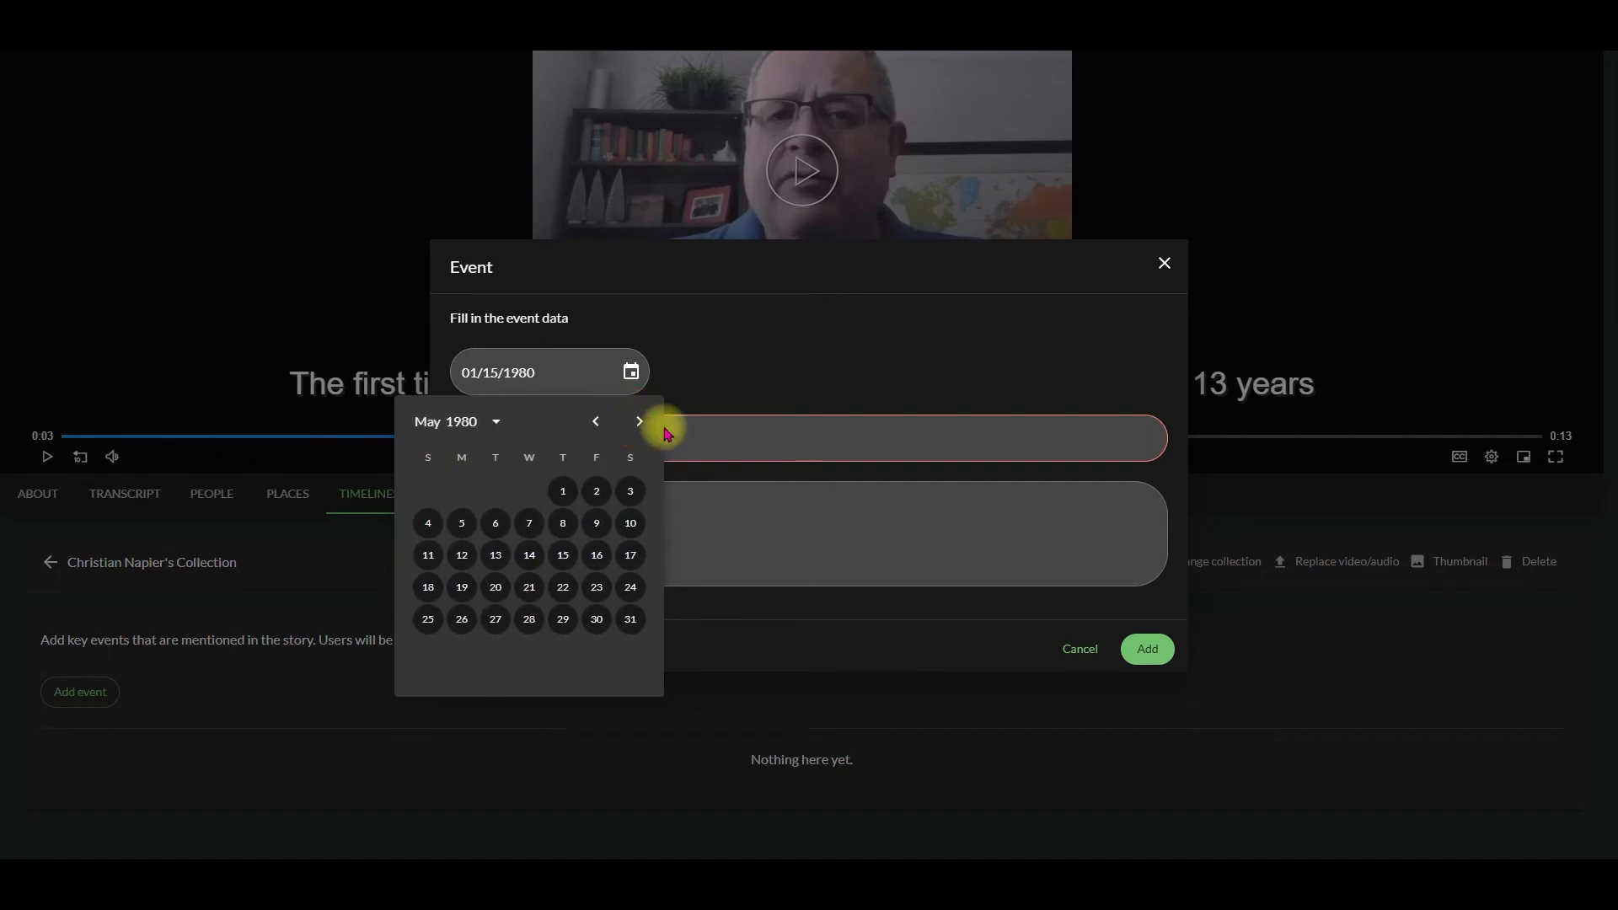
{"action": "left_click", "coordinate": [637, 420]}
{"action": "left_click", "coordinate": [467, 522]}
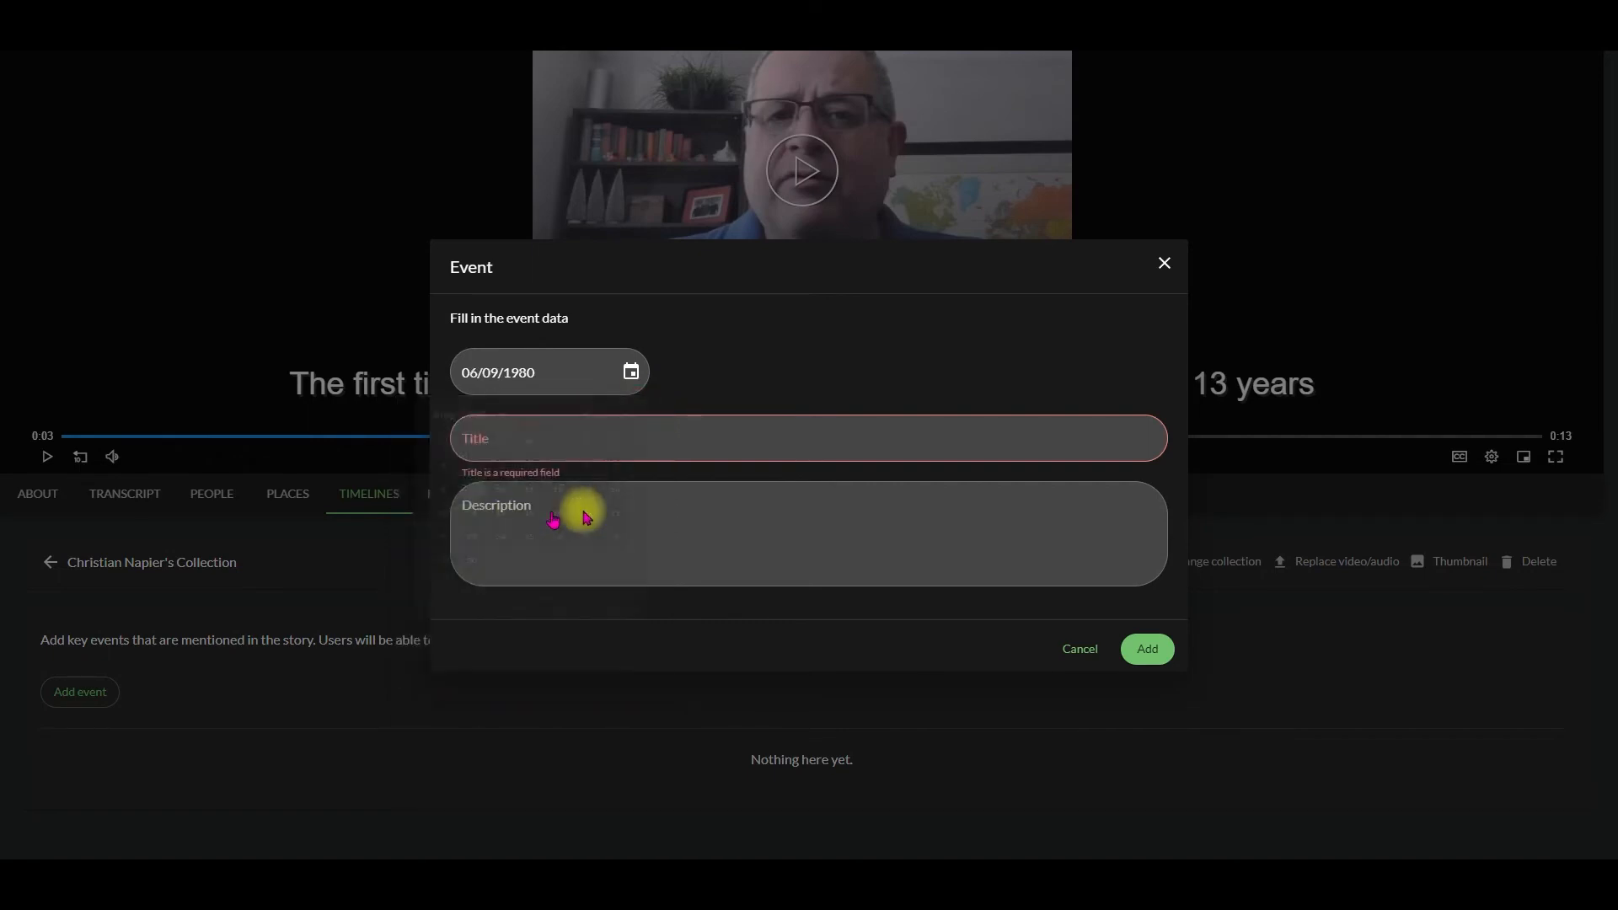
Step: Title the event "Gazebo construction started" and add it to the story's timeline
{"action": "left_click", "coordinate": [694, 438]}
{"action": "type", "text": "Gazebo construction started"}
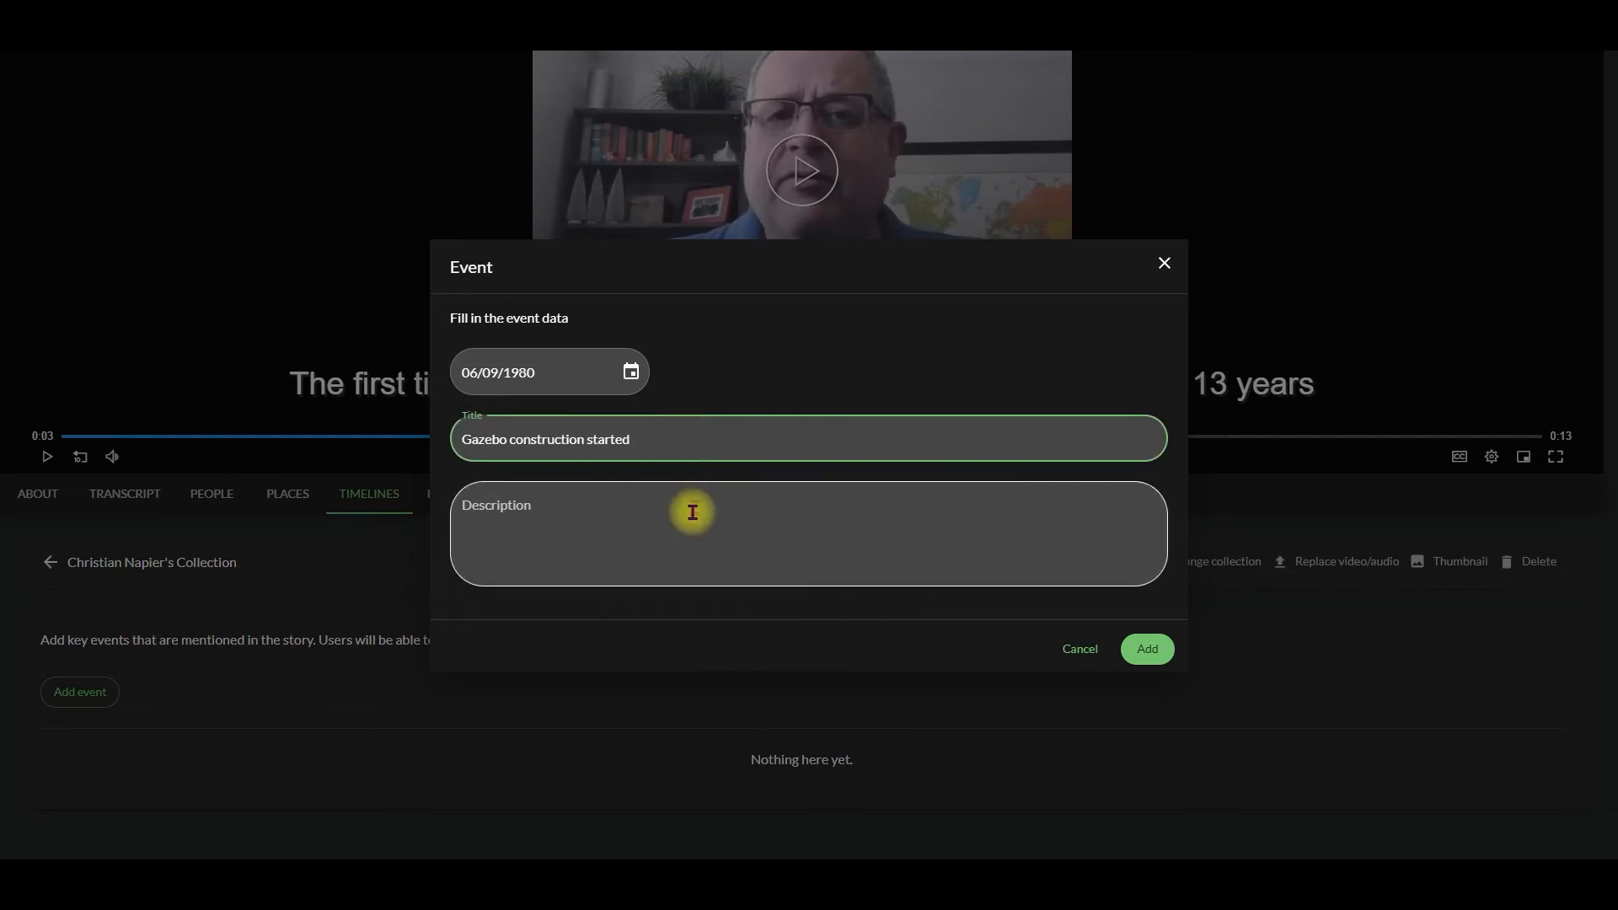
{"action": "left_click", "coordinate": [1163, 651]}
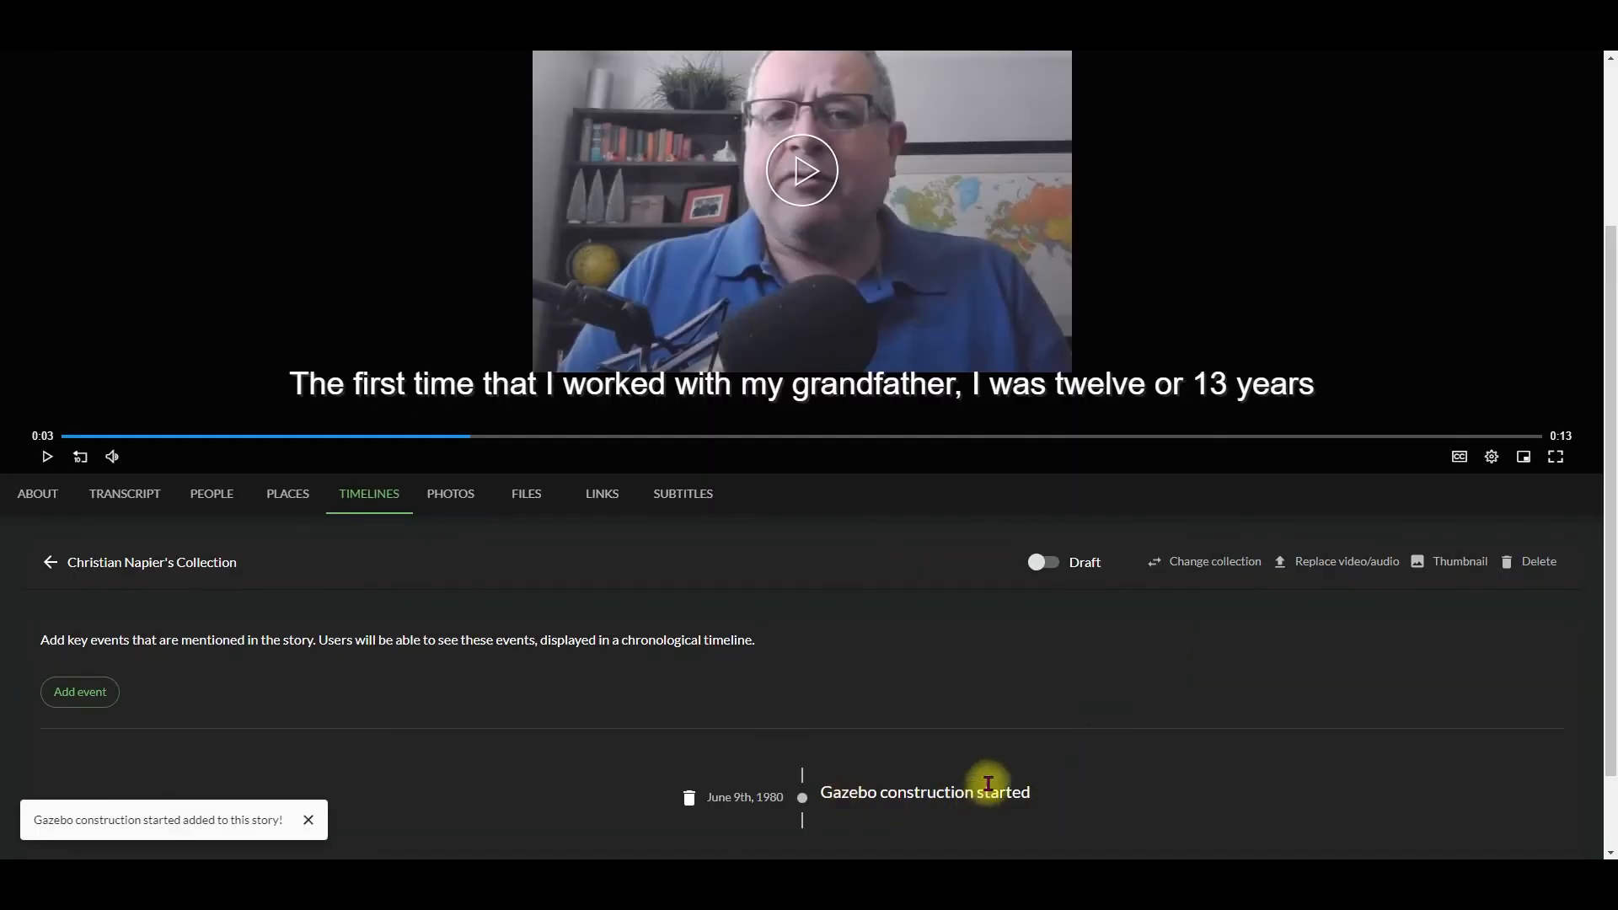
Step: Start a second timeline event and set its date to 06/25/1980
{"action": "left_click", "coordinate": [108, 692]}
{"action": "left_click", "coordinate": [560, 371]}
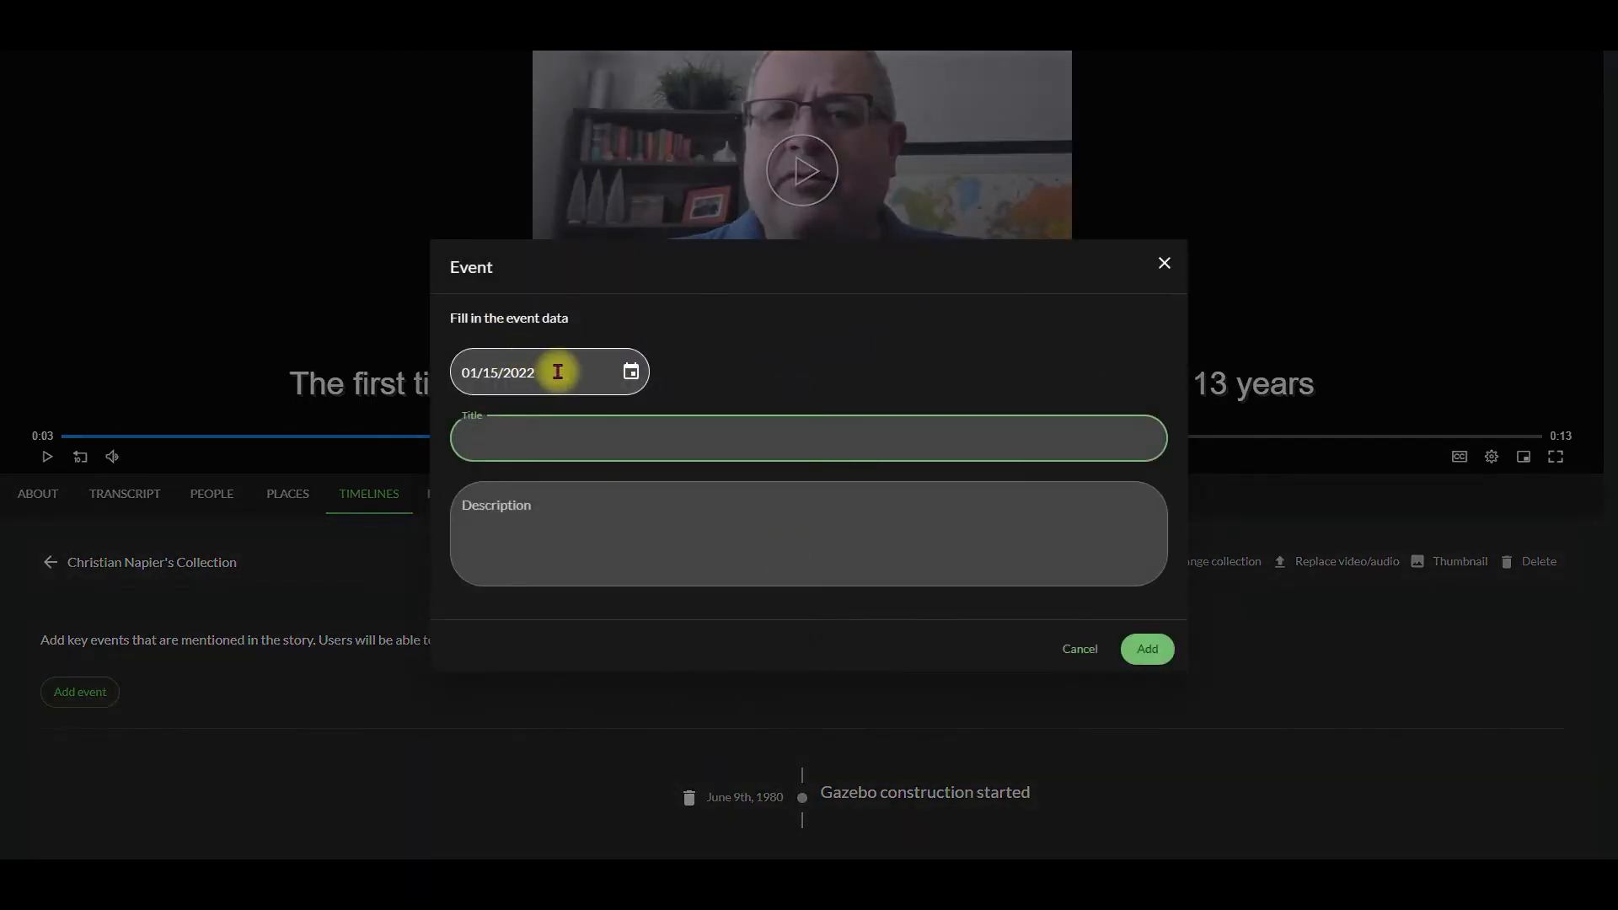
{"action": "left_click", "coordinate": [630, 372]}
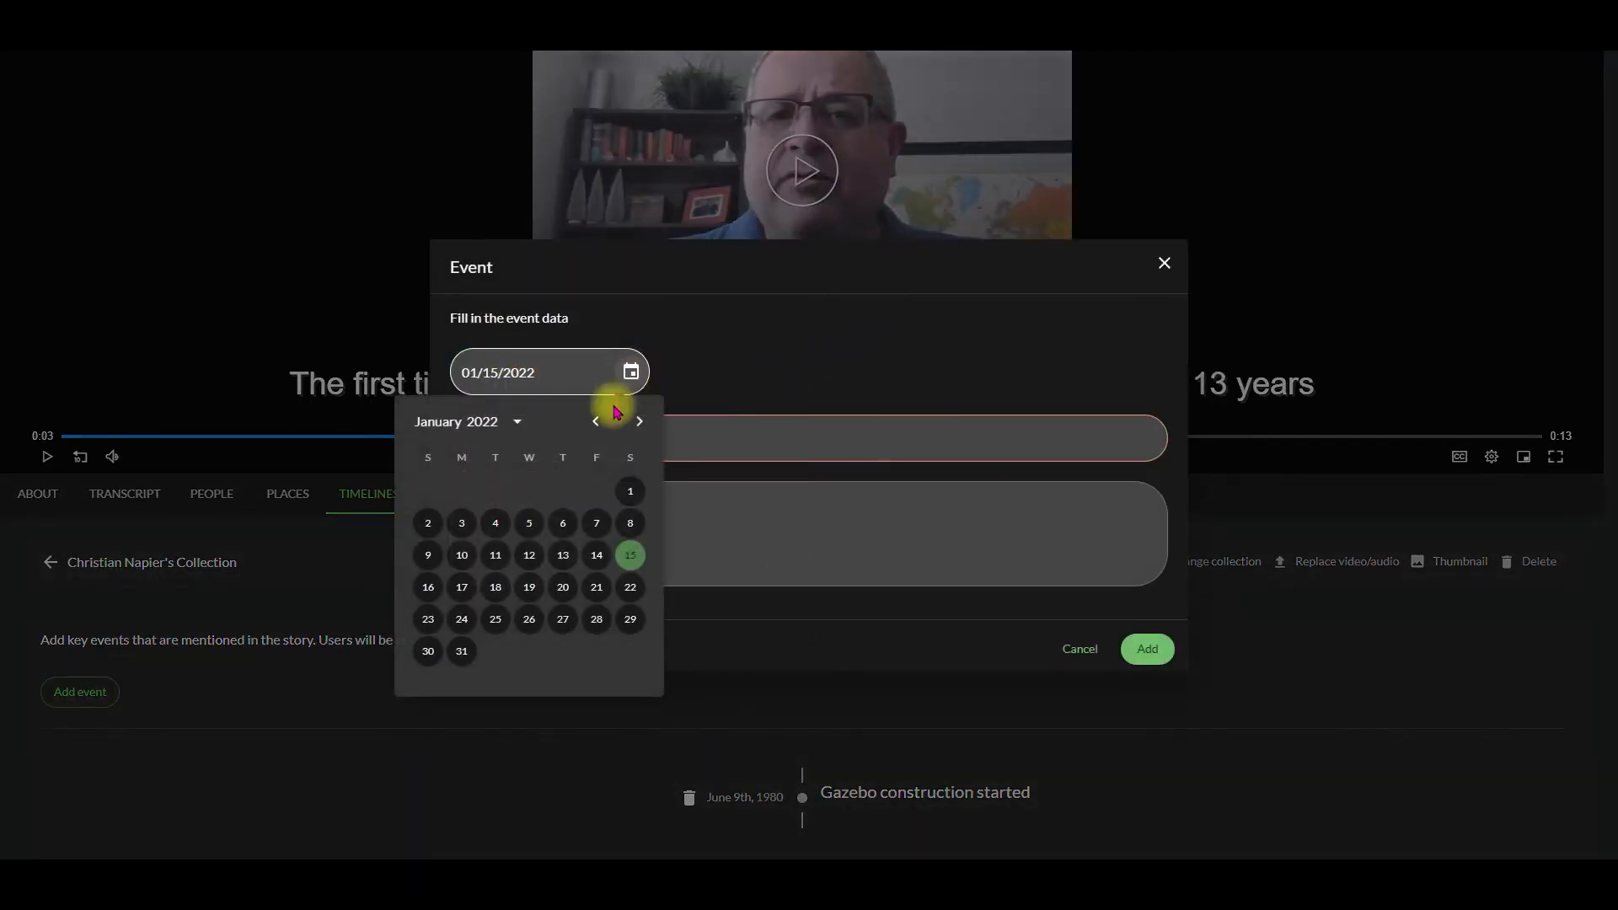
{"action": "left_click", "coordinate": [510, 422]}
{"action": "scroll", "coordinate": [485, 520], "scroll_direction": "up", "scroll_amount": 3}
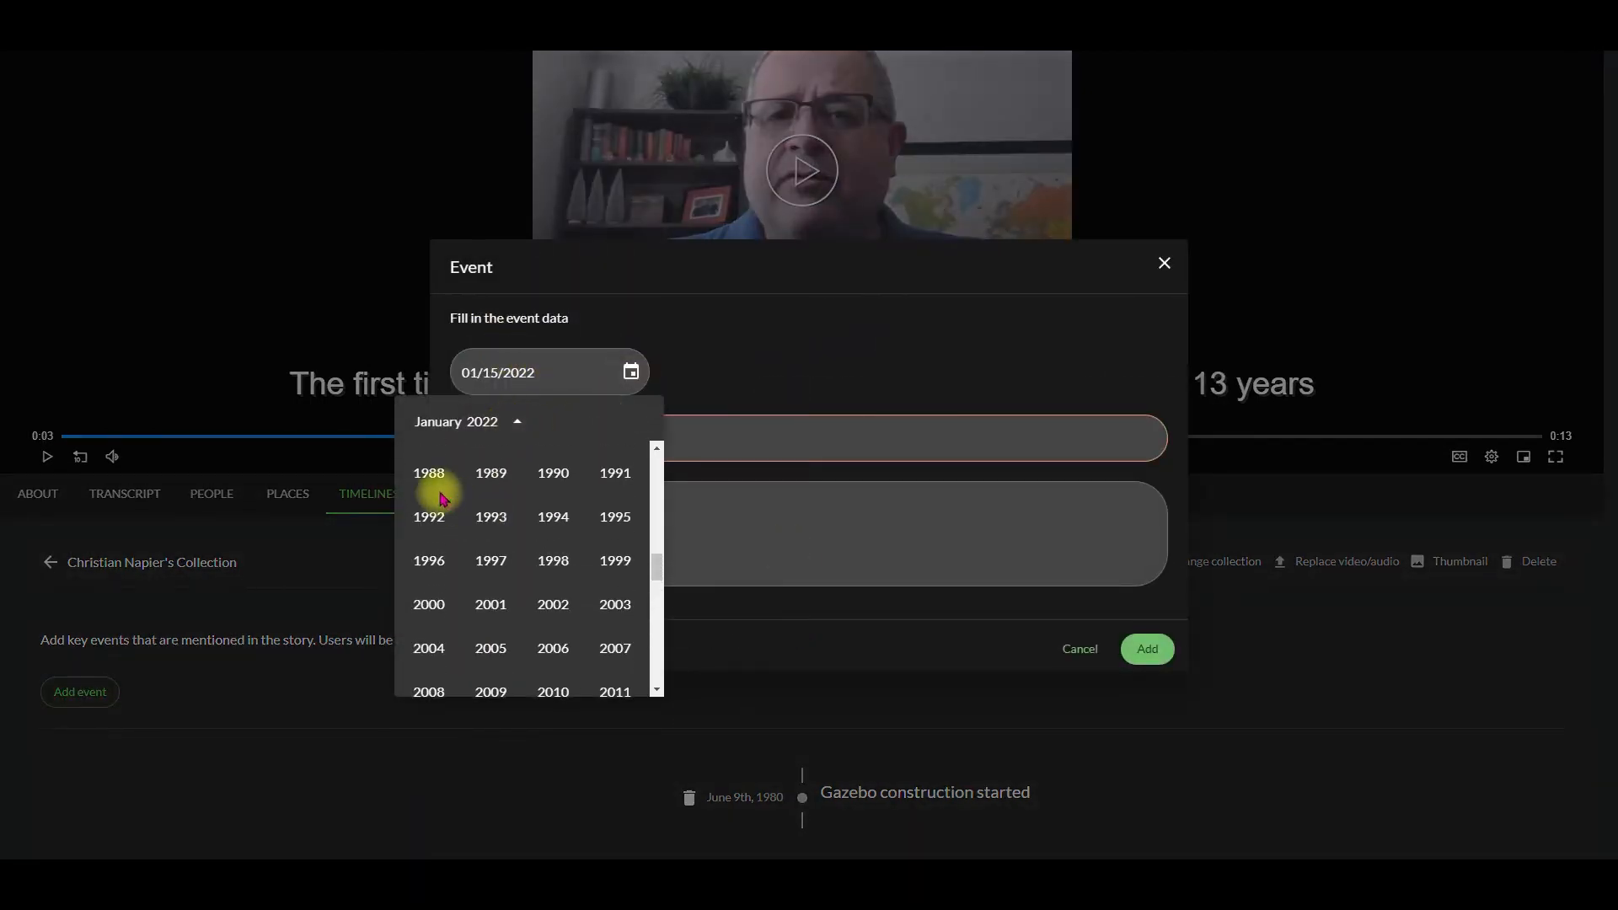
{"action": "scroll", "coordinate": [433, 481], "scroll_direction": "up", "scroll_amount": 2}
{"action": "left_click", "coordinate": [428, 551]}
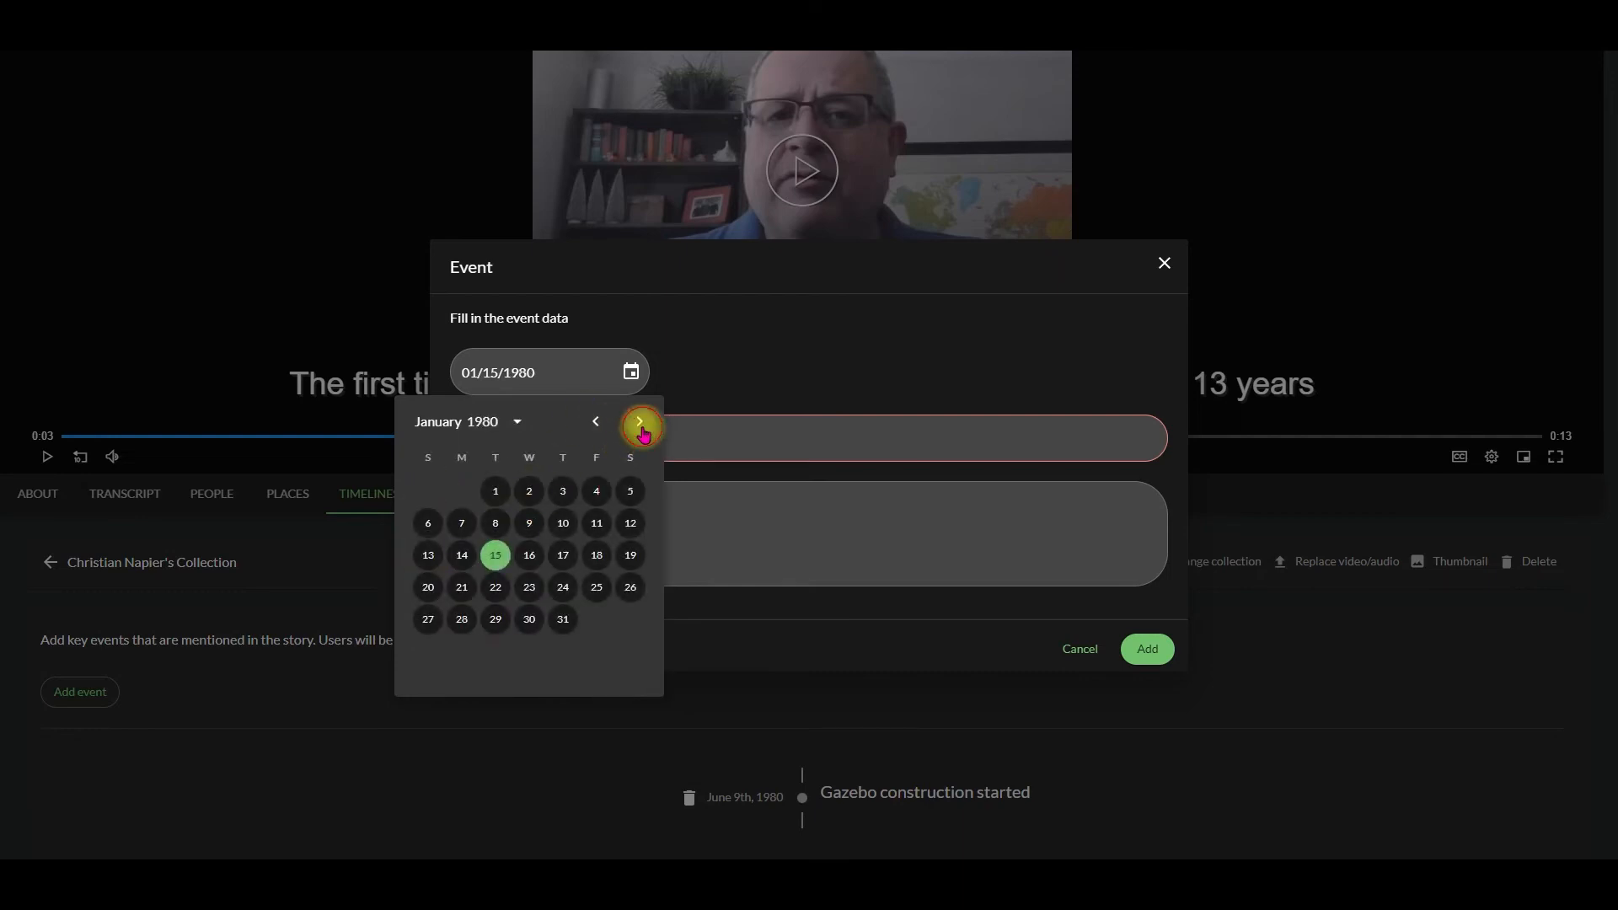
{"action": "left_click", "coordinate": [637, 423]}
{"action": "left_click", "coordinate": [637, 424]}
{"action": "left_click", "coordinate": [637, 424]}
{"action": "left_click", "coordinate": [637, 424]}
{"action": "left_click", "coordinate": [637, 423]}
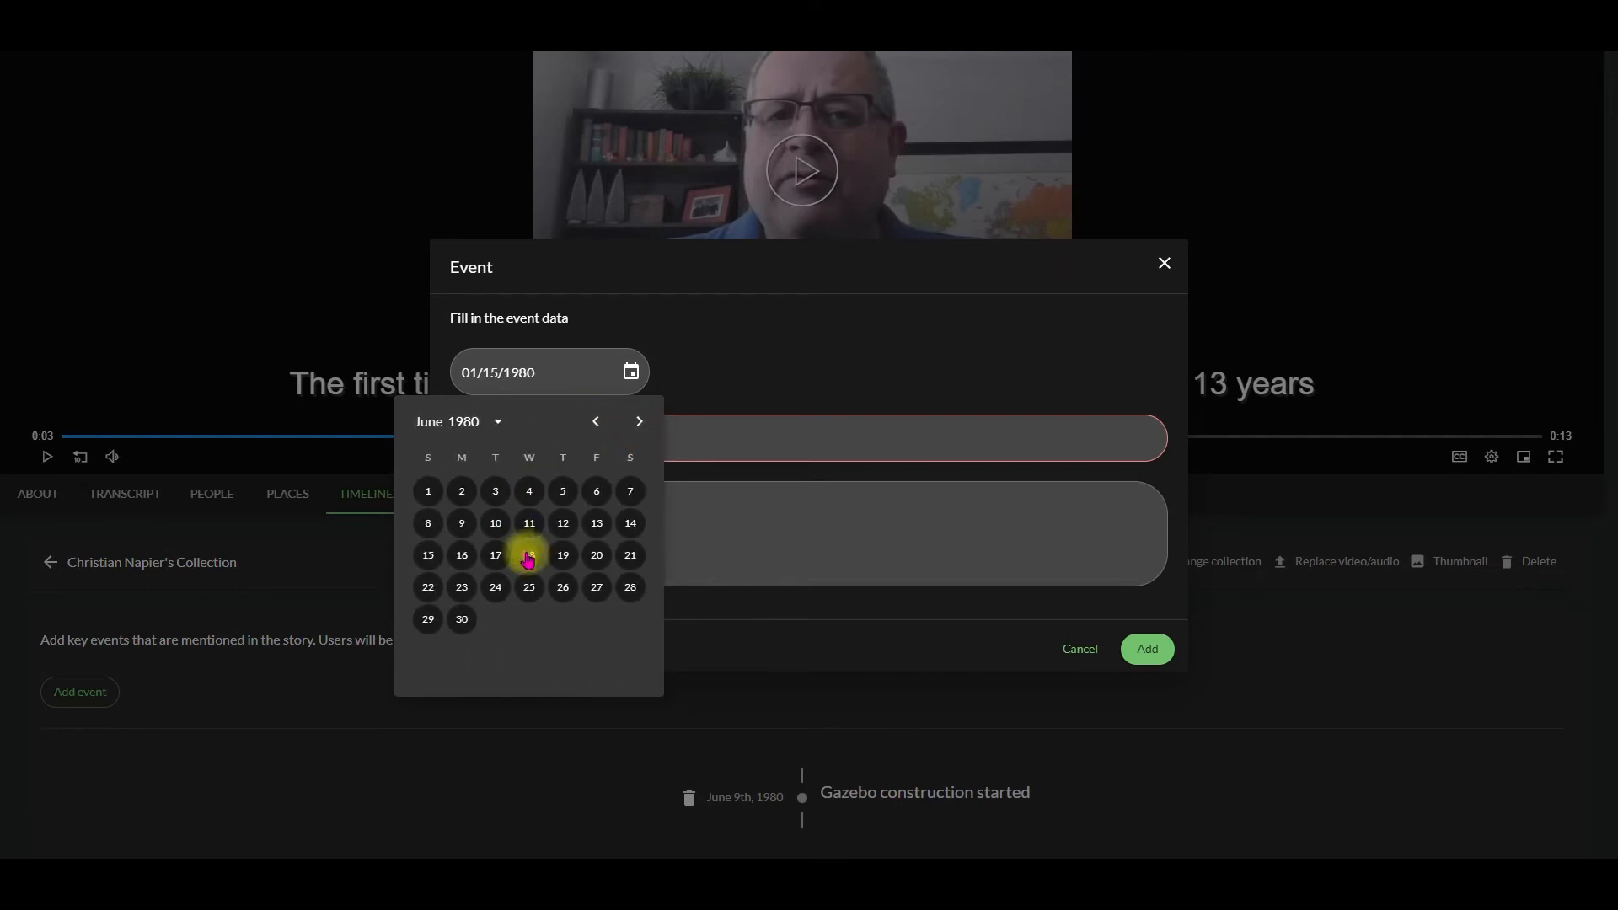
{"action": "left_click", "coordinate": [529, 587]}
Step: Title the second event "Fishing at Vernon Creek" and add it to the timeline
{"action": "left_click", "coordinate": [646, 438]}
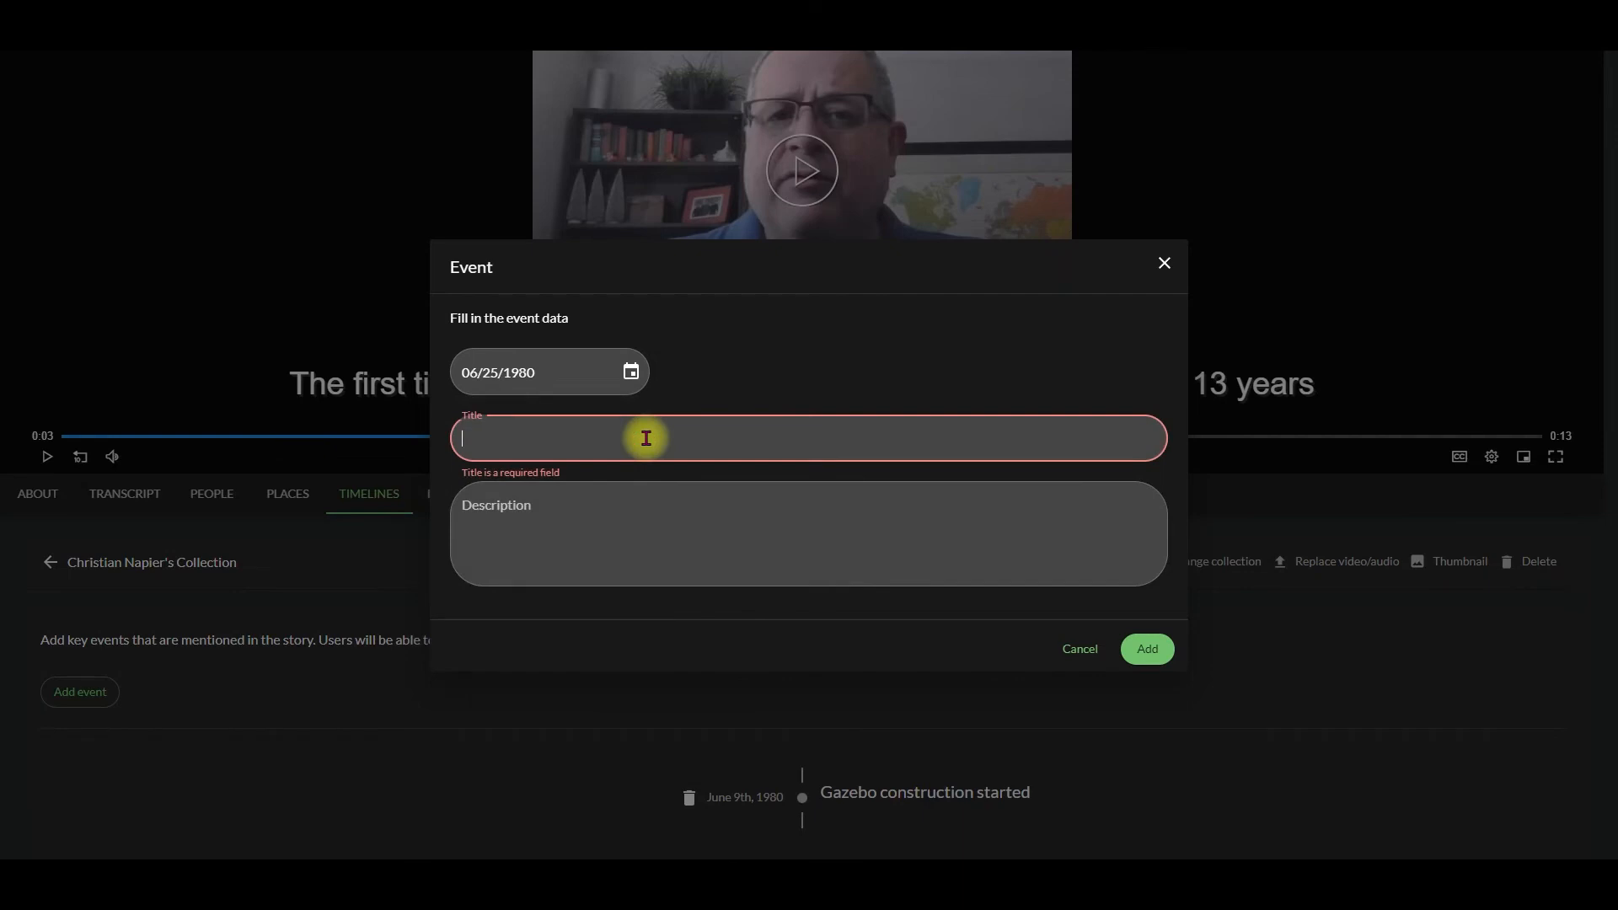
{"action": "type", "text": "Fishing at Vernon Creek"}
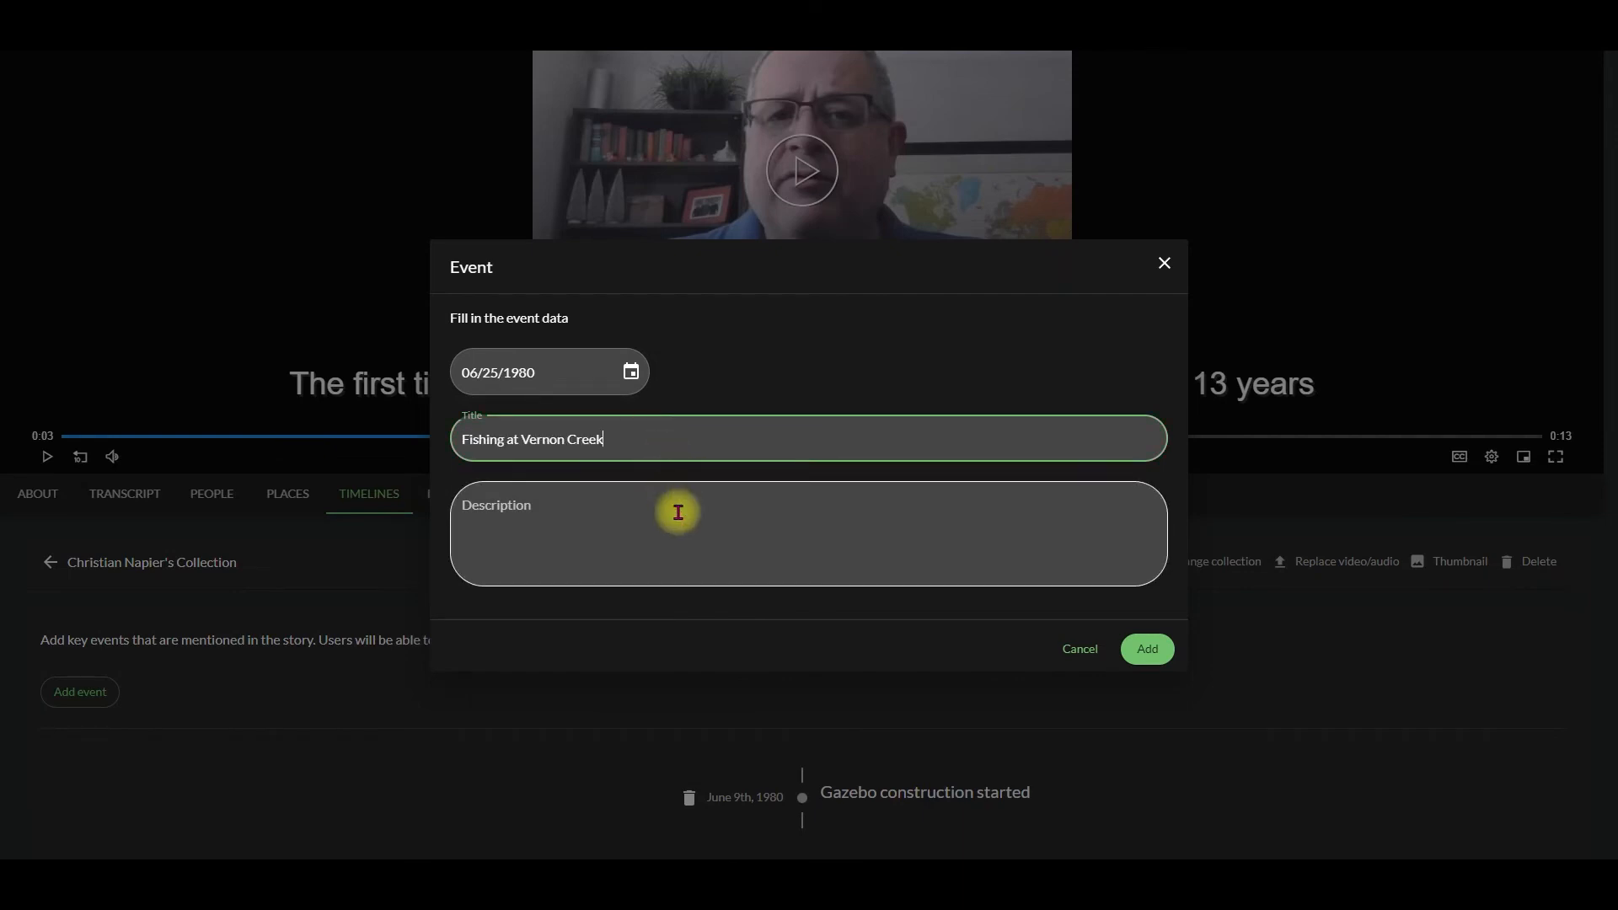
{"action": "left_click", "coordinate": [1125, 653]}
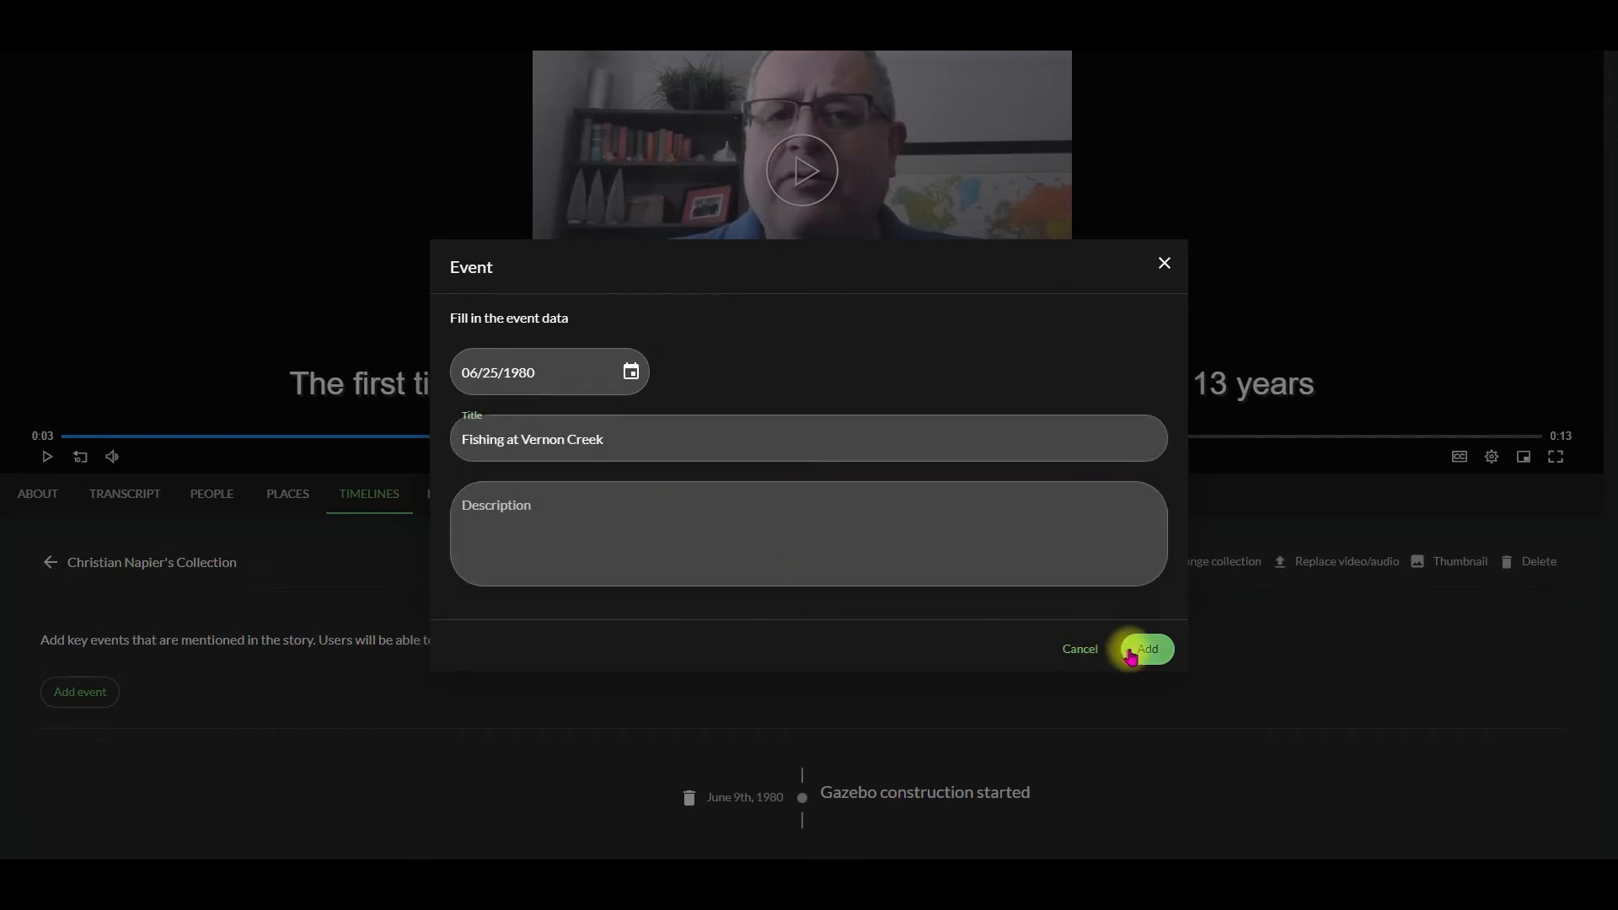
{"action": "scroll", "coordinate": [968, 741], "scroll_direction": "down", "scroll_amount": 2}
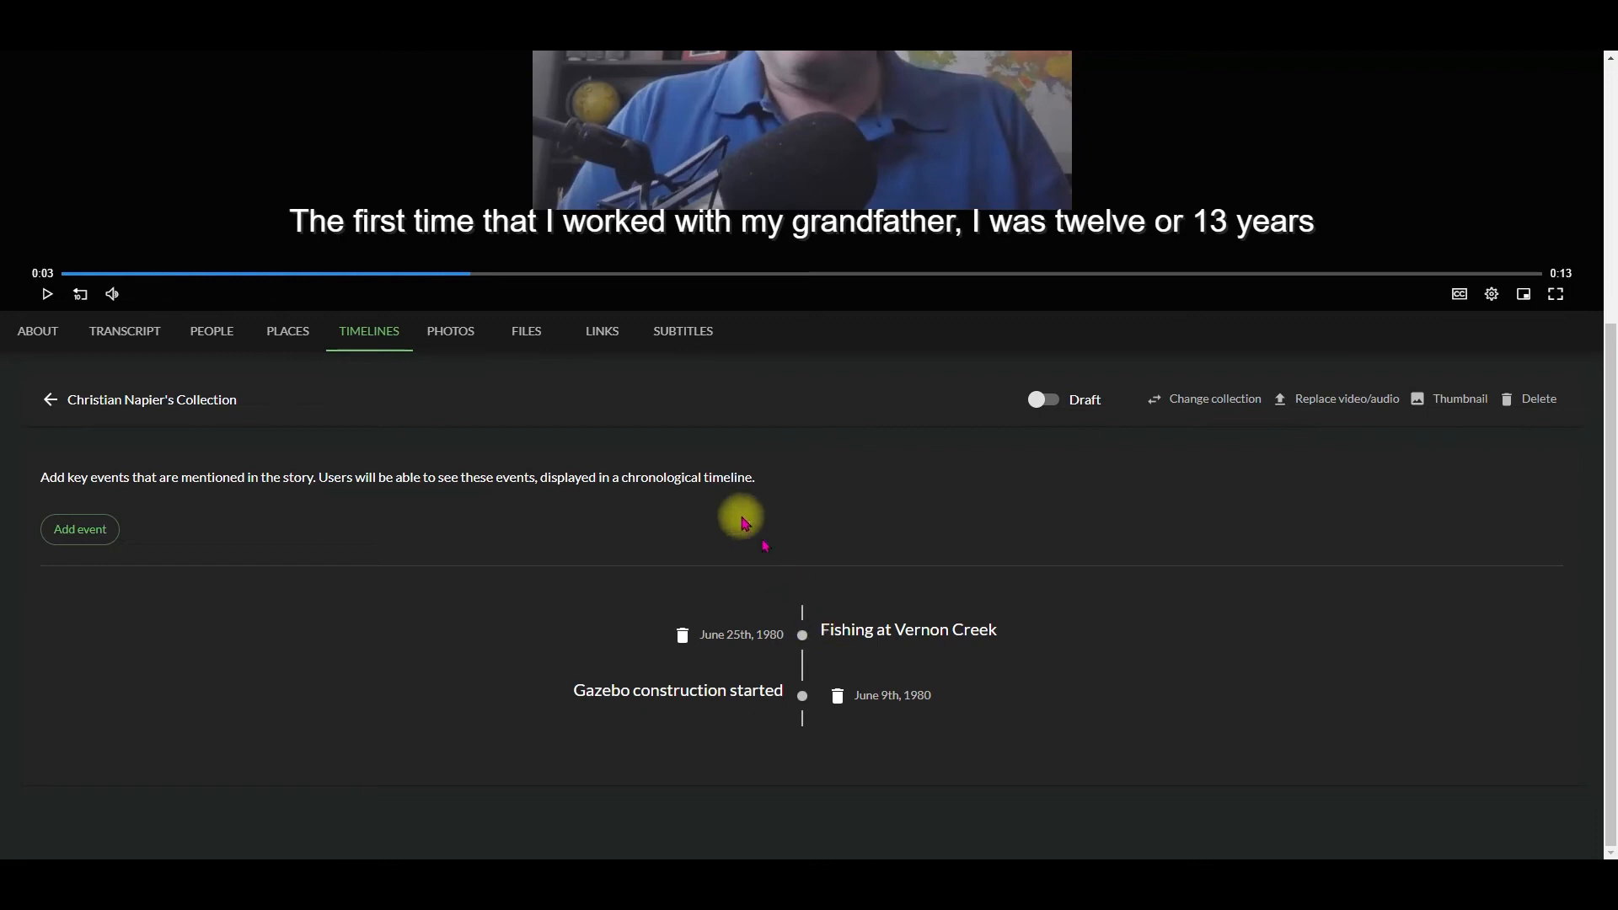
Step: Upload 20220114_192936576_iOS.jpg, 20220114_193020803_iOS.jpg, 20220114_193329670_iOS.jpg and 20220114_193342562_iOS.jpg to the story's photo gallery
{"action": "left_click", "coordinate": [438, 332]}
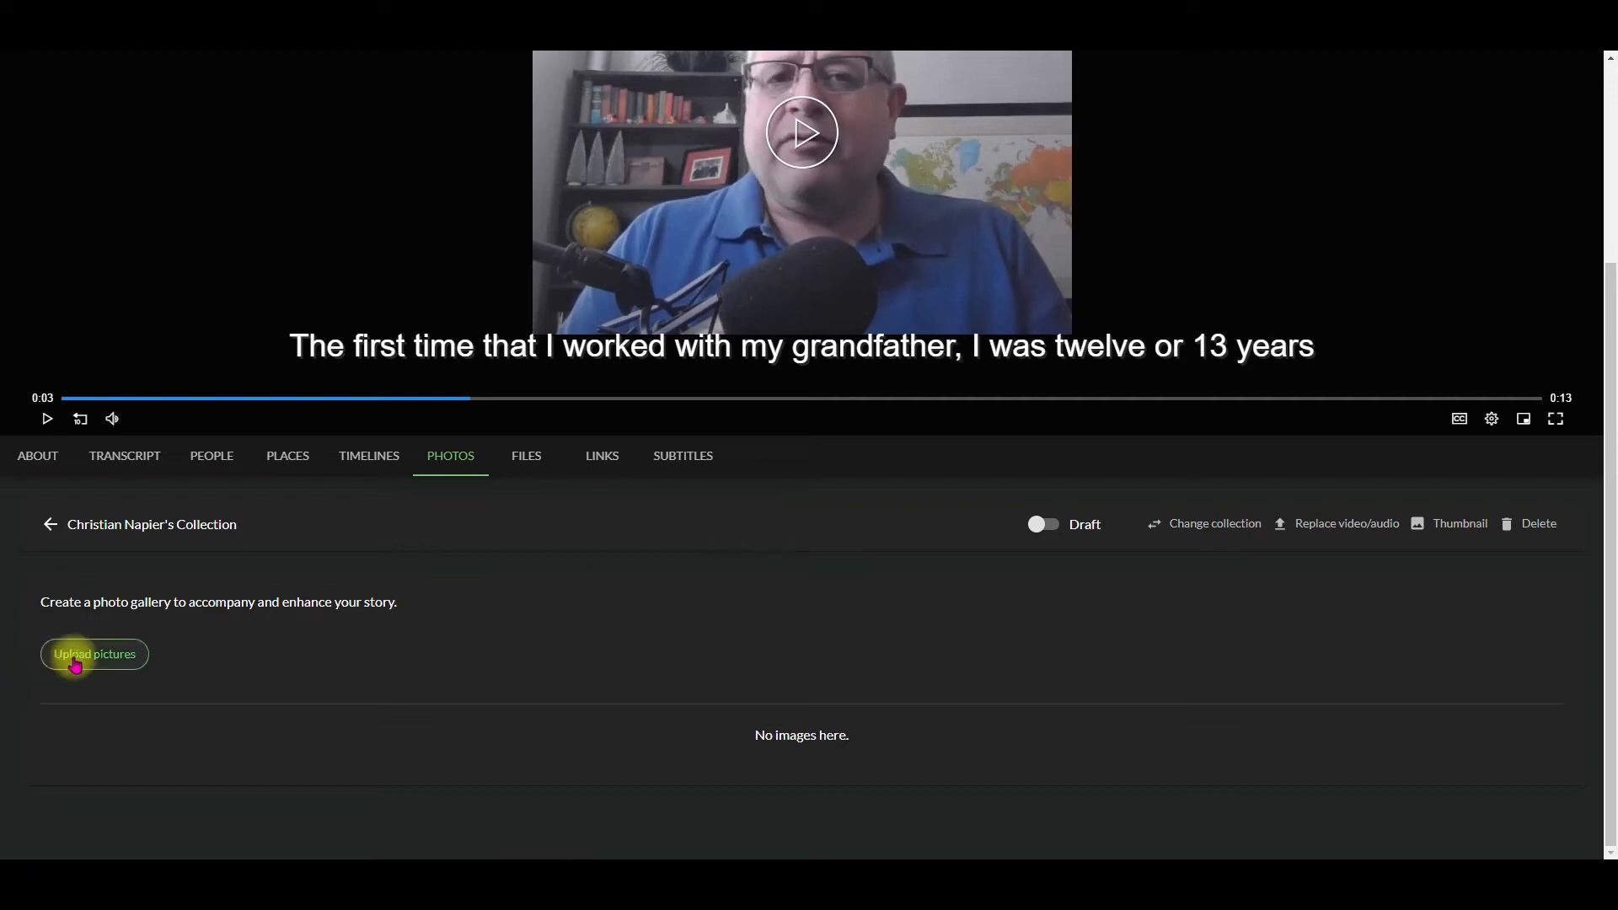
{"action": "left_click", "coordinate": [82, 654]}
{"action": "left_click", "coordinate": [664, 770]}
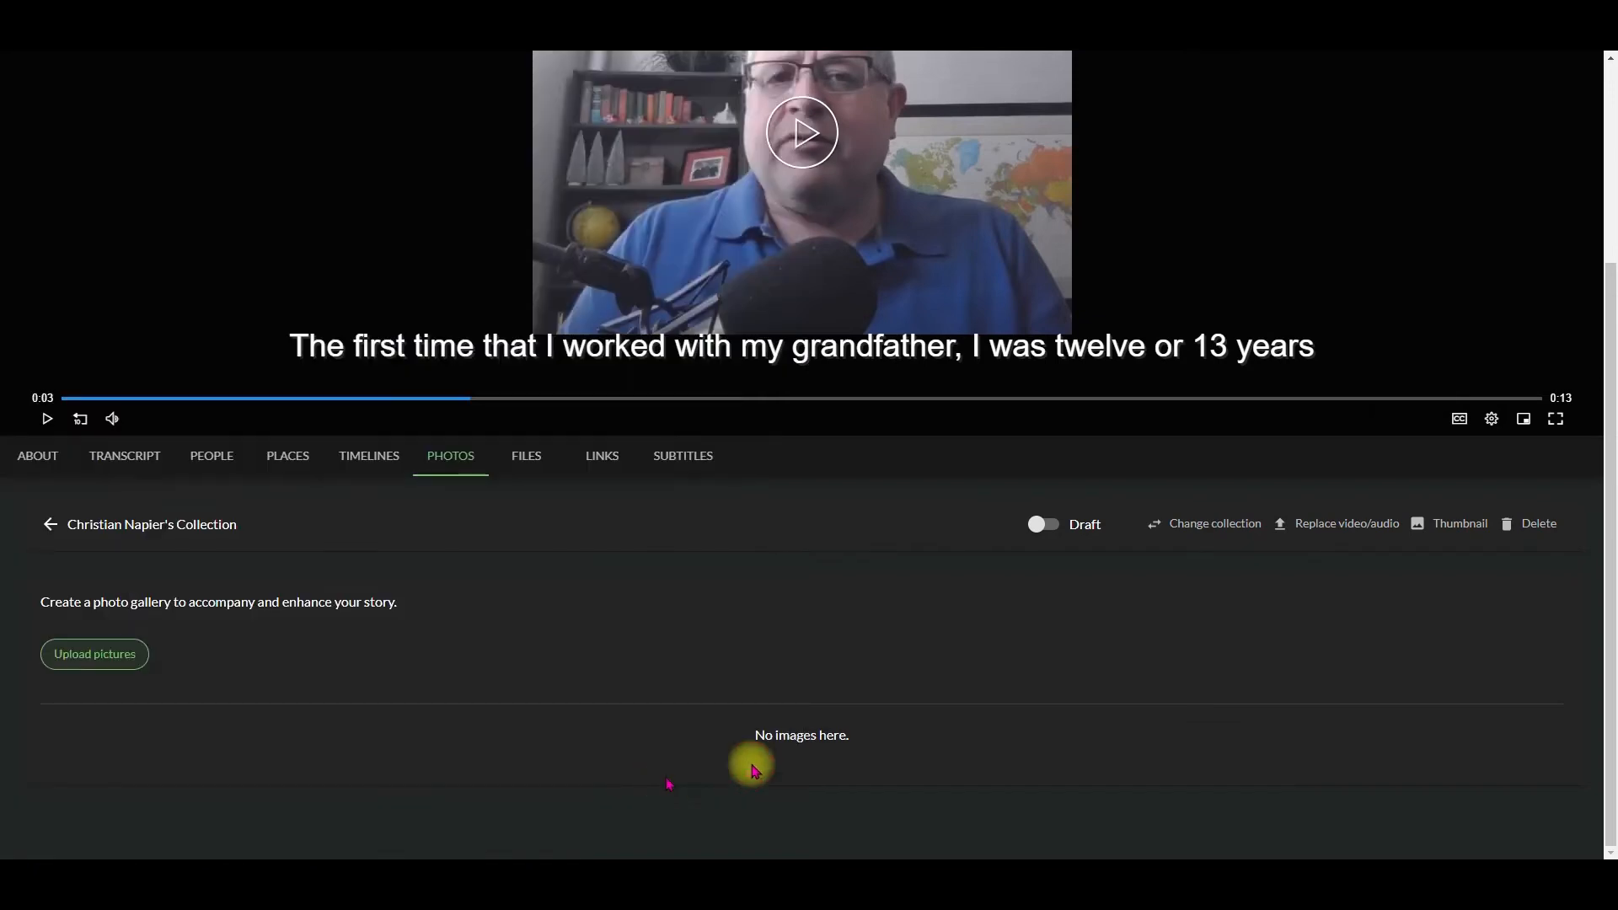
{"action": "scroll", "coordinate": [1317, 726], "scroll_direction": "down", "scroll_amount": 3}
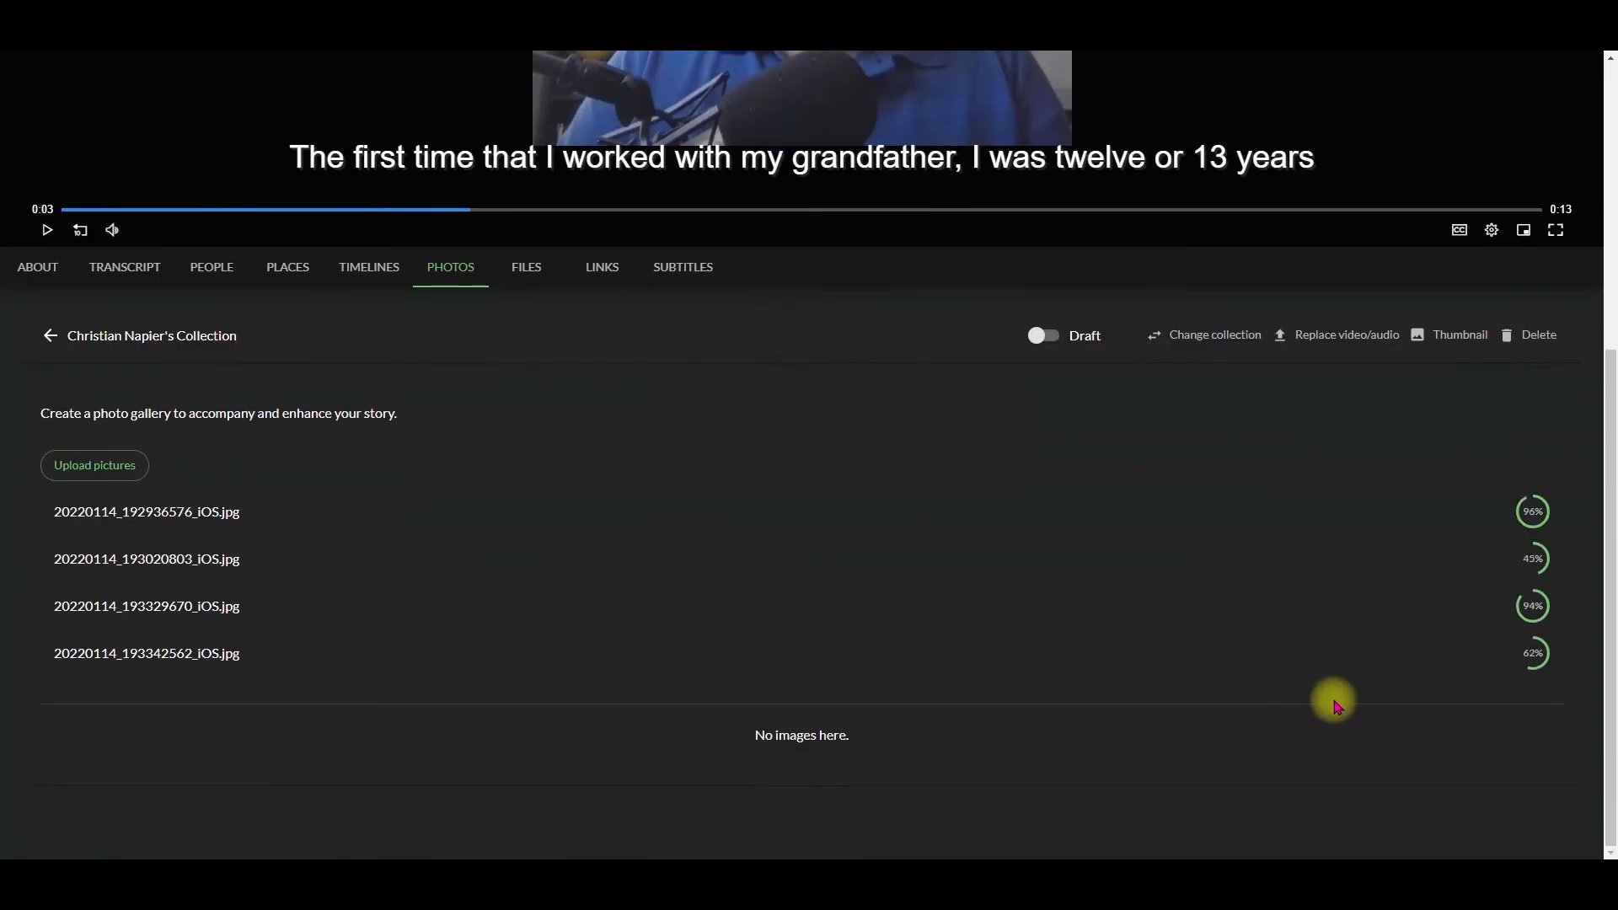
{"action": "scroll", "coordinate": [1334, 699], "scroll_direction": "up", "scroll_amount": 1}
{"action": "scroll", "coordinate": [1184, 694], "scroll_direction": "down", "scroll_amount": 1}
{"action": "scroll", "coordinate": [1095, 691], "scroll_direction": "up", "scroll_amount": 7}
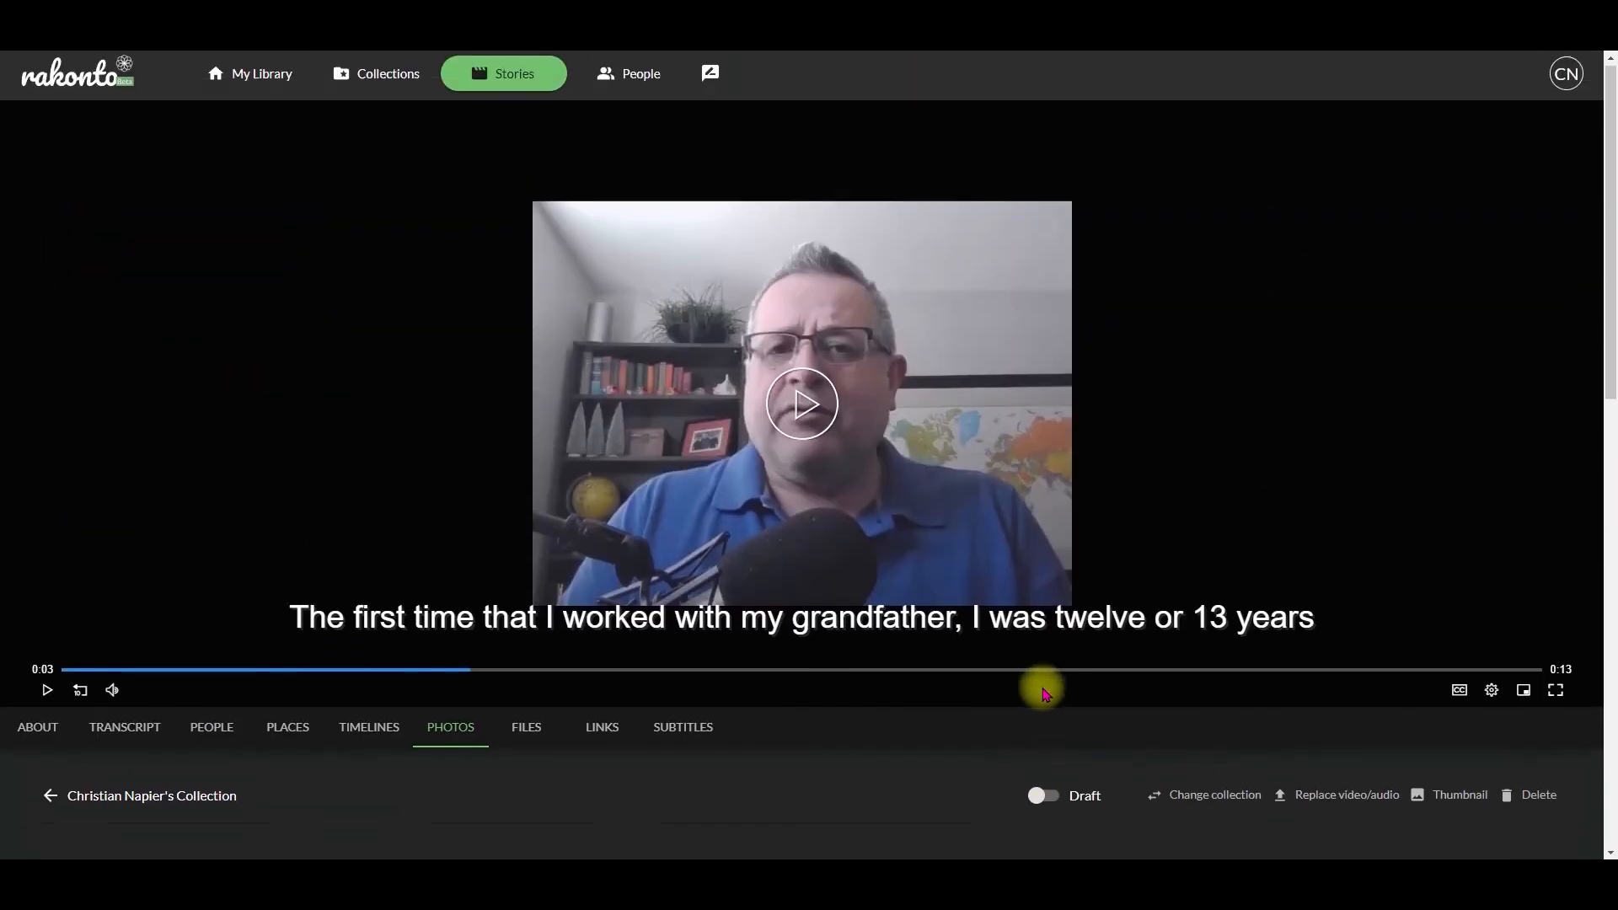
{"action": "scroll", "coordinate": [815, 768], "scroll_direction": "down", "scroll_amount": 6}
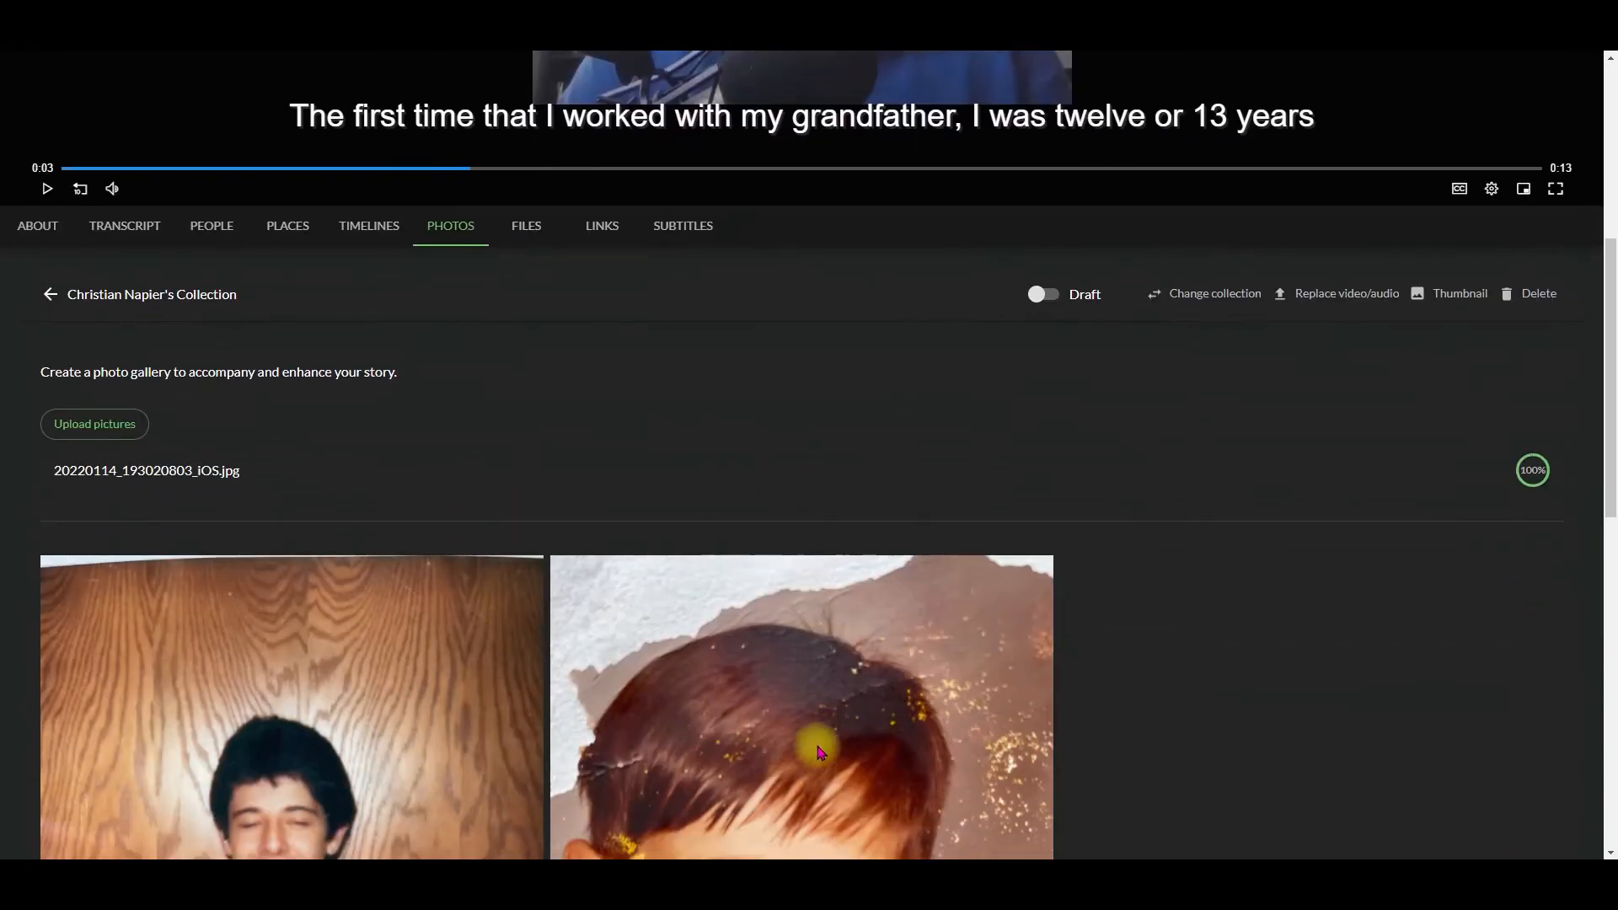
Step: Upload Report Card 3.pdf, Certificate of Award_4.pdf and South Pacific.pdf as supporting files for the story
{"action": "scroll", "coordinate": [817, 763], "scroll_direction": "up", "scroll_amount": 2}
{"action": "left_click", "coordinate": [524, 395]}
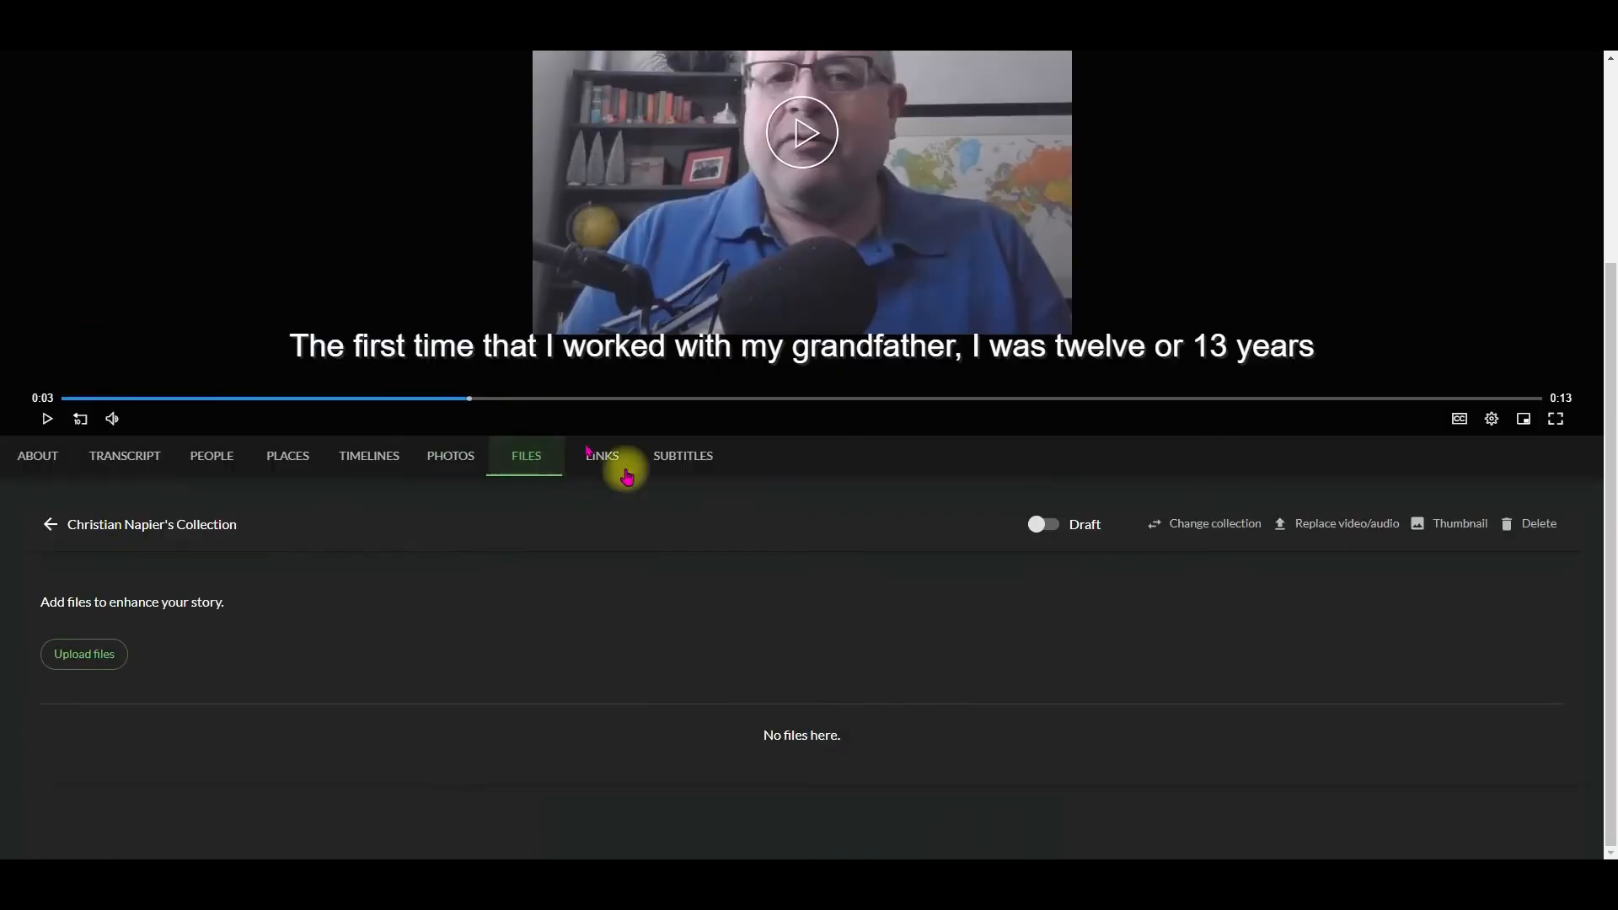
{"action": "left_click", "coordinate": [81, 654]}
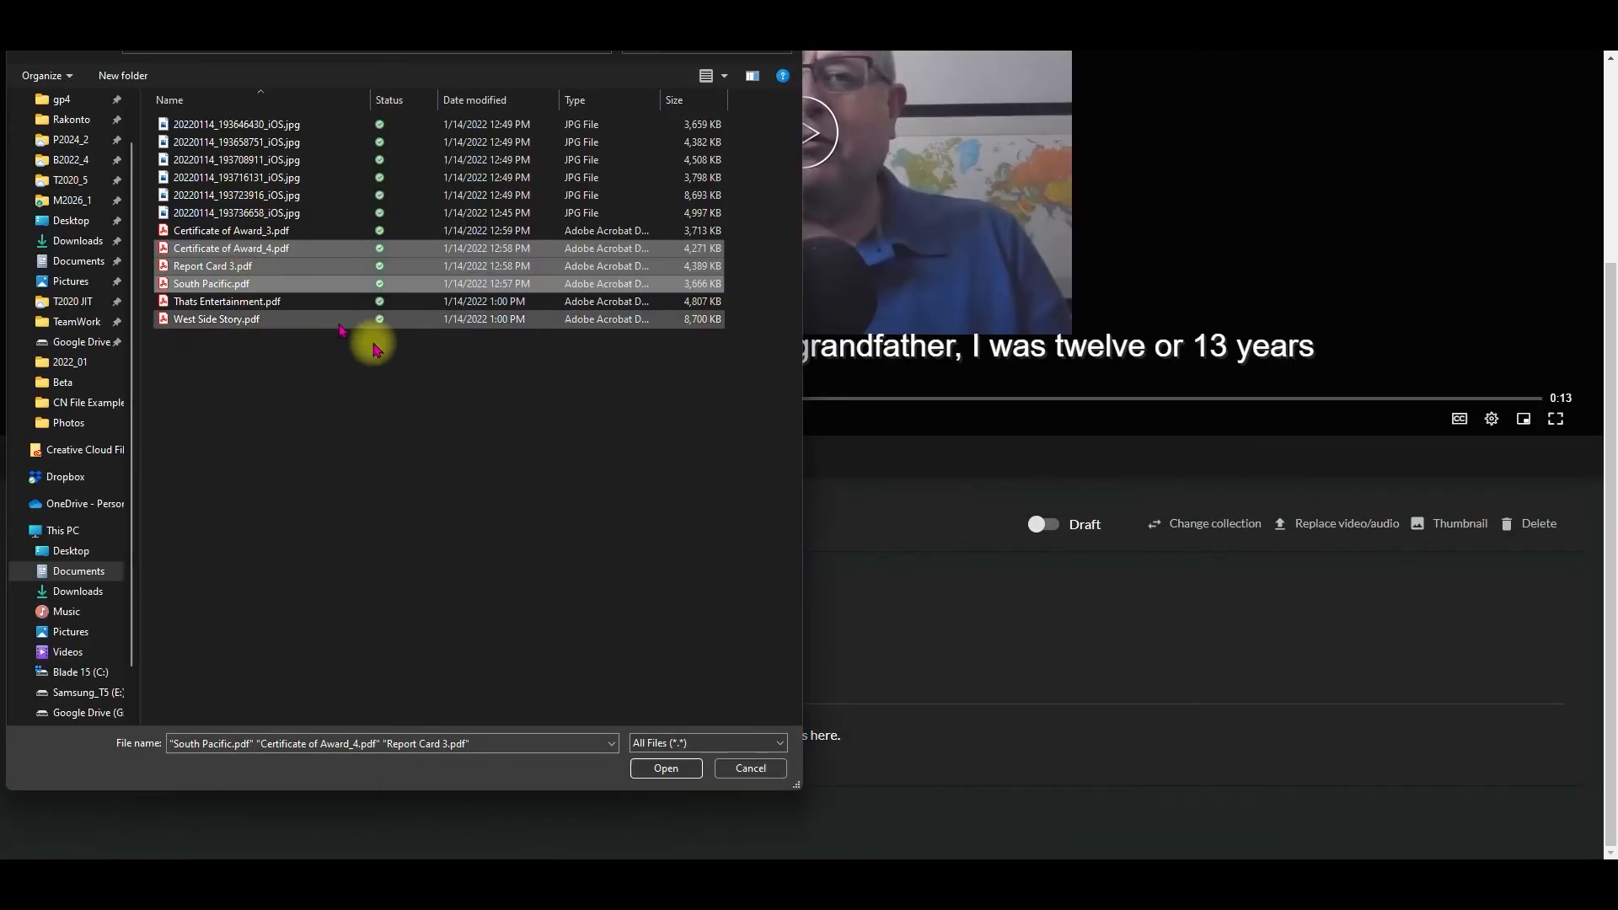
{"action": "left_click", "coordinate": [666, 767]}
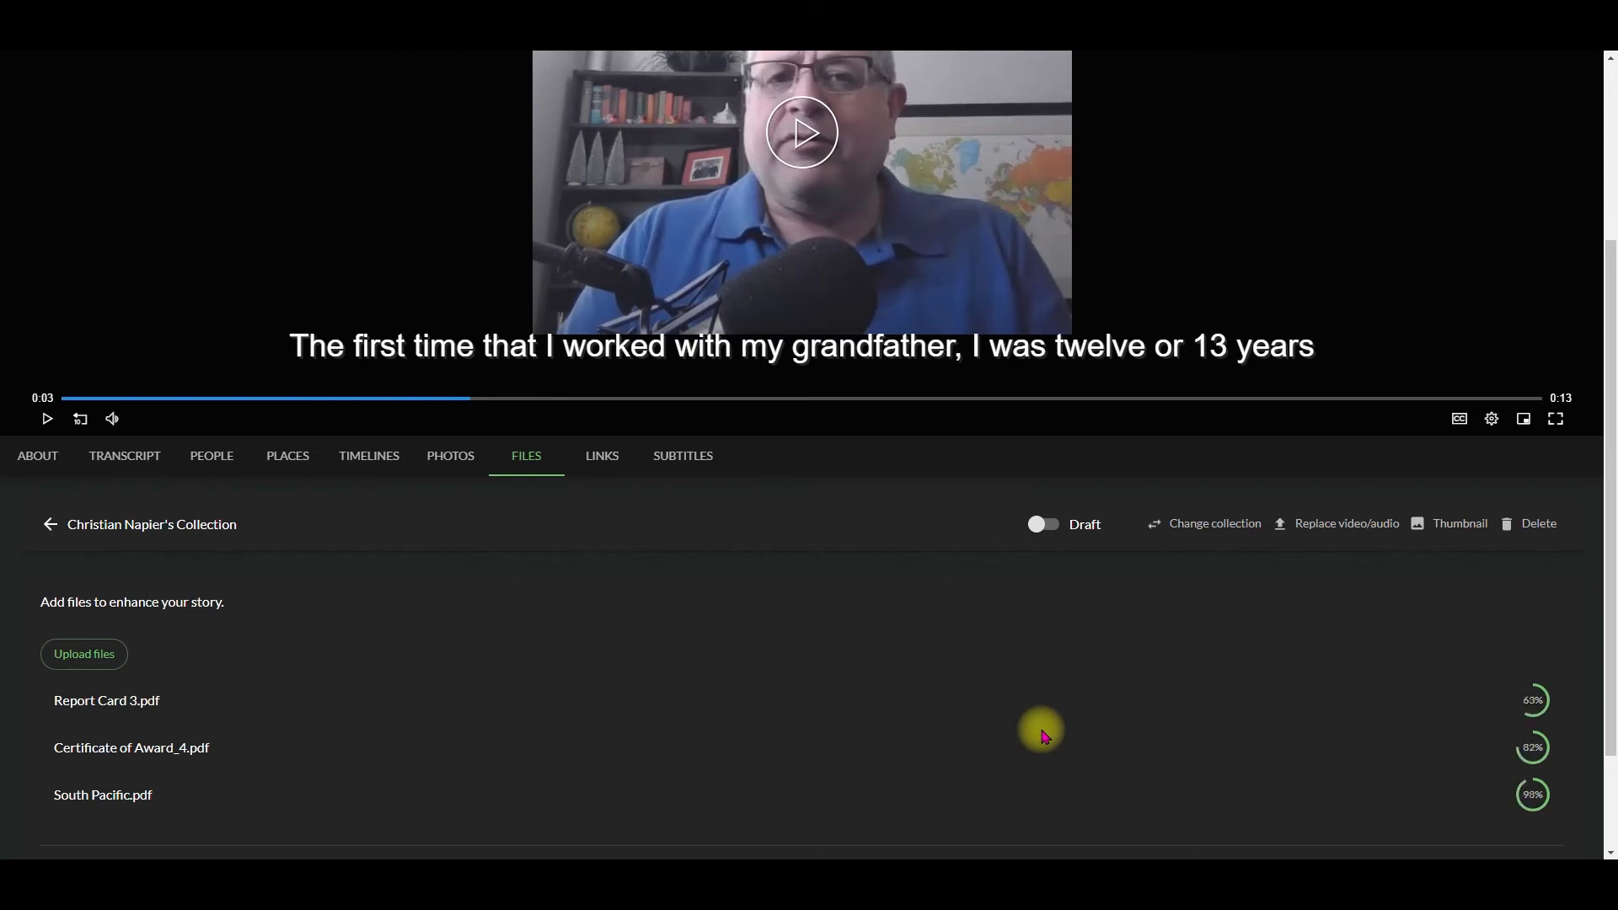
{"action": "scroll", "coordinate": [704, 704], "scroll_direction": "down", "scroll_amount": 3}
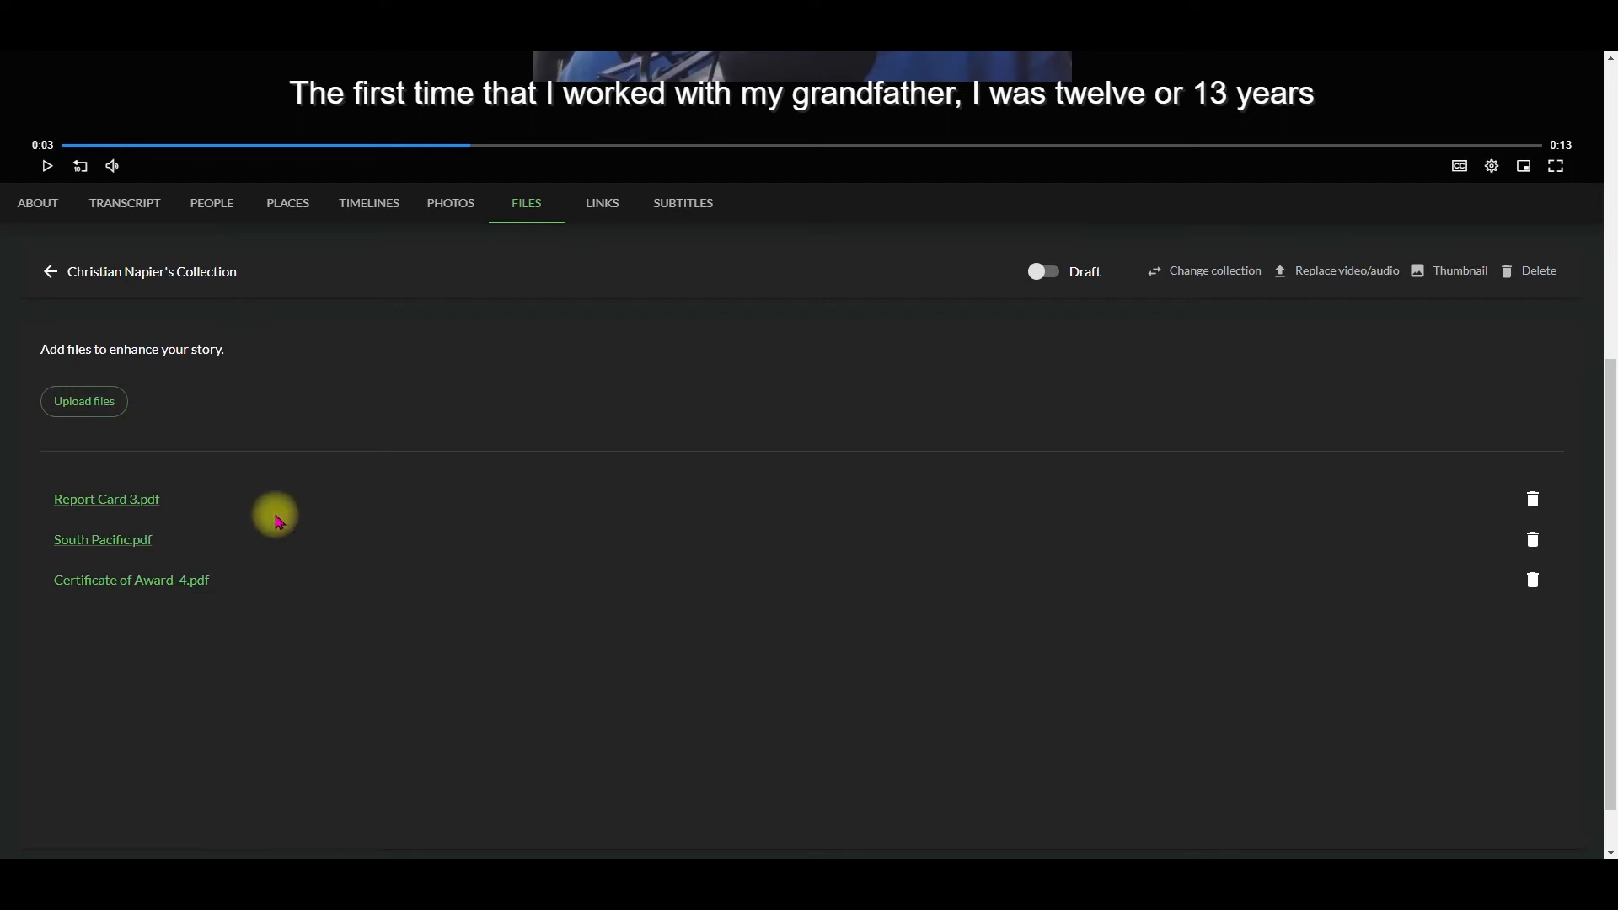
{"action": "scroll", "coordinate": [278, 520], "scroll_direction": "up", "scroll_amount": 4}
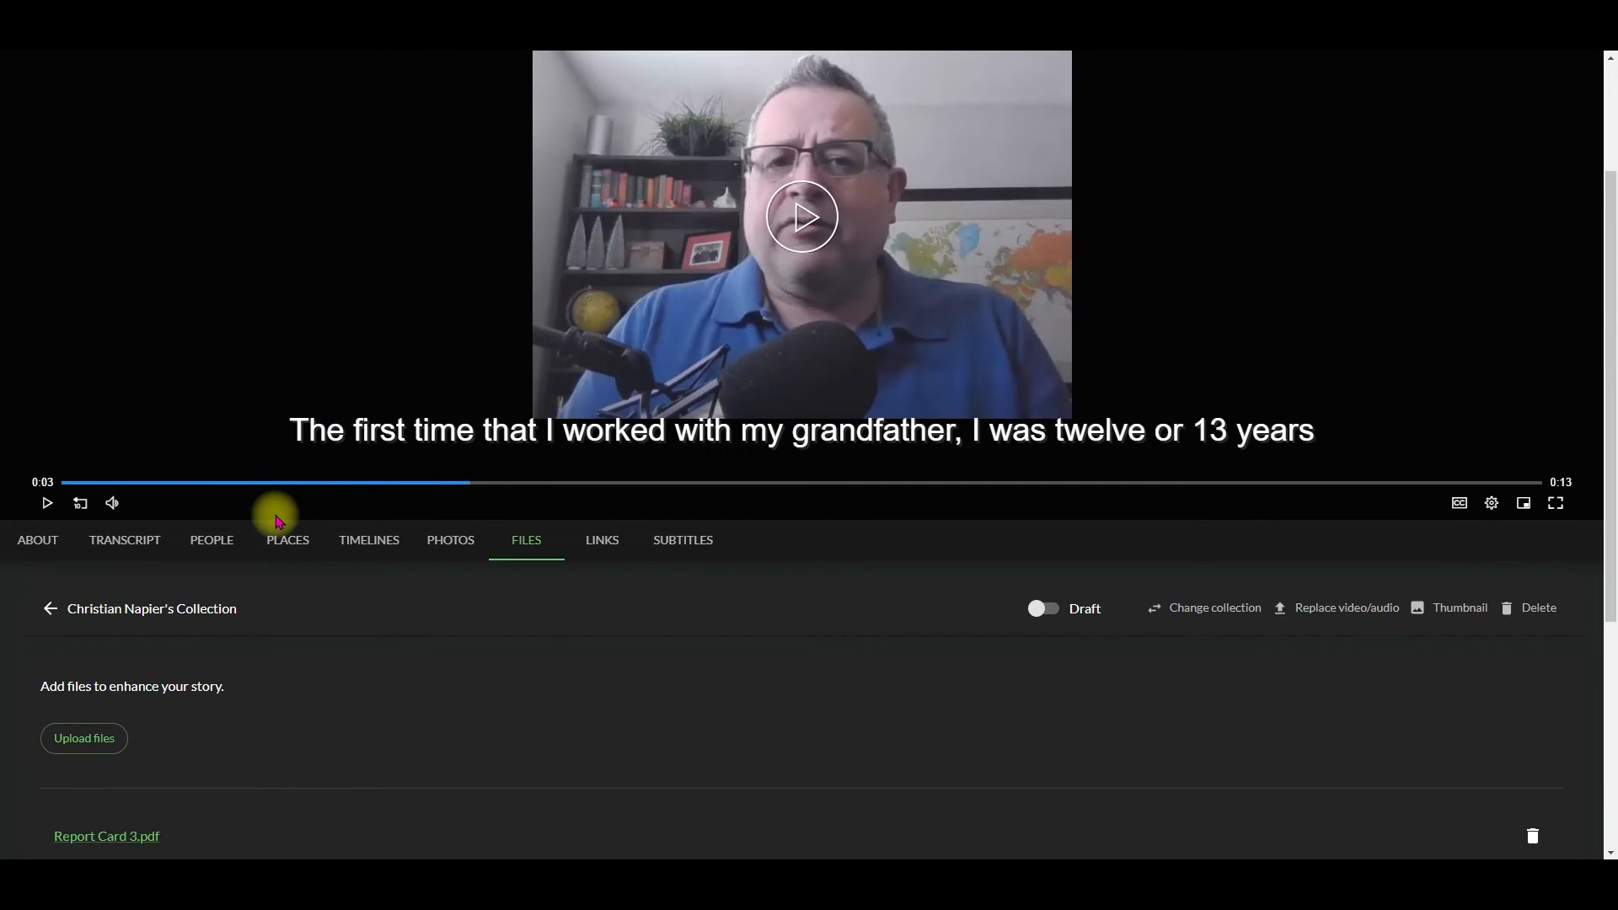
{"action": "scroll", "coordinate": [278, 520], "scroll_direction": "down", "scroll_amount": 3}
{"action": "left_click", "coordinate": [592, 290]}
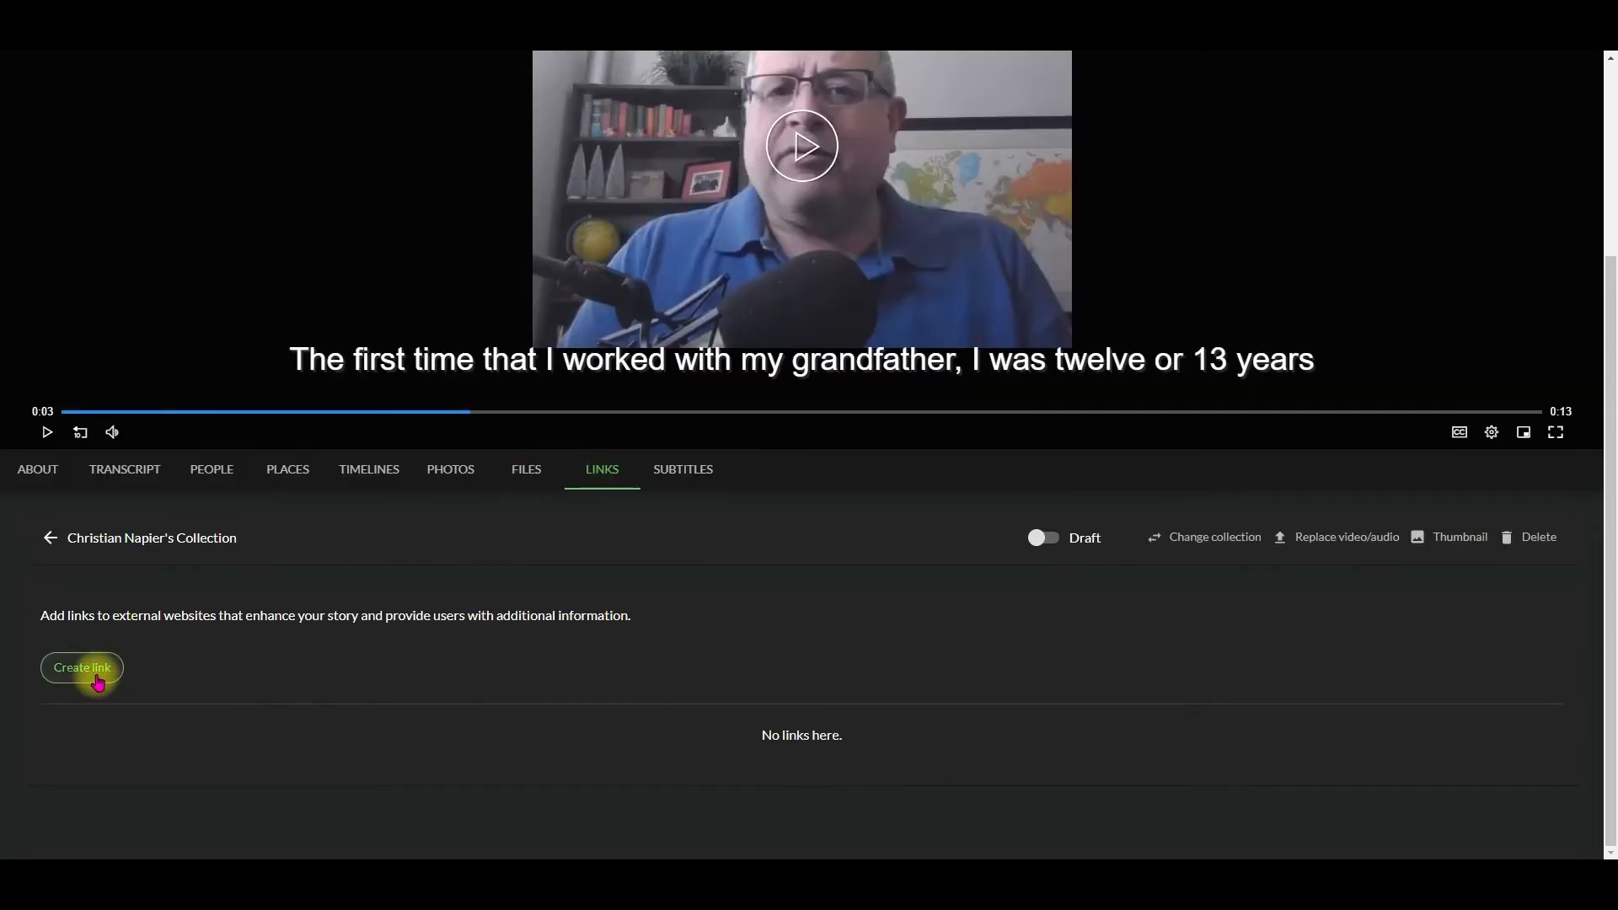
{"action": "left_click", "coordinate": [99, 674]}
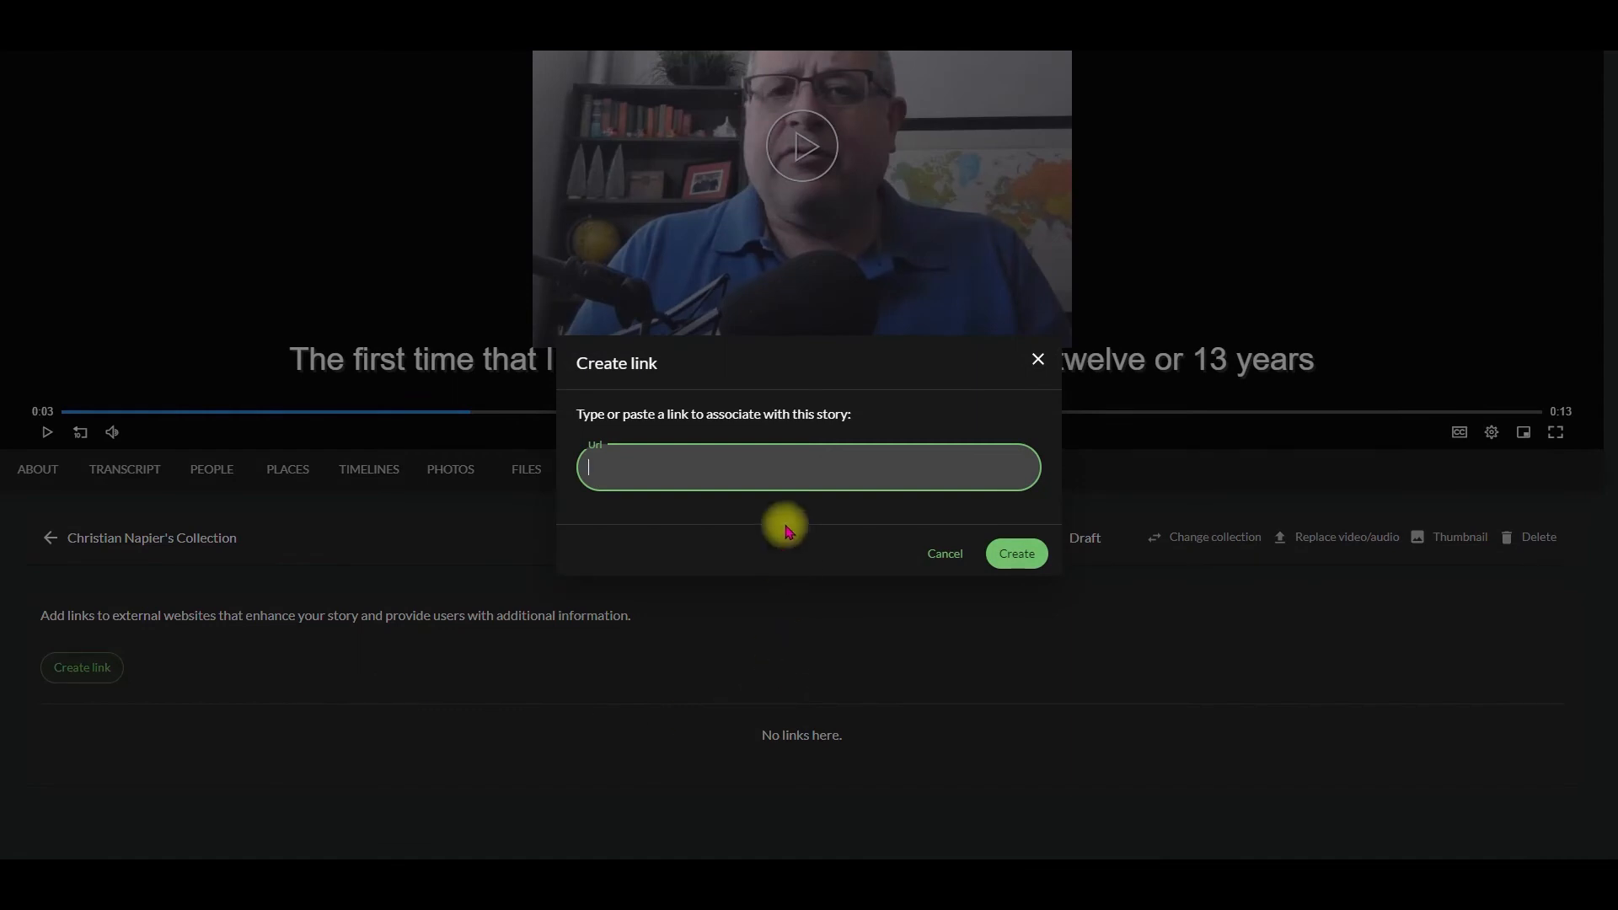
{"action": "type", "text": "https://www.youtube.com/watch?v=fAADWfJO2qM"}
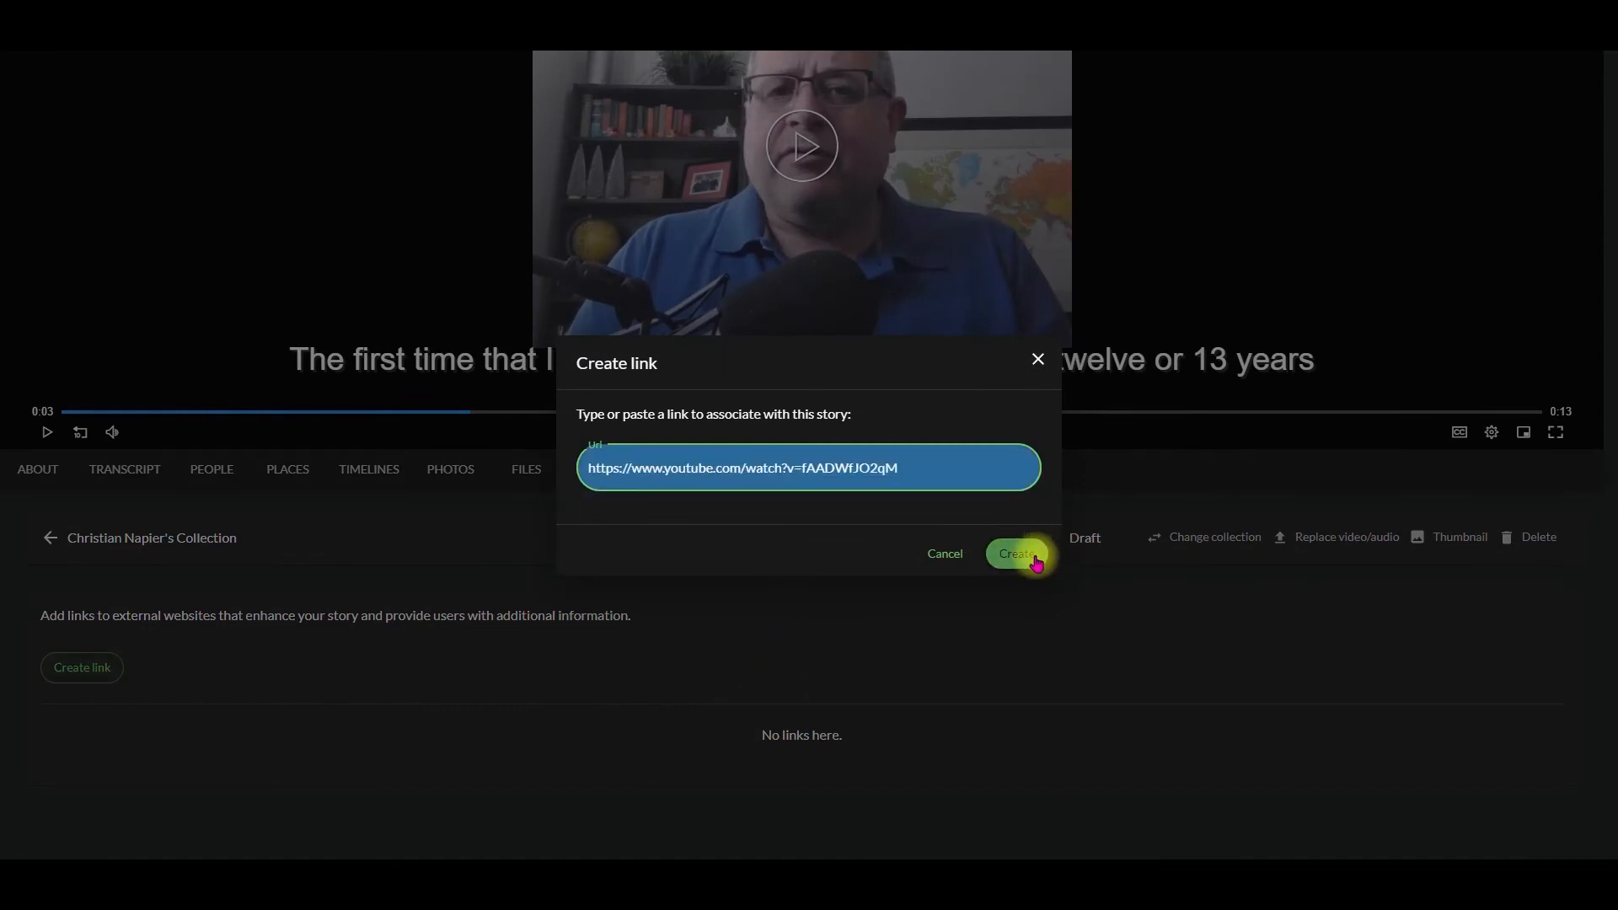
{"action": "left_click", "coordinate": [1029, 556]}
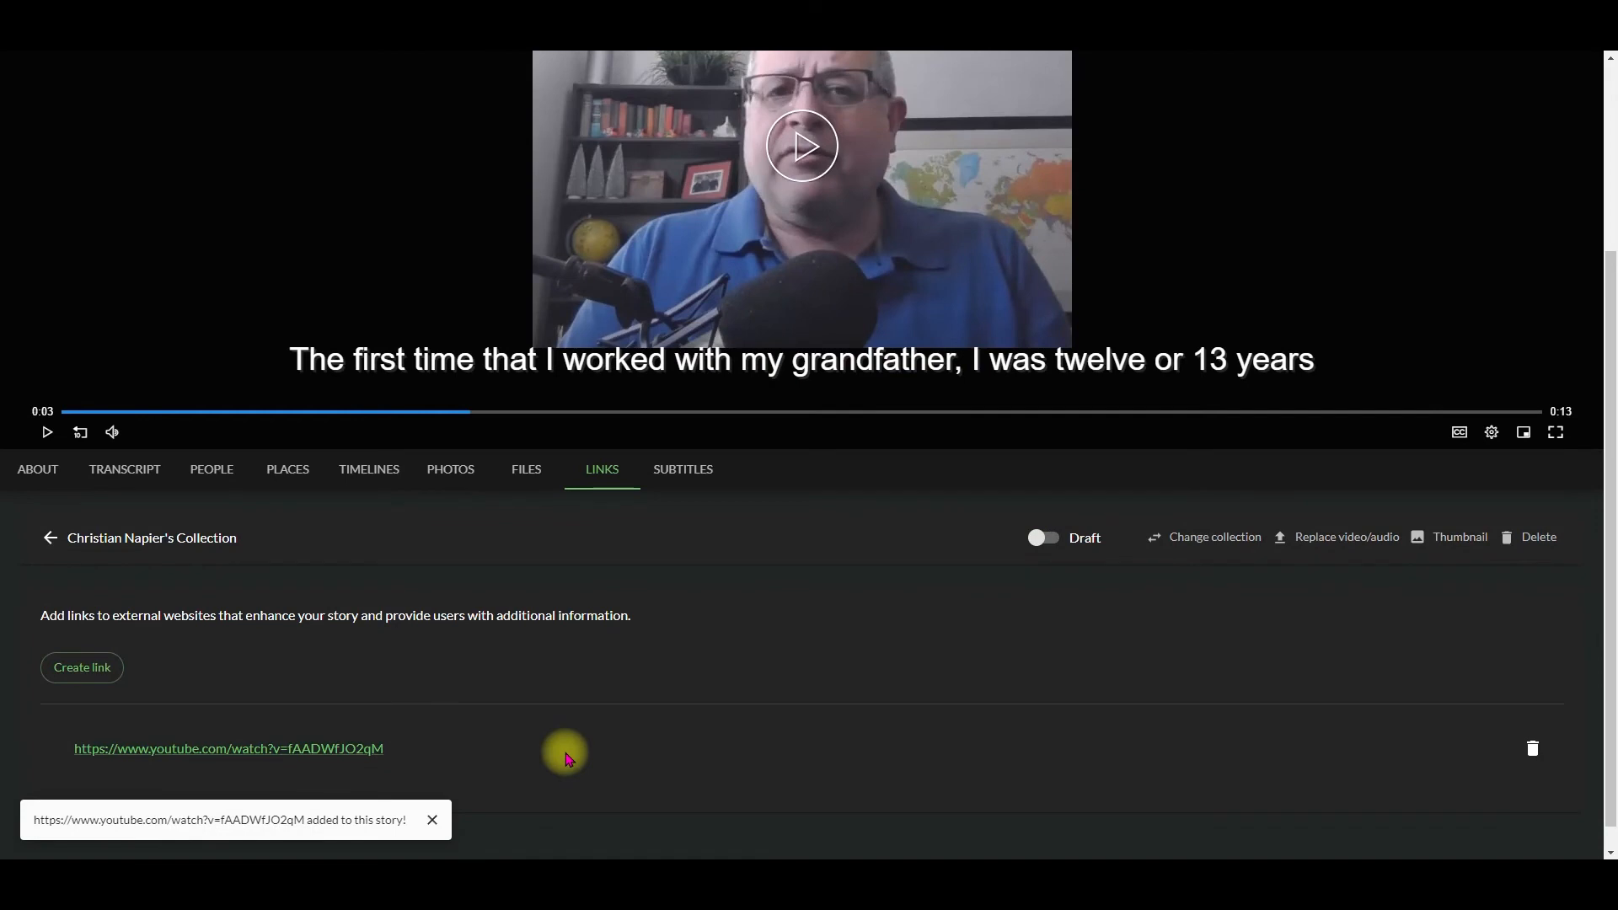
Step: Start a new subtitle for the story and choose Spanish as its language
{"action": "left_click", "coordinate": [686, 470]}
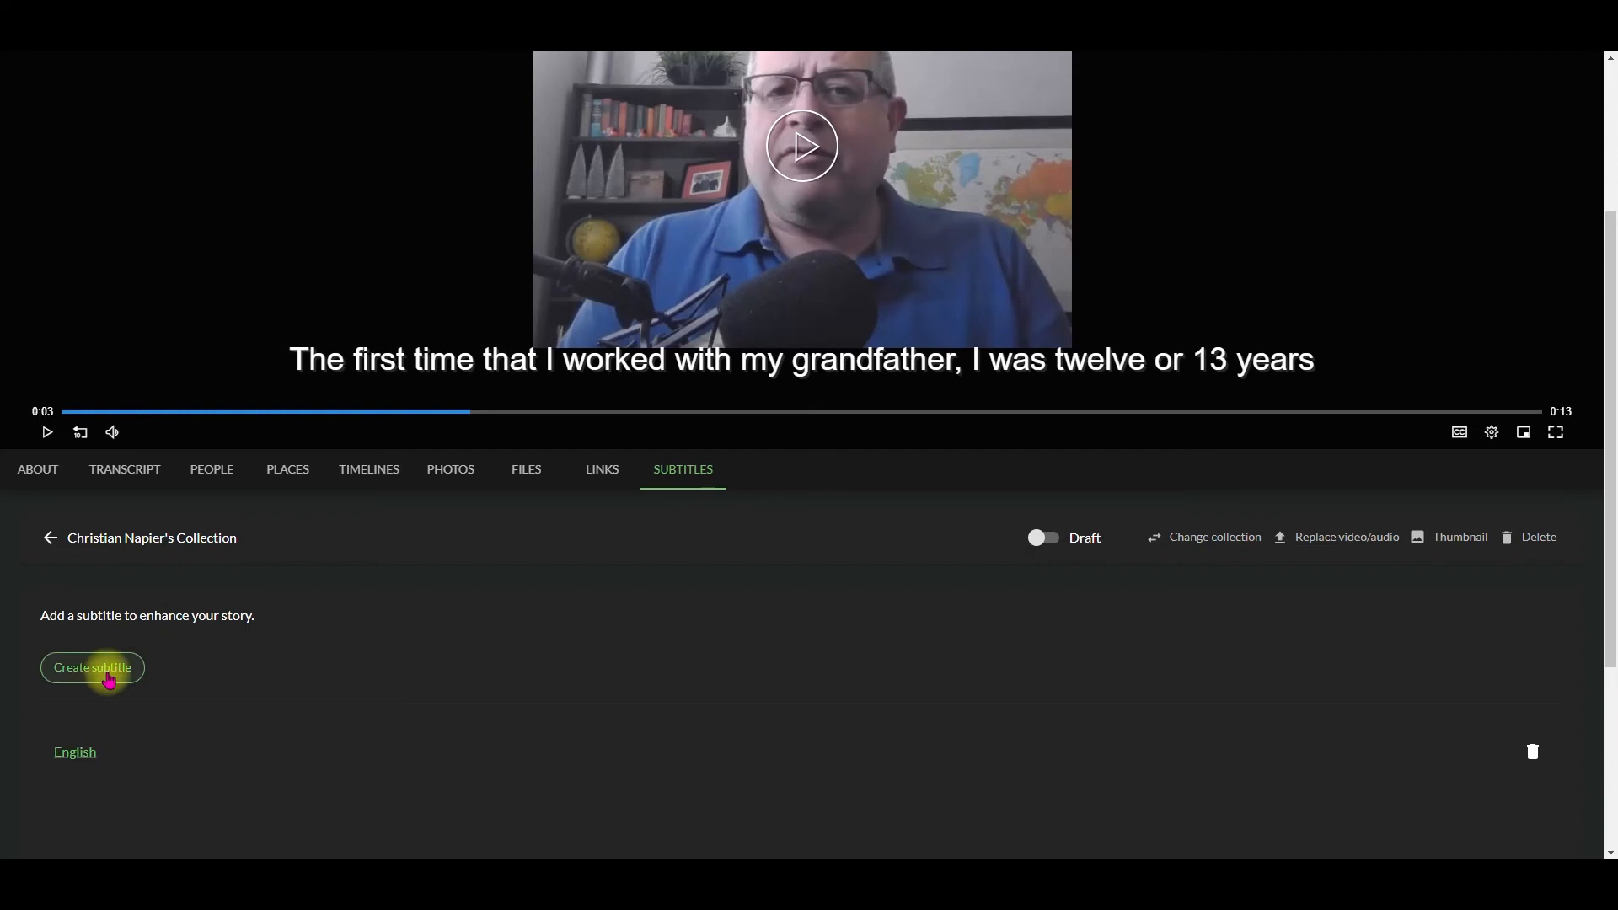
{"action": "left_click", "coordinate": [107, 674]}
{"action": "left_click", "coordinate": [890, 295]}
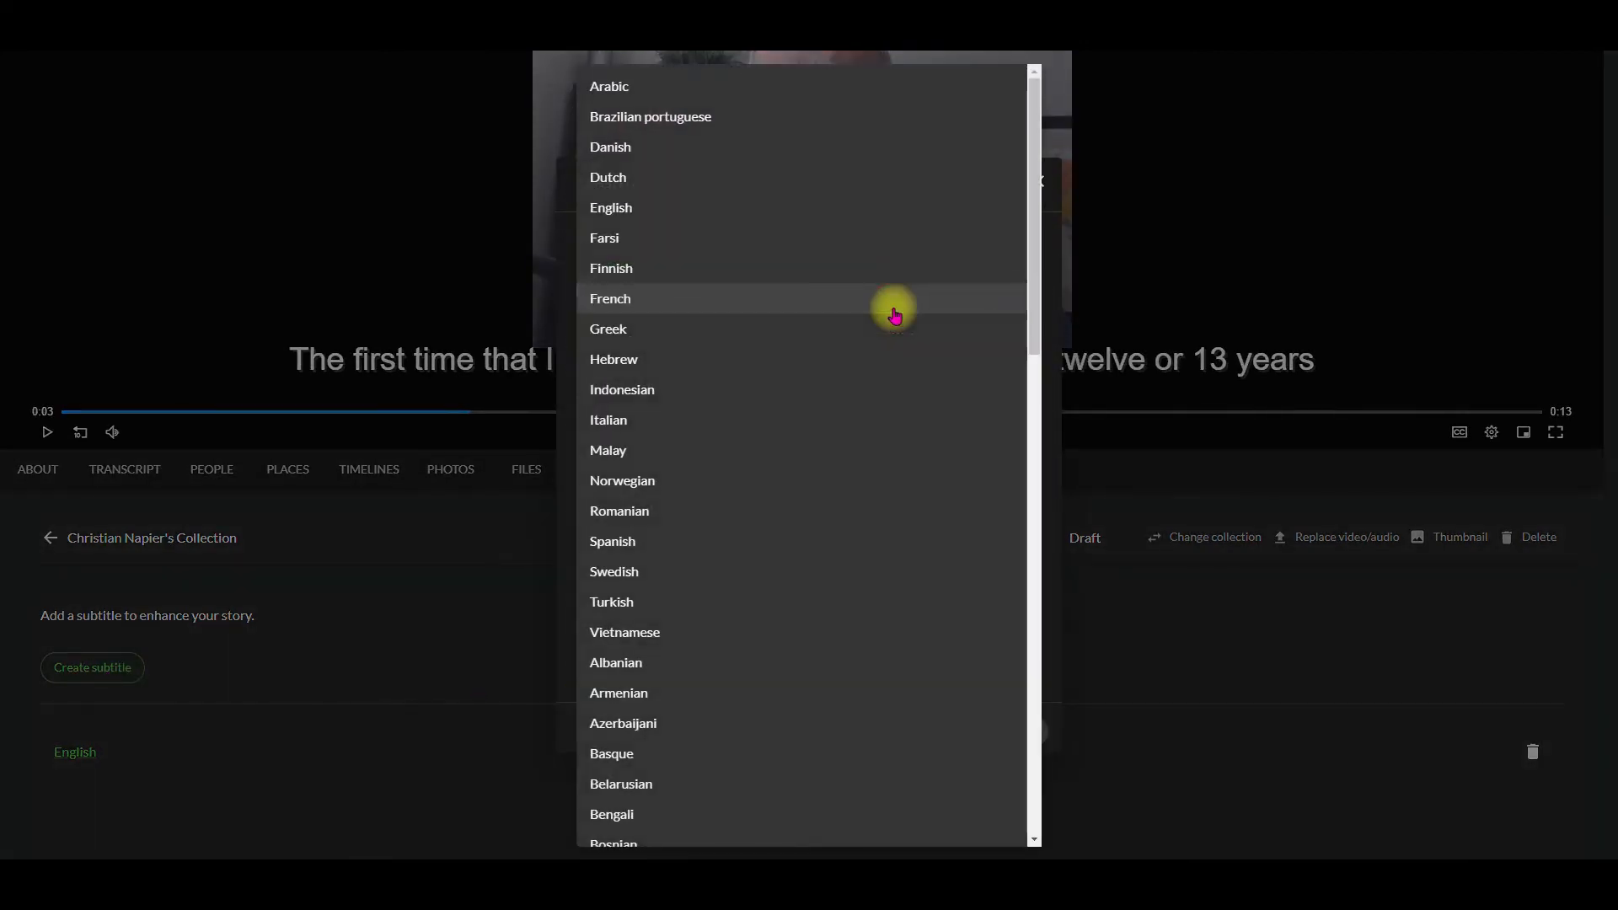
{"action": "left_click", "coordinate": [675, 543]}
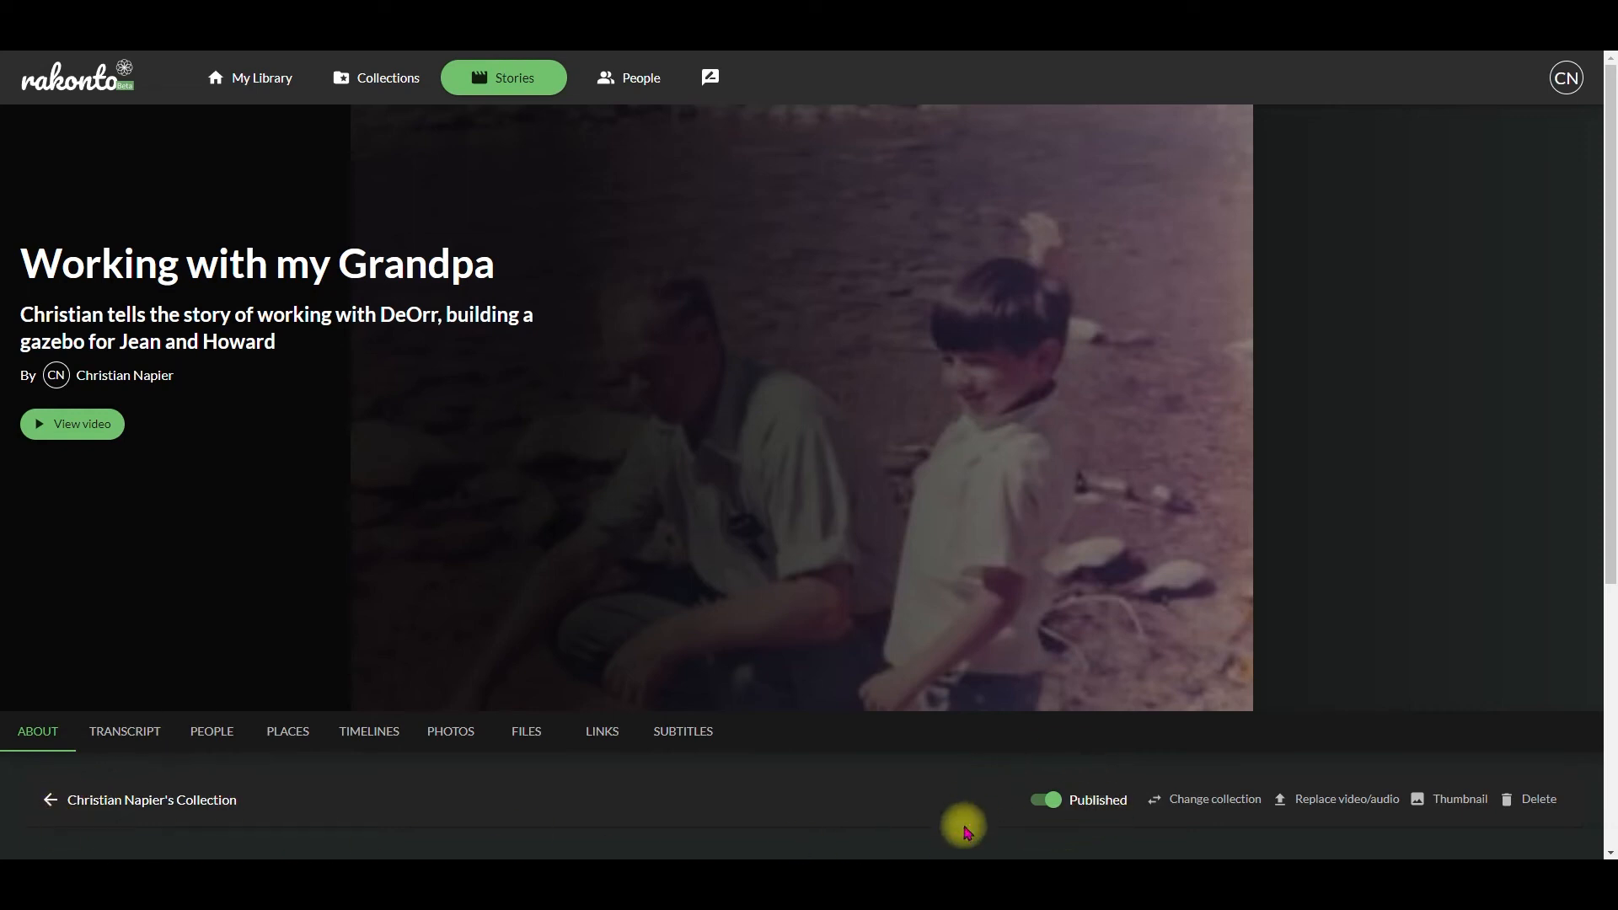
Step: Leave the story and open the existing collection that contains it to see its contents
{"action": "left_click", "coordinate": [256, 77]}
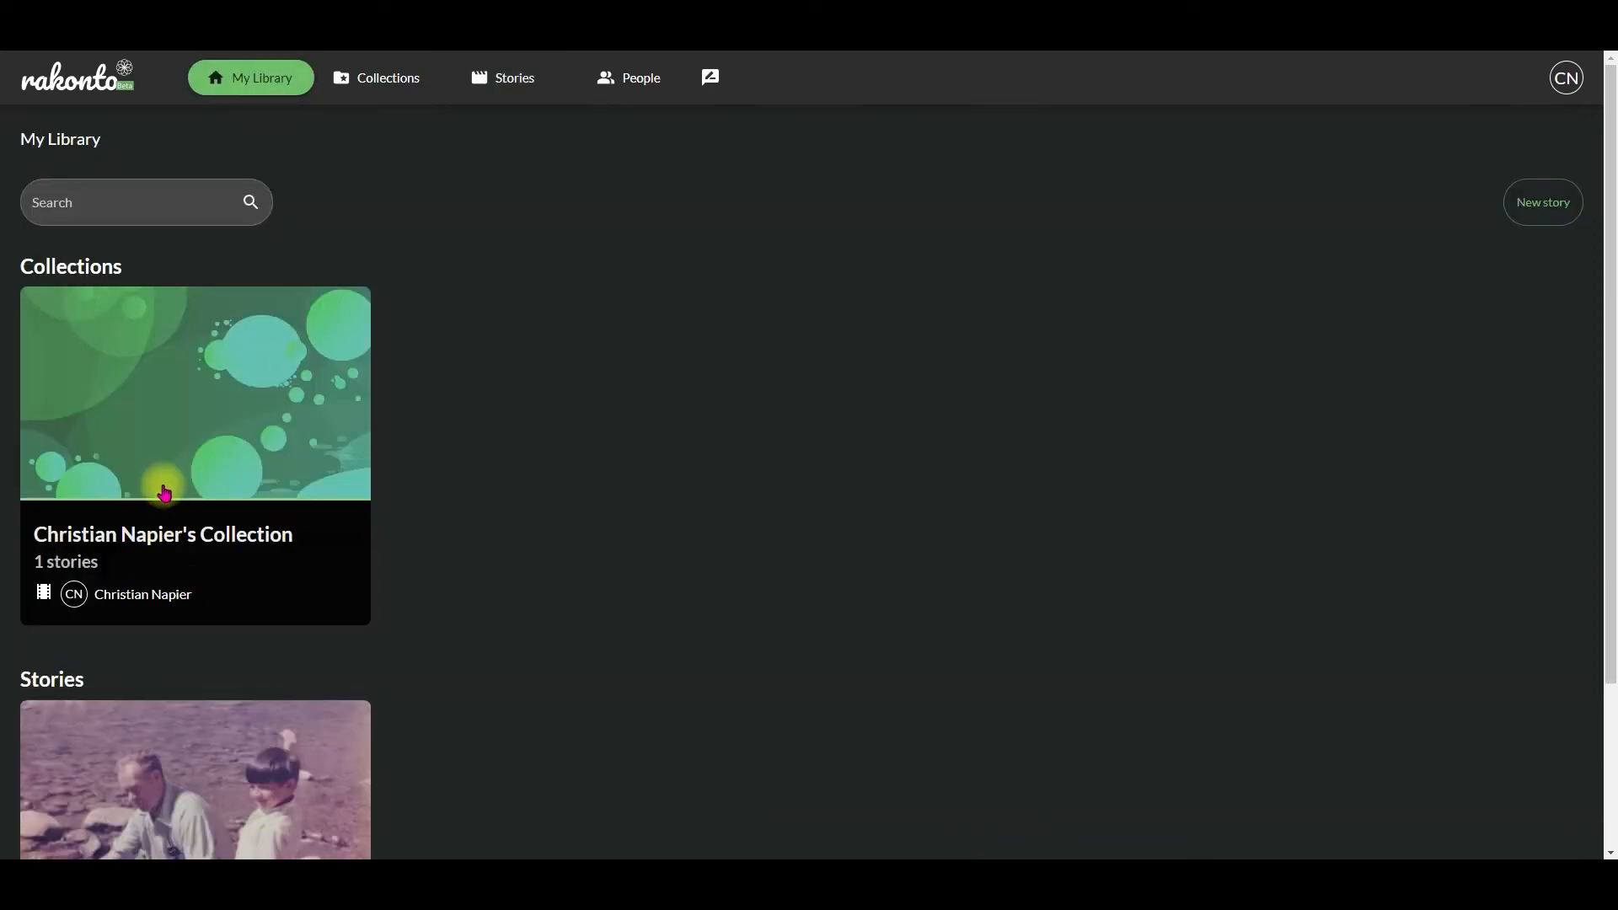
{"action": "left_click", "coordinate": [371, 89]}
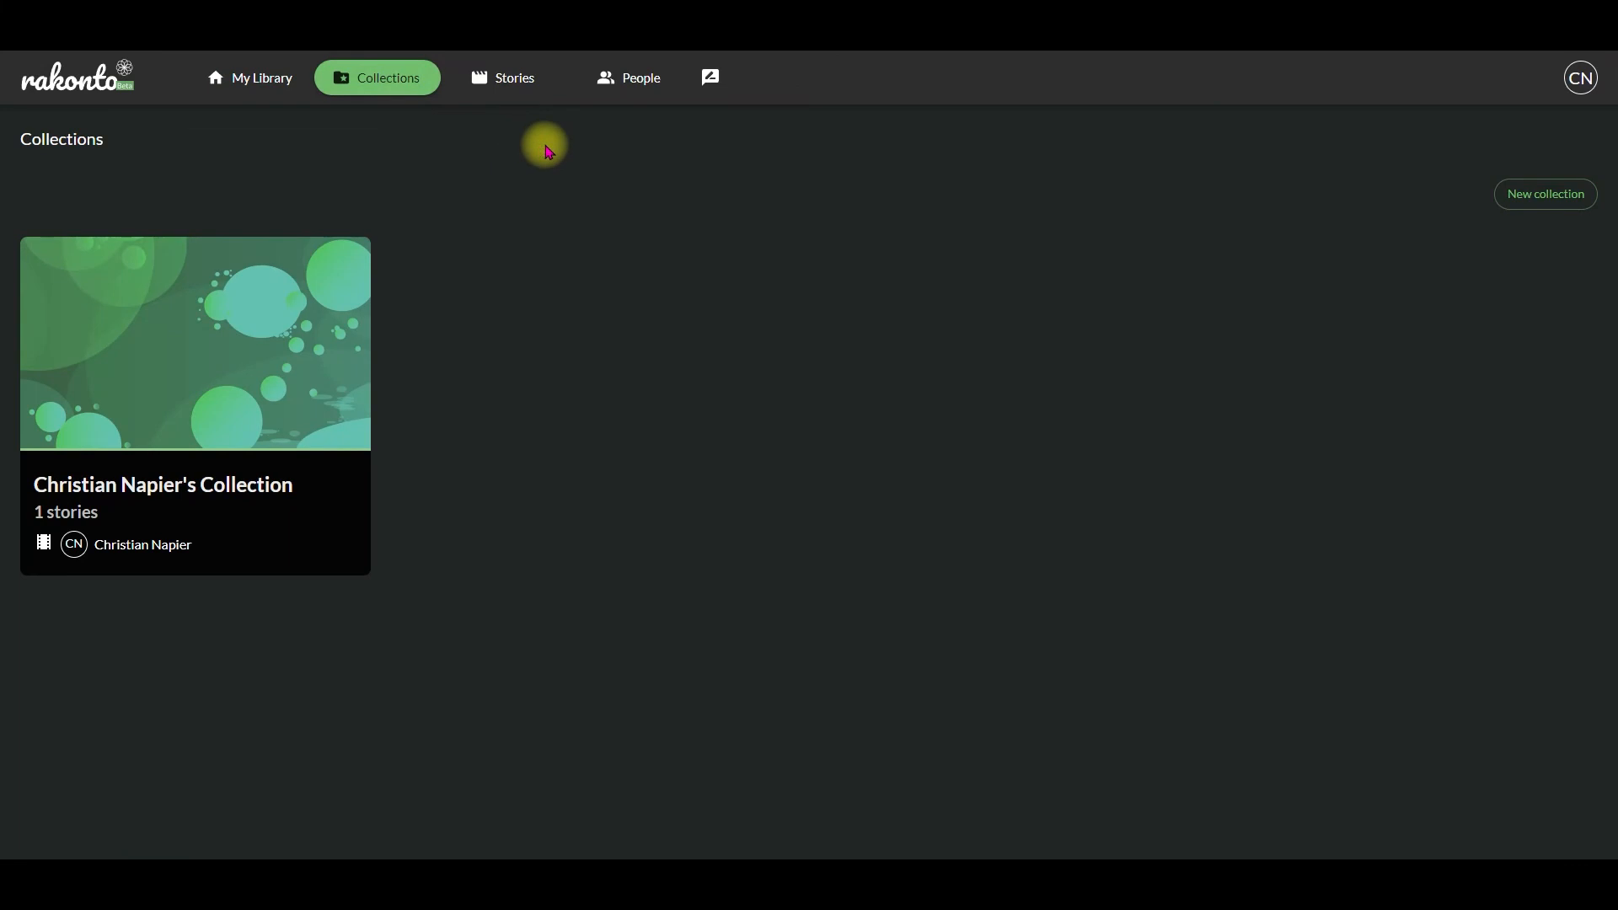
{"action": "left_click", "coordinate": [251, 509]}
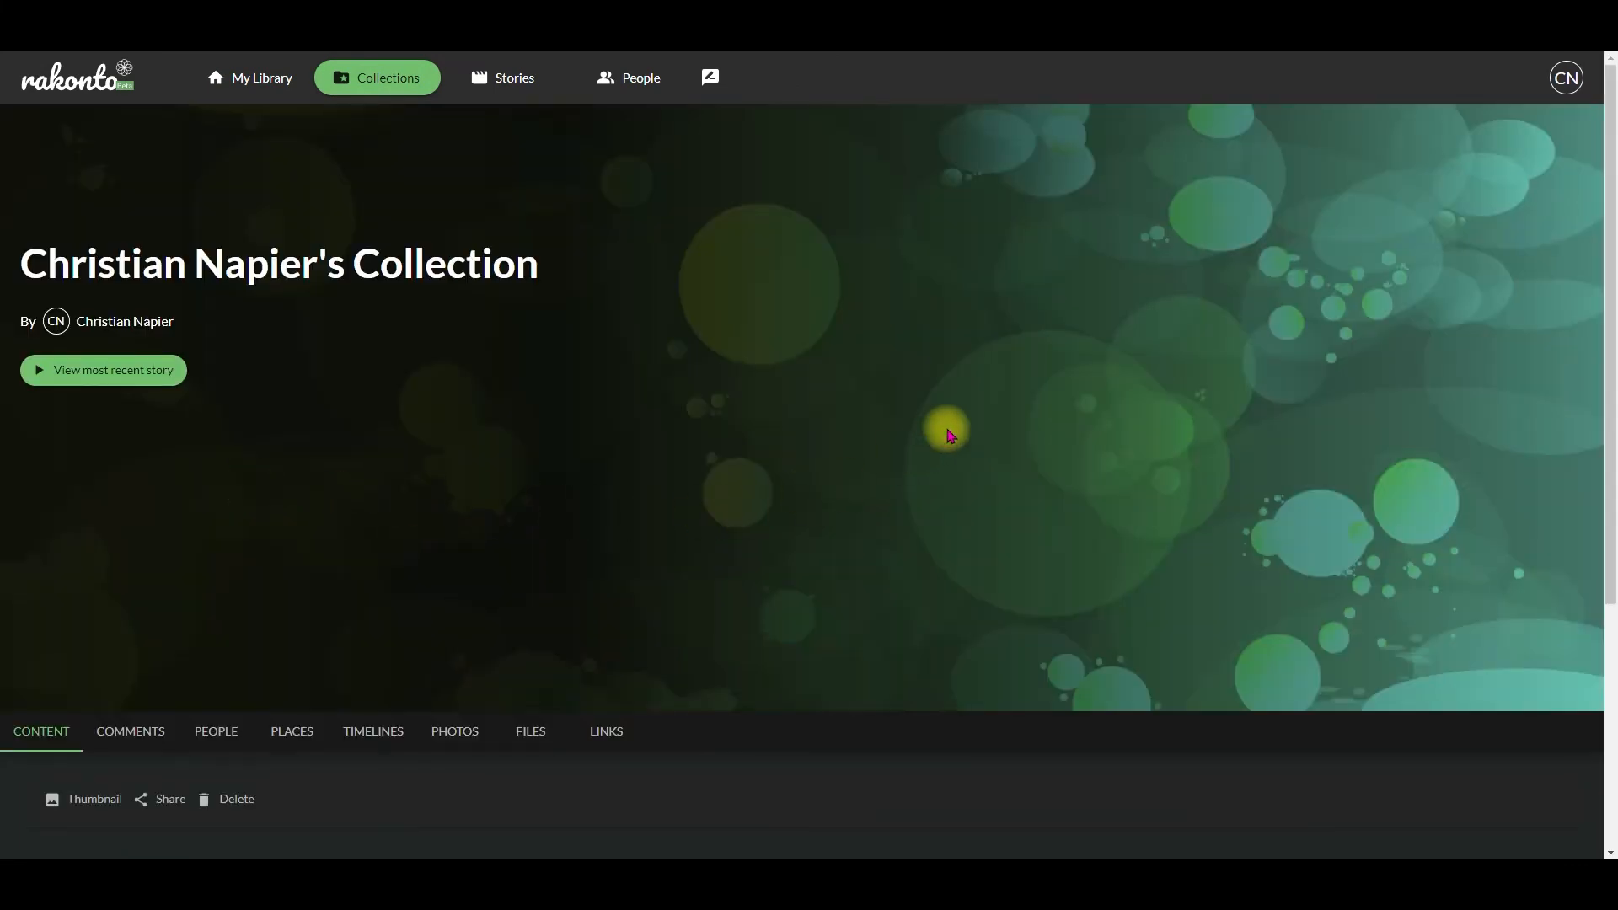
{"action": "scroll", "coordinate": [931, 491], "scroll_direction": "down", "scroll_amount": 4}
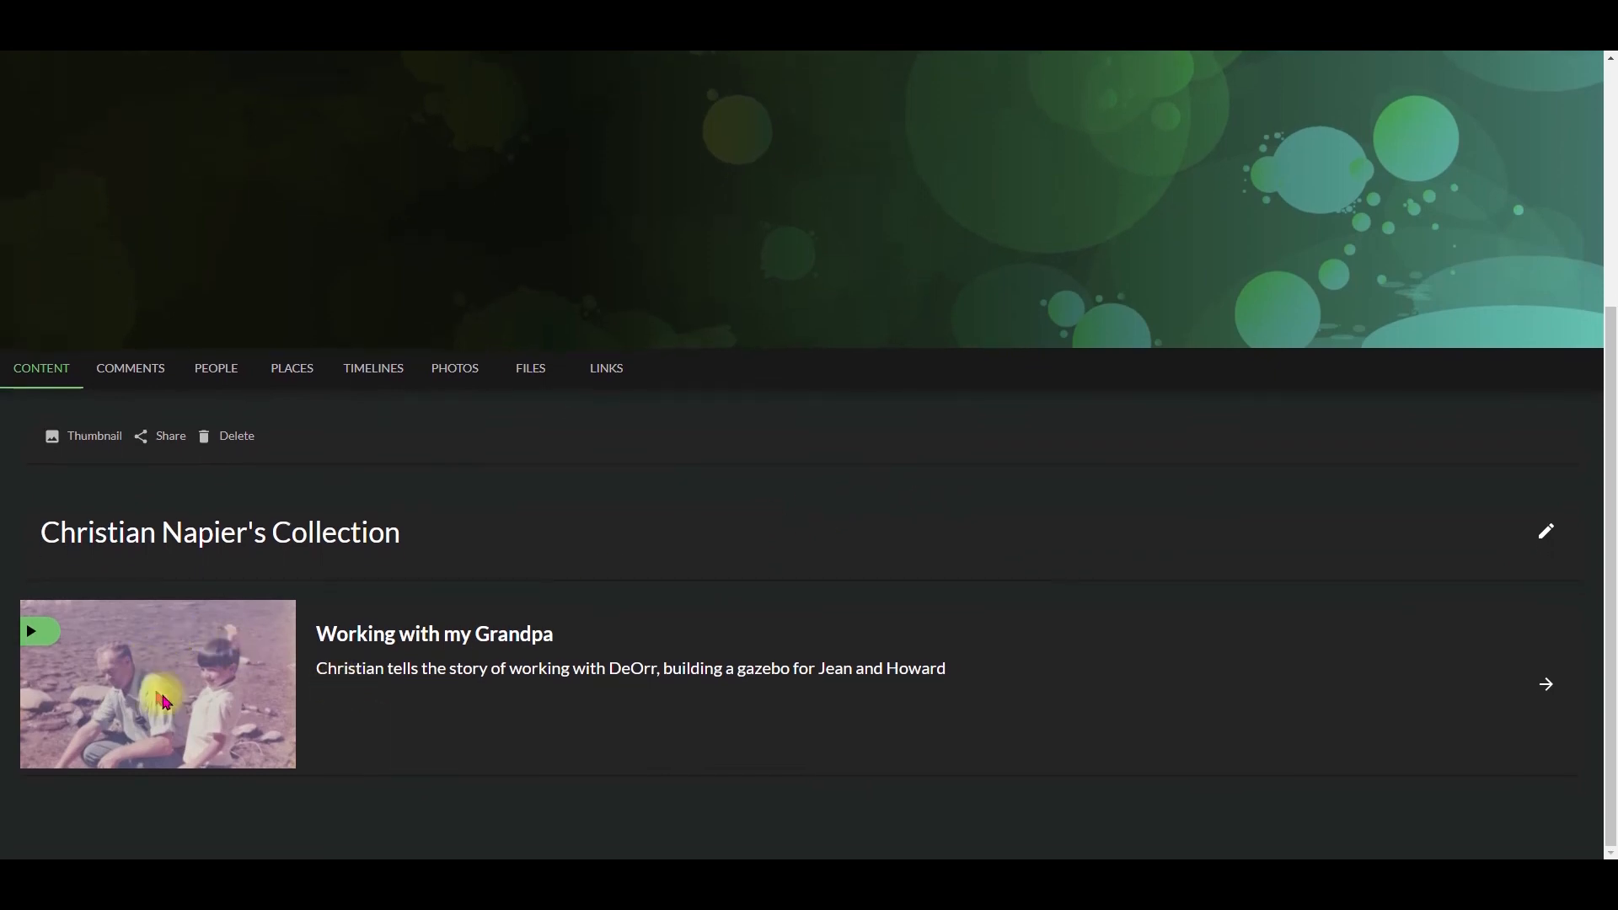
{"action": "scroll", "coordinate": [518, 694], "scroll_direction": "up", "scroll_amount": 4}
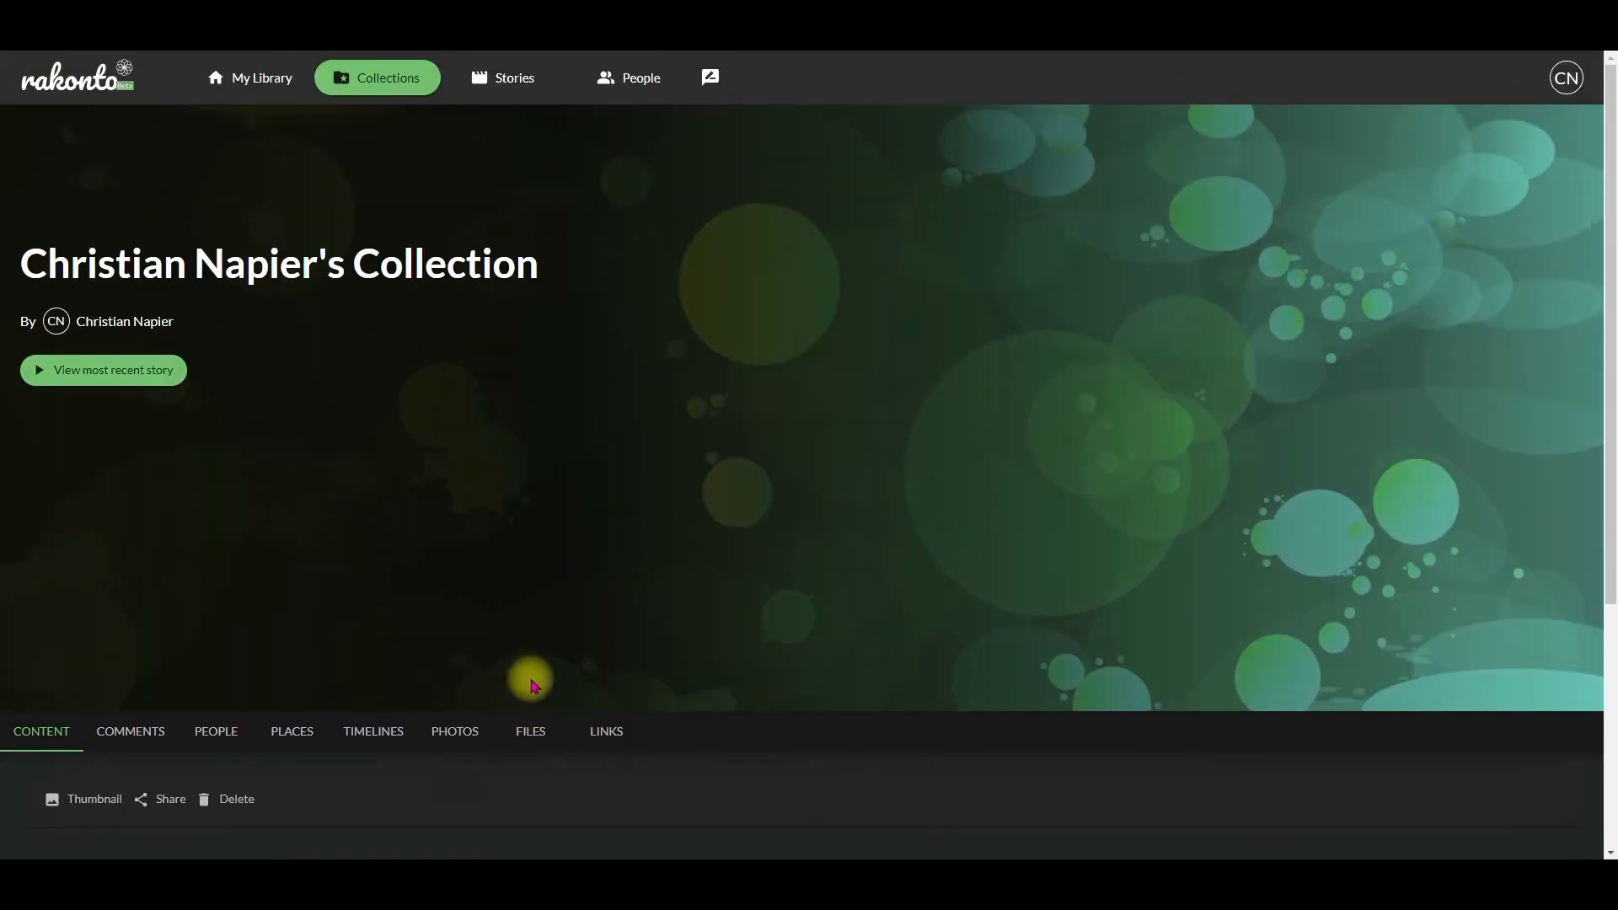
Step: Examine the collection's people, places including Jean's House on the map, timeline events, photos and files
{"action": "scroll", "coordinate": [376, 578], "scroll_direction": "down", "scroll_amount": 4}
{"action": "left_click", "coordinate": [241, 369]}
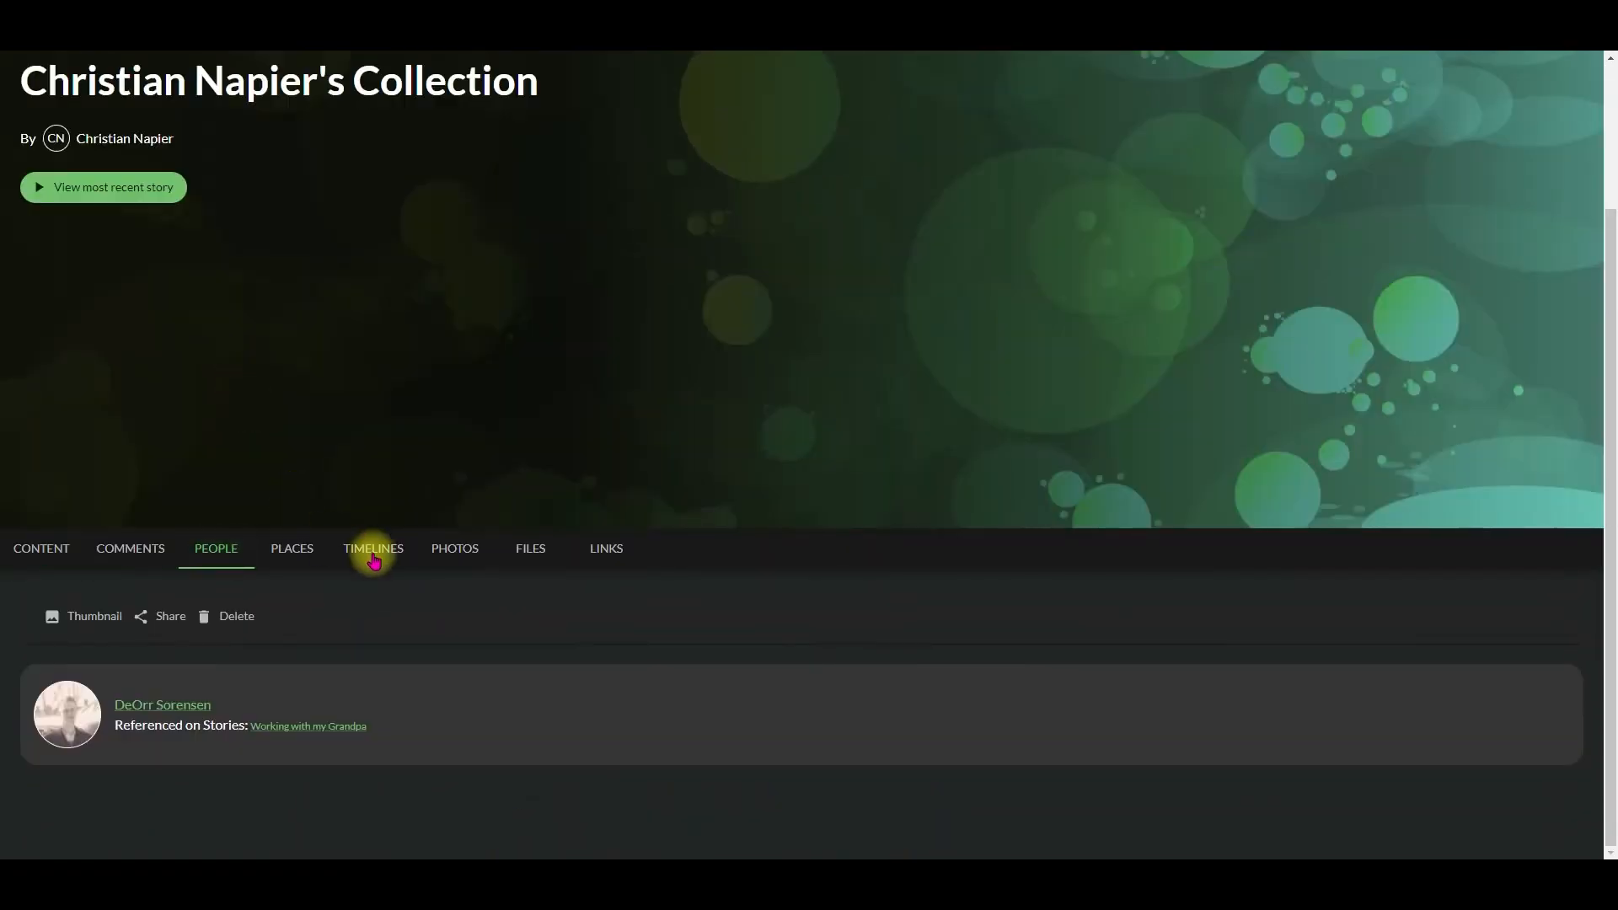
{"action": "left_click", "coordinate": [291, 548]}
{"action": "scroll", "coordinate": [405, 583], "scroll_direction": "down", "scroll_amount": 2}
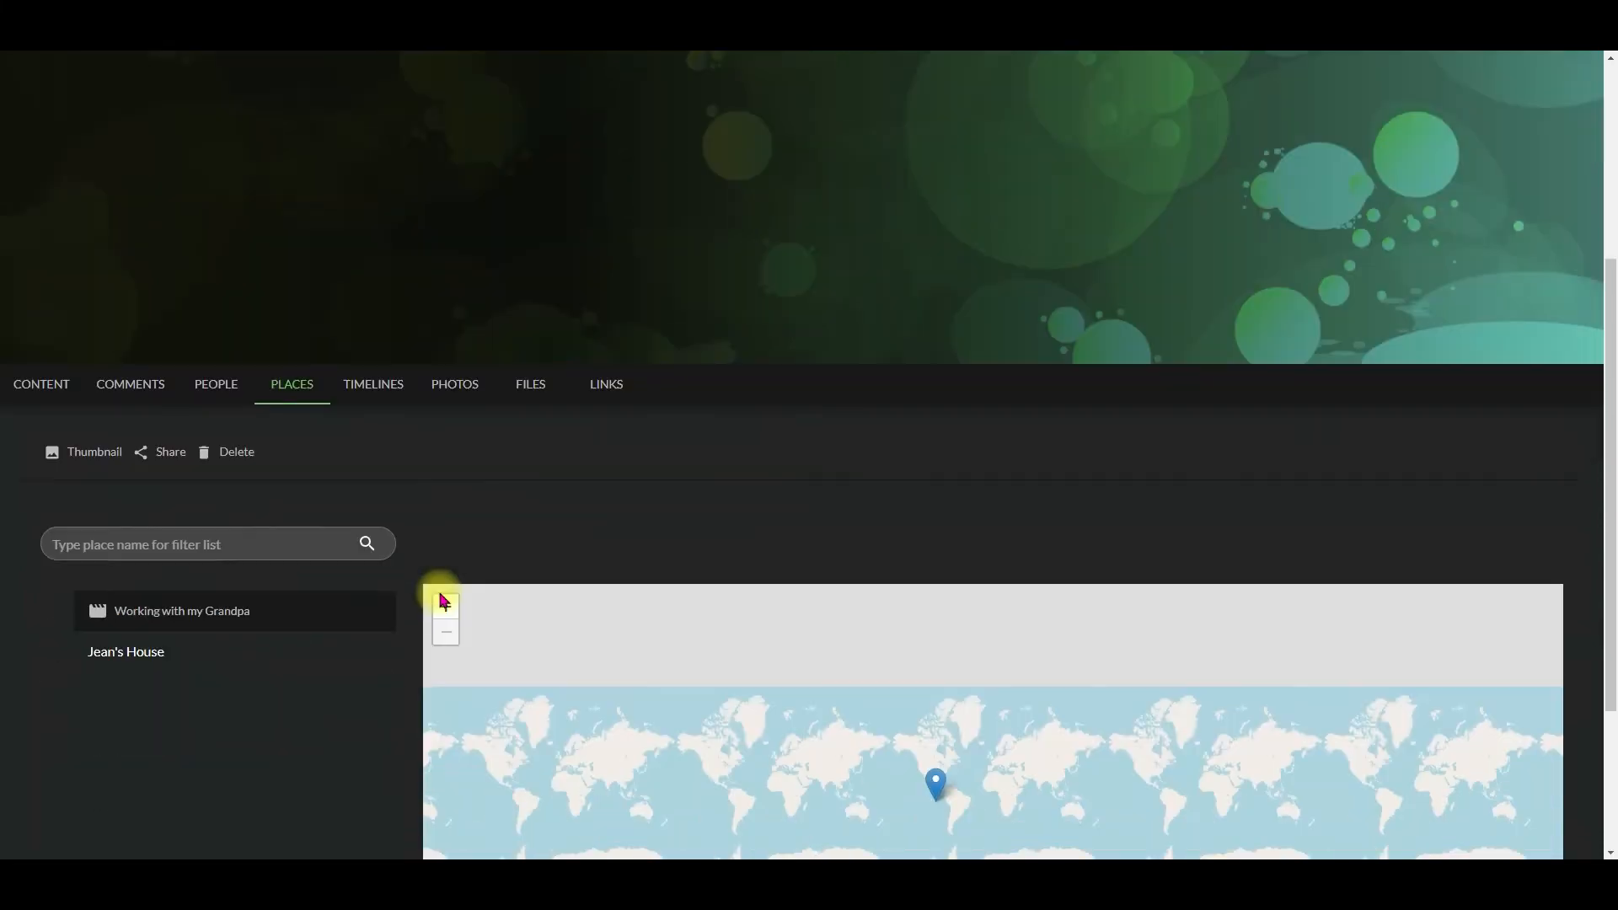
{"action": "left_click", "coordinate": [184, 647]}
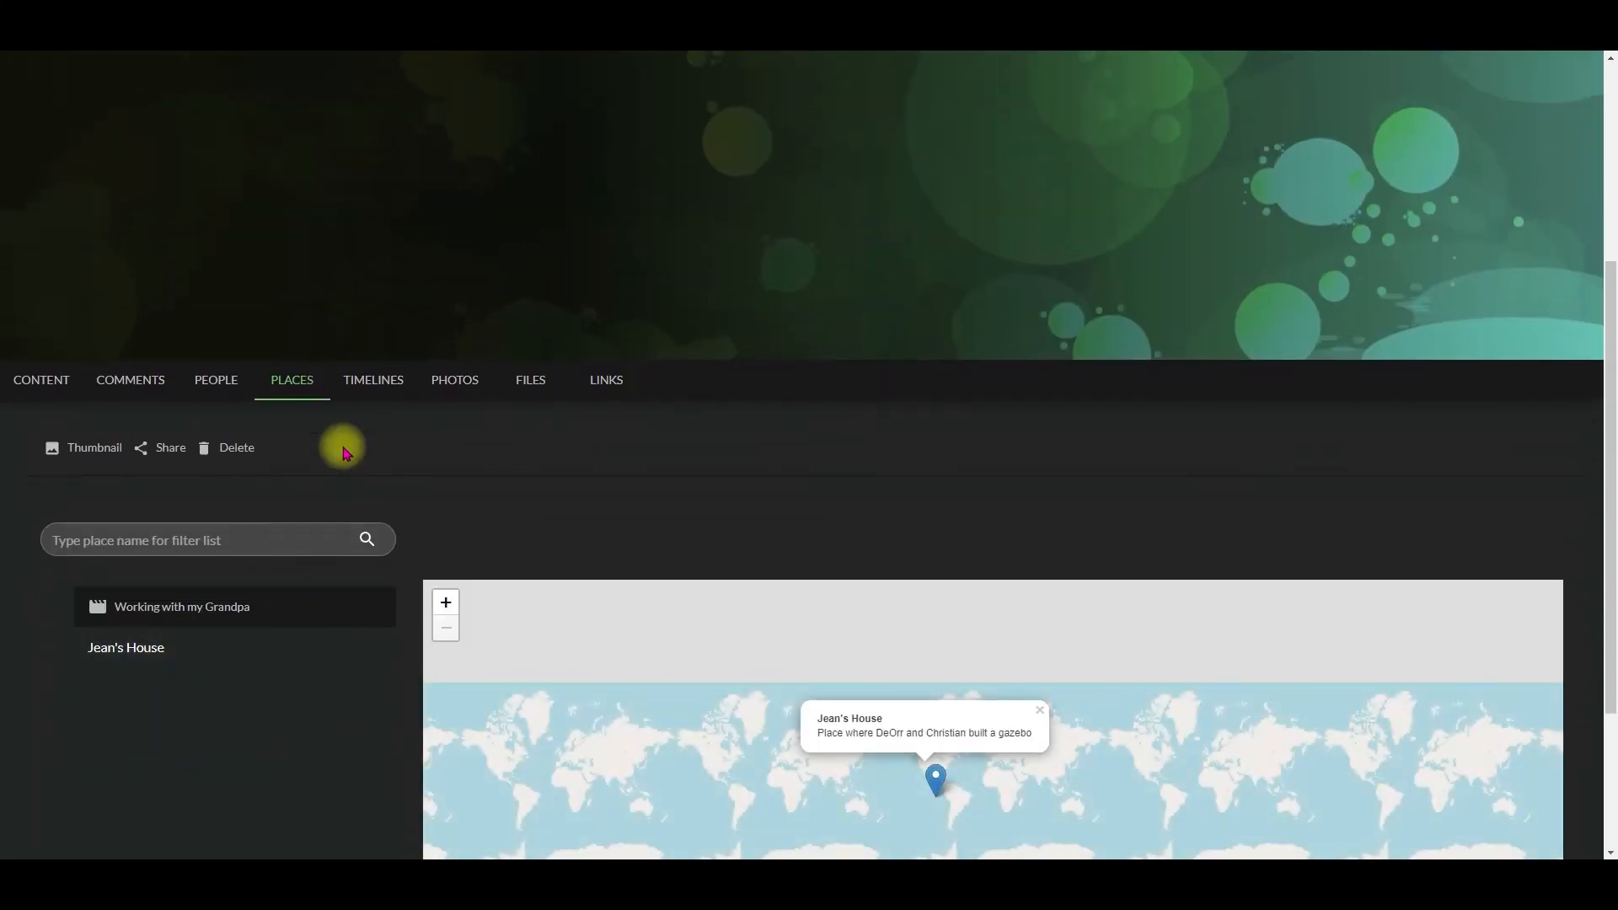
{"action": "left_click", "coordinate": [362, 377]}
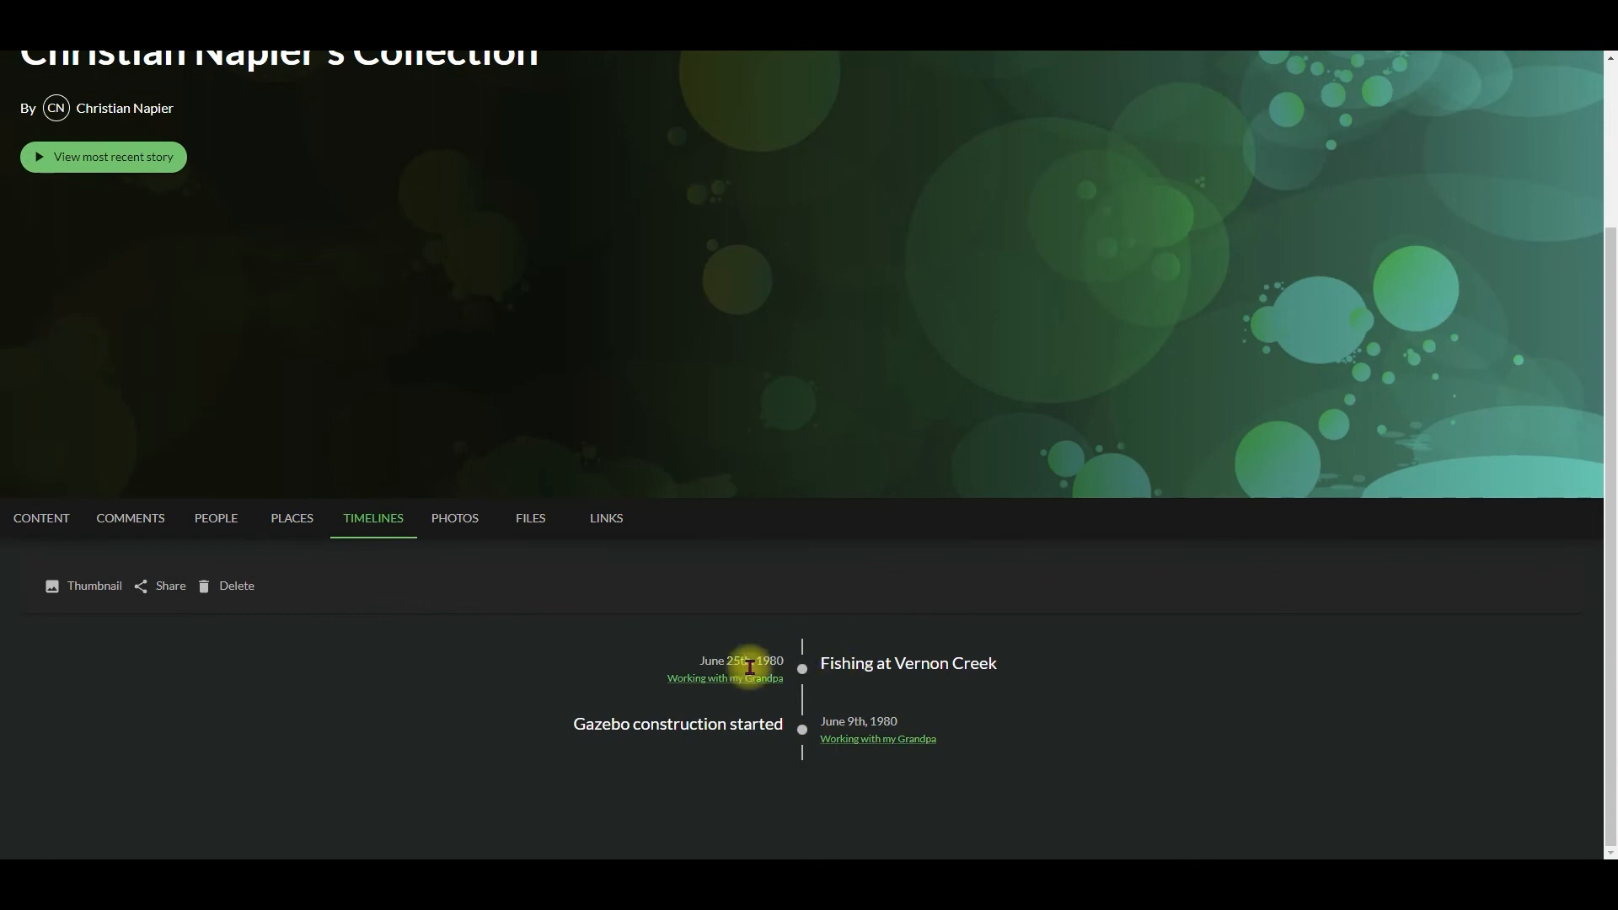
{"action": "left_click", "coordinate": [448, 520]}
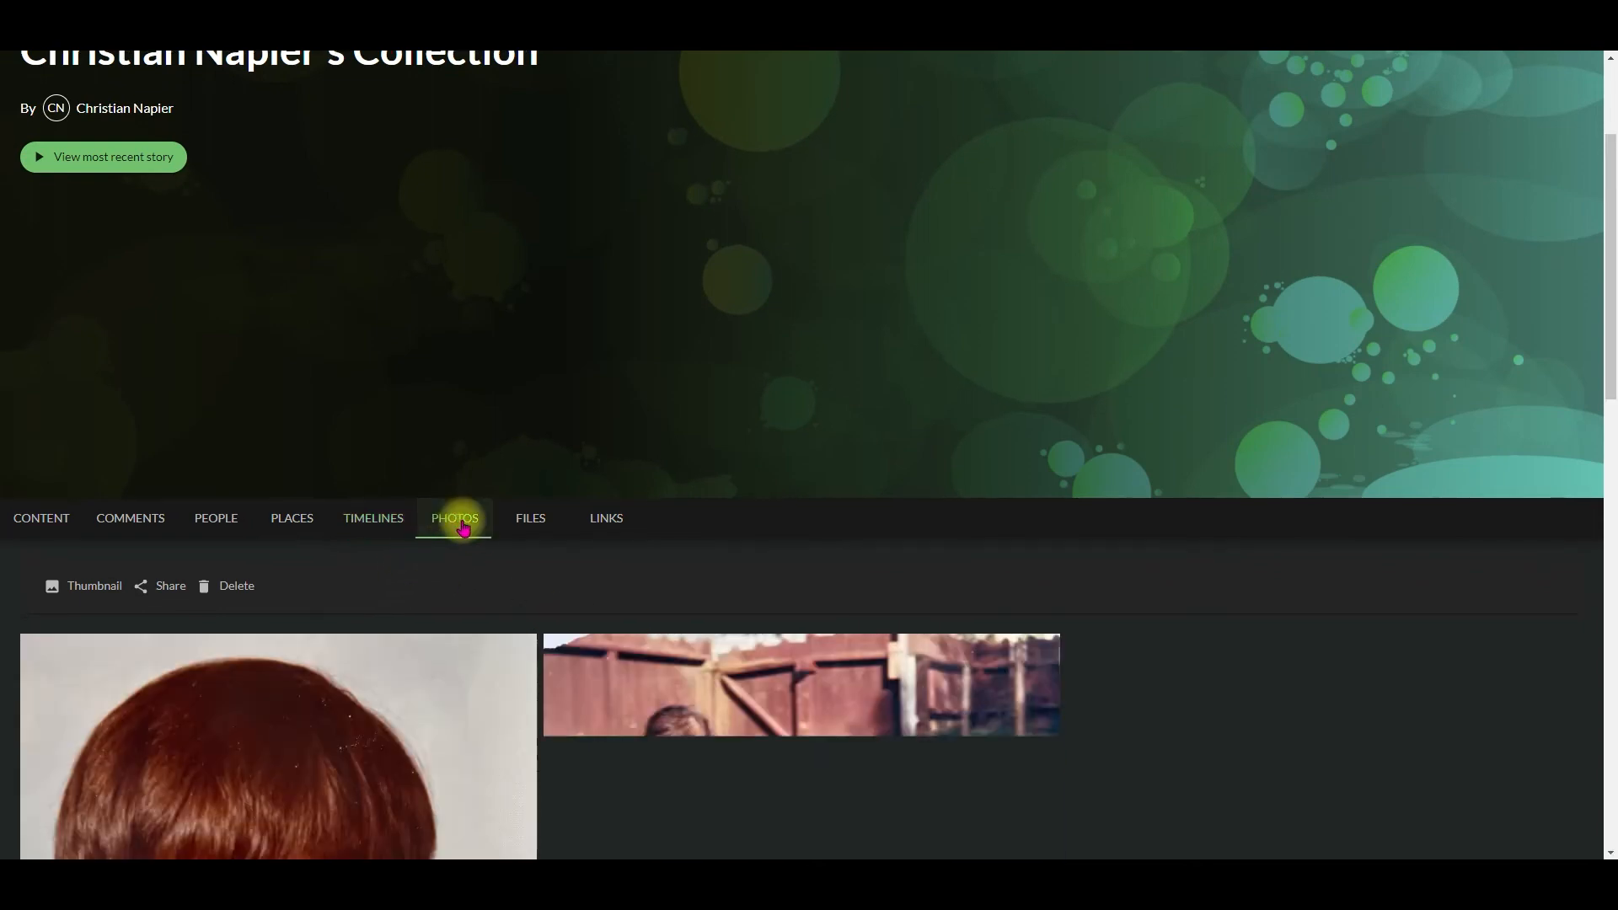
{"action": "left_click", "coordinate": [518, 517]}
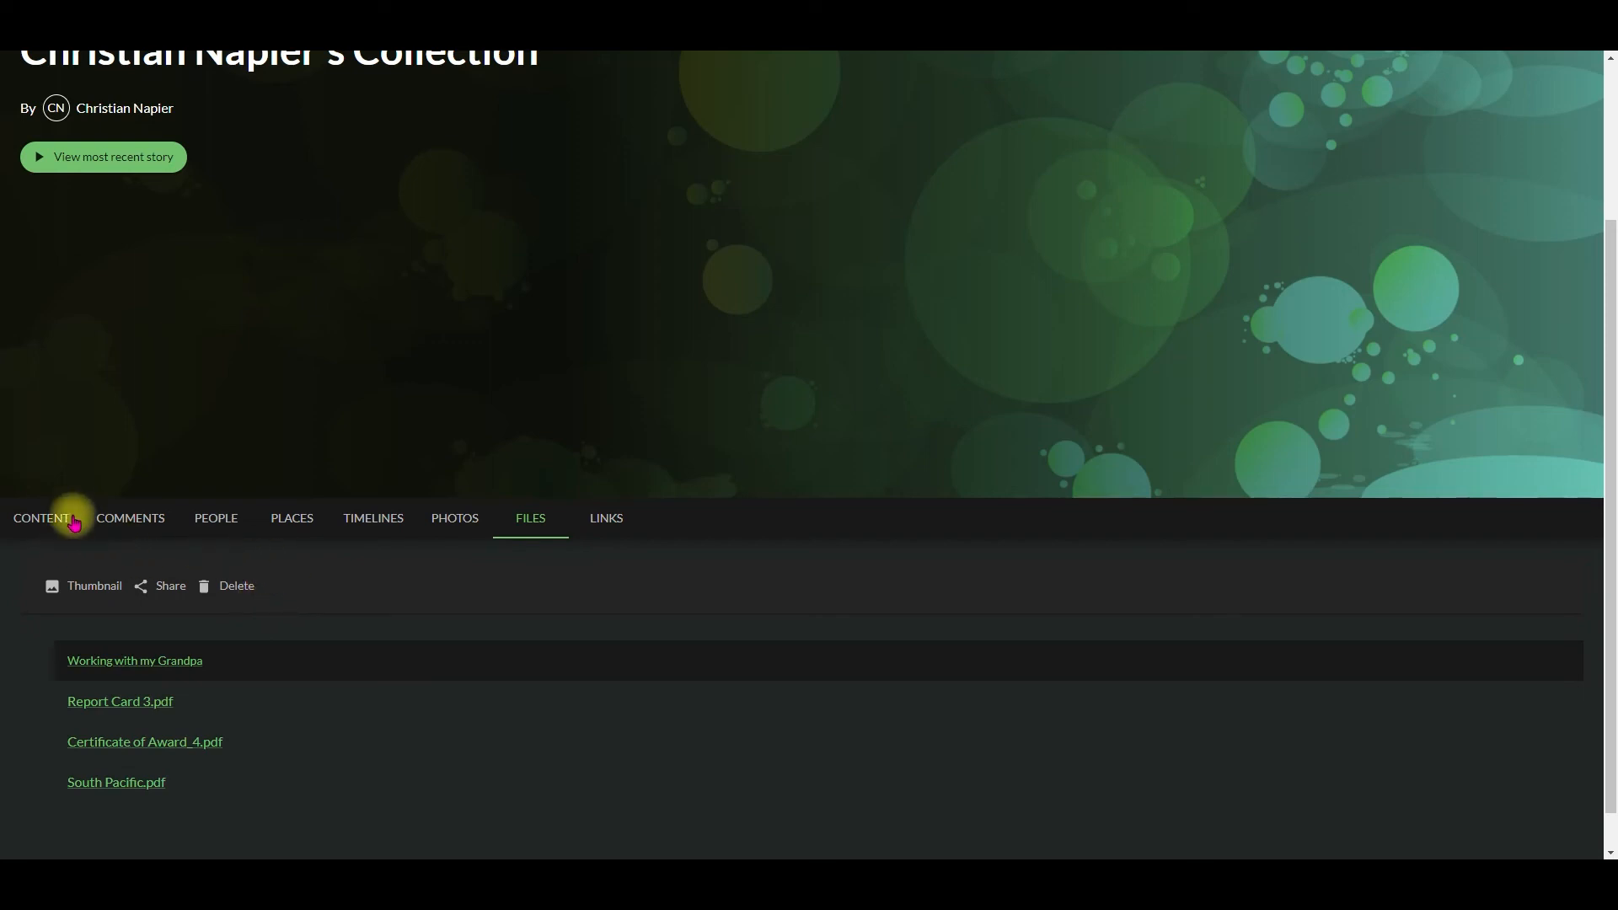
Step: Set the collection's thumbnail to the riverside photo 20201016_180756.jpg
{"action": "left_click", "coordinate": [95, 585]}
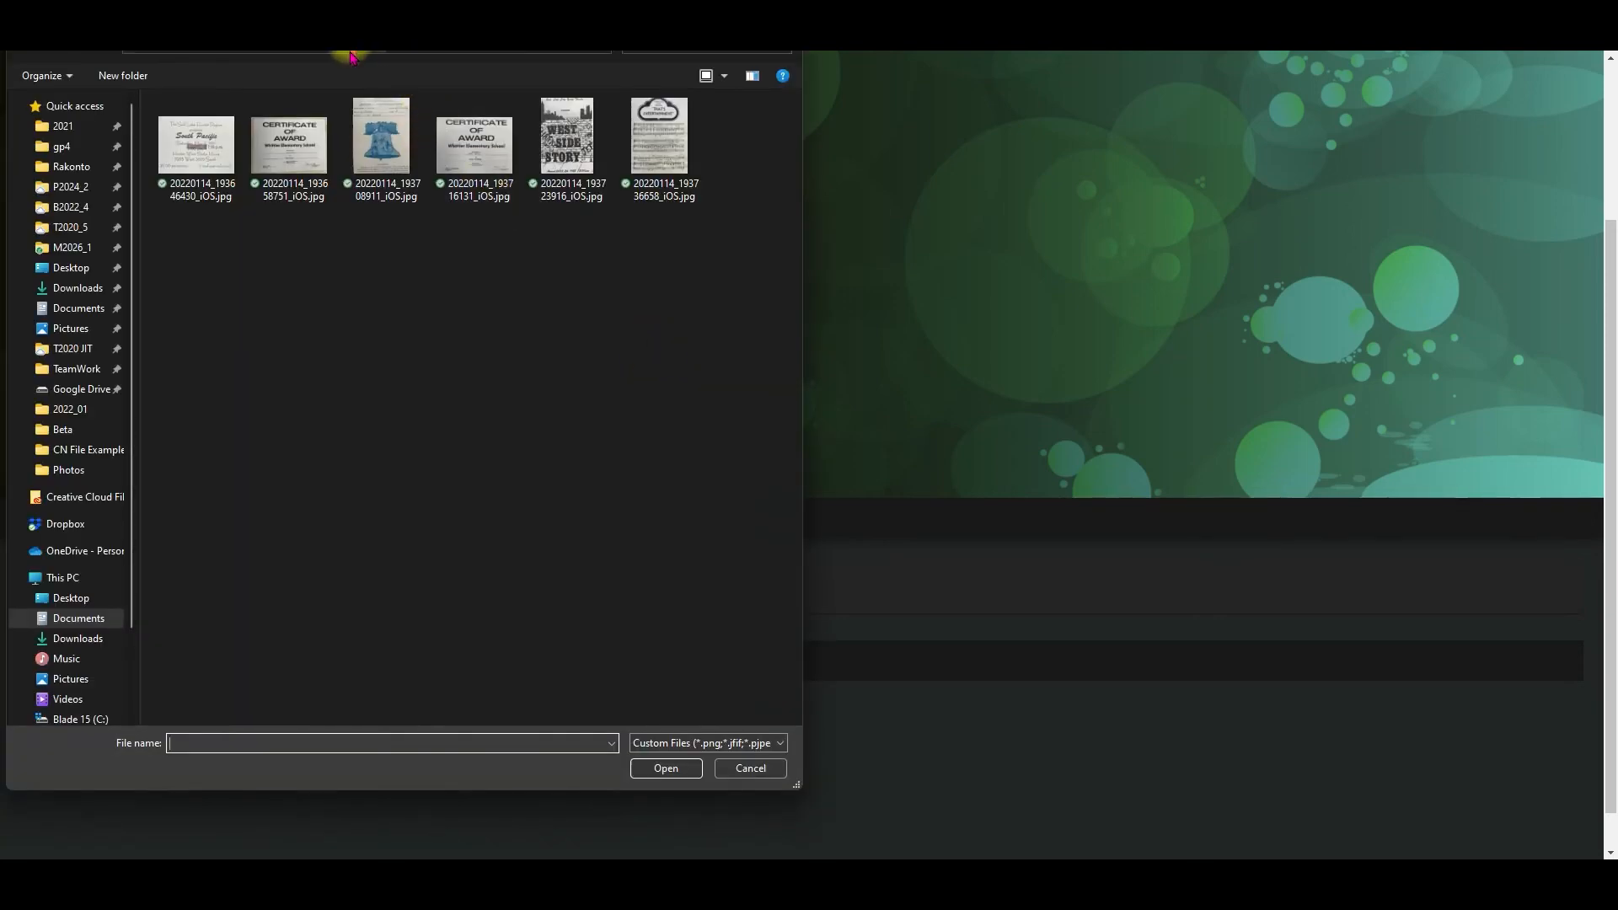
{"action": "left_click", "coordinate": [351, 52]}
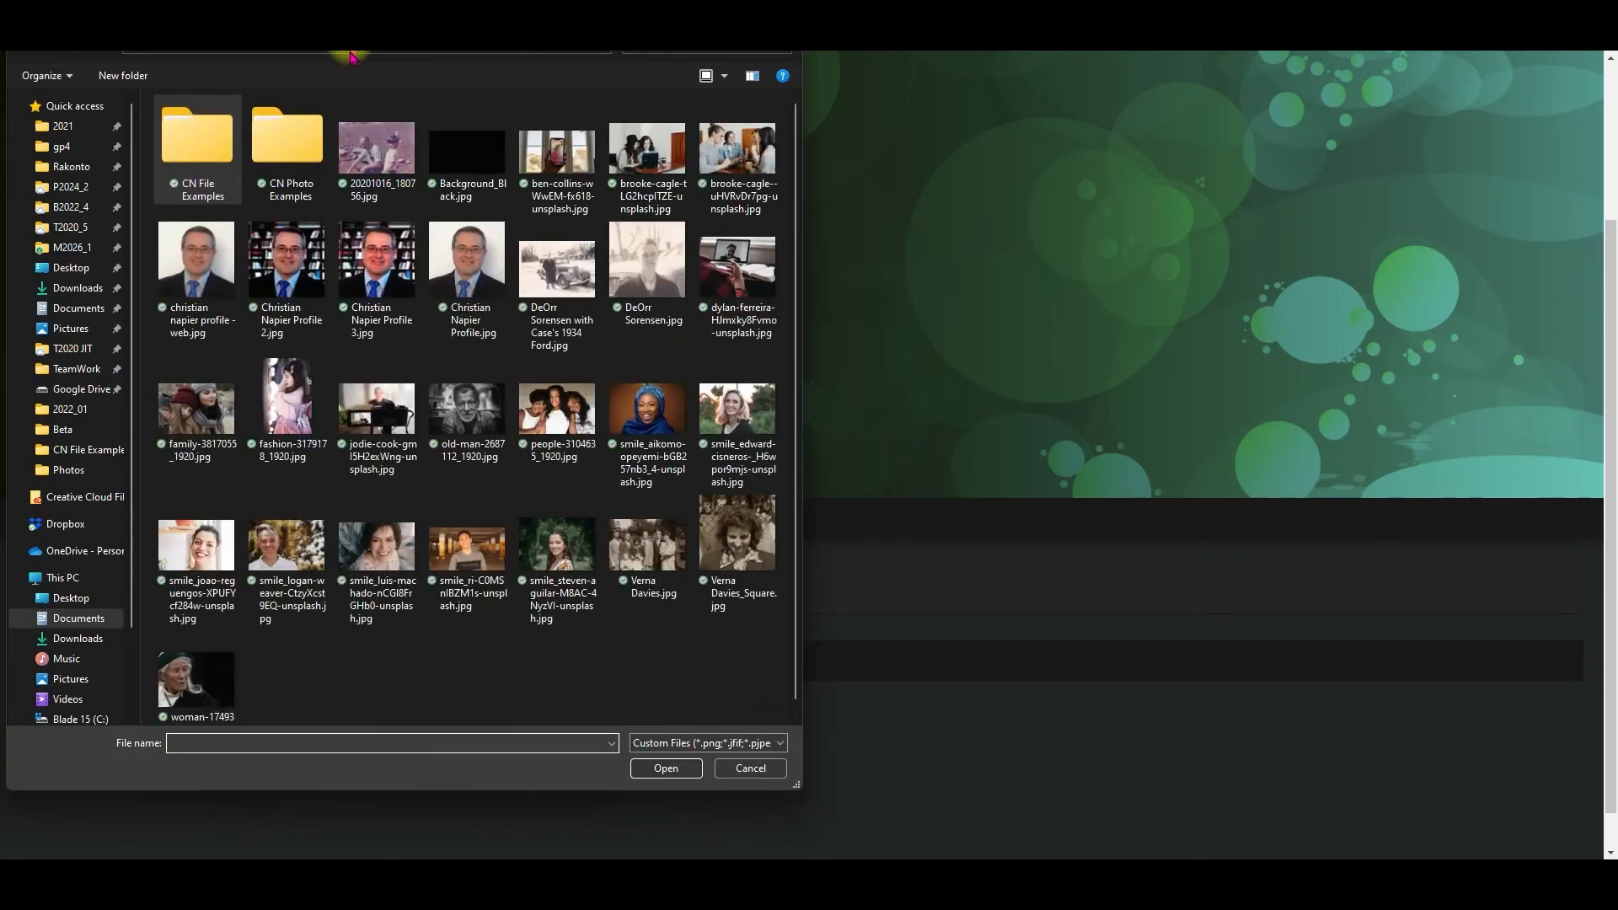
{"action": "left_click", "coordinate": [671, 766]}
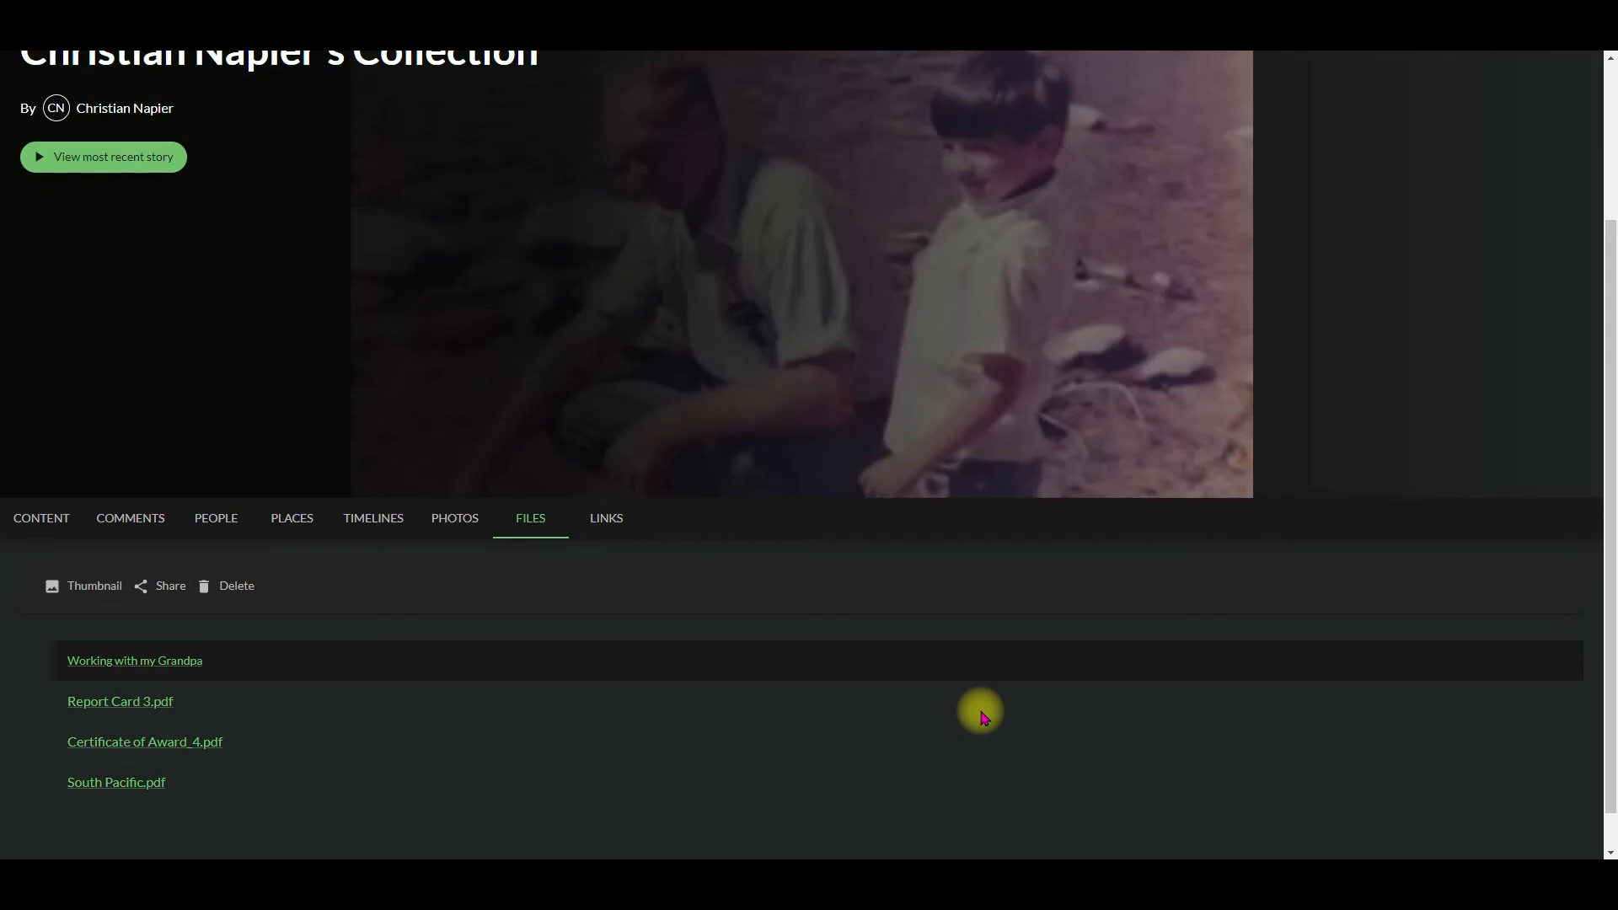
{"action": "scroll", "coordinate": [868, 607], "scroll_direction": "up", "scroll_amount": 2}
{"action": "scroll", "coordinate": [868, 607], "scroll_direction": "down", "scroll_amount": 3}
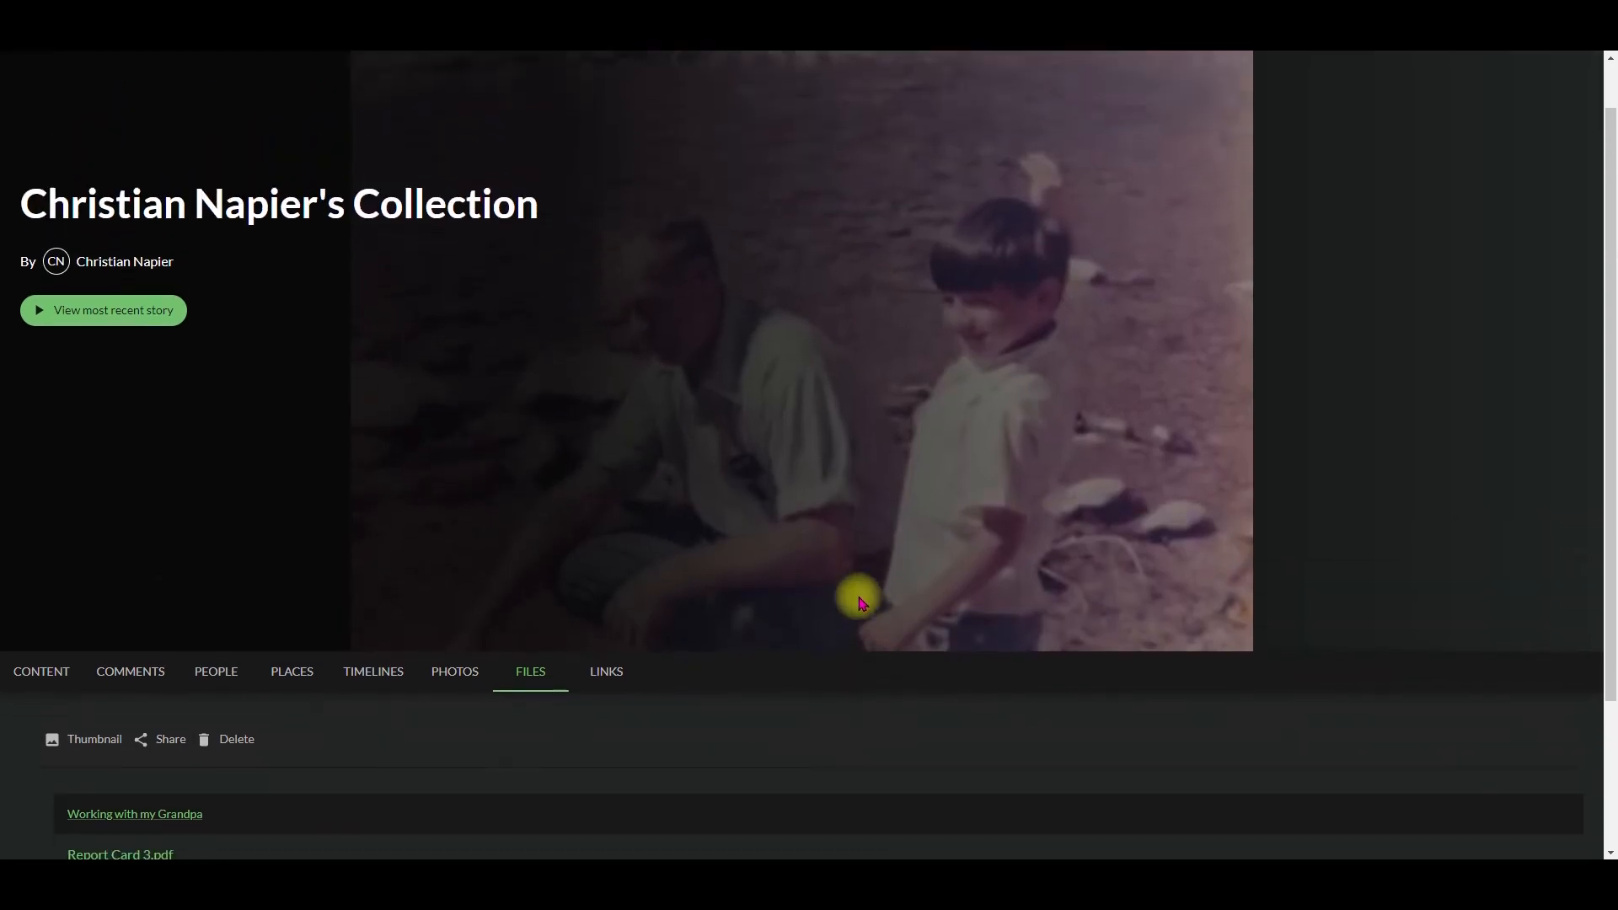
{"action": "scroll", "coordinate": [393, 473], "scroll_direction": "up", "scroll_amount": 2}
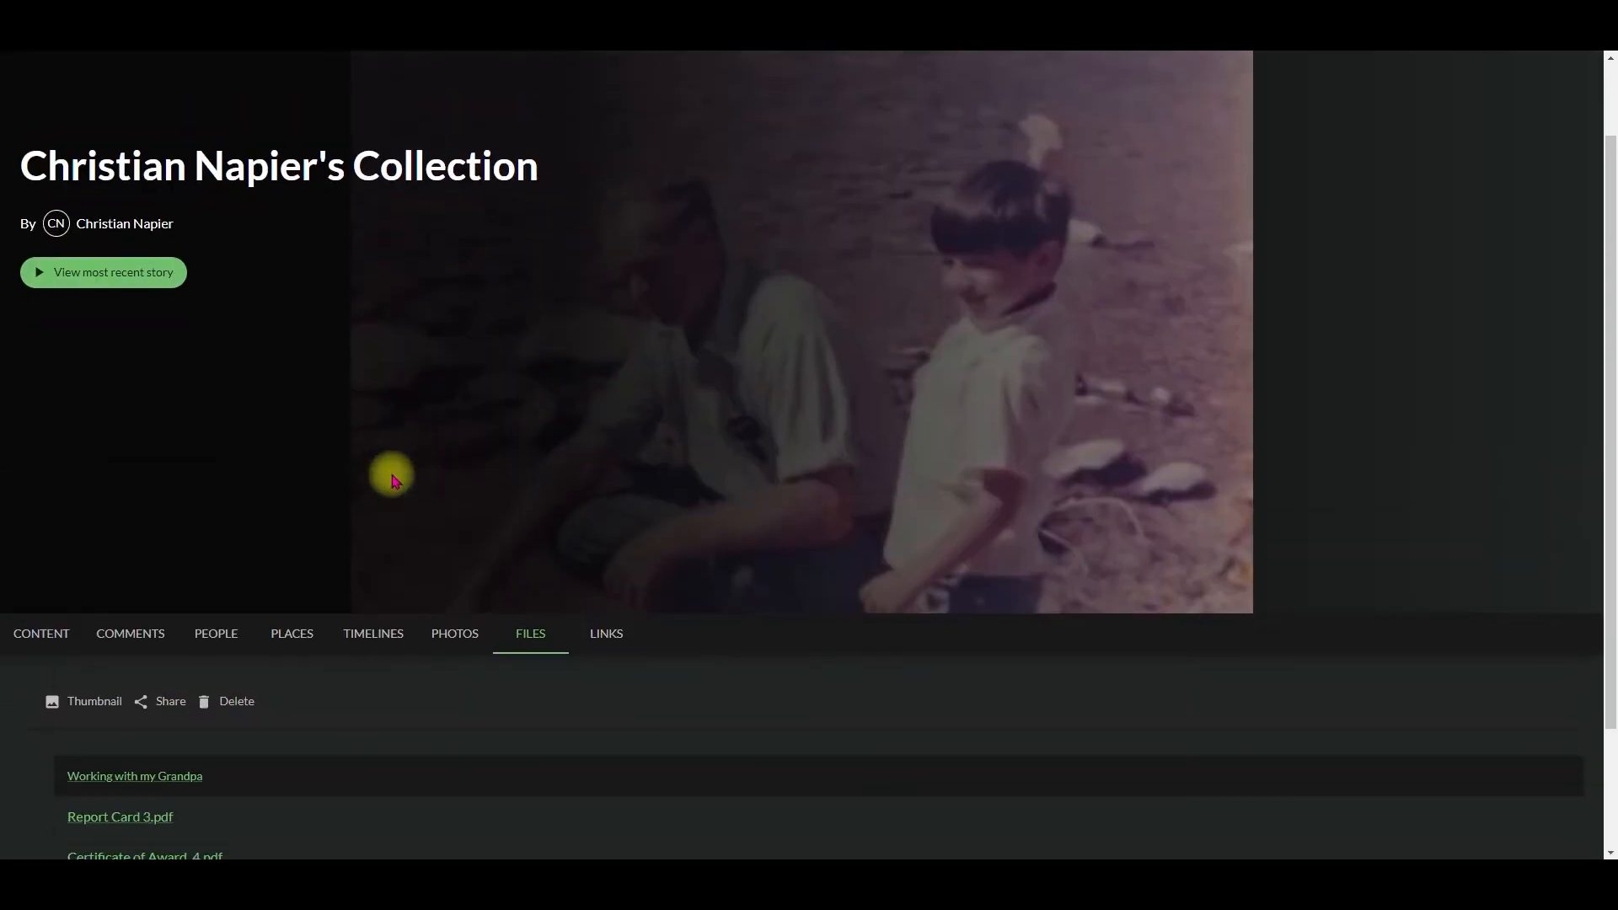
Step: Set the collection's thumbnail to the photo of the toddler sitting on the lawn
{"action": "left_click", "coordinate": [59, 710]}
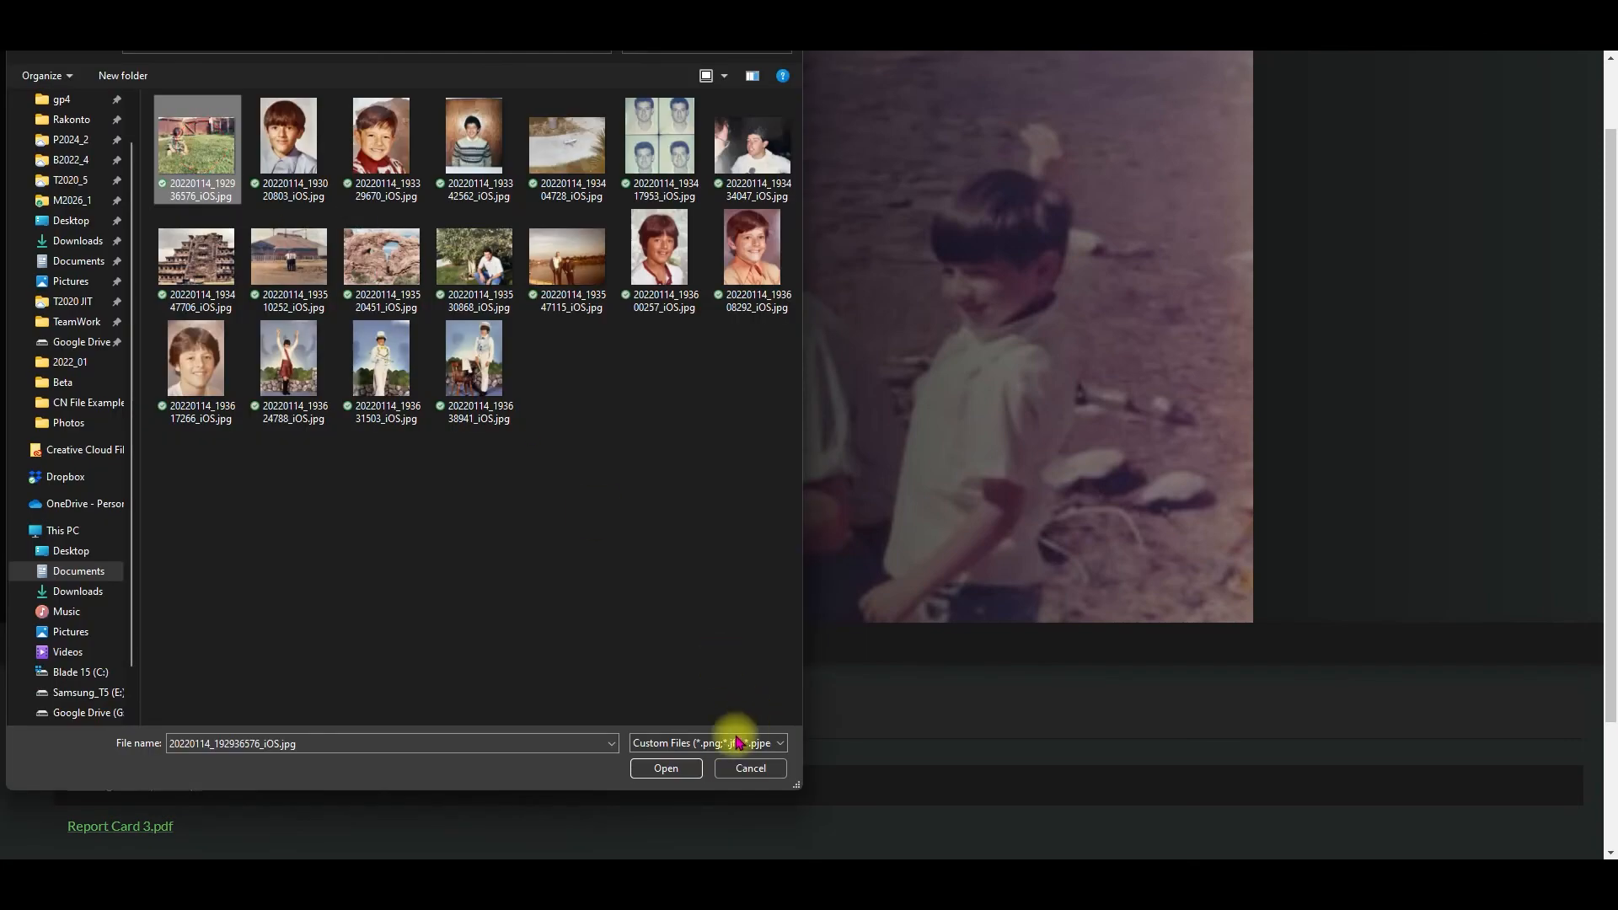
{"action": "left_click", "coordinate": [666, 767]}
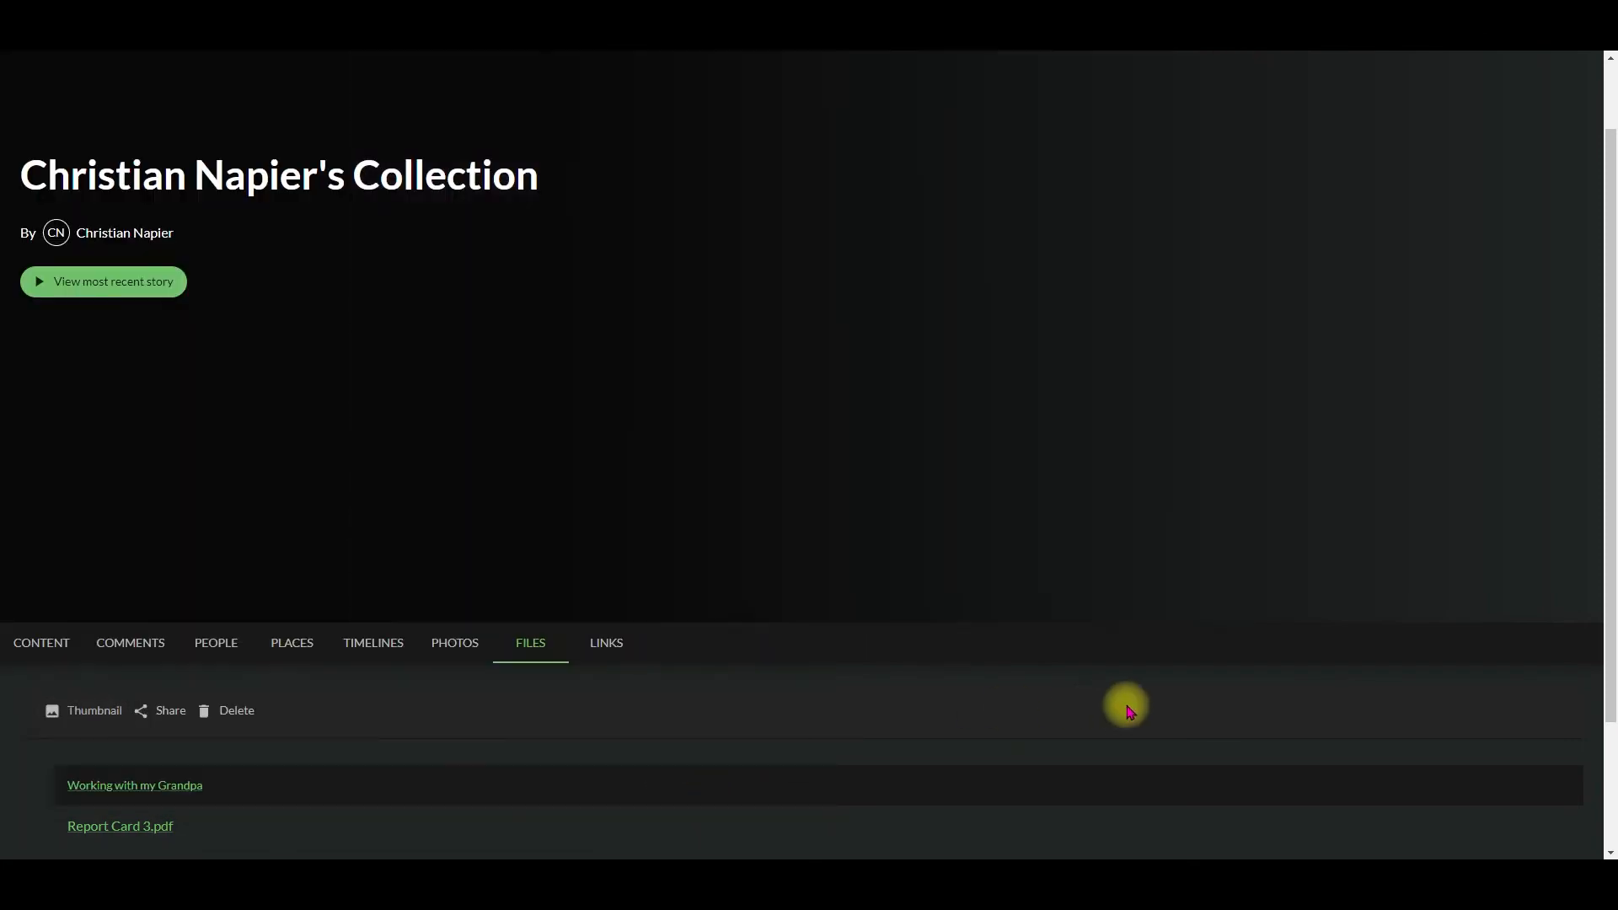
{"action": "scroll", "coordinate": [1129, 710], "scroll_direction": "down", "scroll_amount": 1}
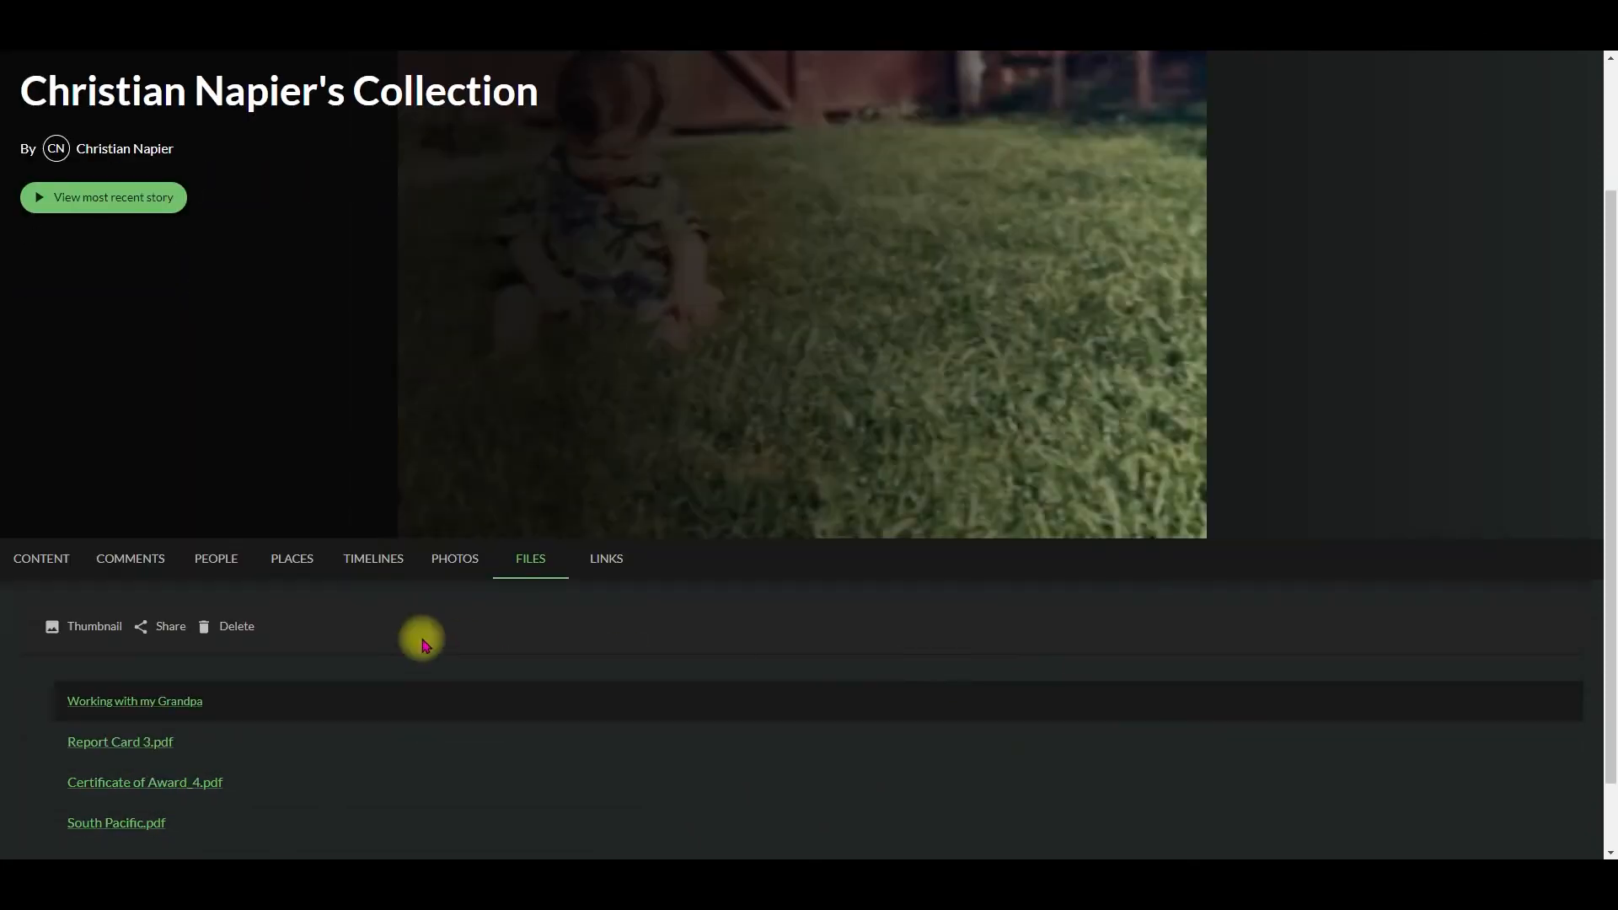
Step: Add a description to the collection saying it holds stories from the owner's life, and save it
{"action": "left_click", "coordinate": [31, 560]}
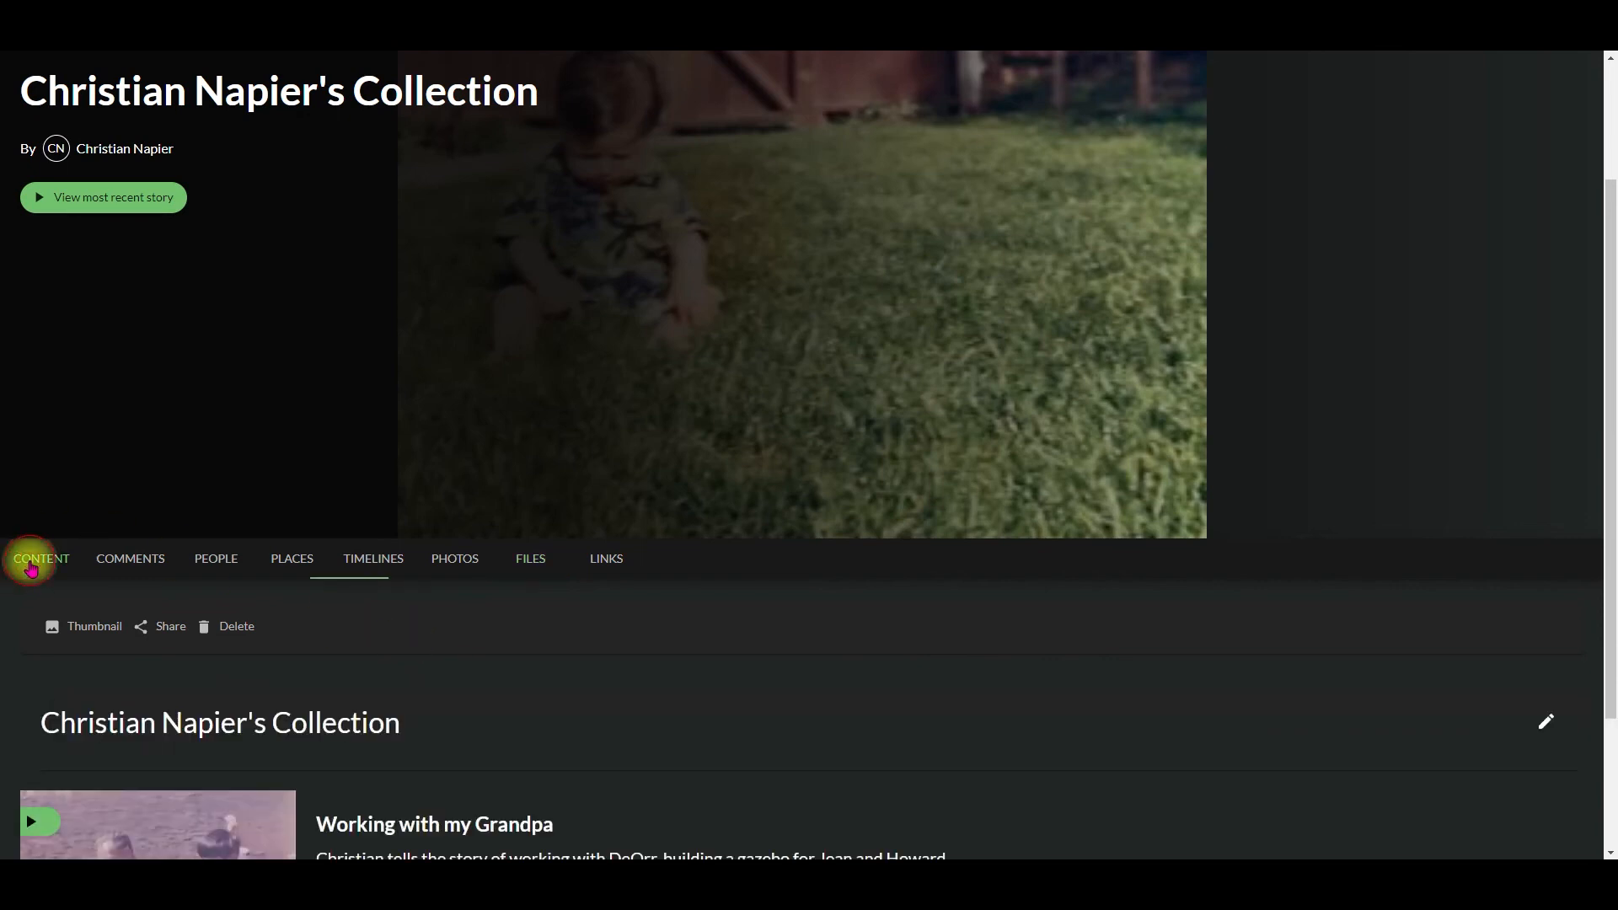
{"action": "scroll", "coordinate": [649, 631], "scroll_direction": "down", "scroll_amount": 2}
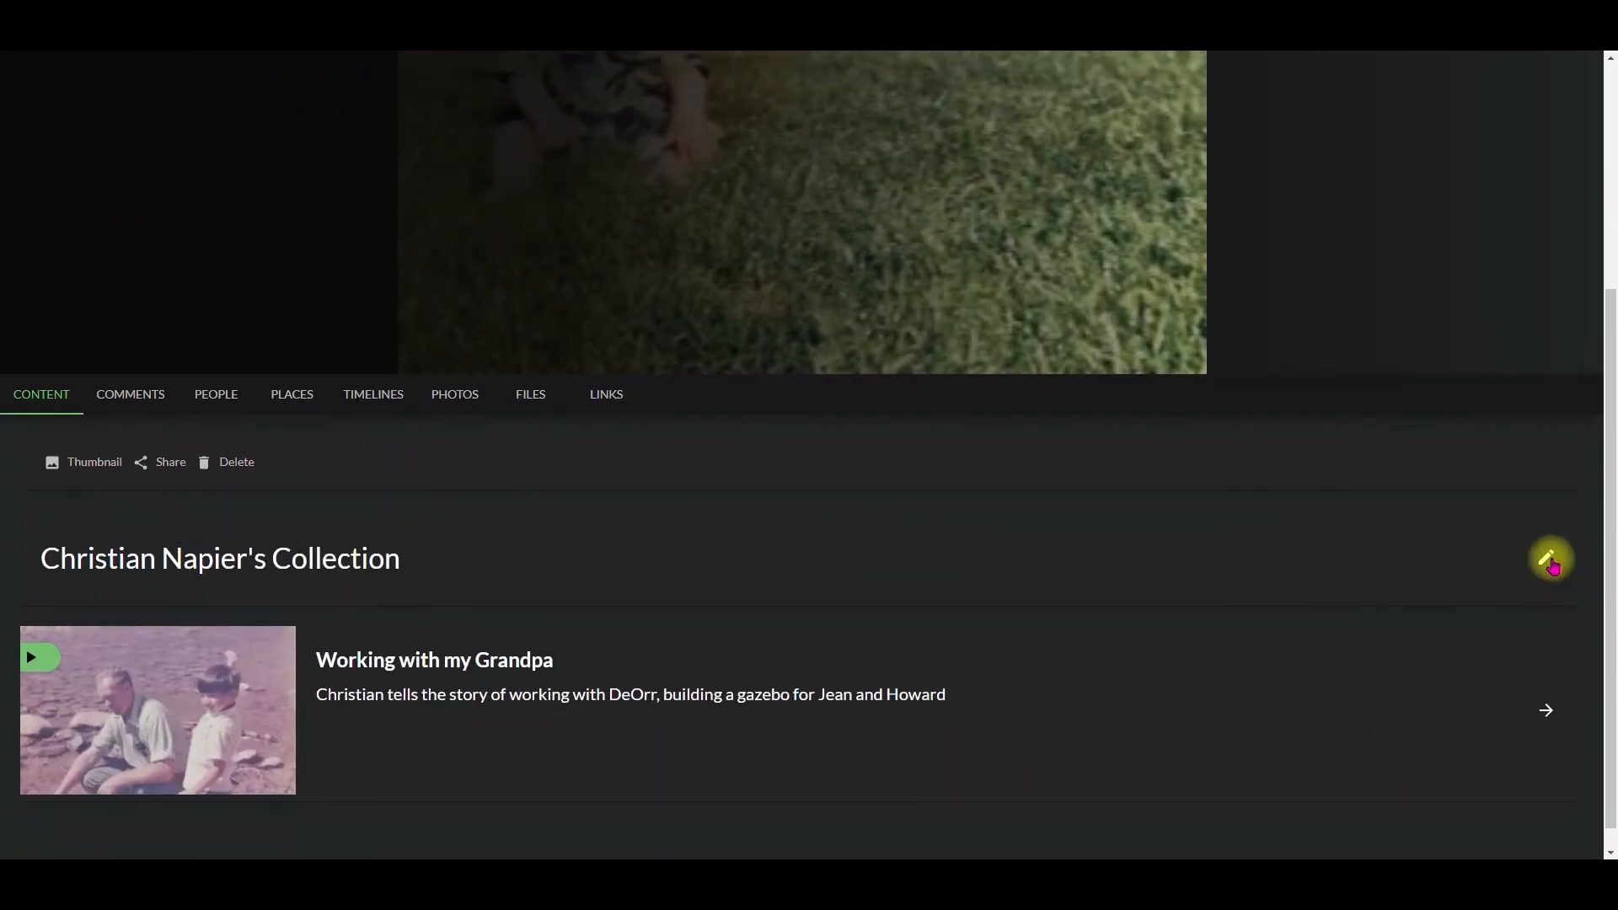
{"action": "left_click", "coordinate": [1548, 559]}
{"action": "left_click", "coordinate": [144, 645]}
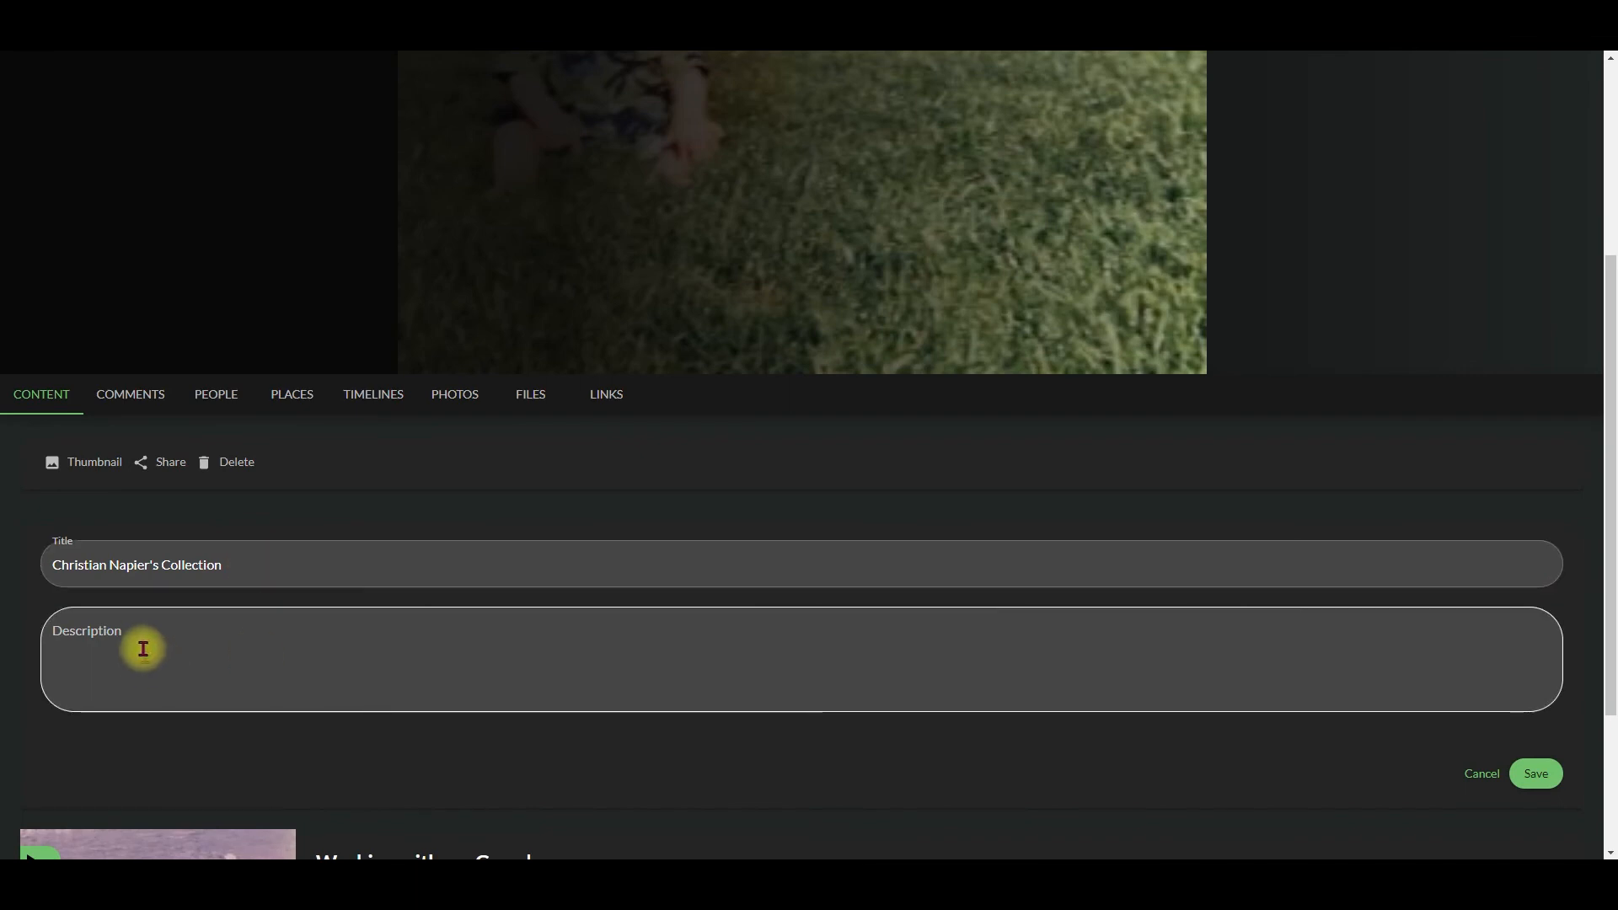
{"action": "type", "text": "Stories from Christian Napier's life"}
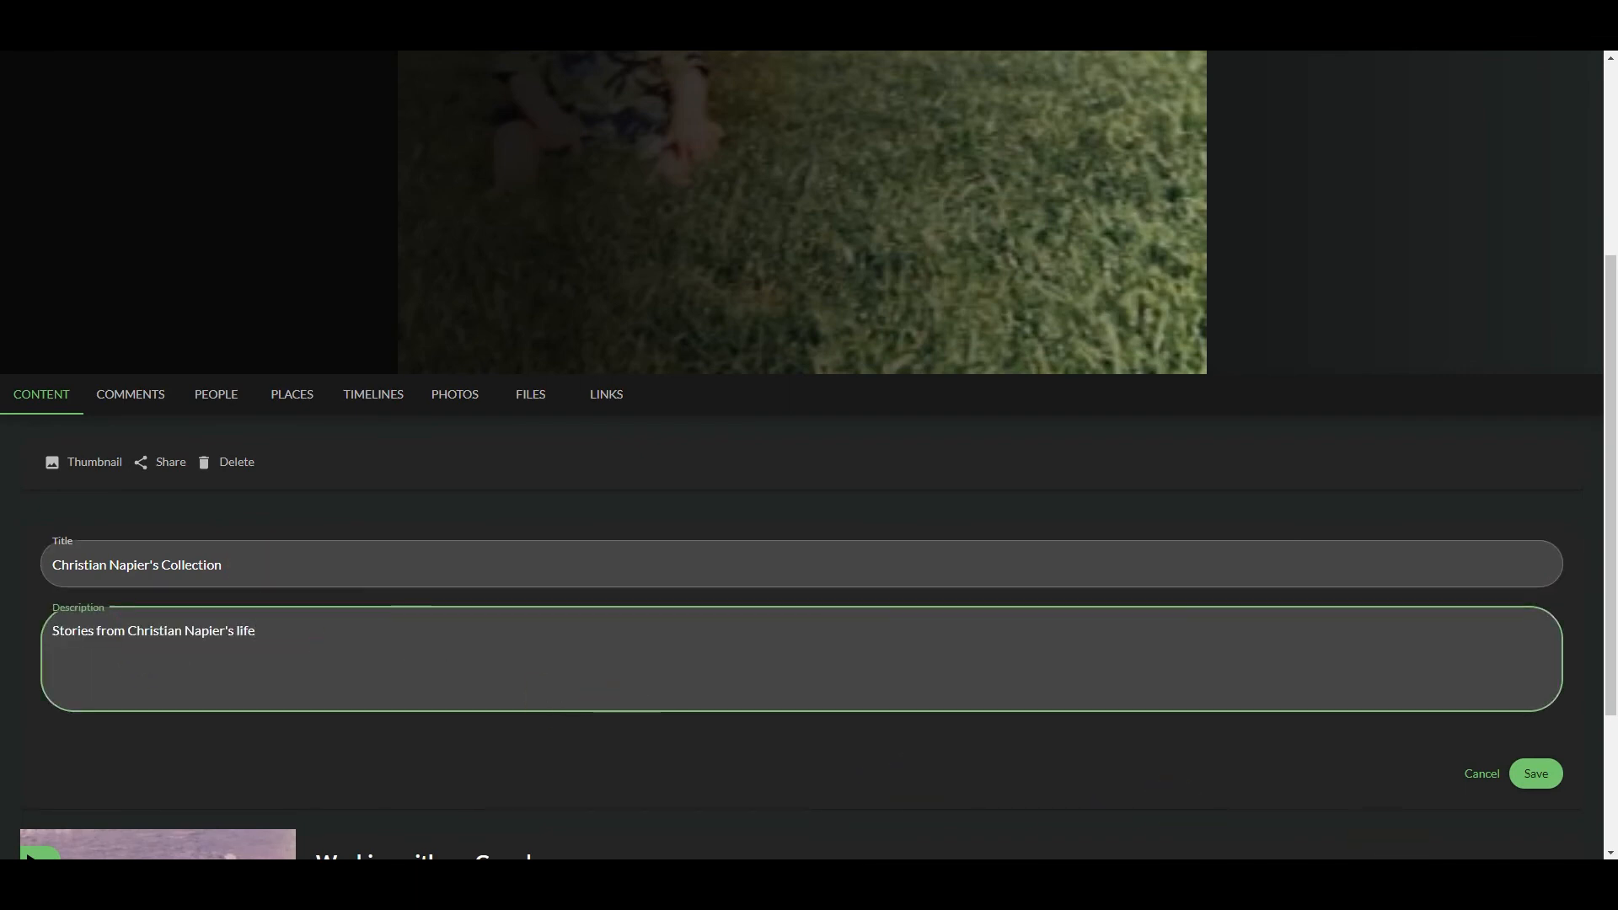
{"action": "left_click", "coordinate": [1537, 771]}
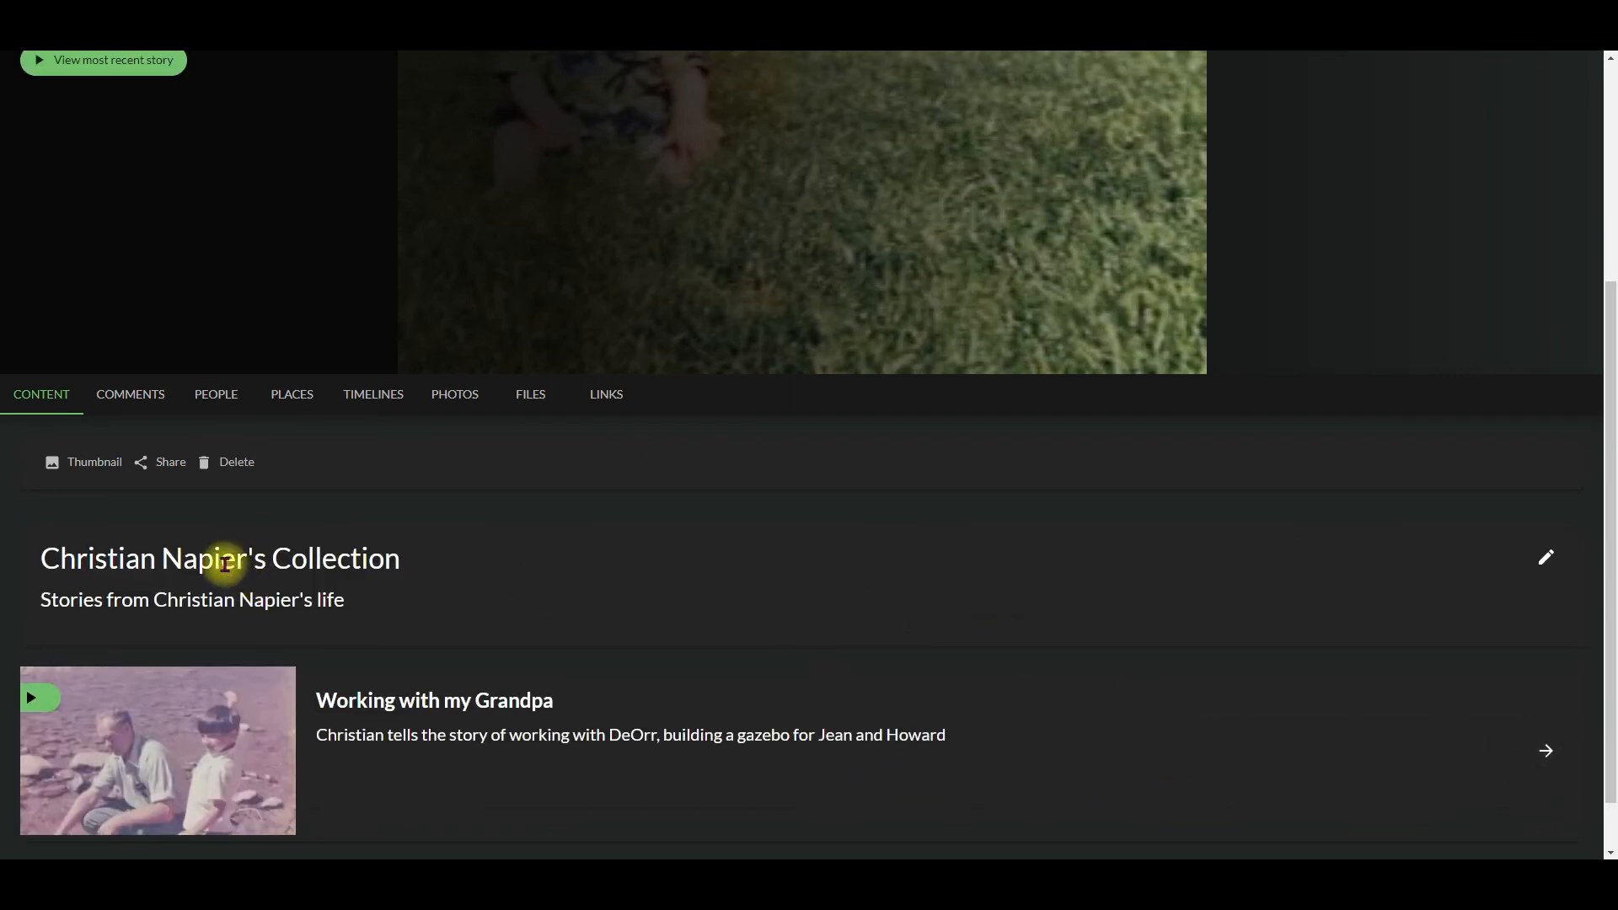
{"action": "scroll", "coordinate": [696, 645], "scroll_direction": "up", "scroll_amount": 4}
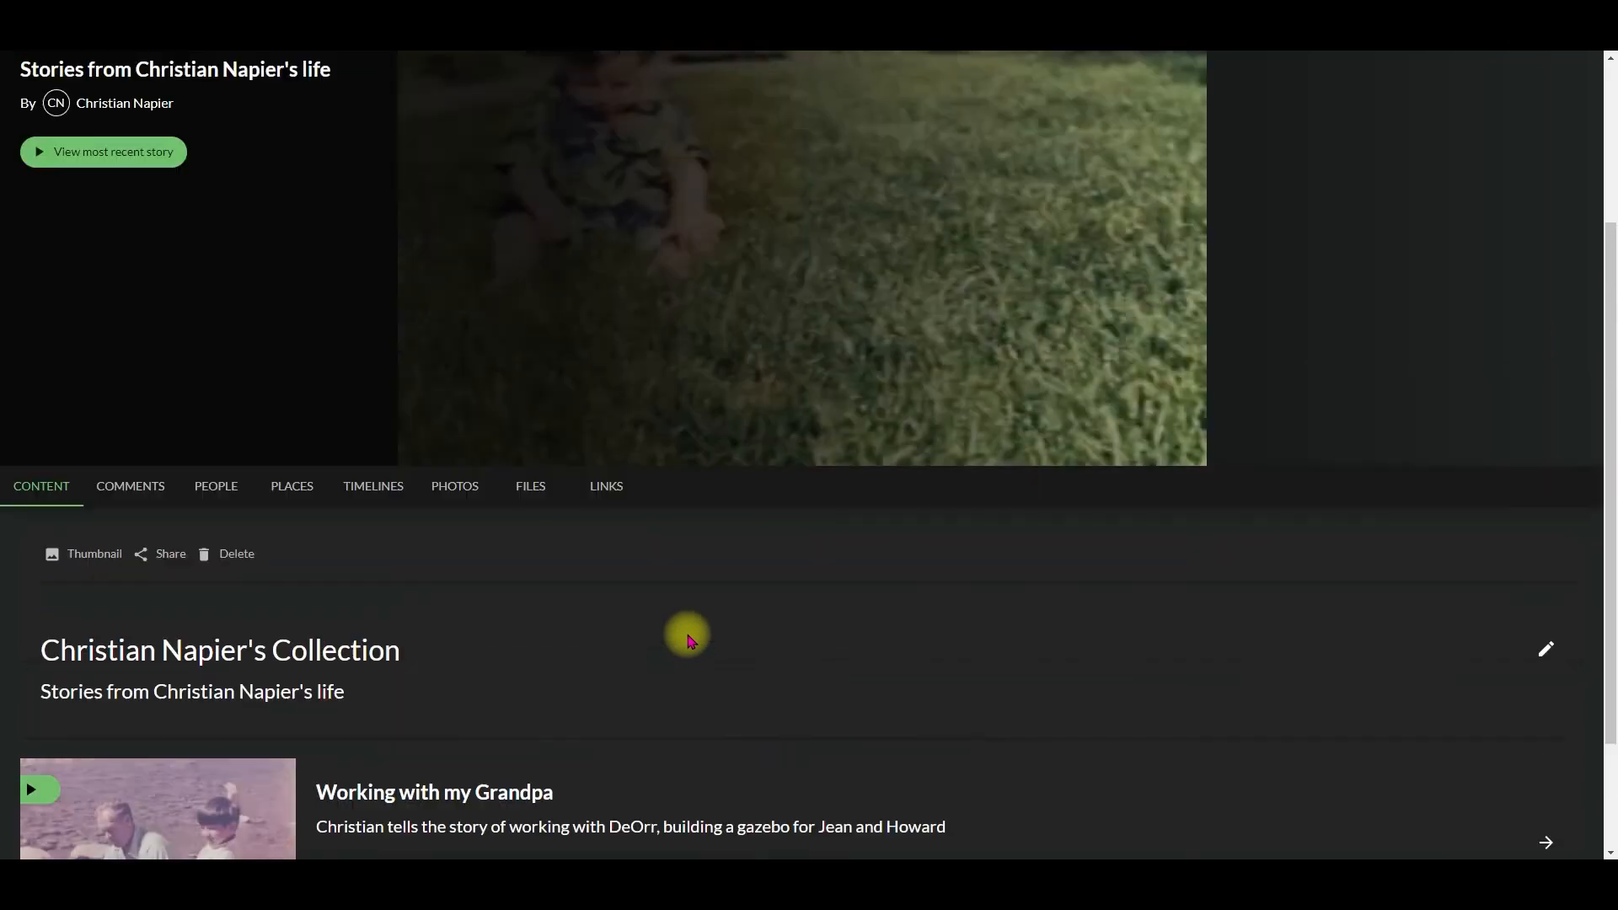
{"action": "scroll", "coordinate": [780, 585], "scroll_direction": "down", "scroll_amount": 4}
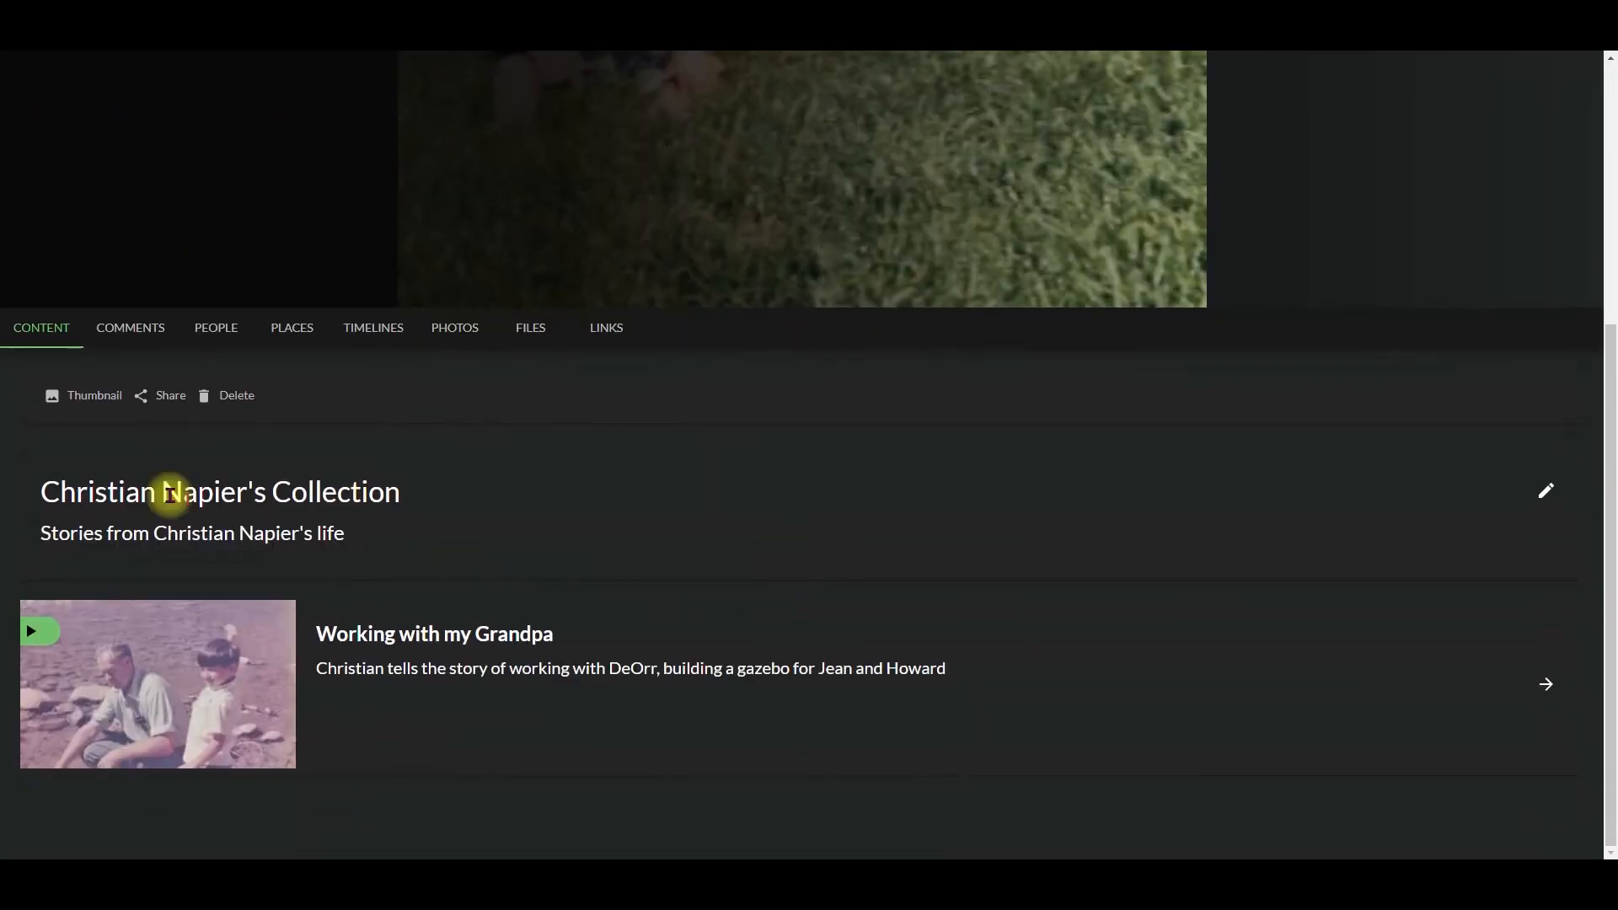
Step: Open the collection's sharing options and fill in the invitee's email address from the suggested entries
{"action": "left_click", "coordinate": [164, 398]}
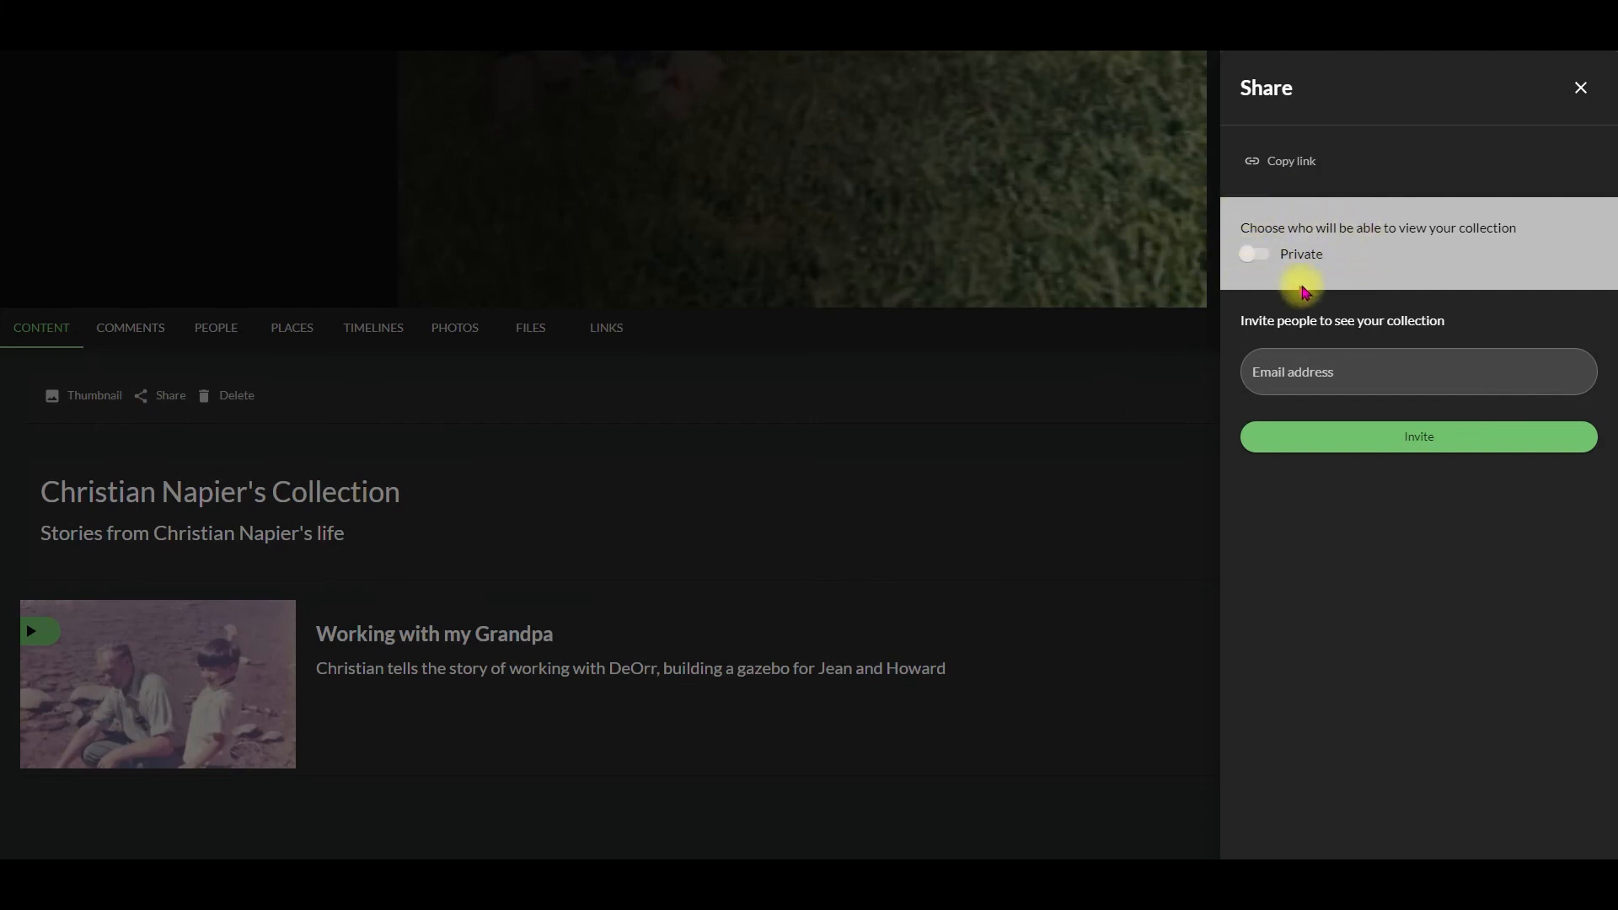
{"action": "left_click", "coordinate": [1319, 371]}
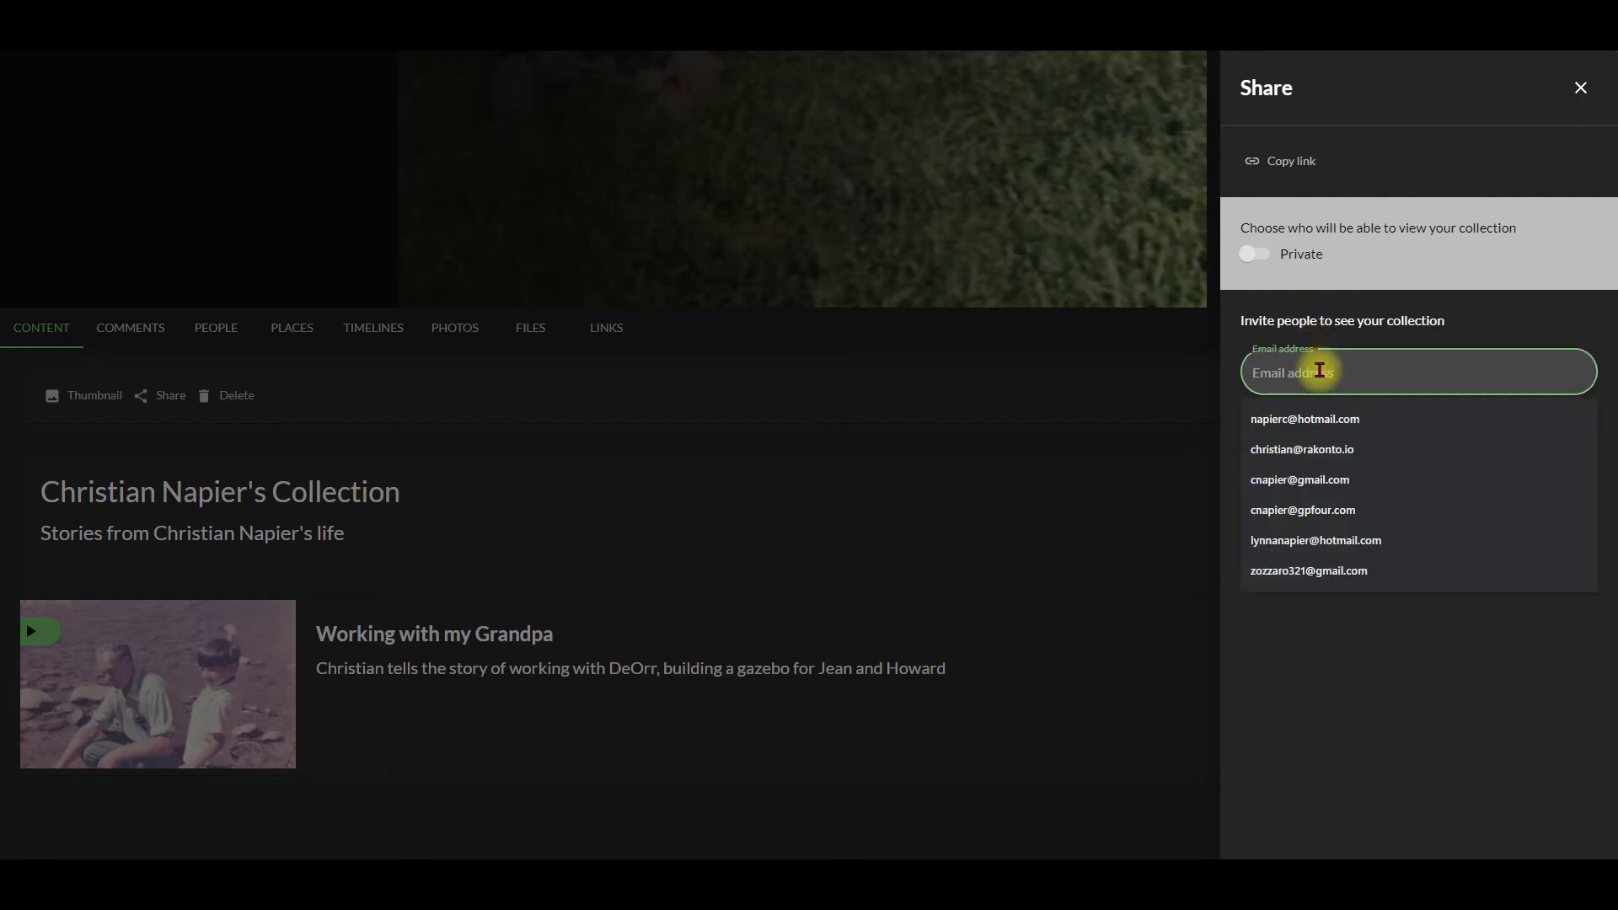
{"action": "left_click", "coordinate": [1315, 476]}
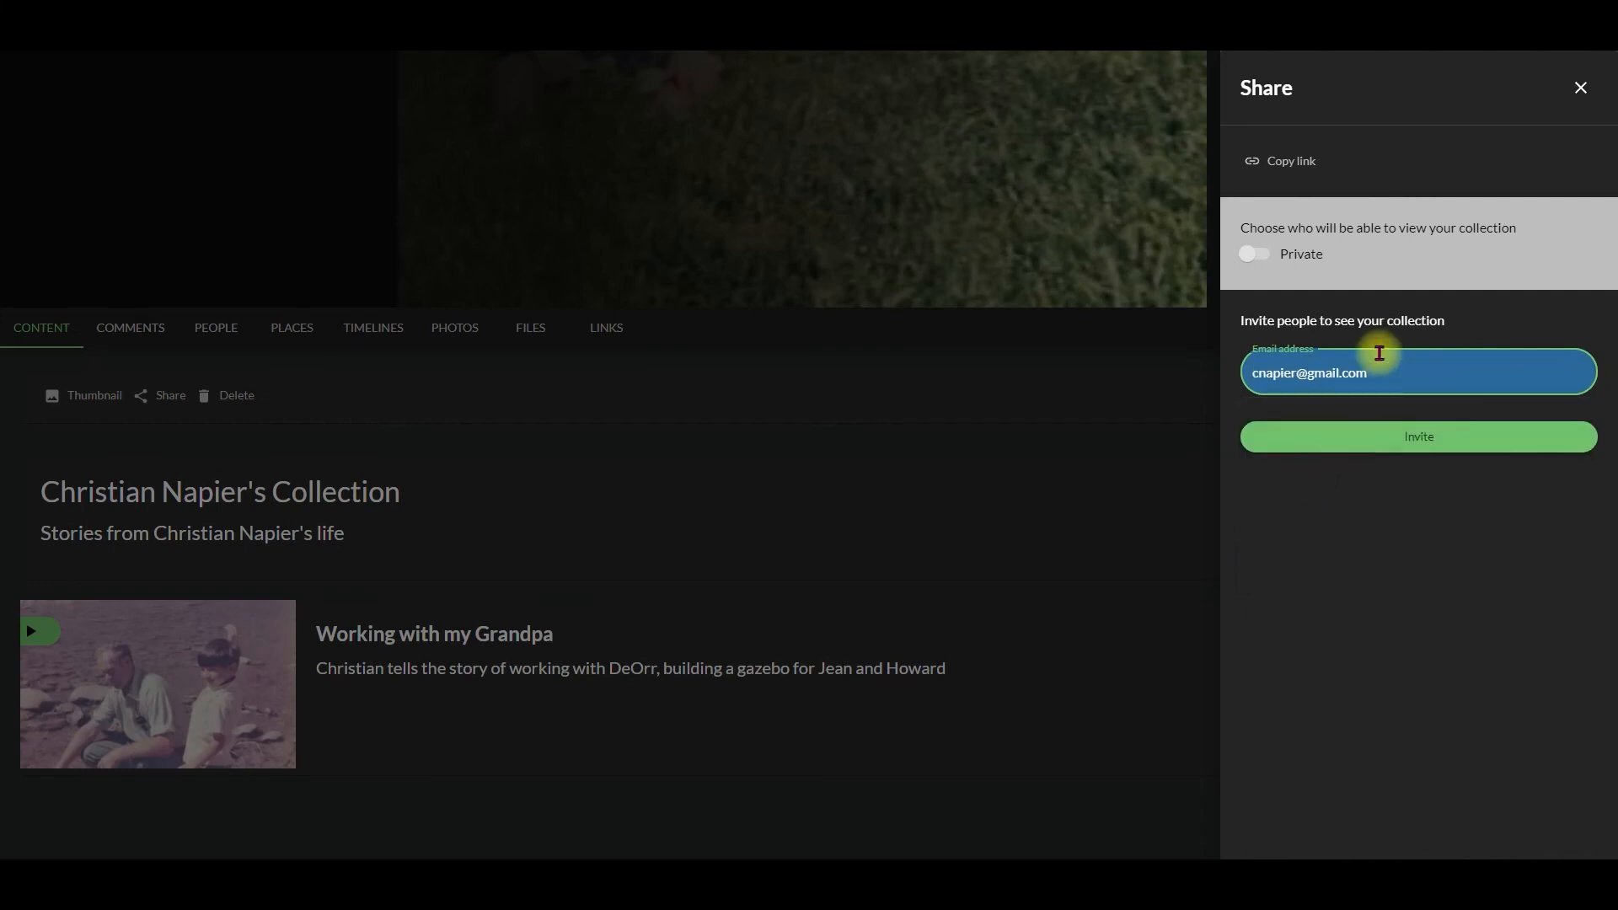
{"action": "left_click", "coordinate": [1414, 437]}
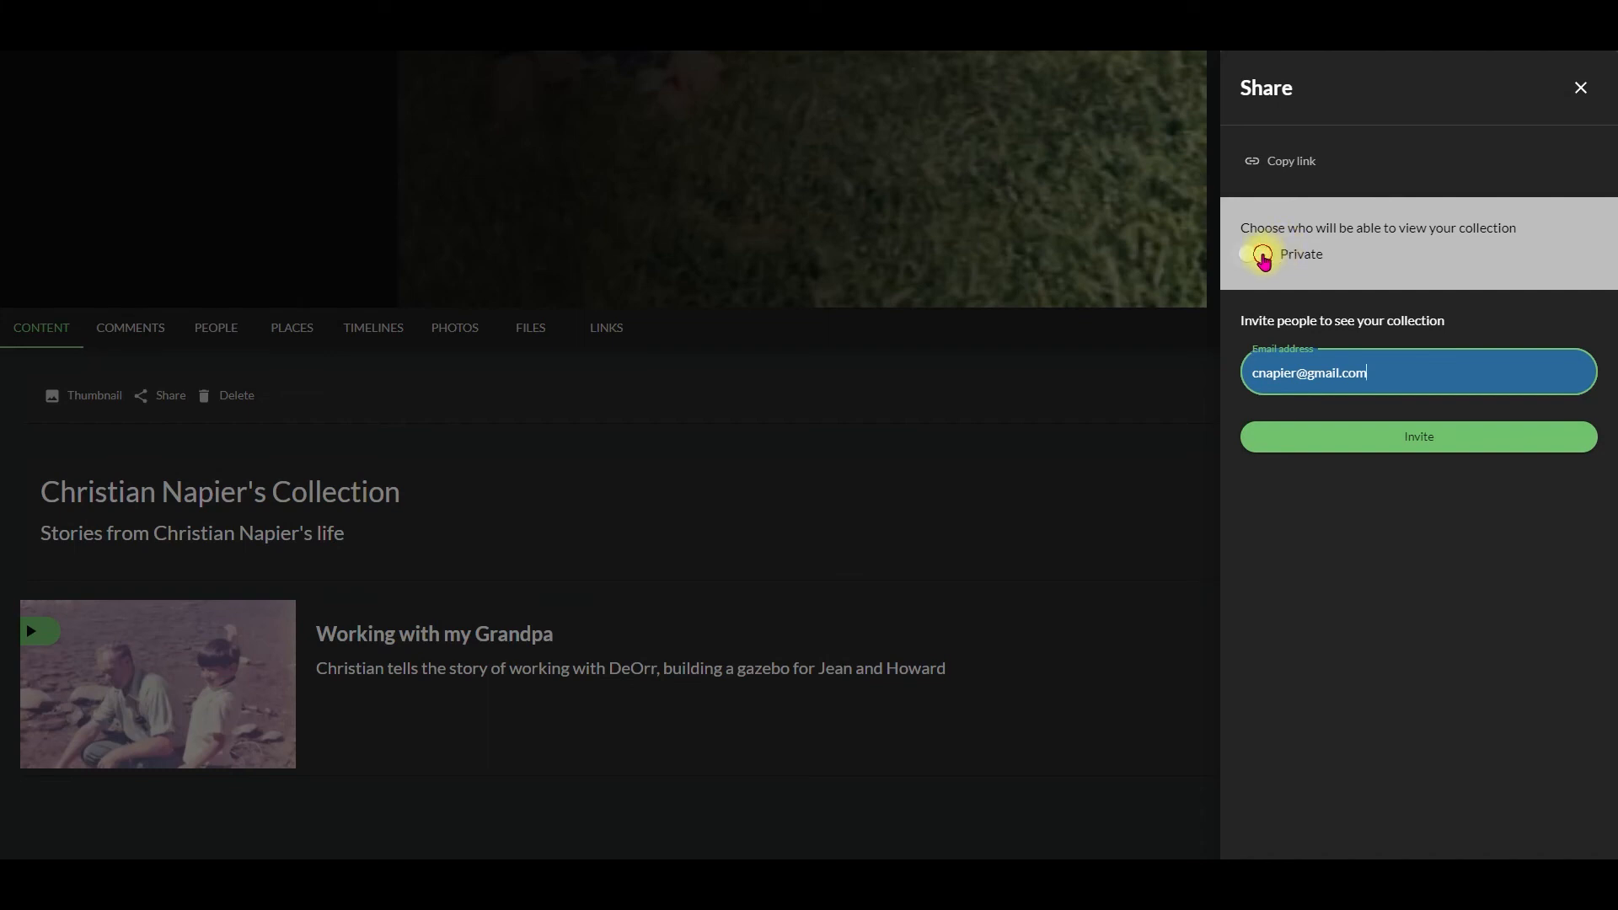
Step: Make the collection public for everyone to see and copy its share link
{"action": "left_click", "coordinate": [1282, 252]}
{"action": "left_click", "coordinate": [1300, 166]}
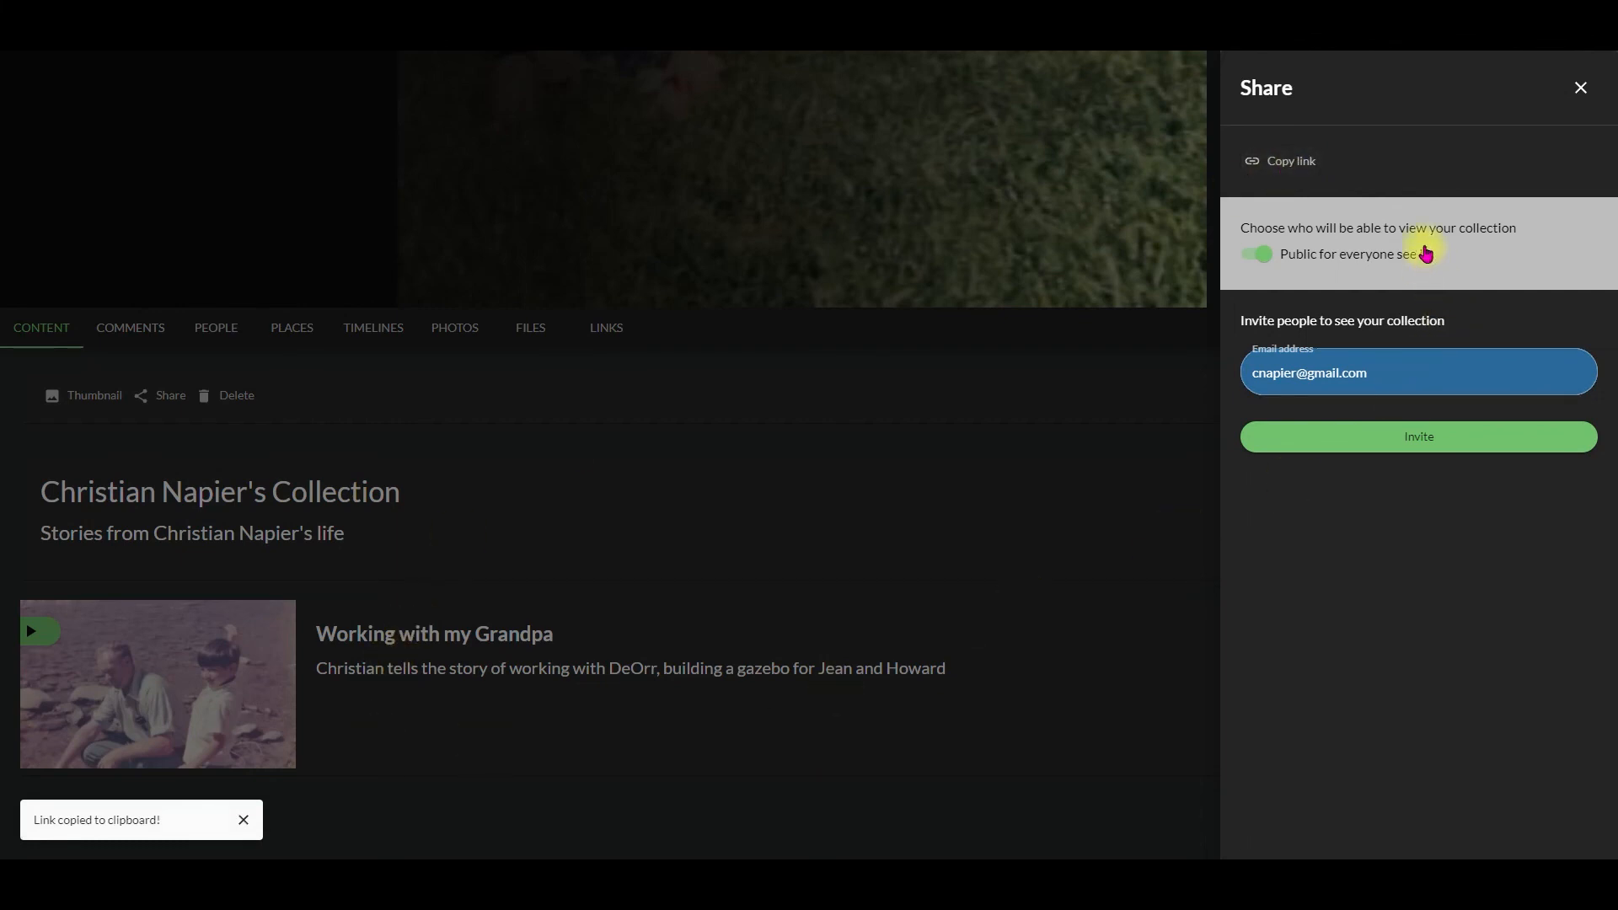
Step: Set the collection's visibility to private and send the invitation to the entered email address
{"action": "left_click", "coordinate": [1255, 255]}
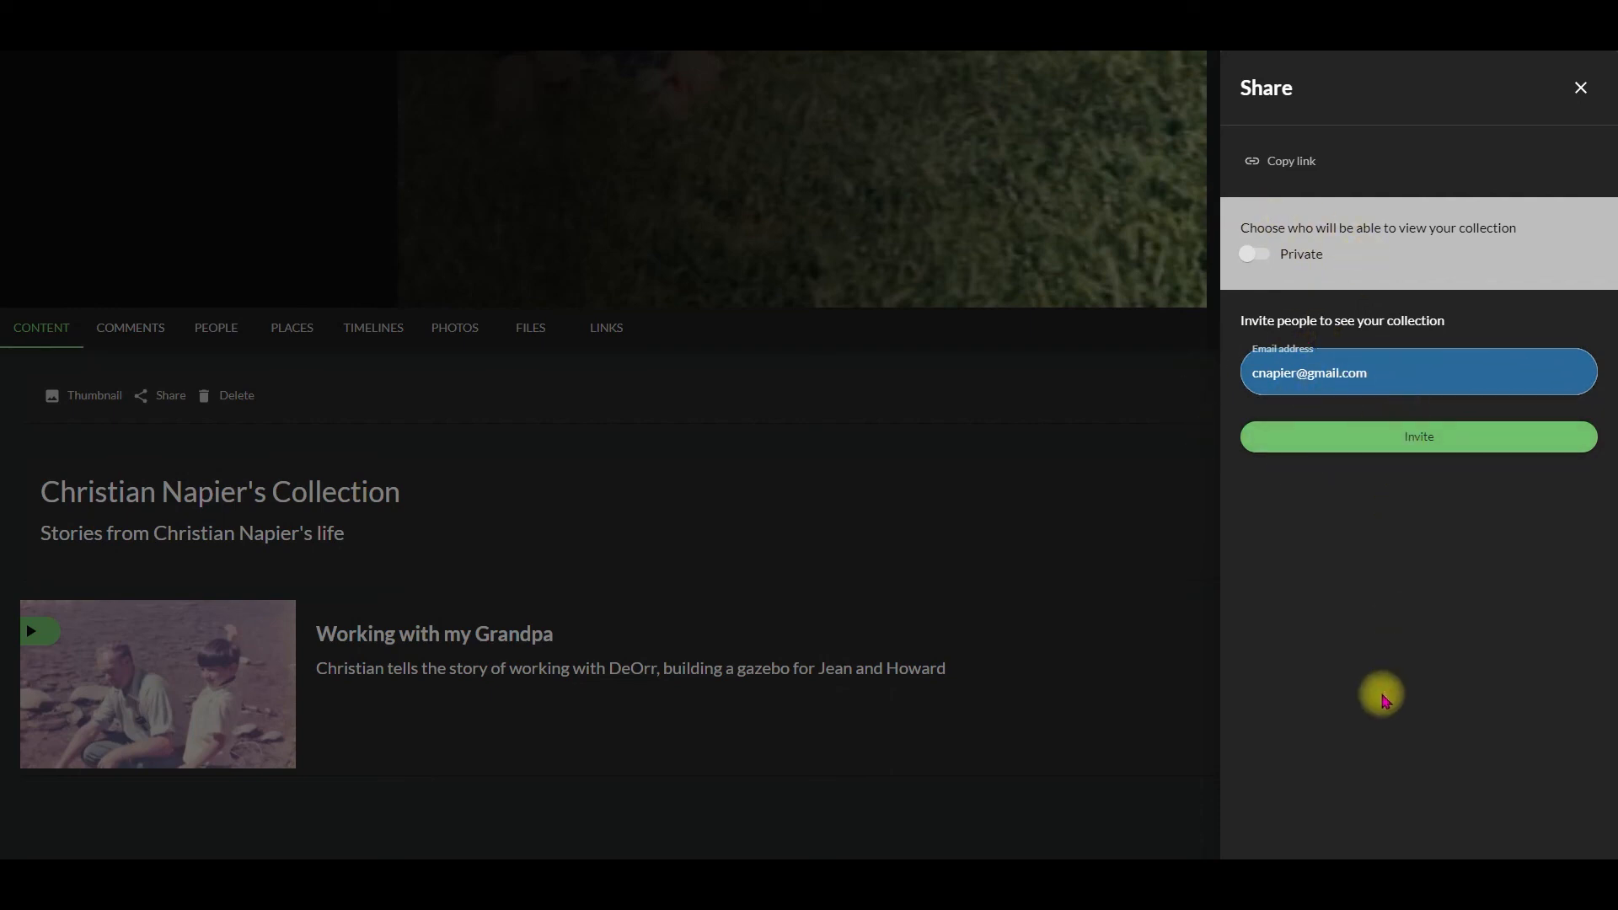
{"action": "left_click", "coordinate": [1391, 439]}
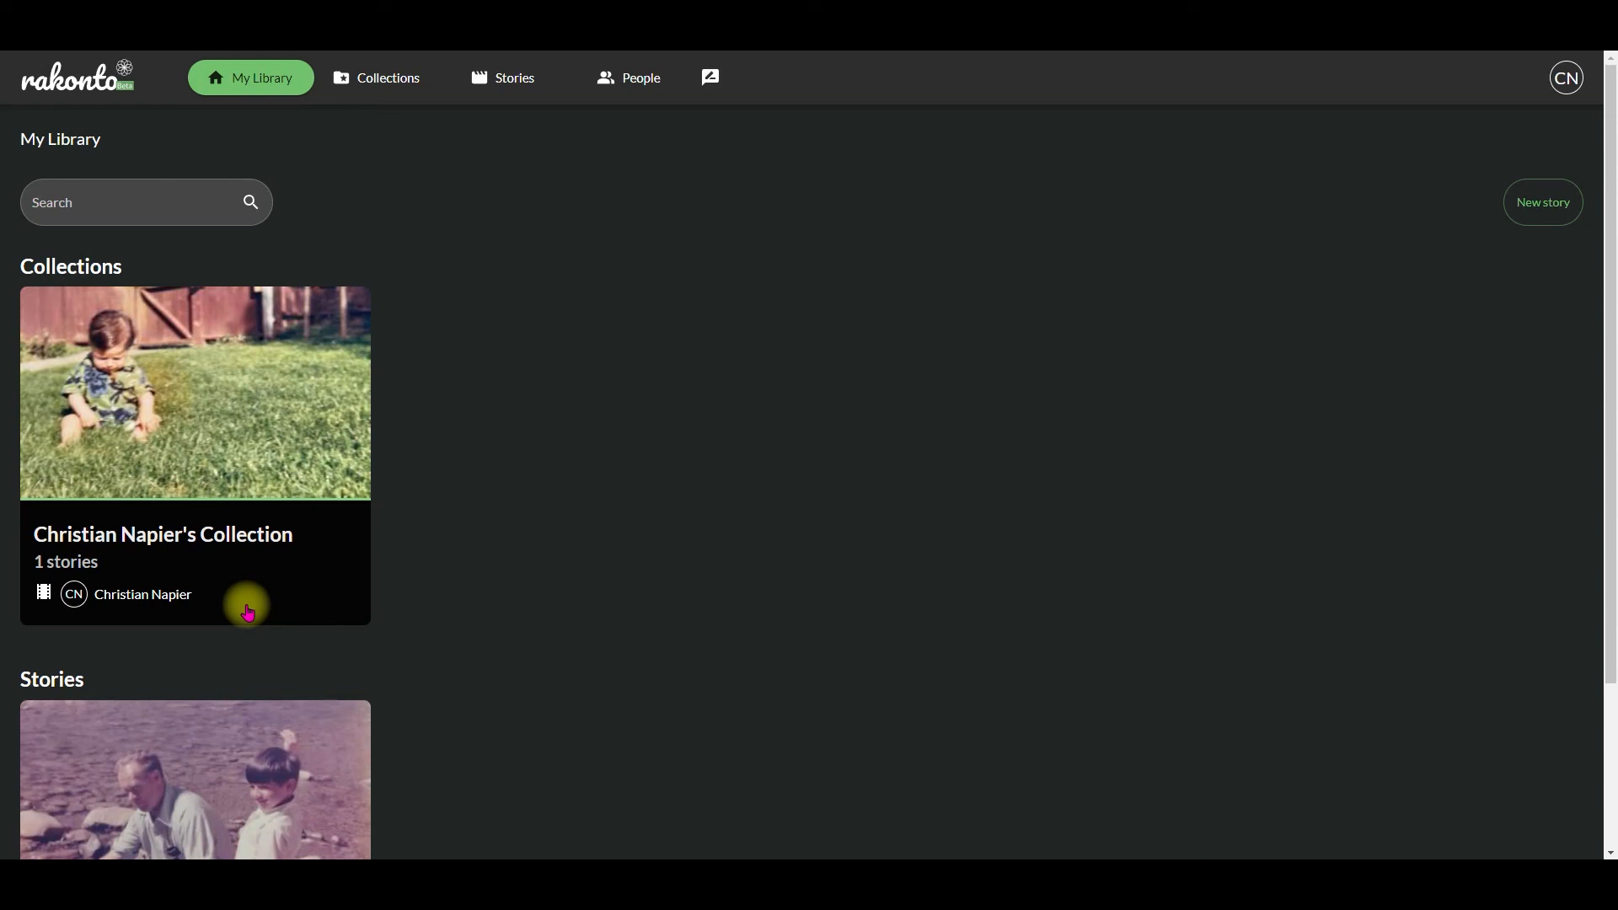
Step: Open the account profile and upload the portrait taken in front of the bookshelves, Profile 2, as the profile picture
{"action": "left_click", "coordinate": [1569, 87]}
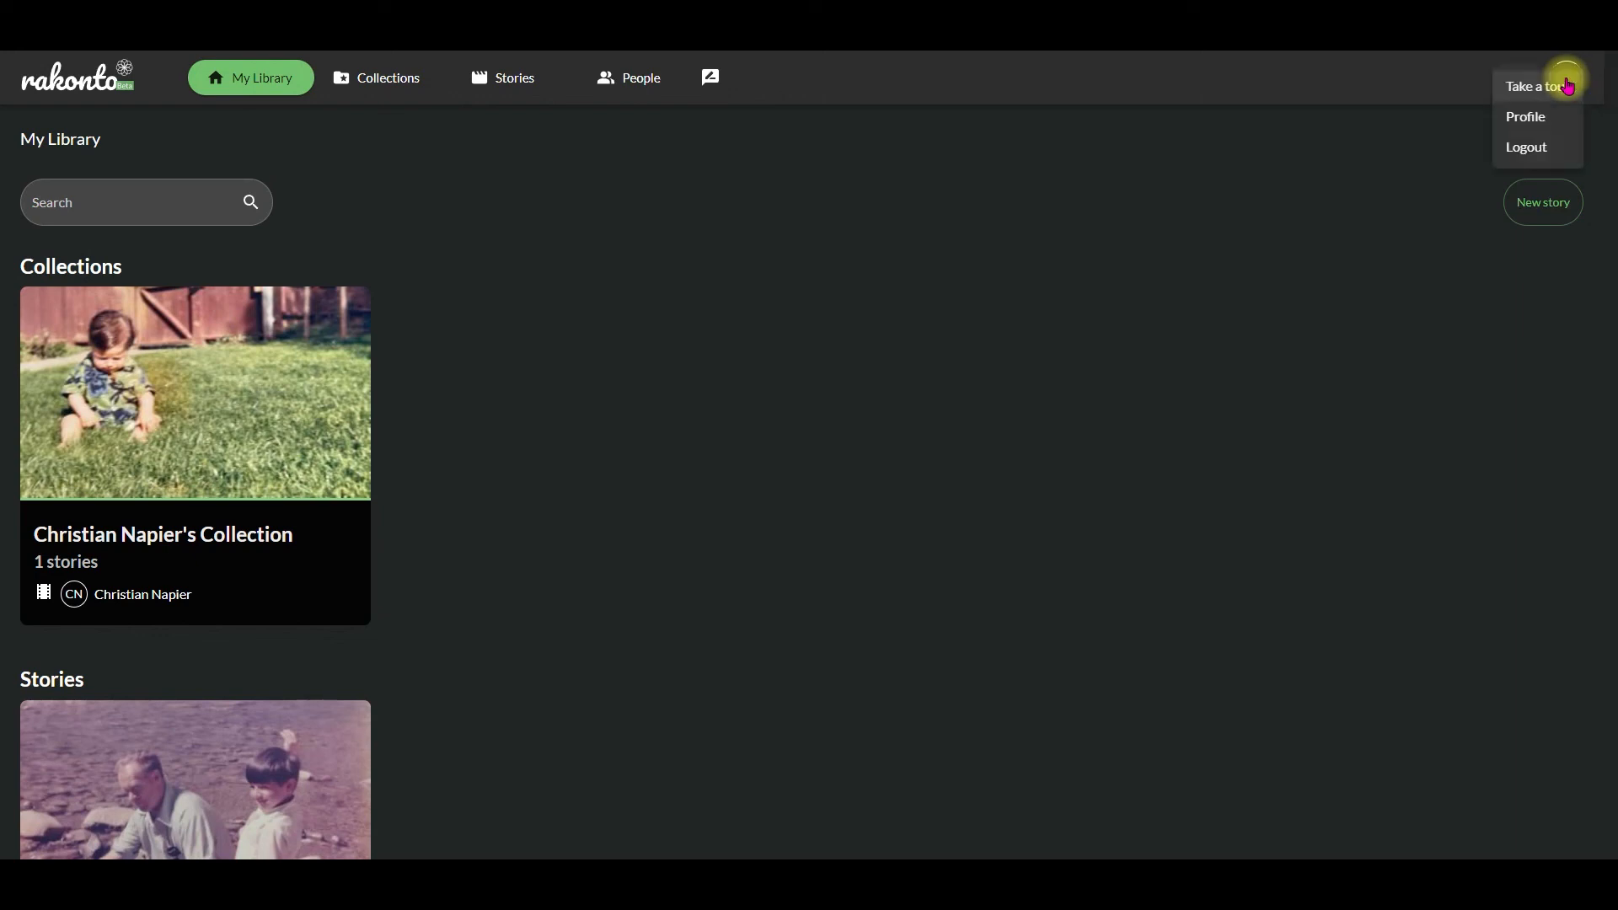
{"action": "left_click", "coordinate": [1542, 118]}
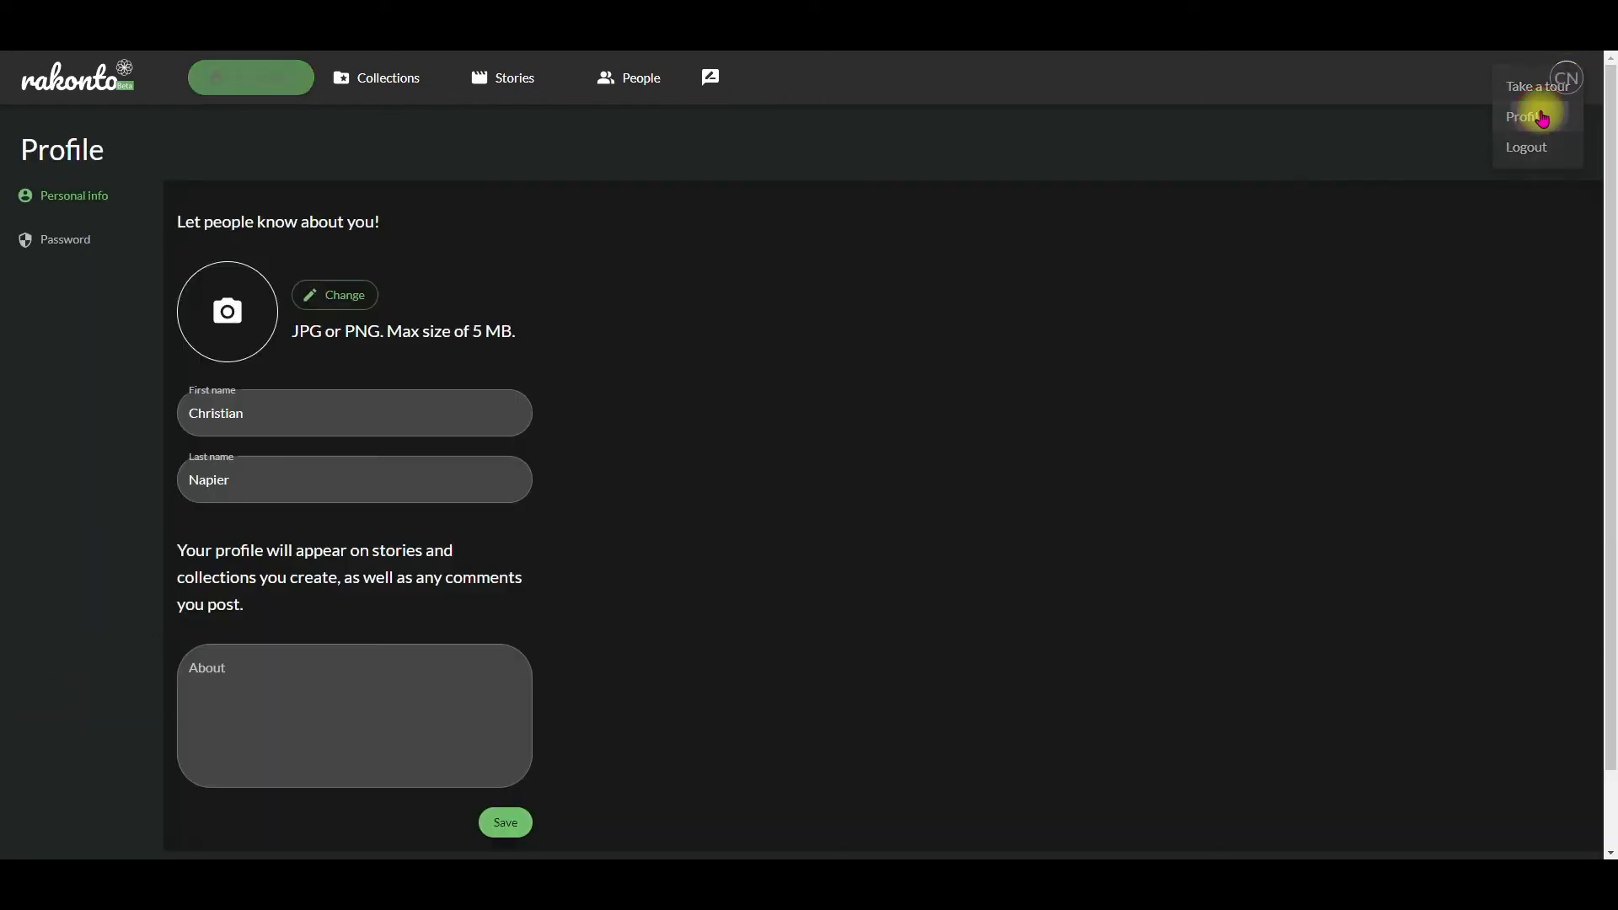
{"action": "left_click", "coordinate": [324, 305]}
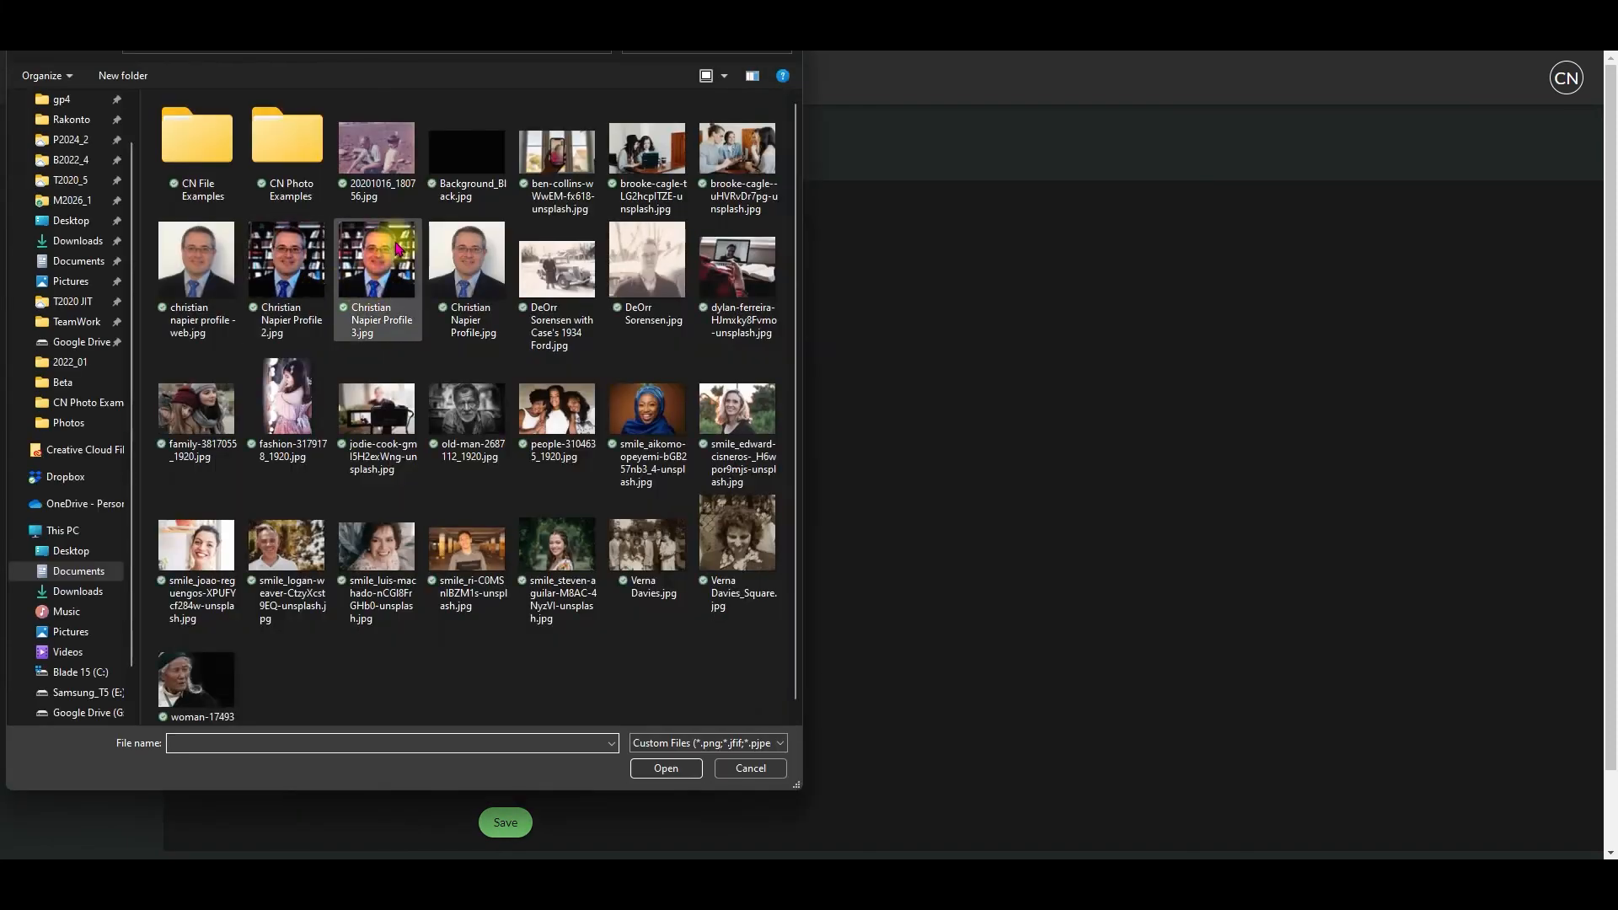
{"action": "left_click", "coordinate": [278, 253]}
{"action": "left_click", "coordinate": [668, 767]}
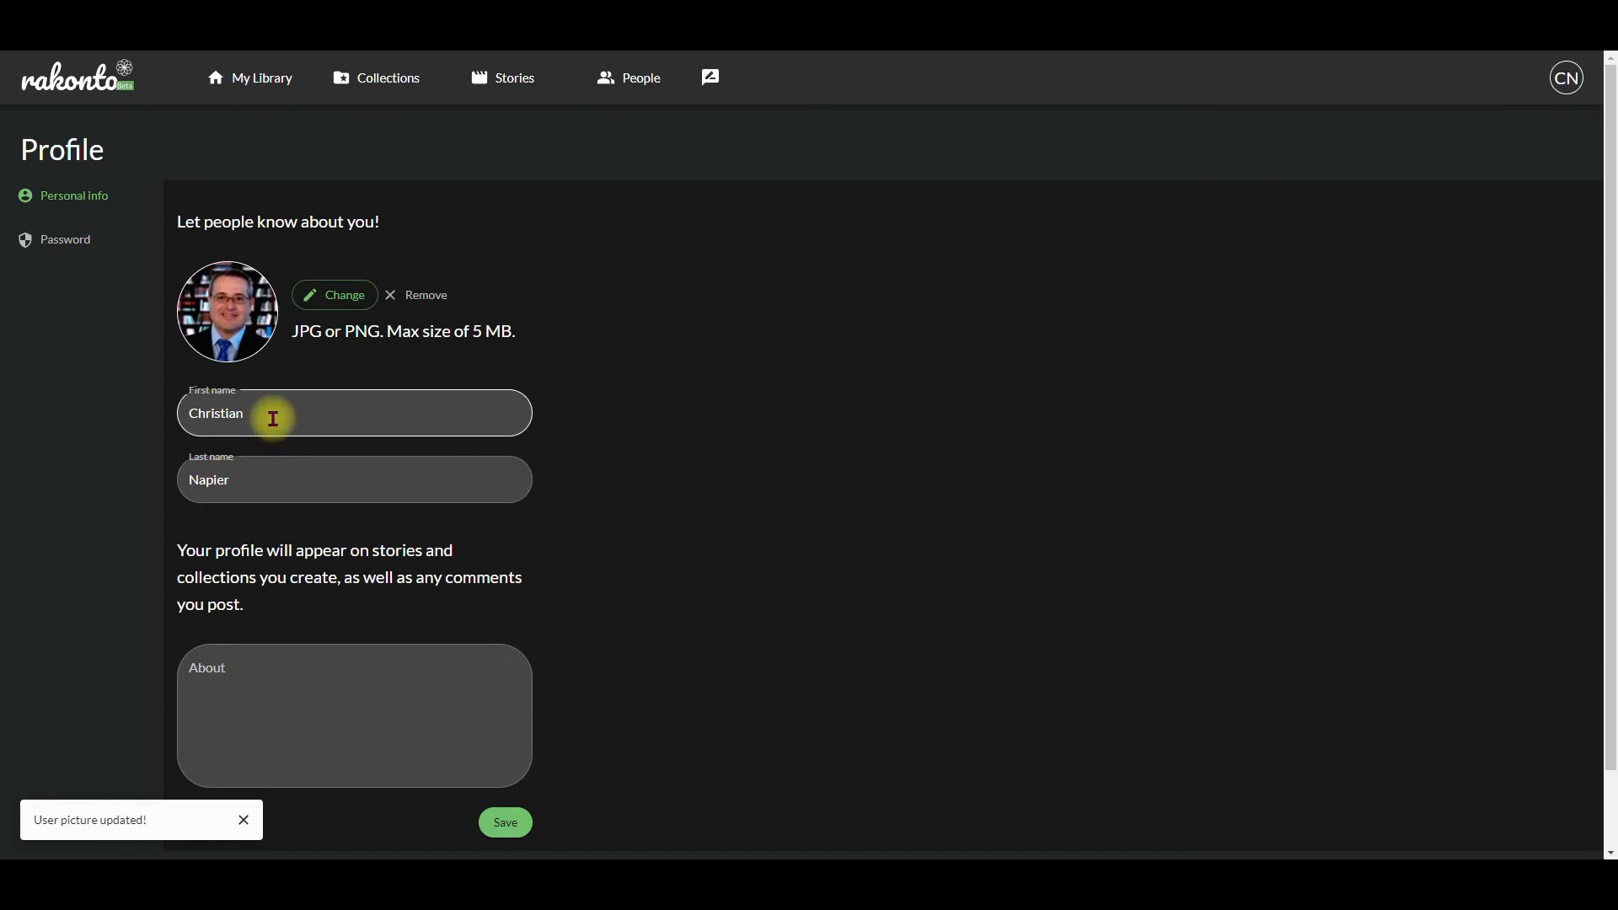
Step: Set the profile's About text to "Founder and CEO of Rakonto Inc" and save the personal info
{"action": "left_click", "coordinate": [327, 663]}
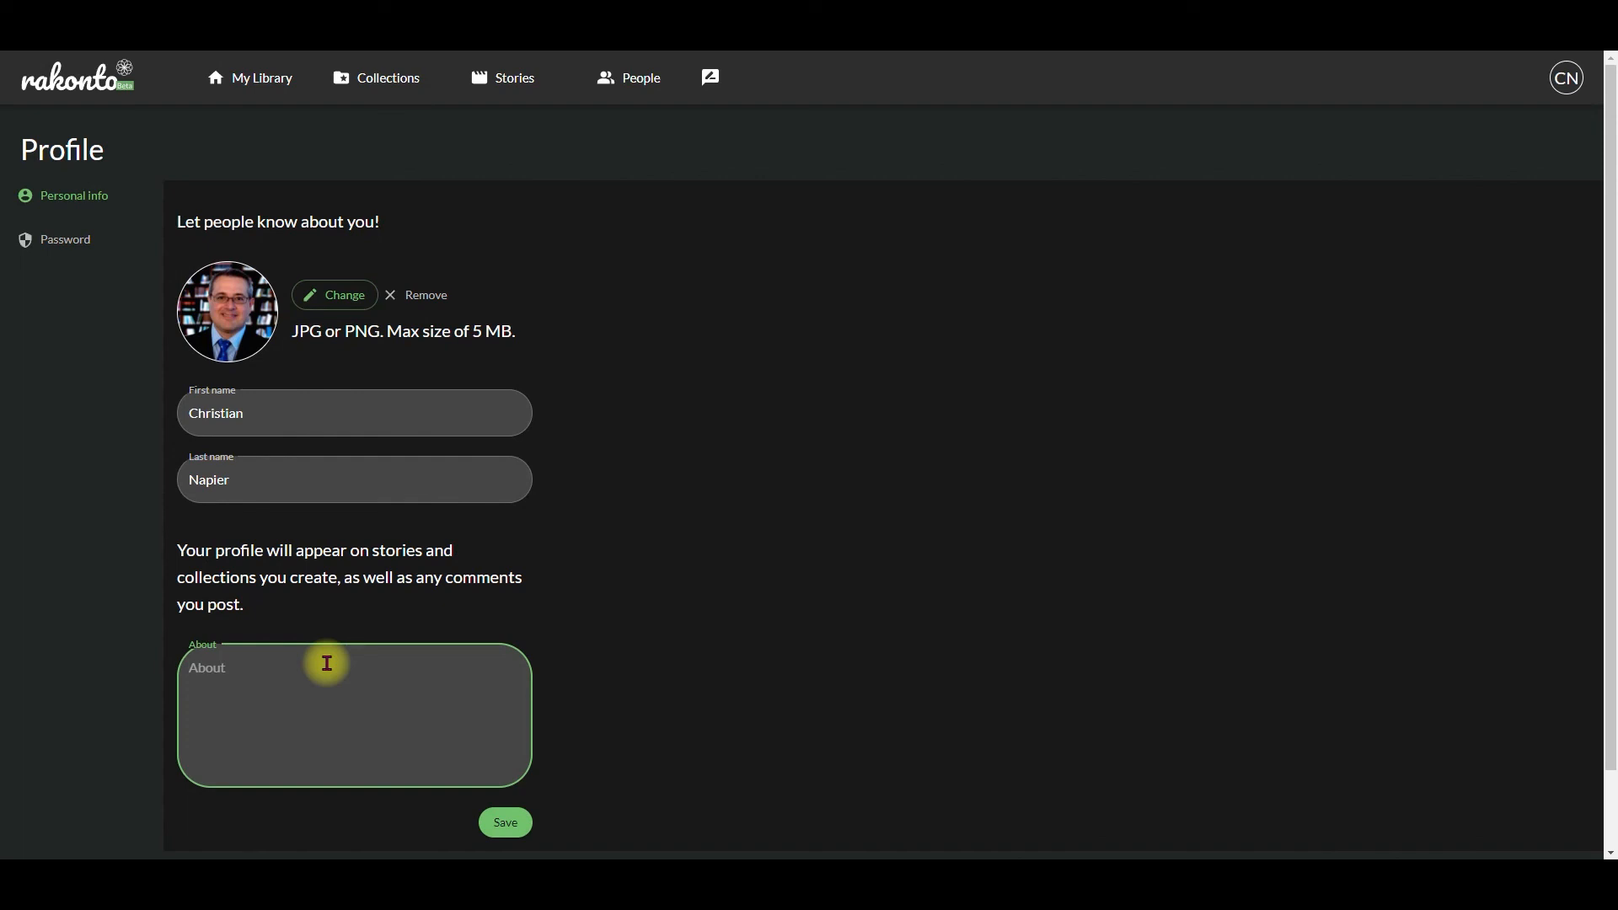
{"action": "type", "text": "Founder and CEO of Rakonto Inc"}
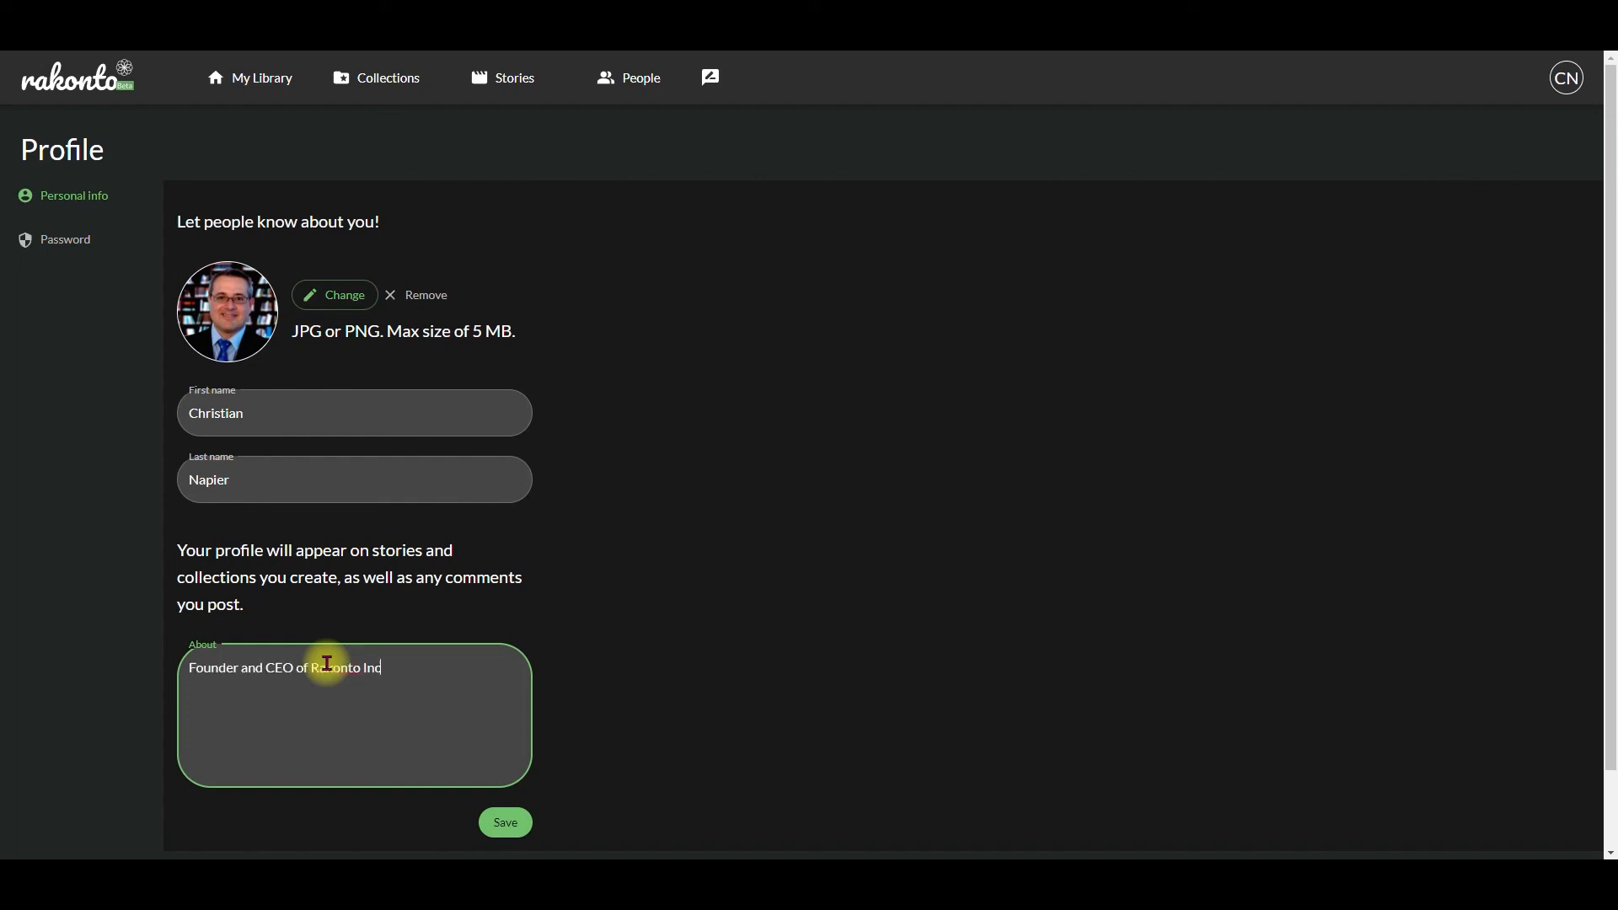
{"action": "left_click", "coordinate": [506, 823]}
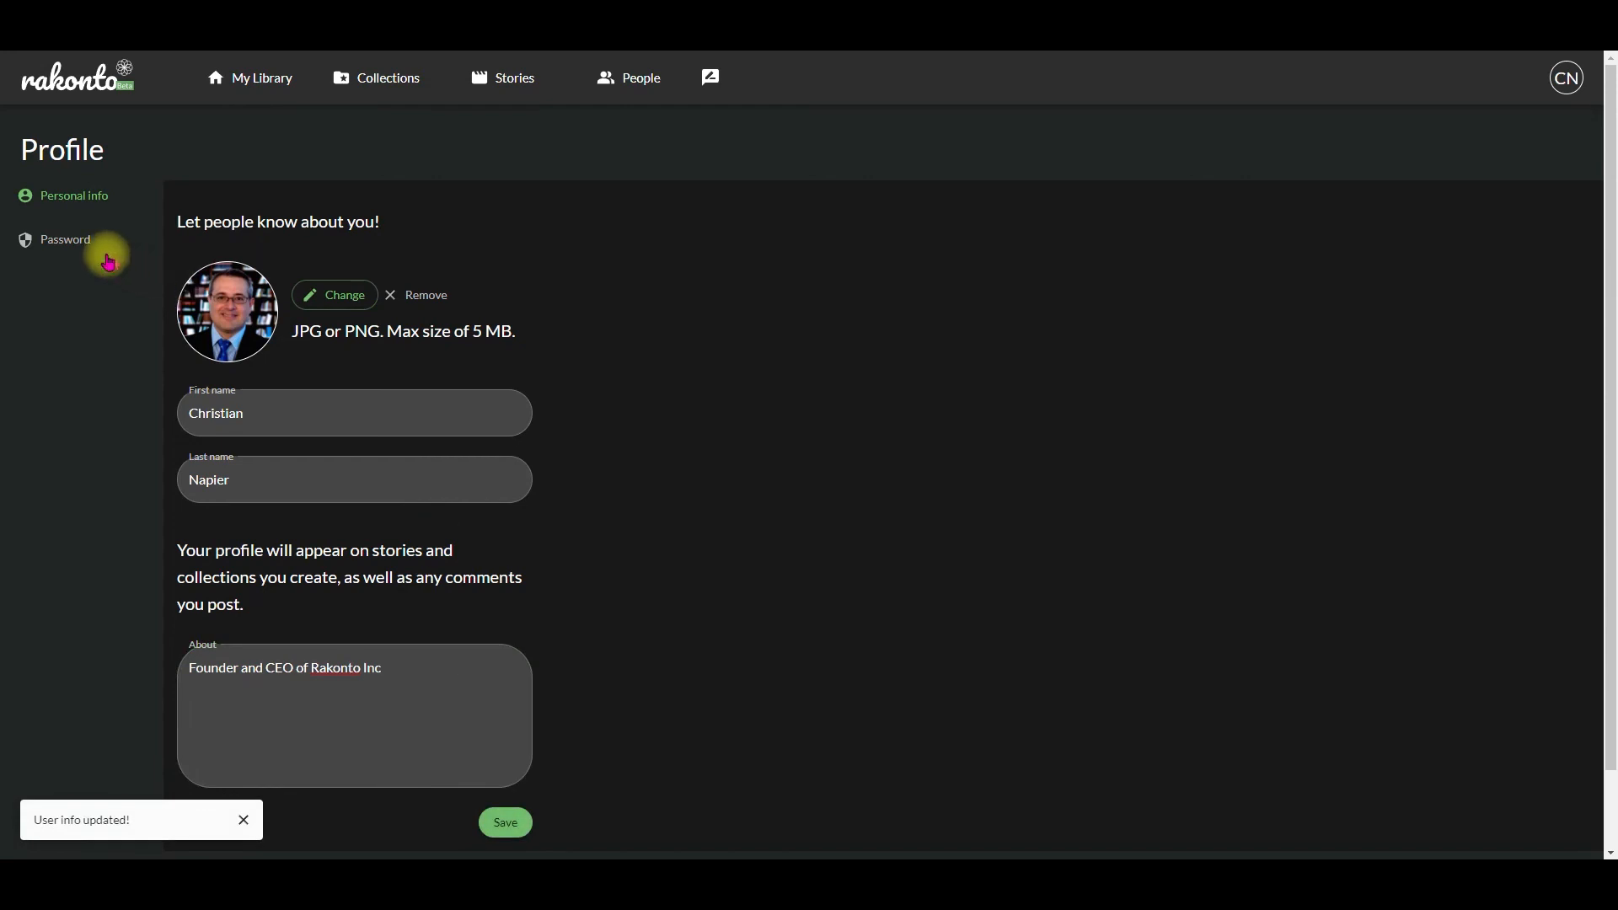